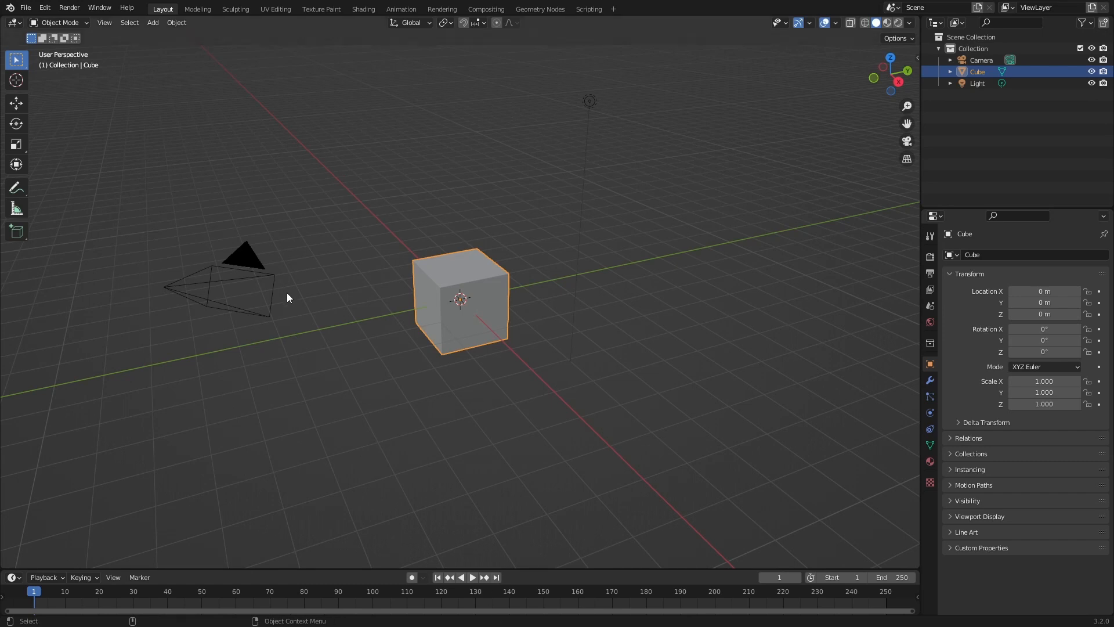
- Delete the default camera and light from the scene
left_click(264, 276)
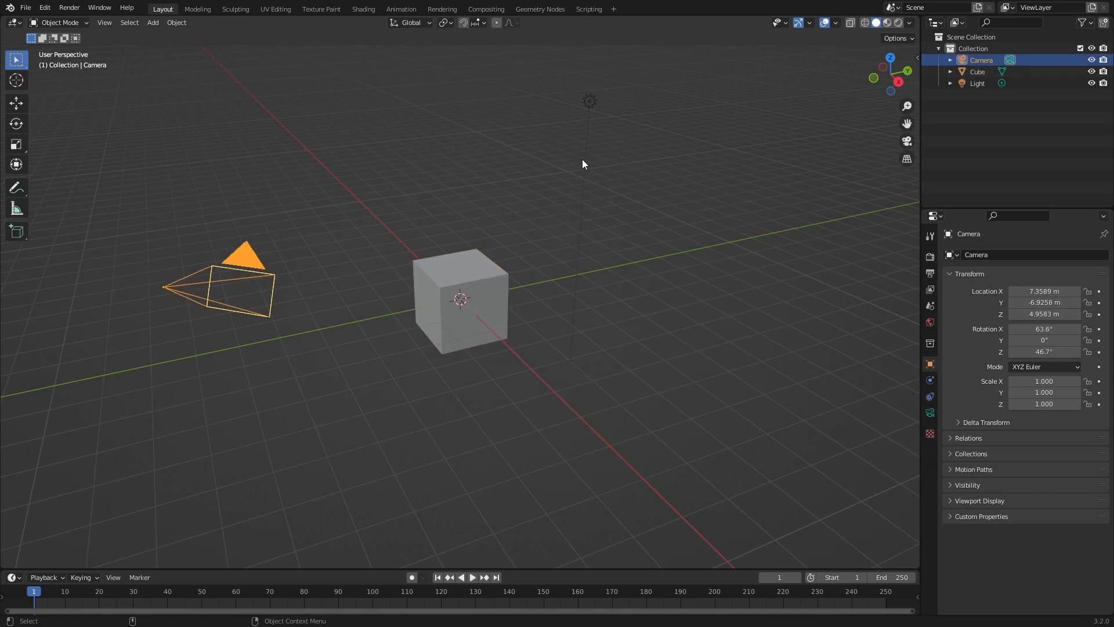
left_click(590, 104, "shift")
key("x")
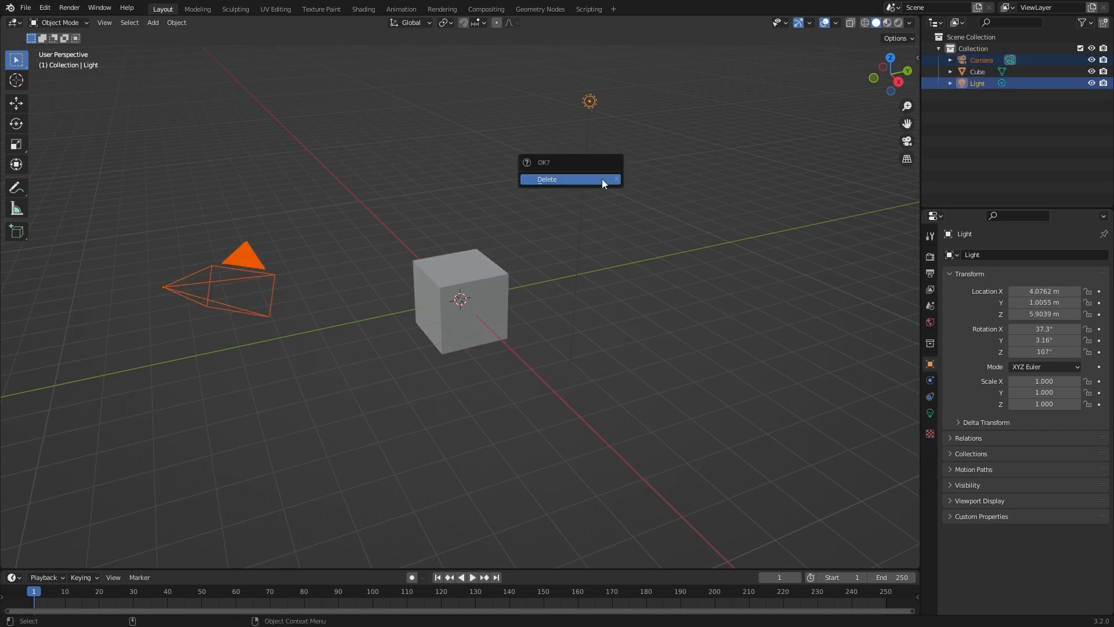
left_click(602, 179)
- Split the 3D viewport vertically and turn the new, larger area into a Geometry Node Editor
left_click_drag(917, 21, 248, 68)
left_click(263, 23)
left_click(325, 119)
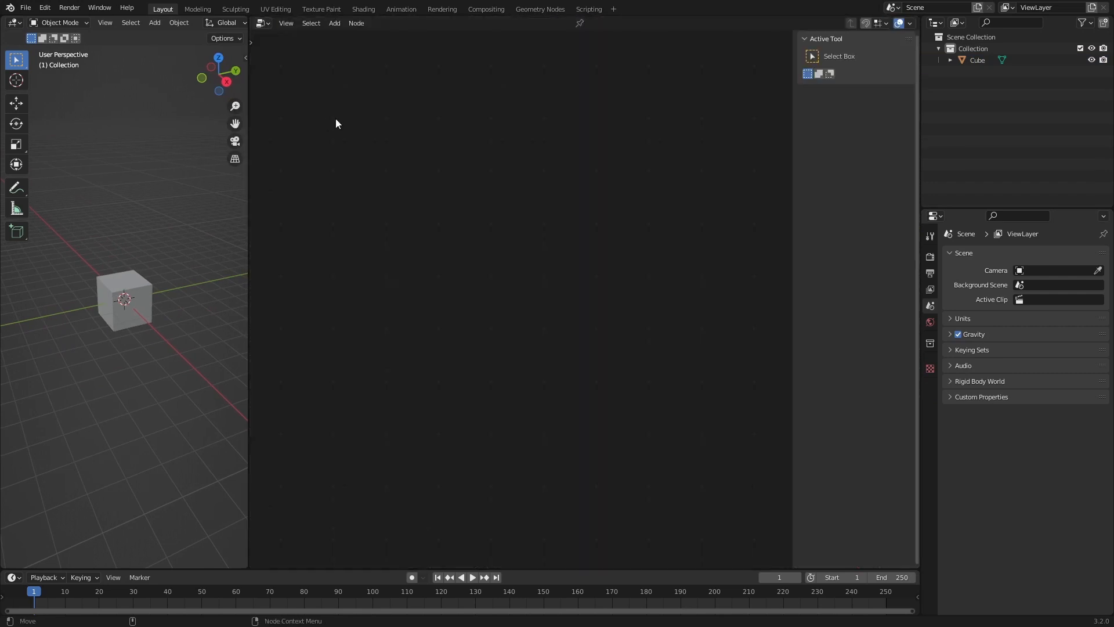
- Create a new geometry node tree on the cube, hide the node editor's sidebar and frame the nodes
left_click(147, 286)
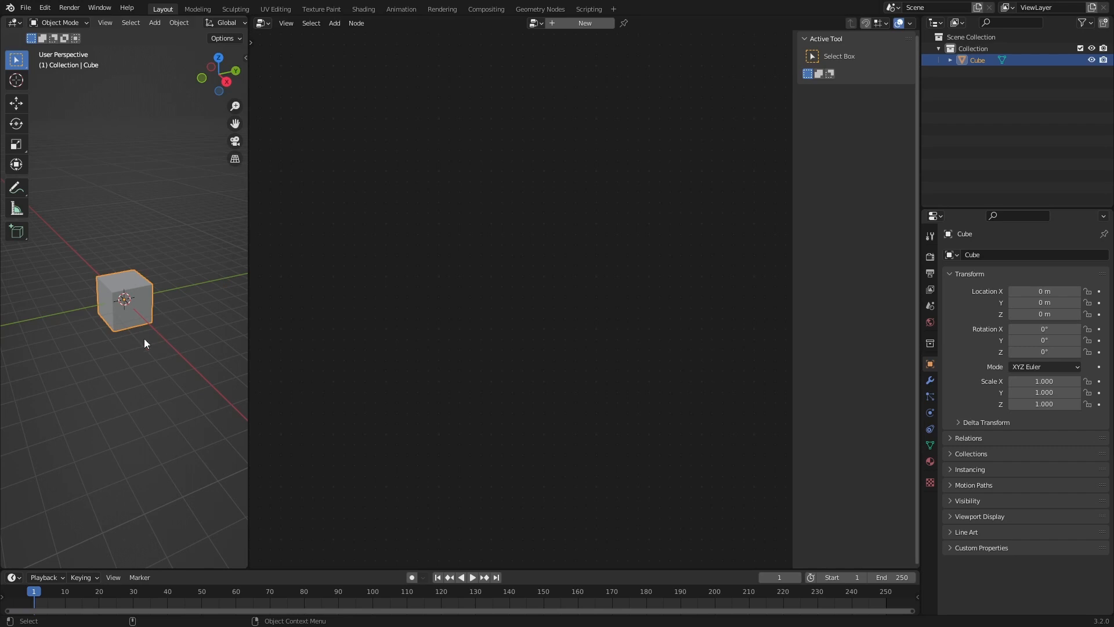
left_click(581, 25)
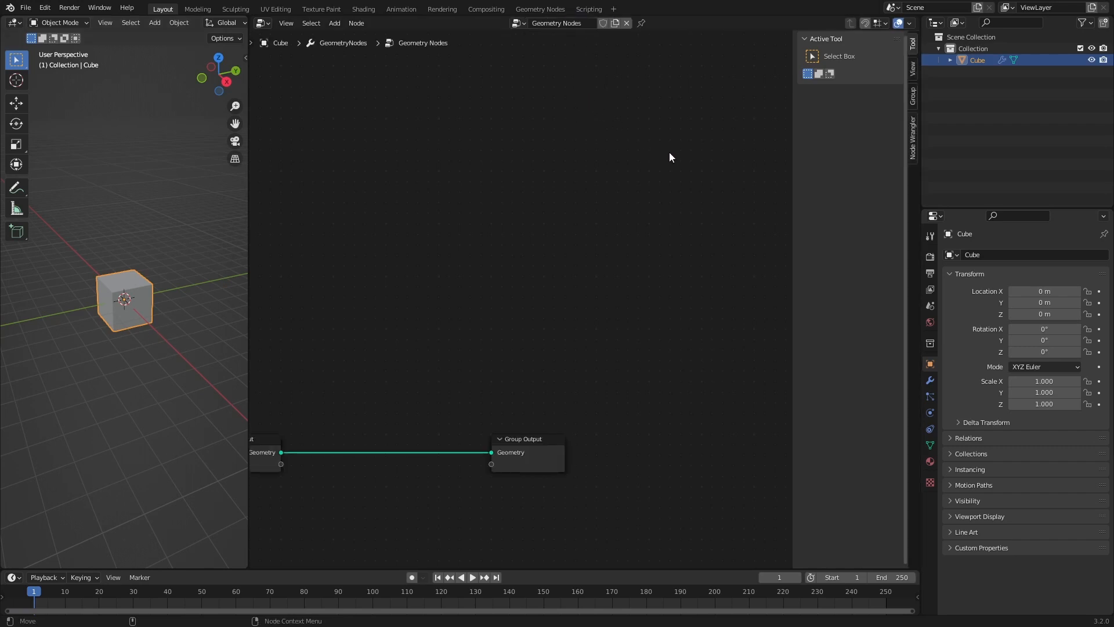
key("n")
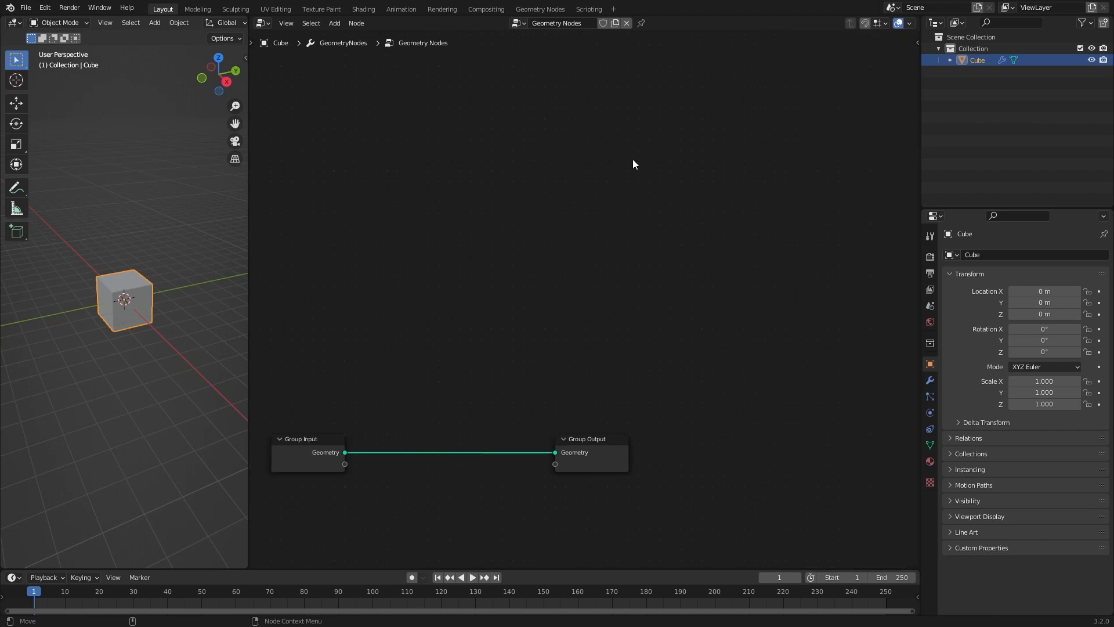
key("Home")
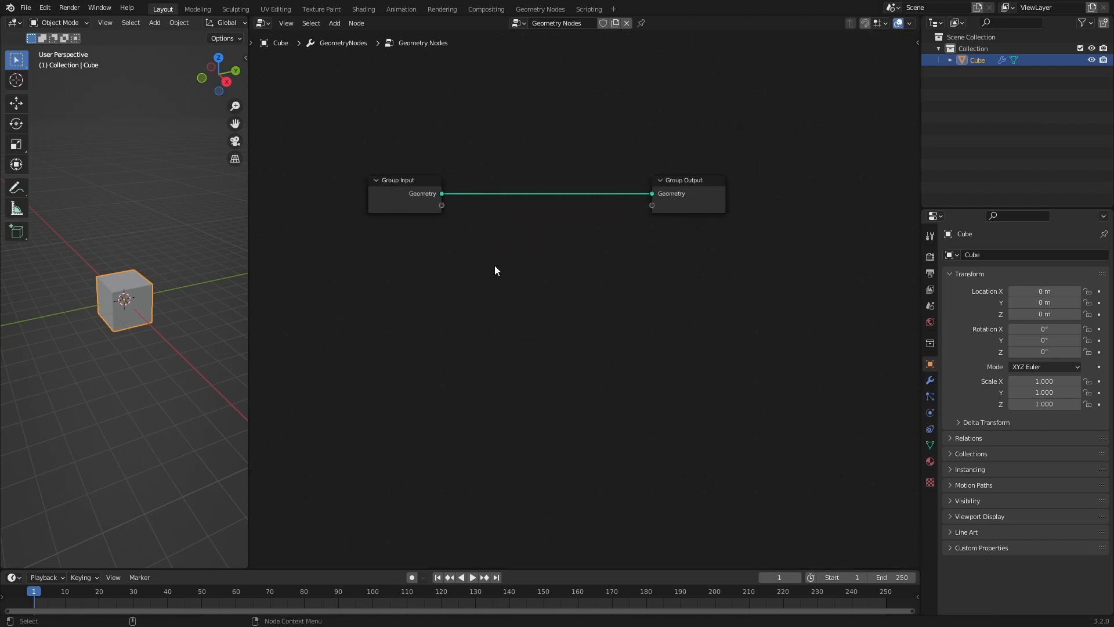
- Cut the link between Group Input and Group Output and move Group Output farther away from Group Input
right_click_drag(545, 110, 503, 325, "ctrl")
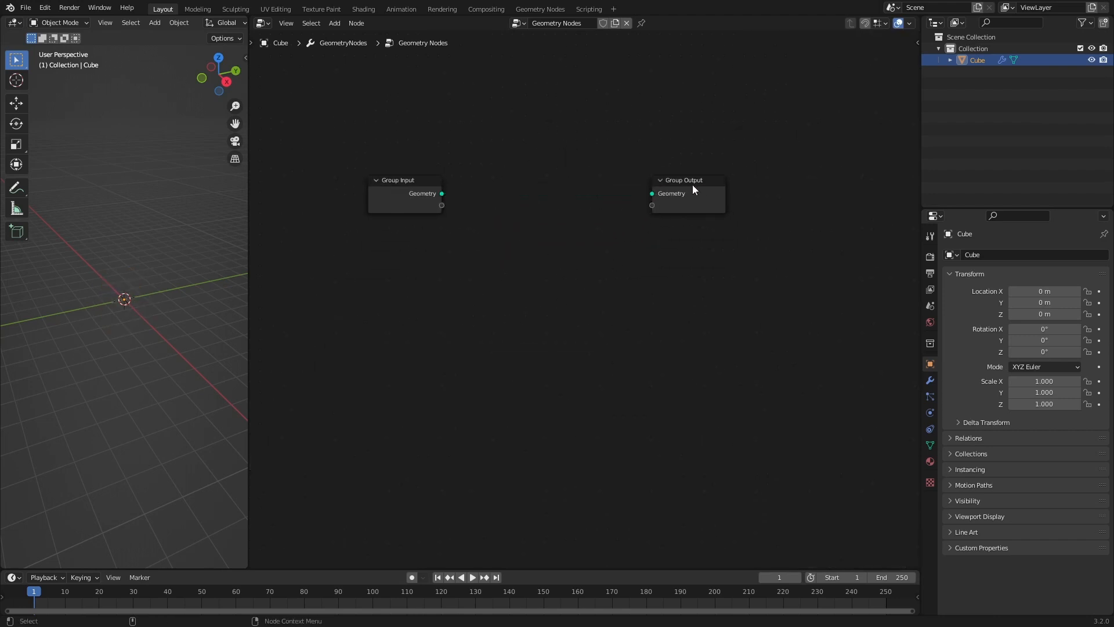
left_click_drag(694, 188, 730, 207)
left_click(544, 335)
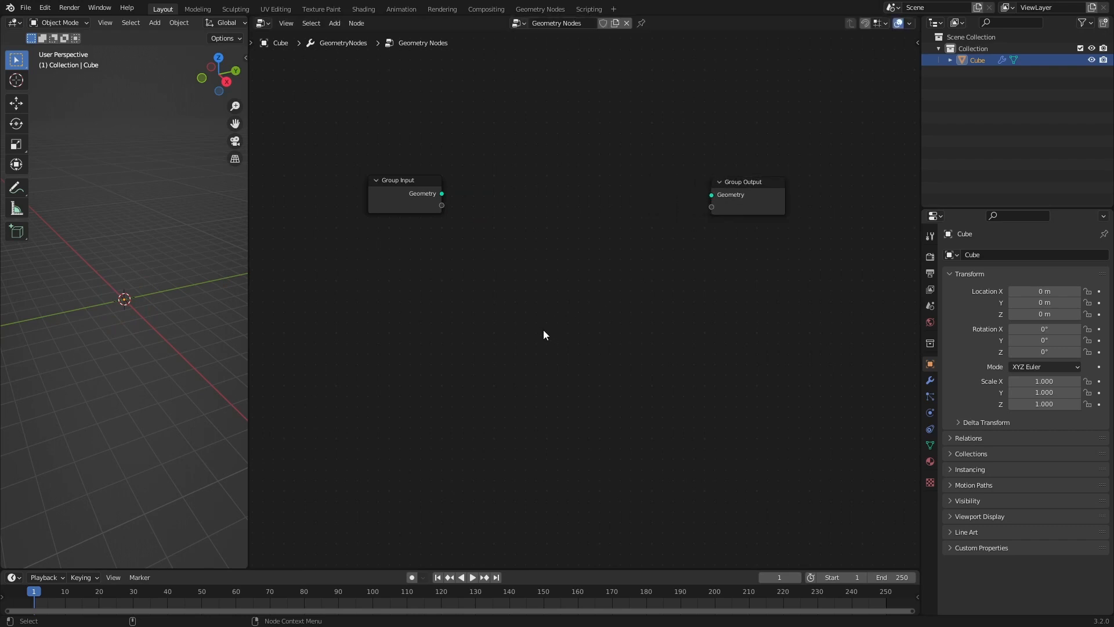
- Add a Curve Line node below Group Input and connect its Curve output to the Group Output's Geometry
key("shift+a")
left_click(505, 311)
type("curve l")
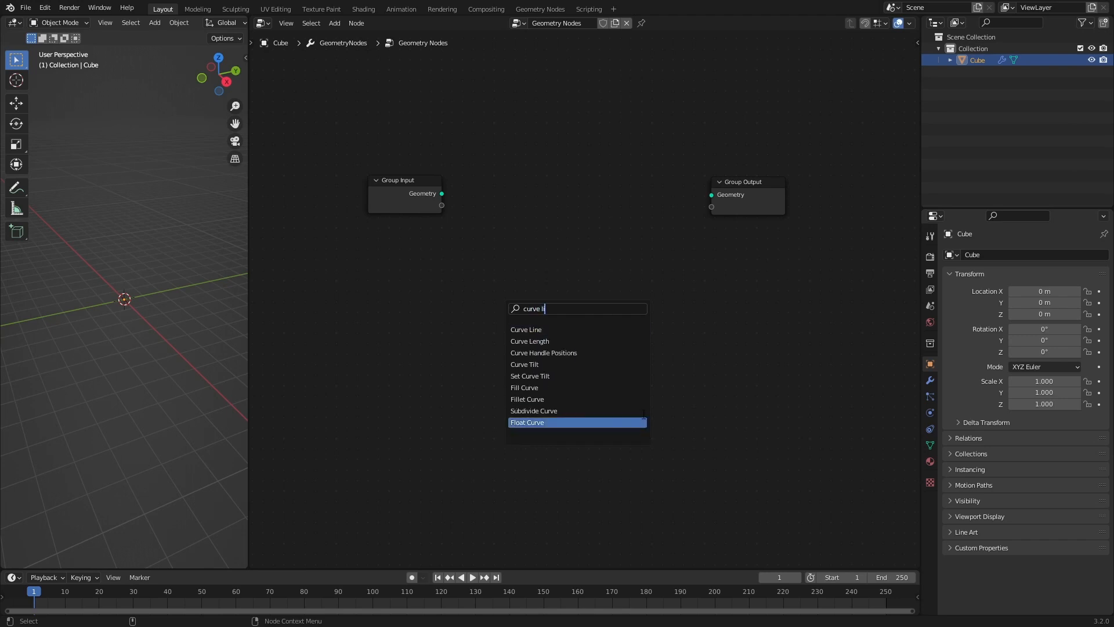
left_click(526, 329)
left_click(559, 289)
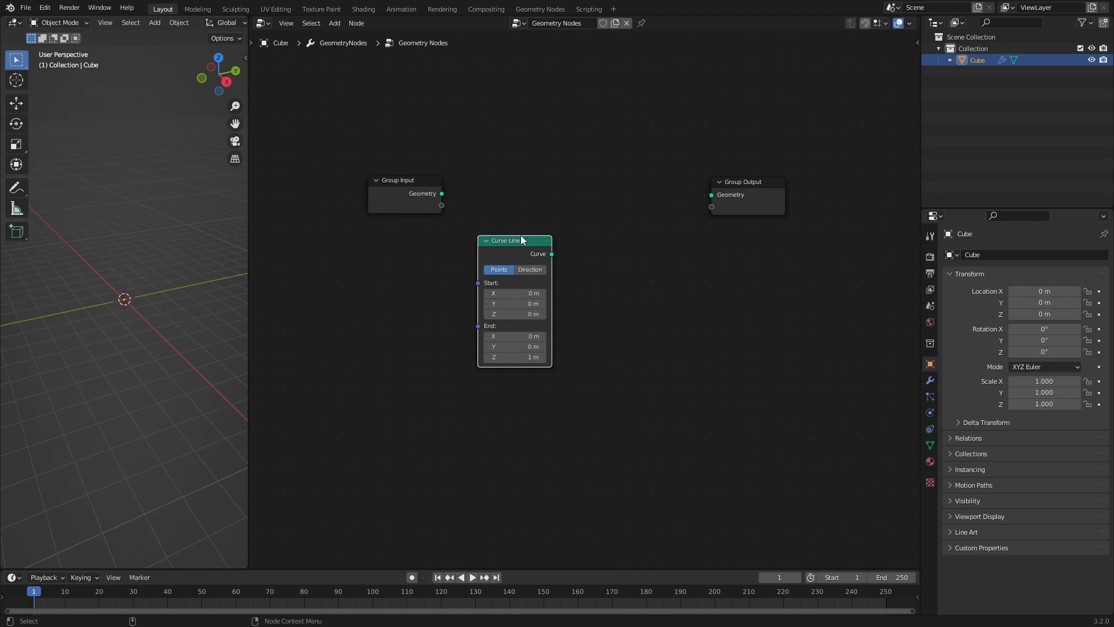
left_click_drag(551, 254, 704, 204)
left_click(628, 339)
- Insert a Resample Curve node on the link between Curve Line and Group Output
key("shift+a")
type("resa")
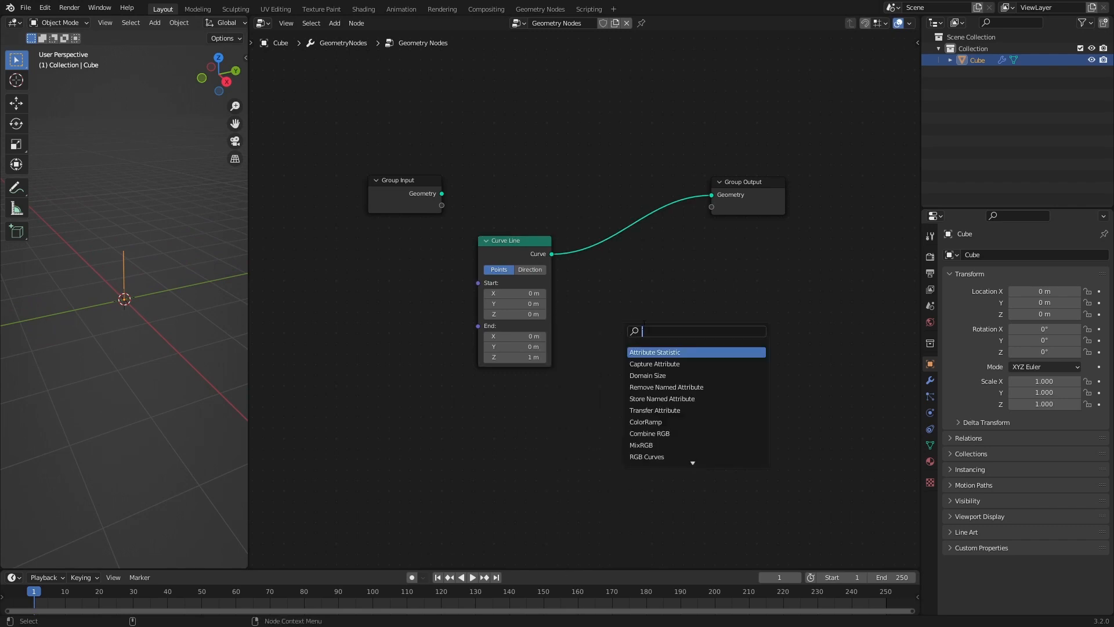
key("Return")
left_click(675, 283)
left_click_drag(659, 294, 622, 236)
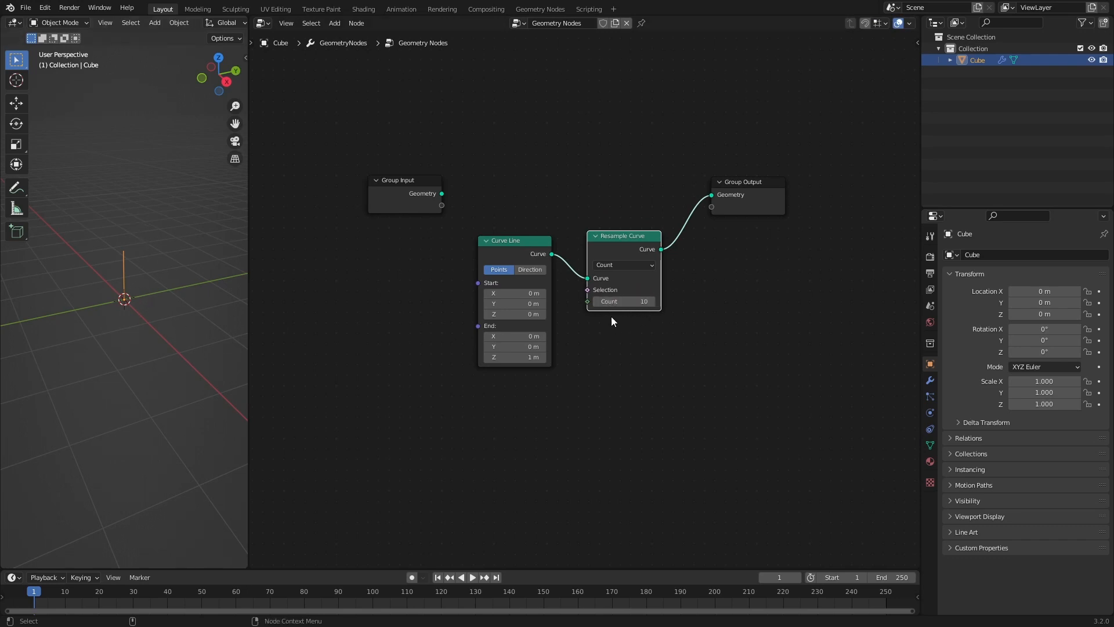
left_click(634, 388)
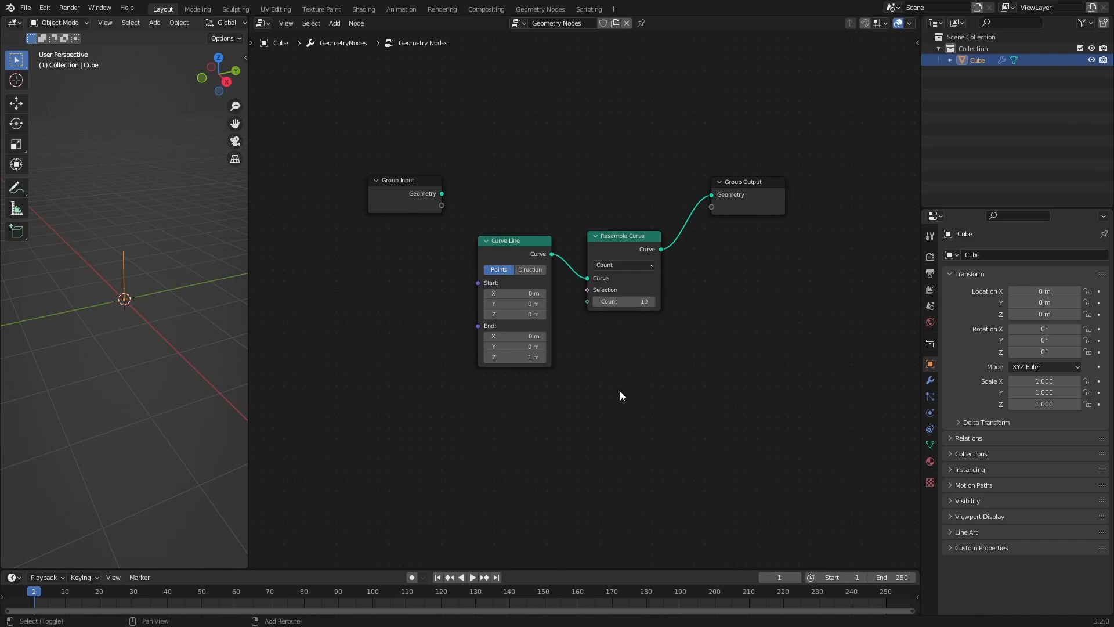
- Add a Noise Texture node below the Curve Line node
key("shift+a")
type("noise")
left_click(683, 420)
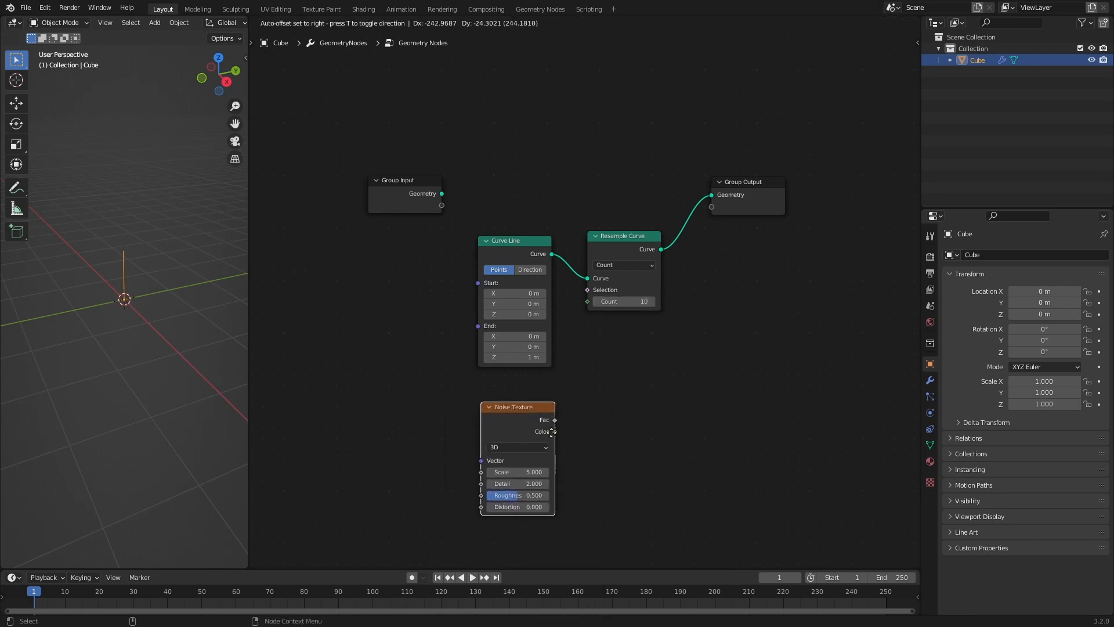
left_click(500, 556)
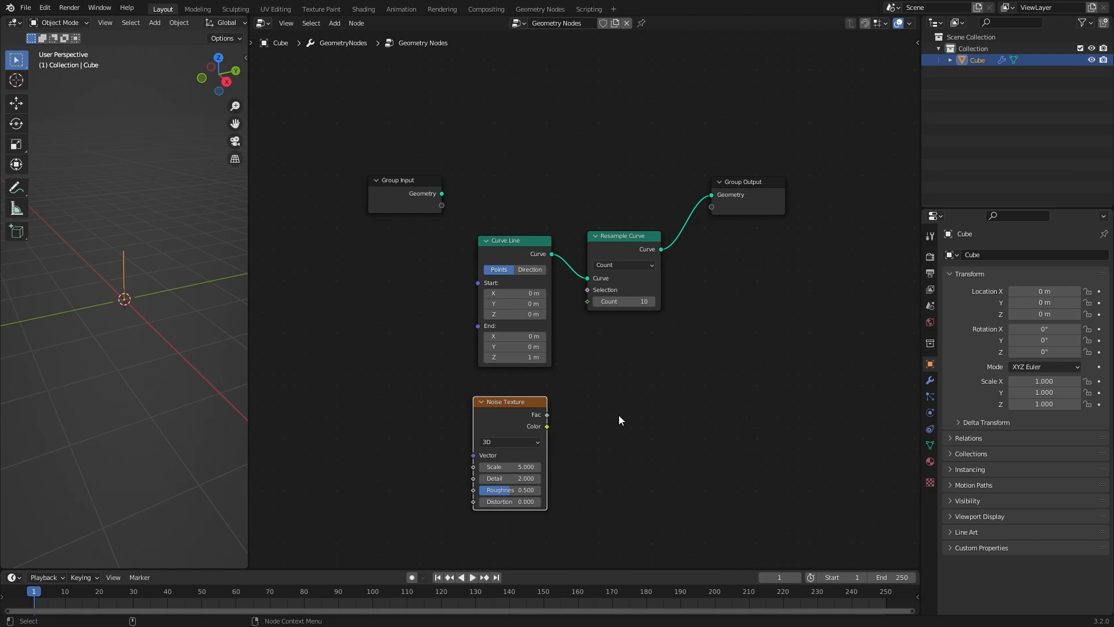
- Insert a Set Position node on the link between Resample Curve and Group Output
key("shift+a")
left_click(593, 389)
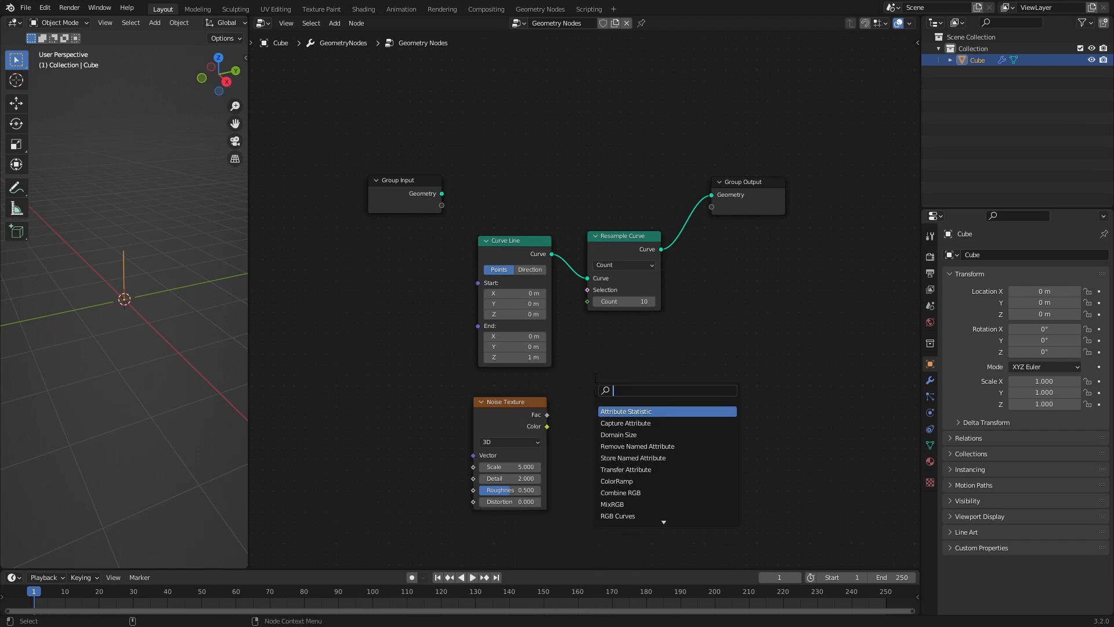
type("set pos")
key("Return")
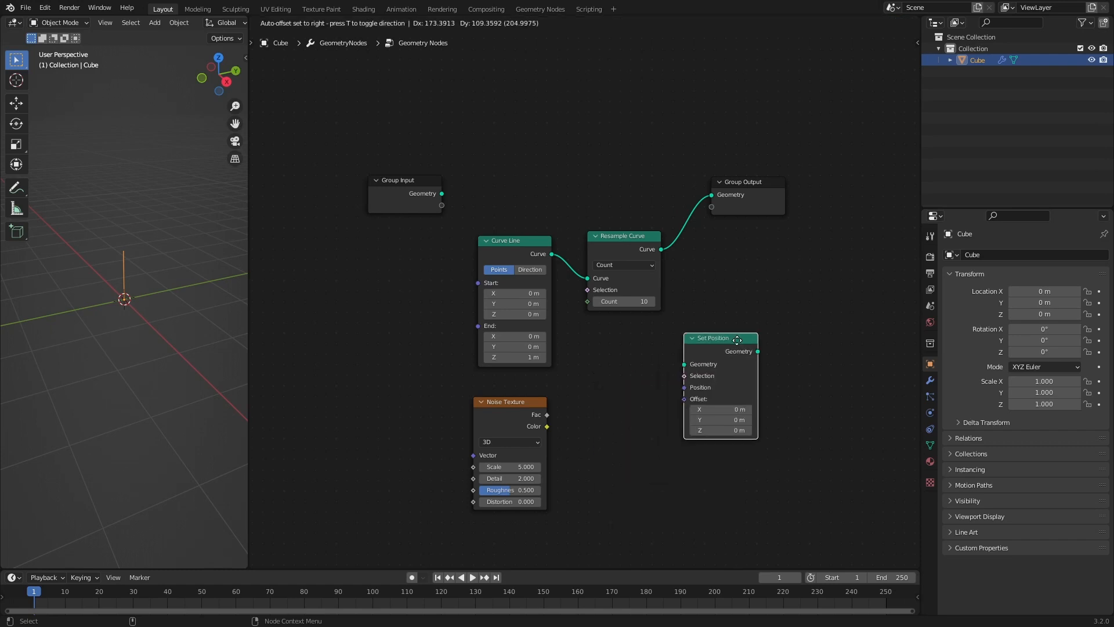
left_click(750, 283)
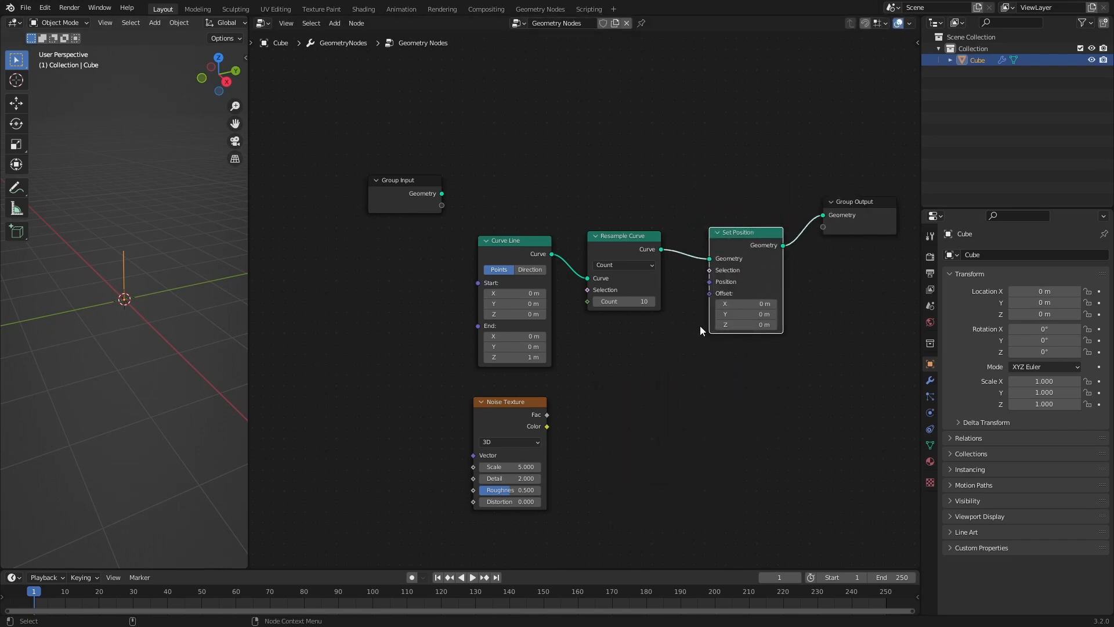
- Connect the Noise Texture's Color output to the Set Position node's Offset and inspect the displaced curve
mouse_move(748, 300)
left_mouse_down()
mouse_move(772, 300)
mouse_move(736, 299)
mouse_move(762, 299)
left_mouse_up()
key("Escape")
left_click_drag(547, 427, 719, 296)
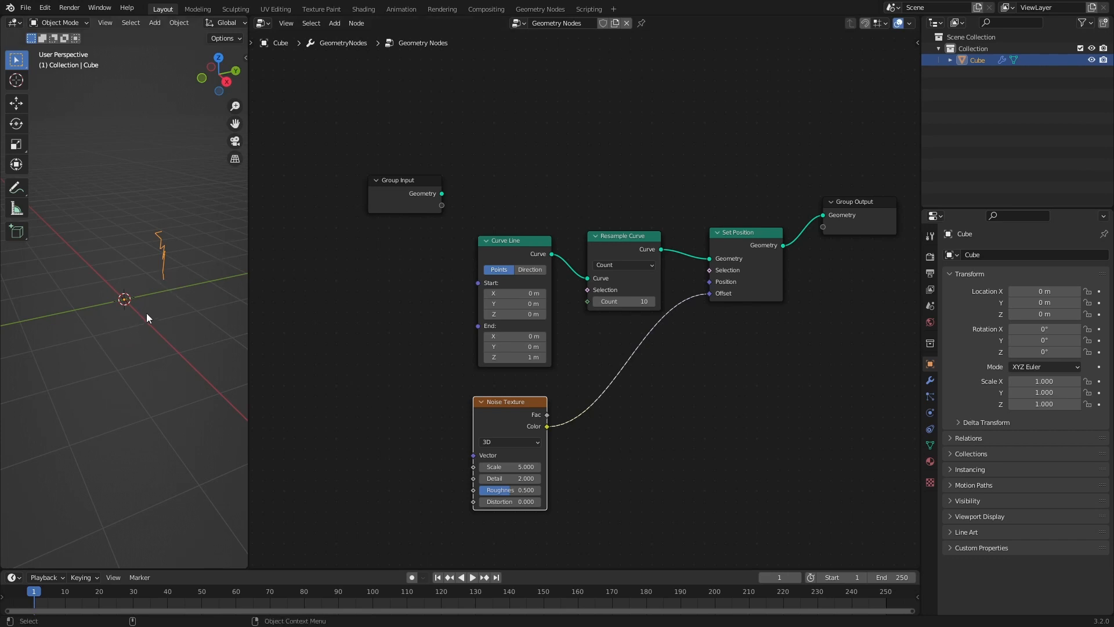
middle_click_drag(170, 275, 228, 317)
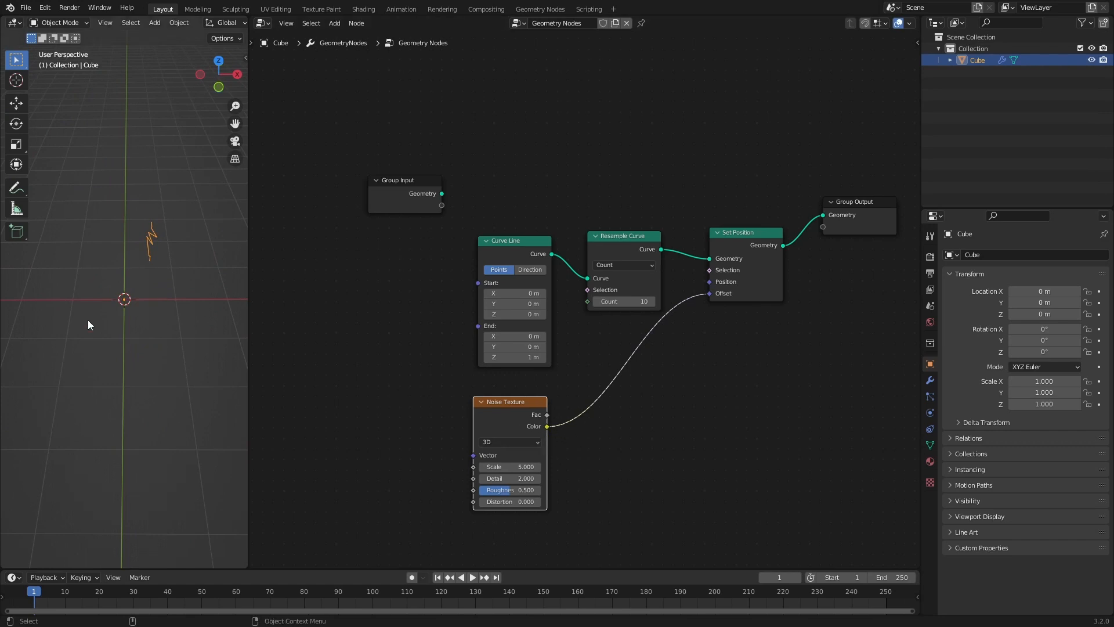
- Add a Map Range node between Noise Texture and Set Position and set its data type to Vector
left_click(646, 434)
key("shift+a")
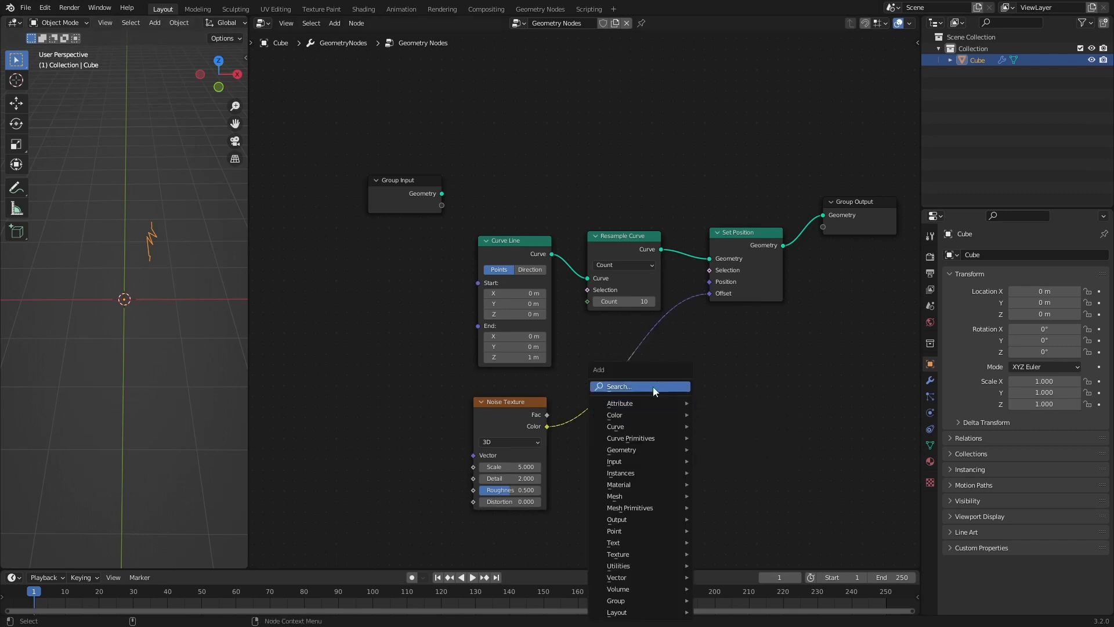
left_click(652, 386)
type("map")
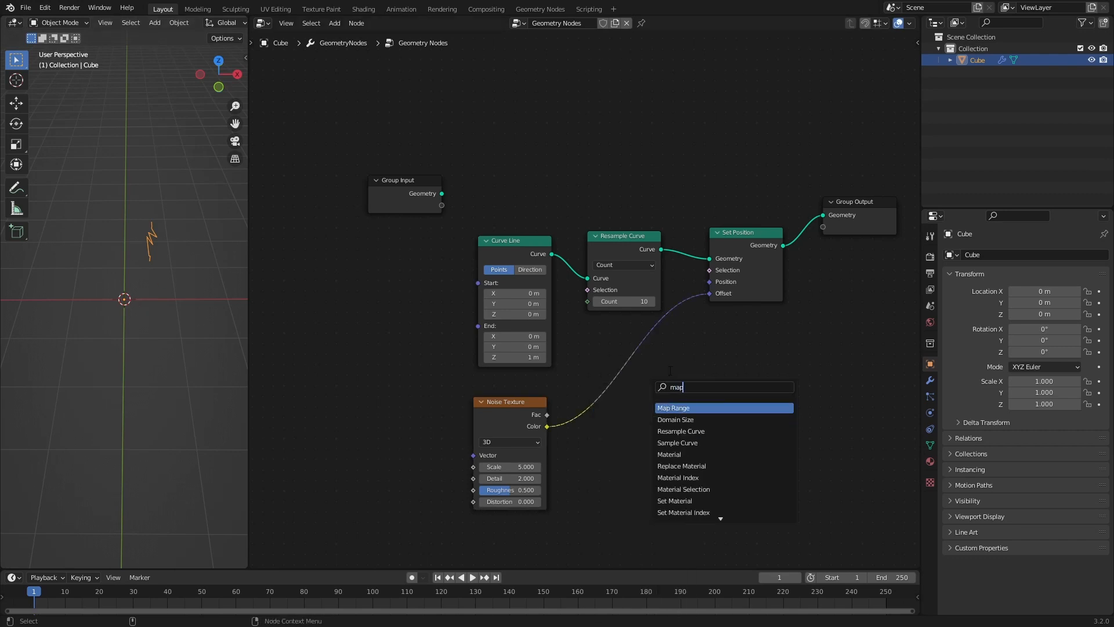
key("Return")
middle_click_drag(793, 411, 736, 284)
scroll(671, 267, "up", 2)
left_click(608, 316)
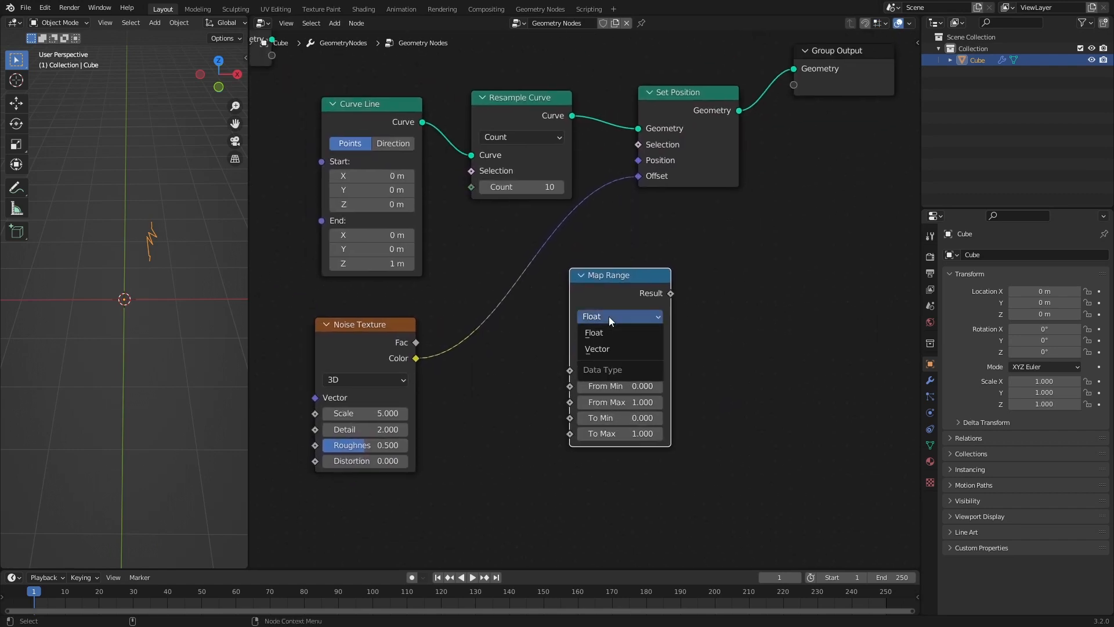
left_click(609, 351)
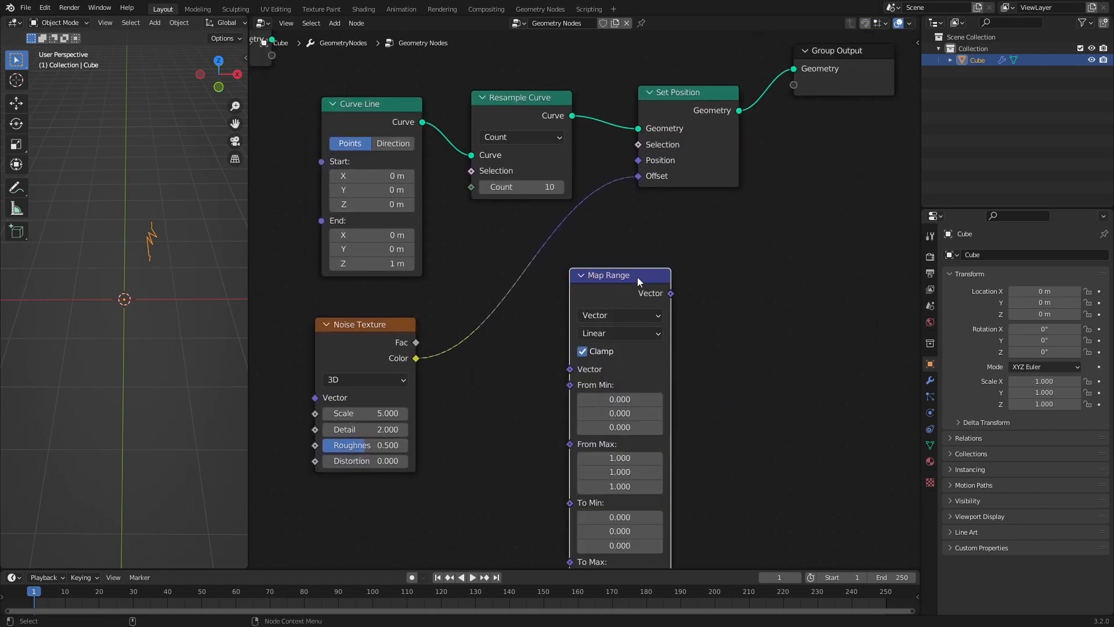
- Connect the Noise Texture's Color to the Map Range's Vector input and set all three To Min values to -1
left_click_drag(416, 359, 570, 369)
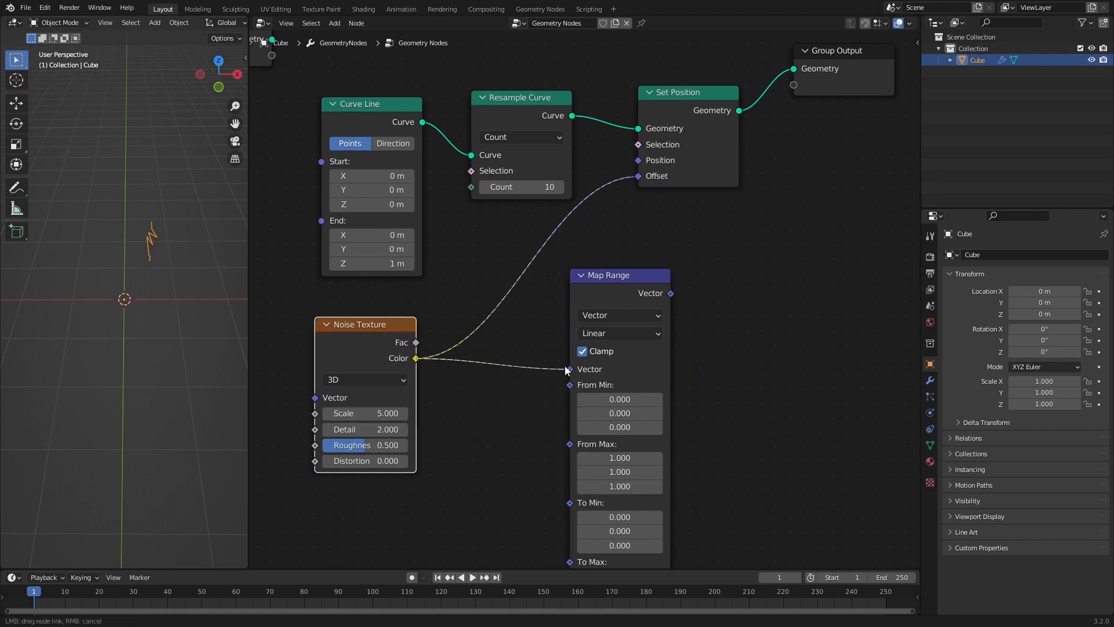
middle_click_drag(764, 419, 730, 300)
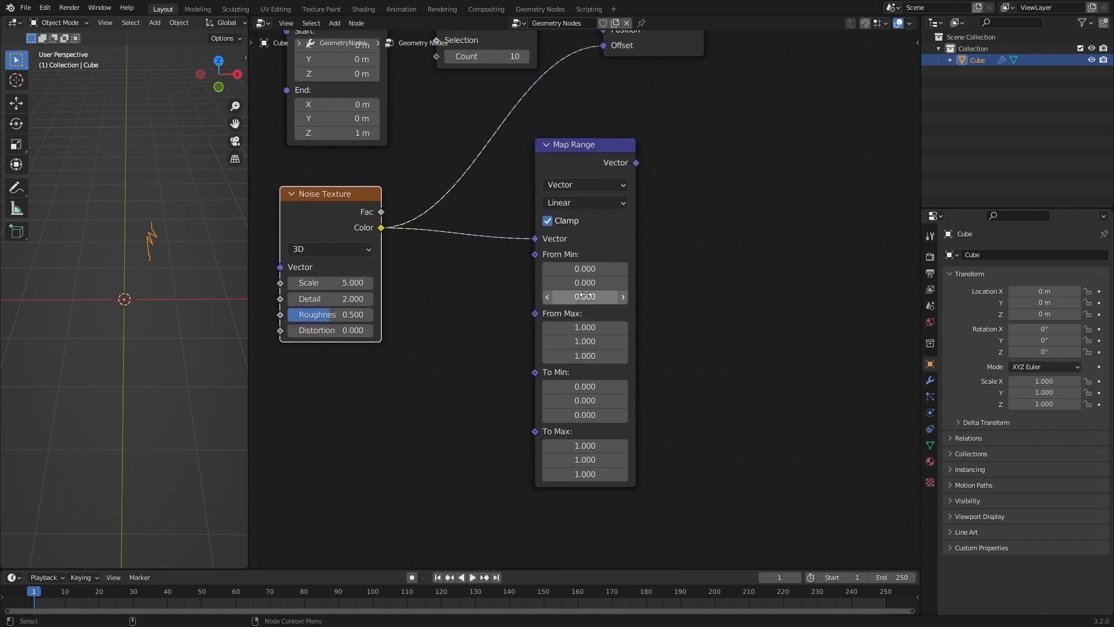
left_click_drag(614, 407, 613, 416)
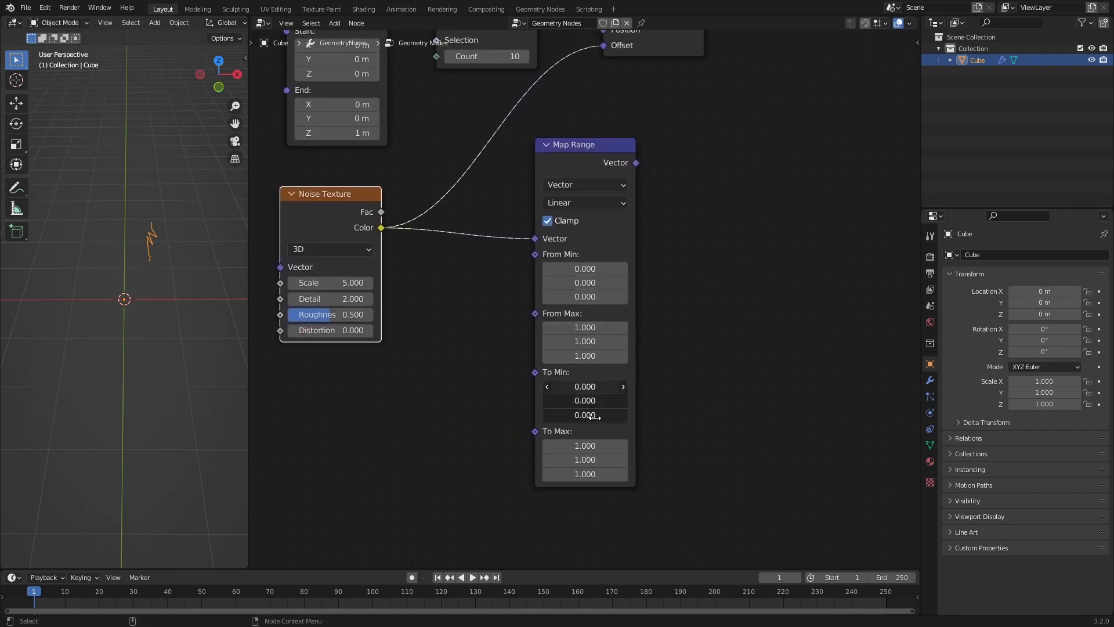
type("-1")
key("Return")
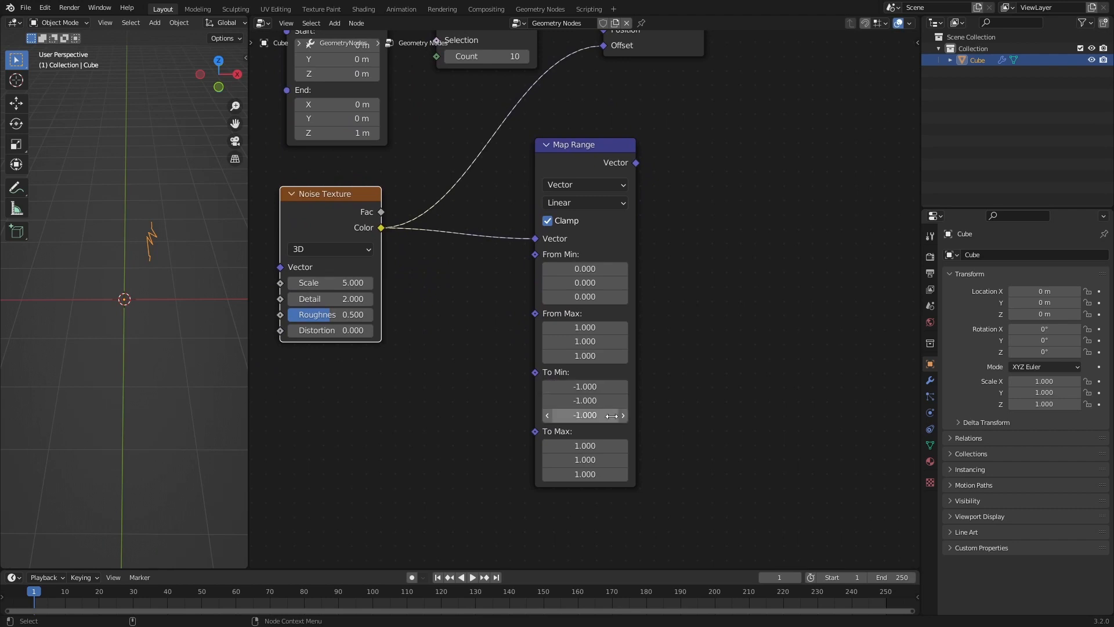
- Connect the Map Range's Vector output to the Set Position's Offset and inspect the displaced curve up close
left_click_drag(582, 154, 537, 180)
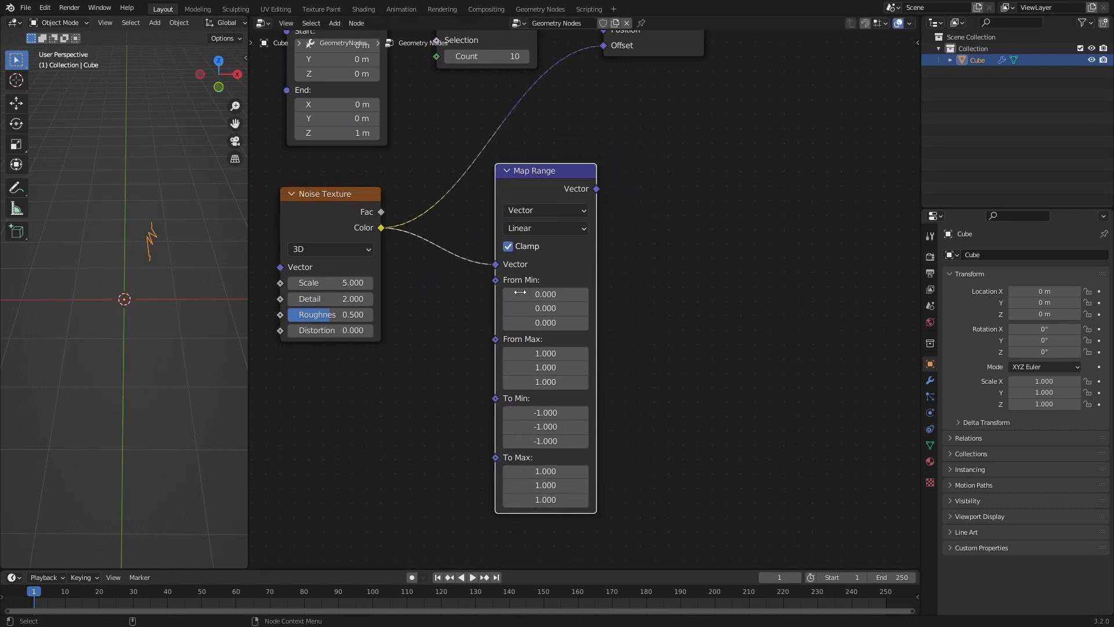
middle_click_drag(650, 266, 623, 359)
left_click_drag(570, 282, 587, 140)
middle_click_drag(140, 307, 154, 262)
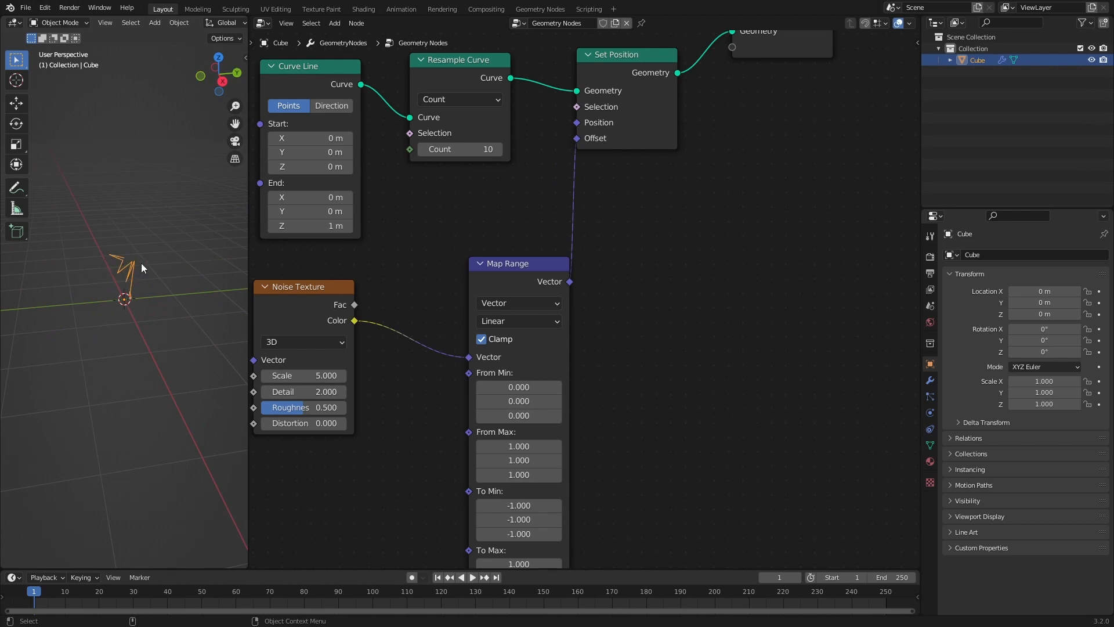
right_click_drag(141, 296, 194, 194, "alt")
middle_click_drag(134, 281, 152, 358, "alt")
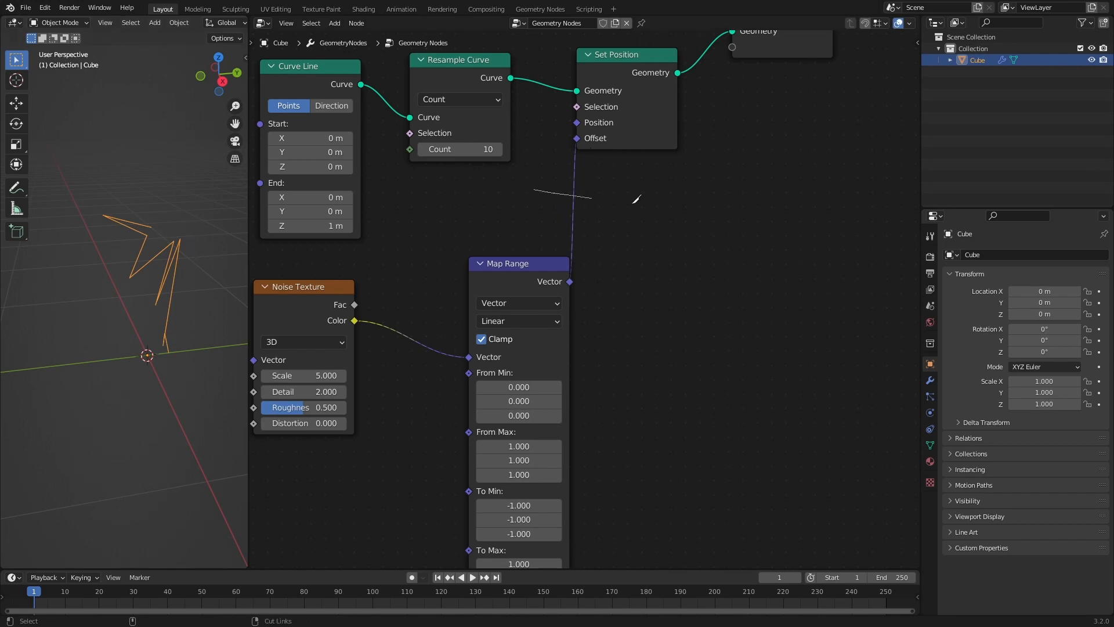
- Cut the link between the Map Range node and the Set Position's Offset
right_click_drag(562, 206, 658, 248, "ctrl")
middle_click_drag(626, 241, 642, 238)
scroll(642, 241, "down", 3)
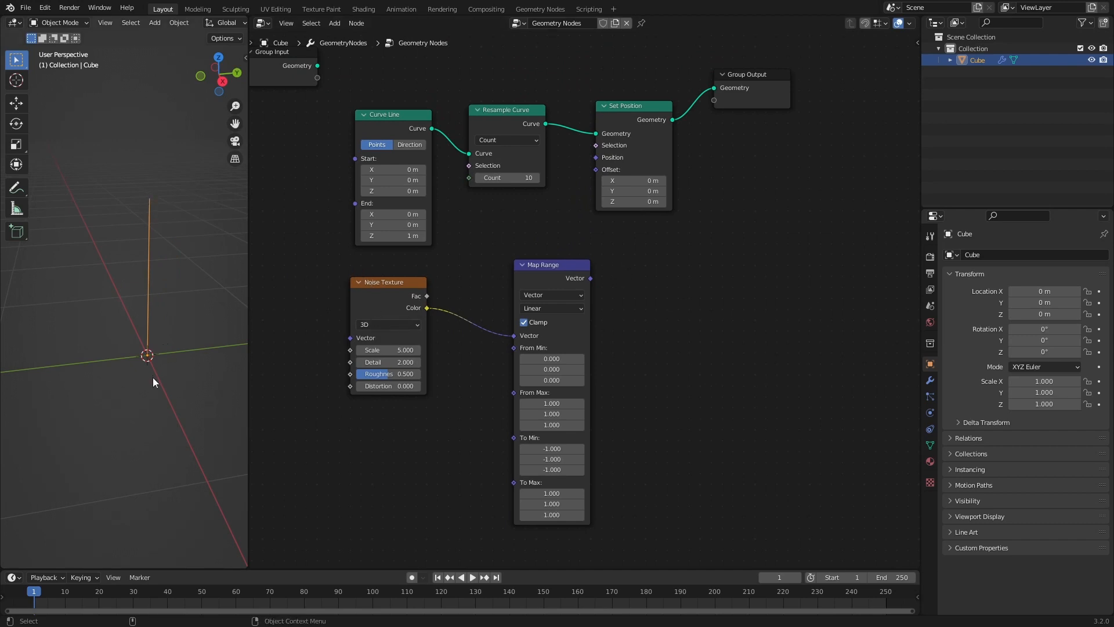
- Set the Curve Line's End Z value to 0 m
left_click(413, 236)
type("0")
key("Return")
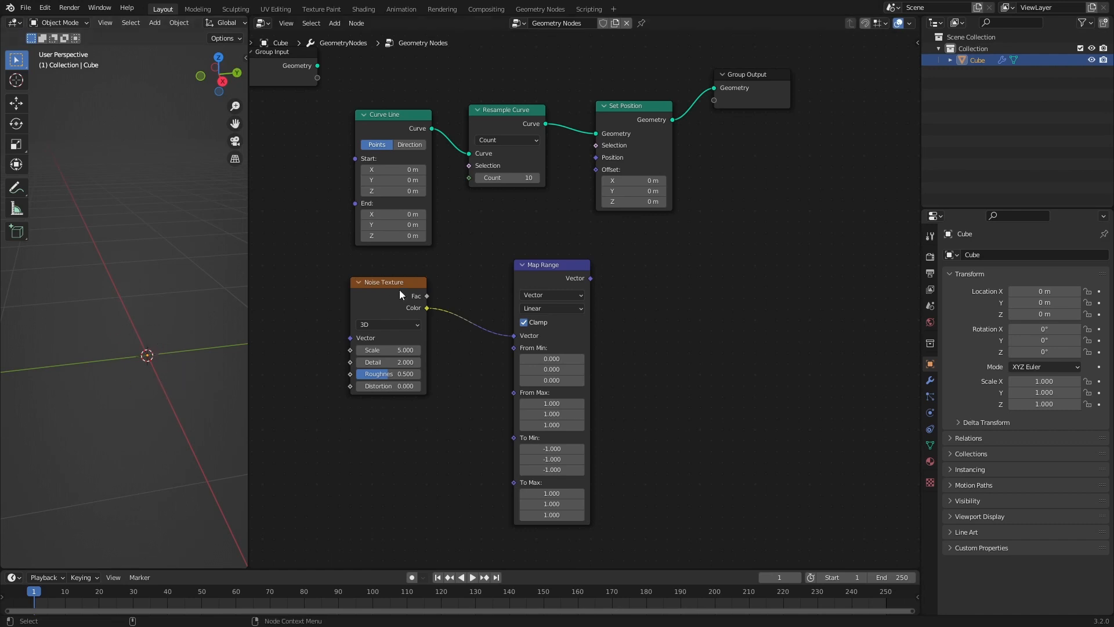
- Move the Noise Texture and Map Range nodes away from Set Position to free space beneath it
left_click_drag(399, 290, 356, 305)
left_click_drag(536, 276, 436, 296)
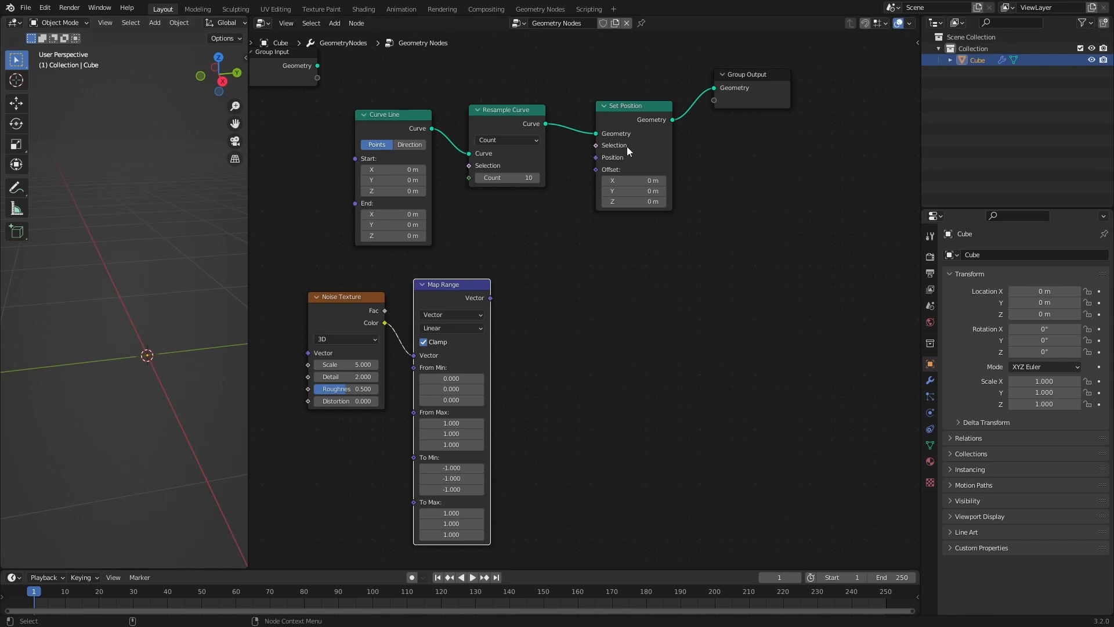
- Add a Compare node set to Integer and Greater Than in the free space beneath the Set Position node
left_click(650, 291)
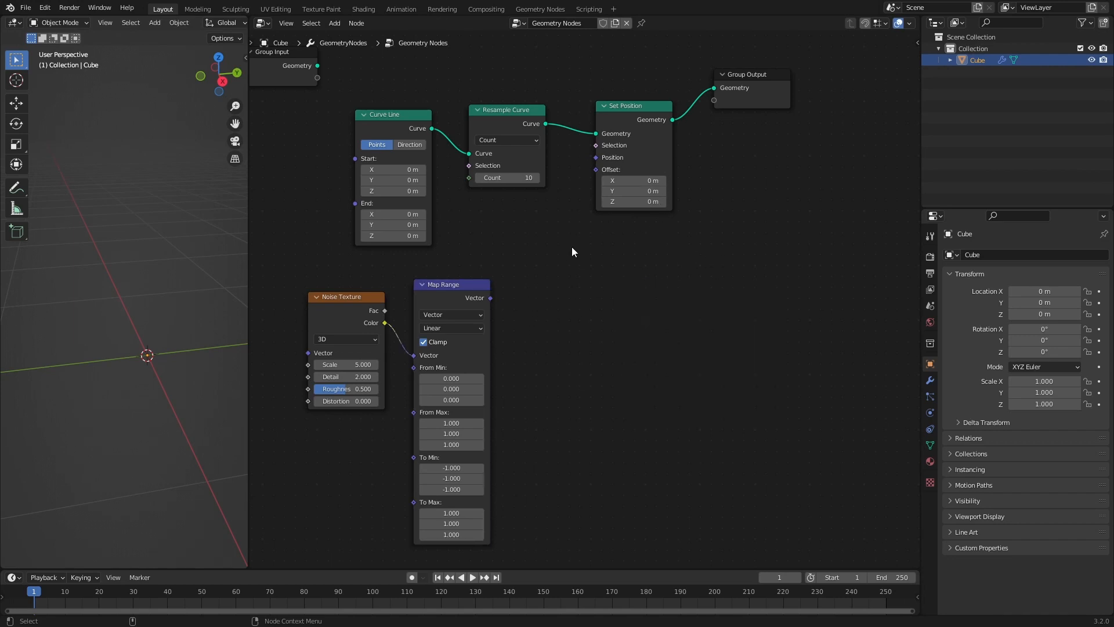
key("shift+a")
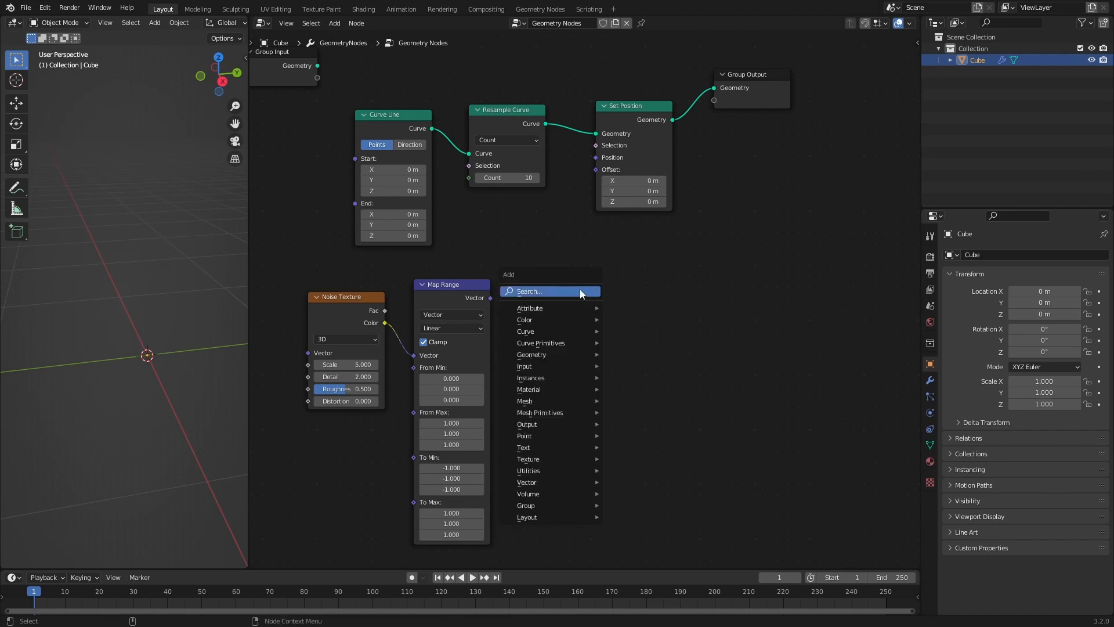
type("comp")
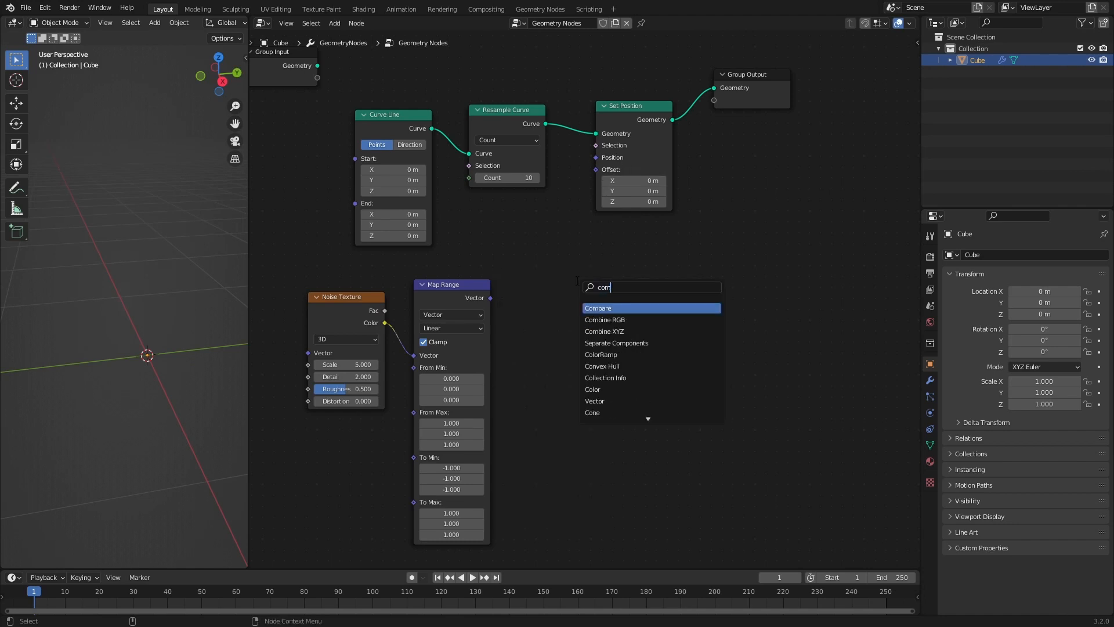
left_click(600, 309)
left_click(583, 300)
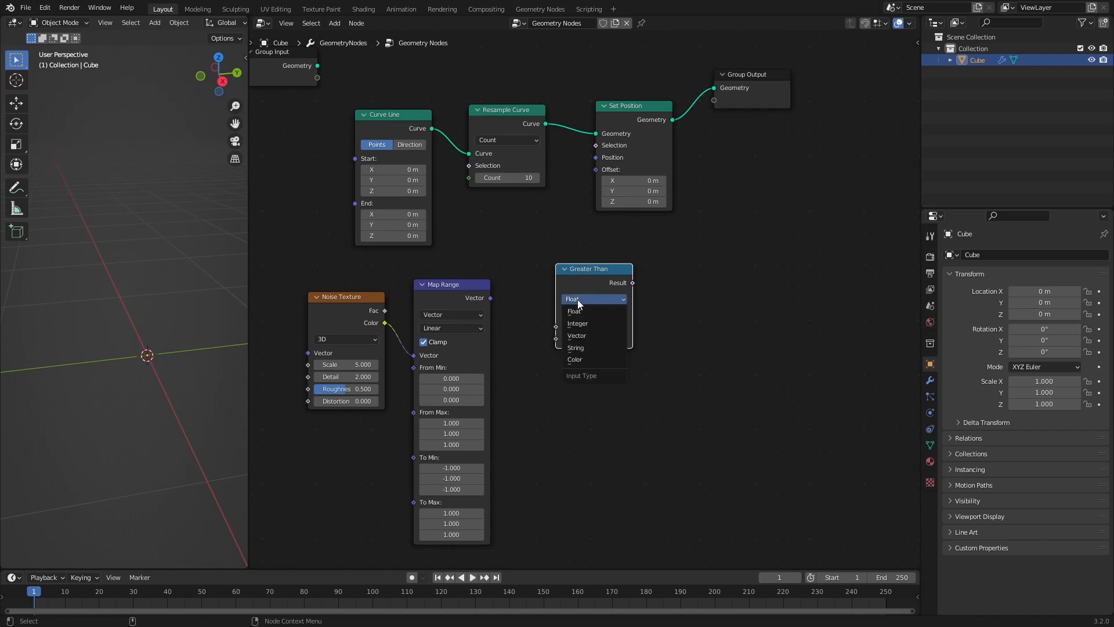
left_click(580, 311)
left_click_drag(599, 278, 646, 295)
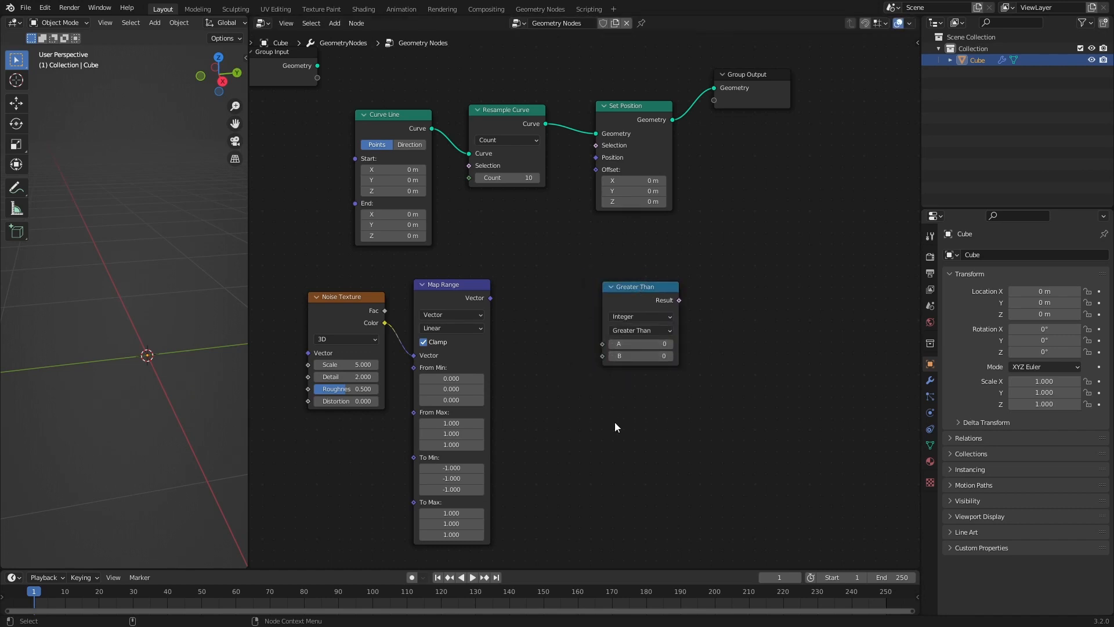
- Add an Index node beside the Greater Than node and connect its output to input A
key("shift+a")
mouse_move(613, 418)
left_click(600, 387)
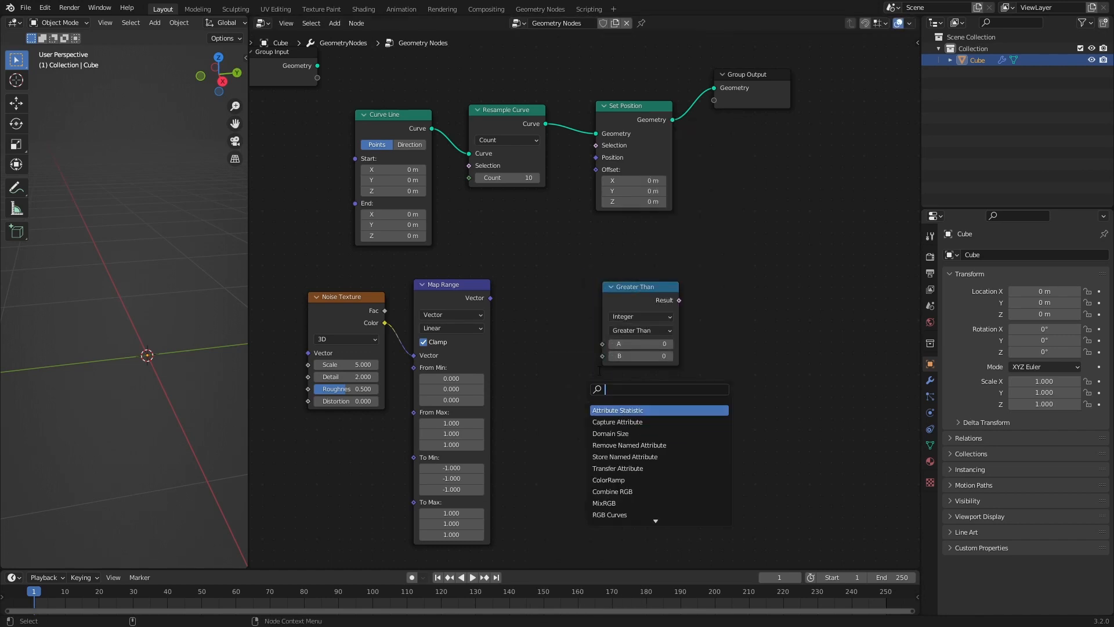
type("index")
key("Return")
left_click(642, 295)
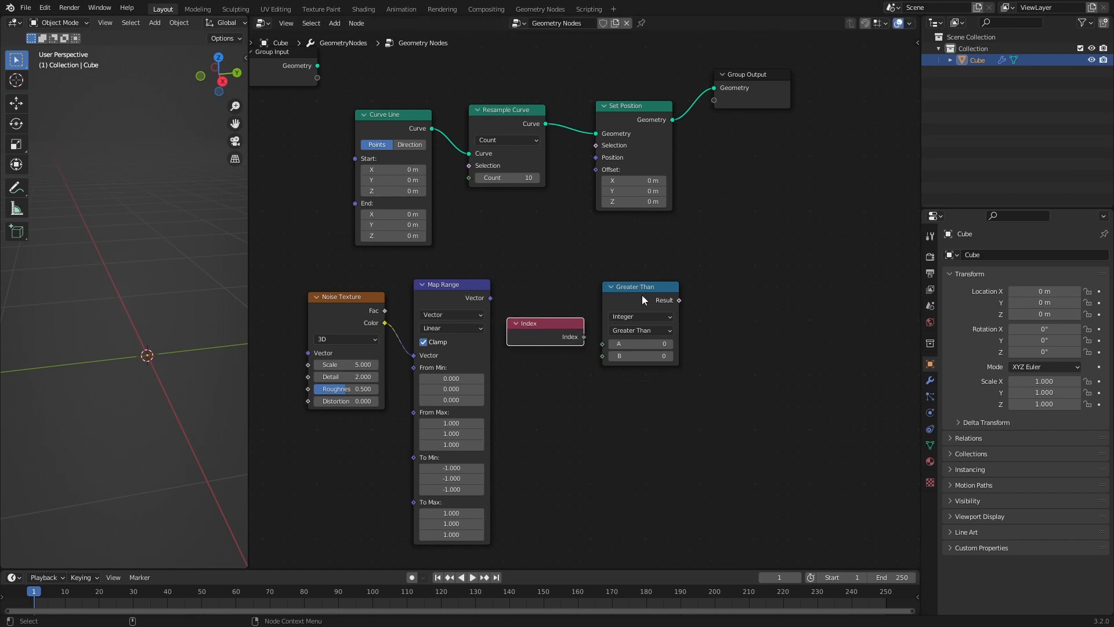
left_click_drag(641, 295, 670, 296)
left_click_drag(562, 323, 637, 346)
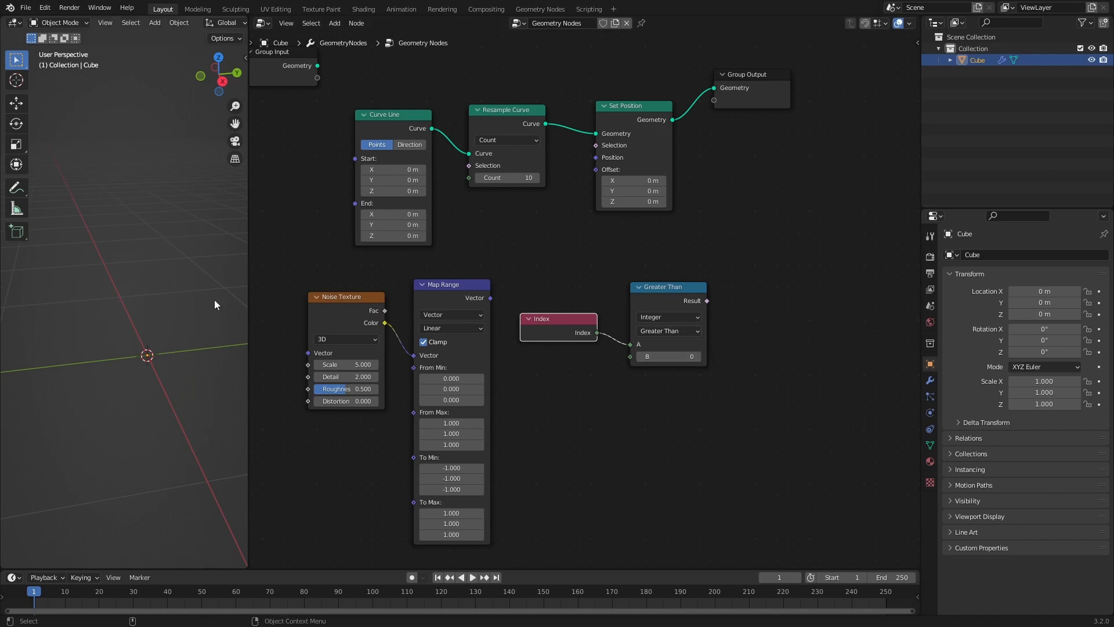
- Connect the Greater Than Result to Set Position's Selection and the Map Range Vector to its Offset
left_click_drag(709, 300, 596, 145)
left_click(500, 313)
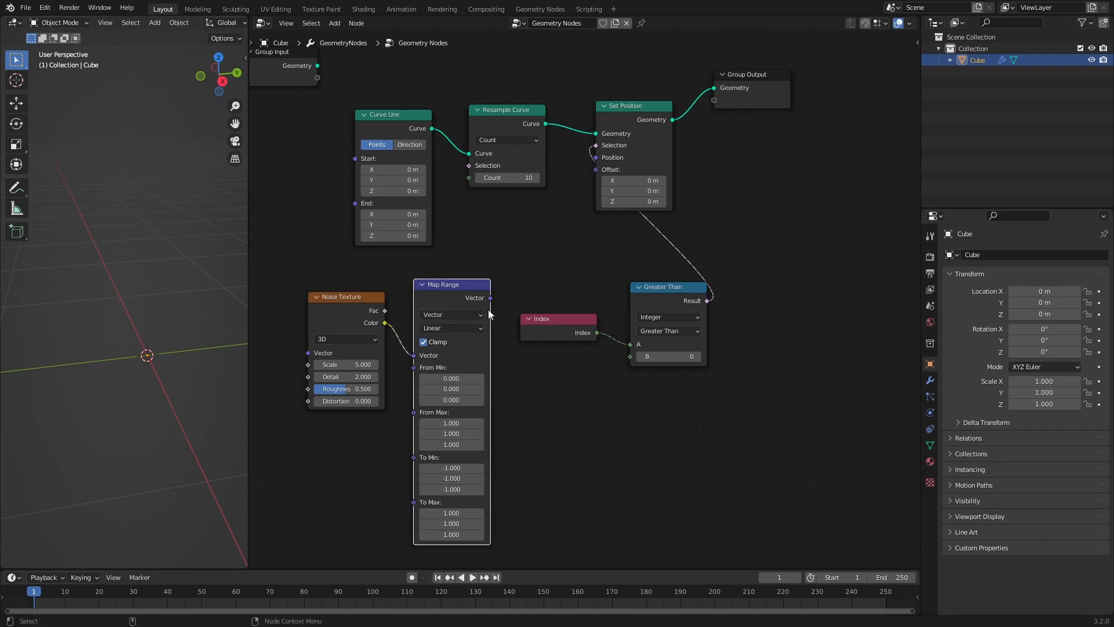
left_click_drag(491, 298, 596, 170)
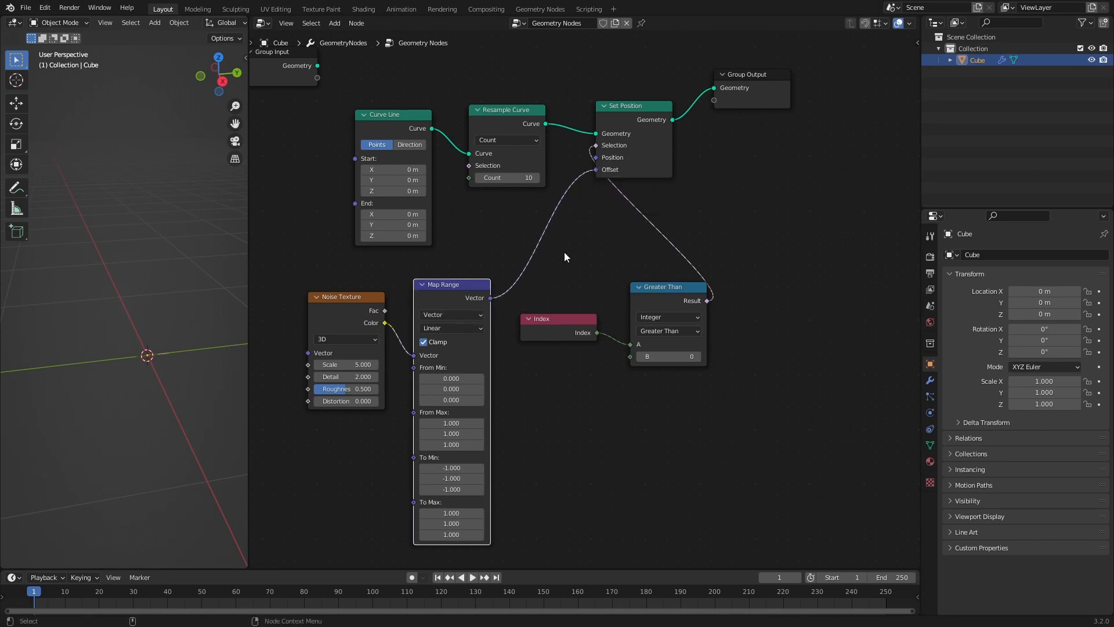
middle_click_drag(191, 371, 174, 331)
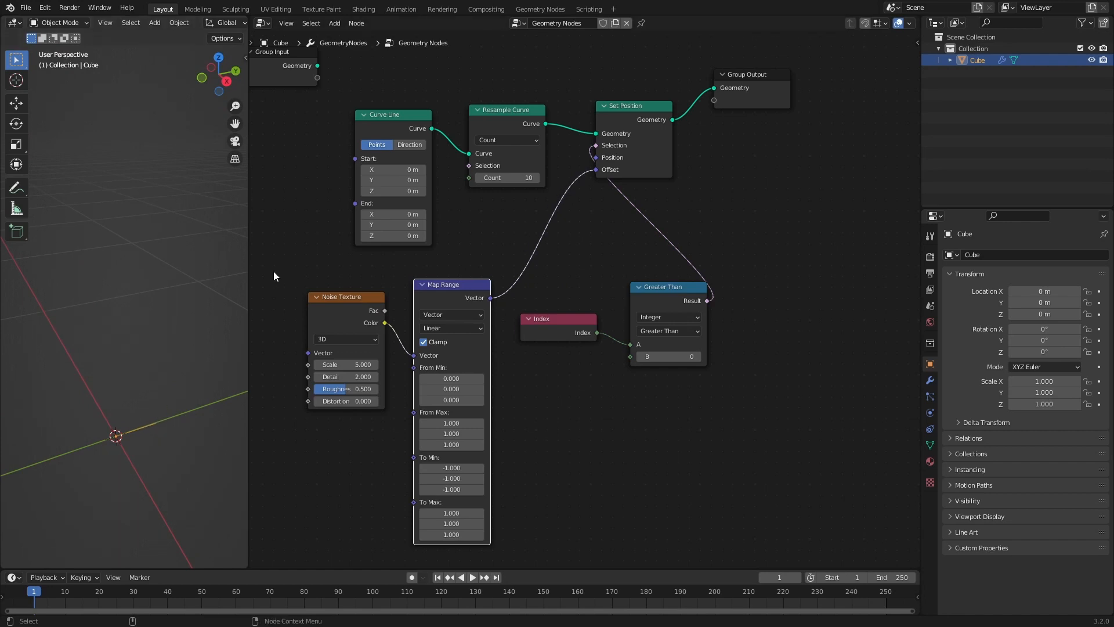
left_click(759, 196)
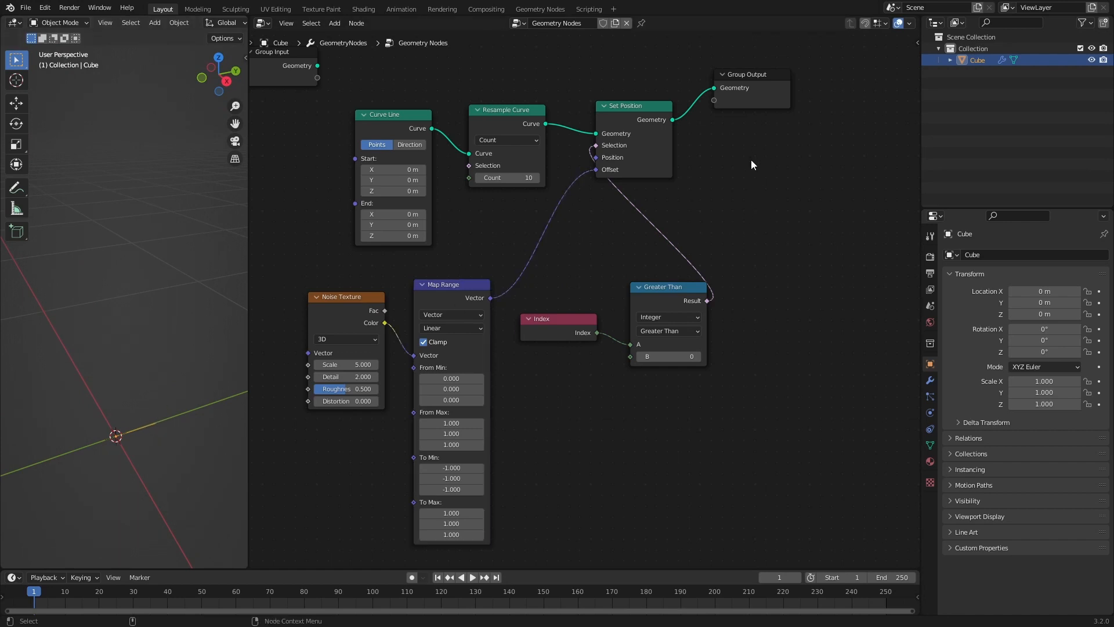
- Make room before Group Output and duplicate the Set Position and Greater Than nodes into the gap
middle_click_drag(698, 275, 542, 318)
left_click_drag(618, 131, 838, 146)
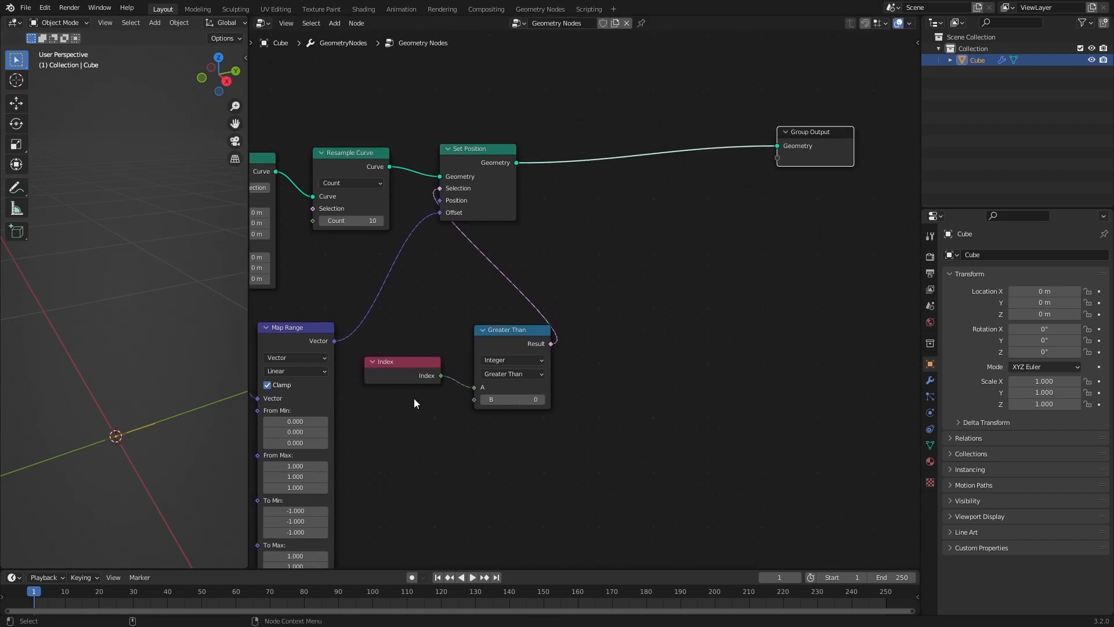
left_click(492, 165)
left_click_drag(495, 92, 539, 363)
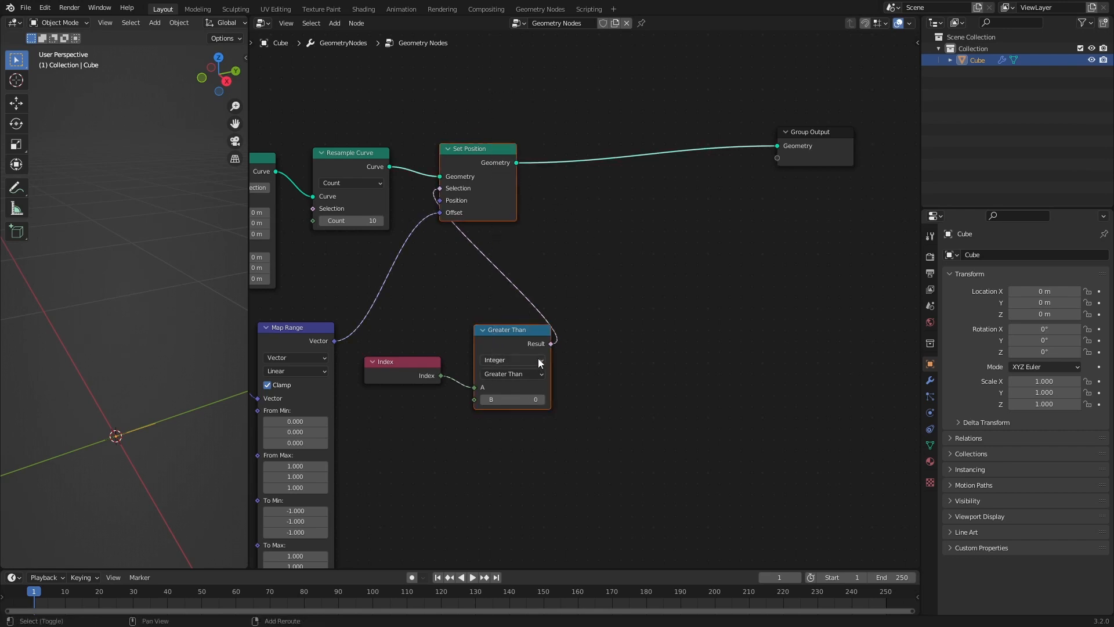
key("shift+d")
left_click(675, 386)
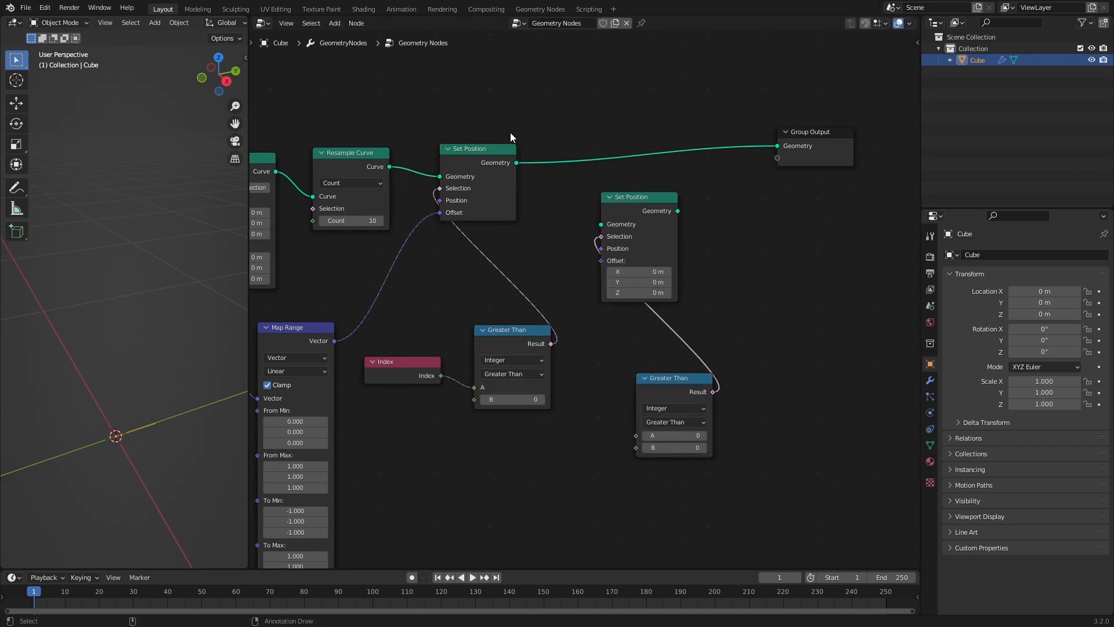
- Chain the duplicated Set Position between the first one and Group Output, aligning both duplicates with the originals
left_click_drag(519, 163, 602, 224)
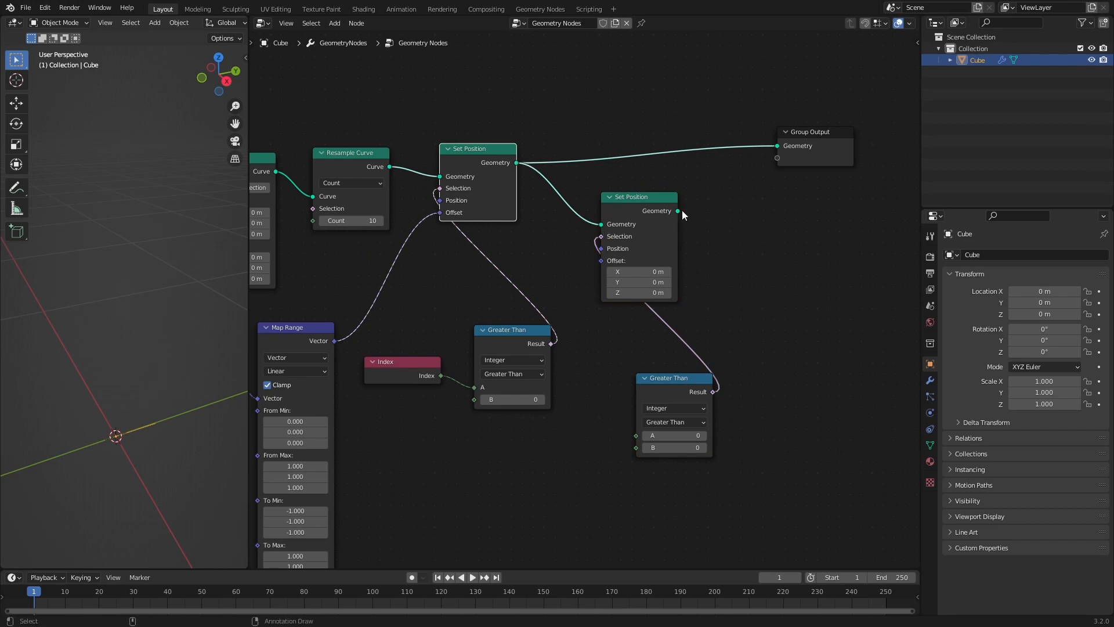
left_click_drag(679, 210, 777, 146)
left_click_drag(639, 198, 633, 147)
left_click_drag(680, 388, 643, 339)
- Link Map Range's Vector to the second Set Position's Offset, and compare Index with a B value of 1 in the second Greater Than
left_click_drag(334, 341, 596, 212)
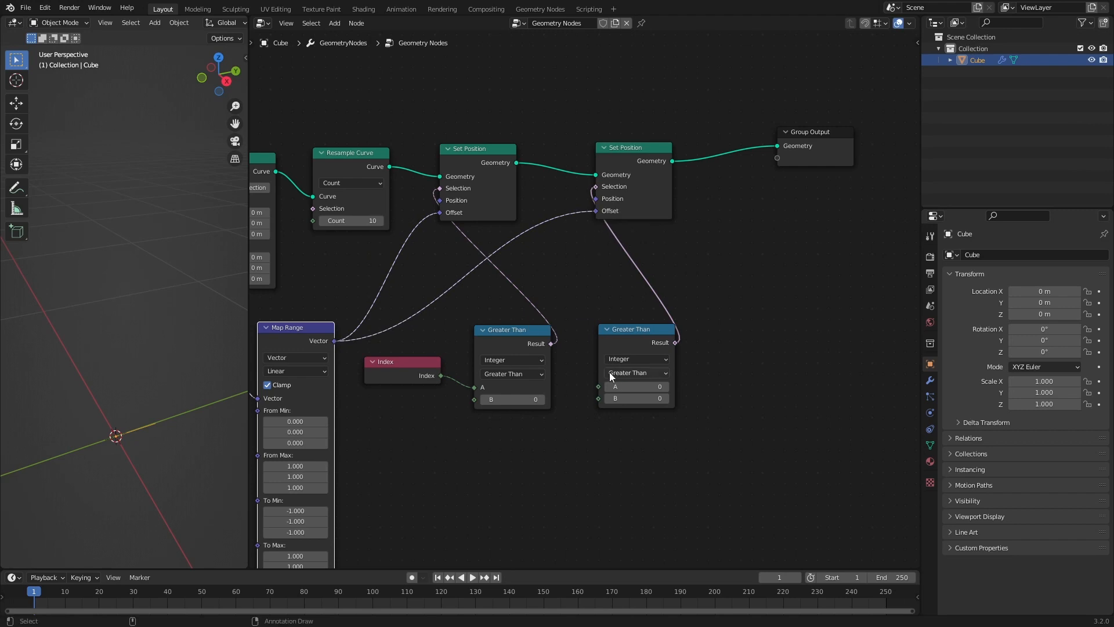
left_click_drag(441, 375, 598, 387)
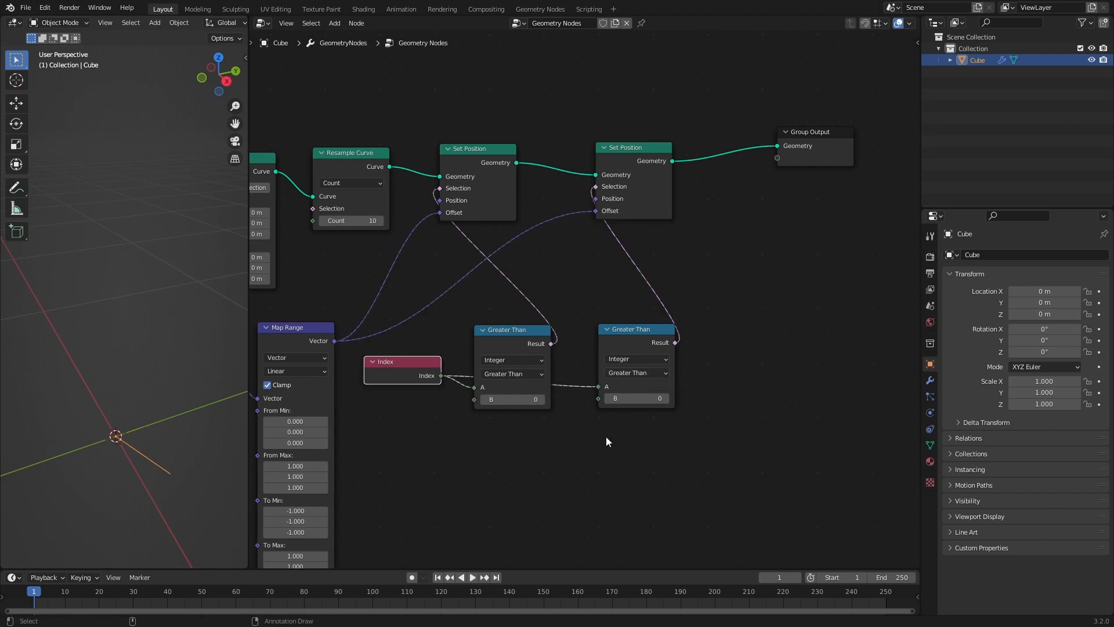
left_click(638, 401)
type("1")
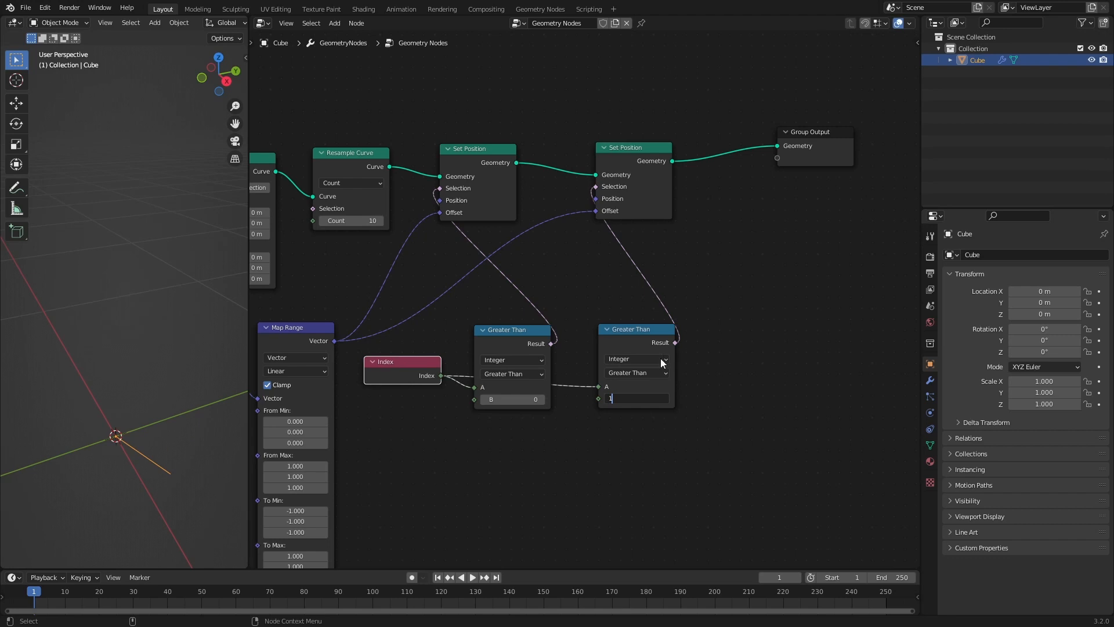
key("Return")
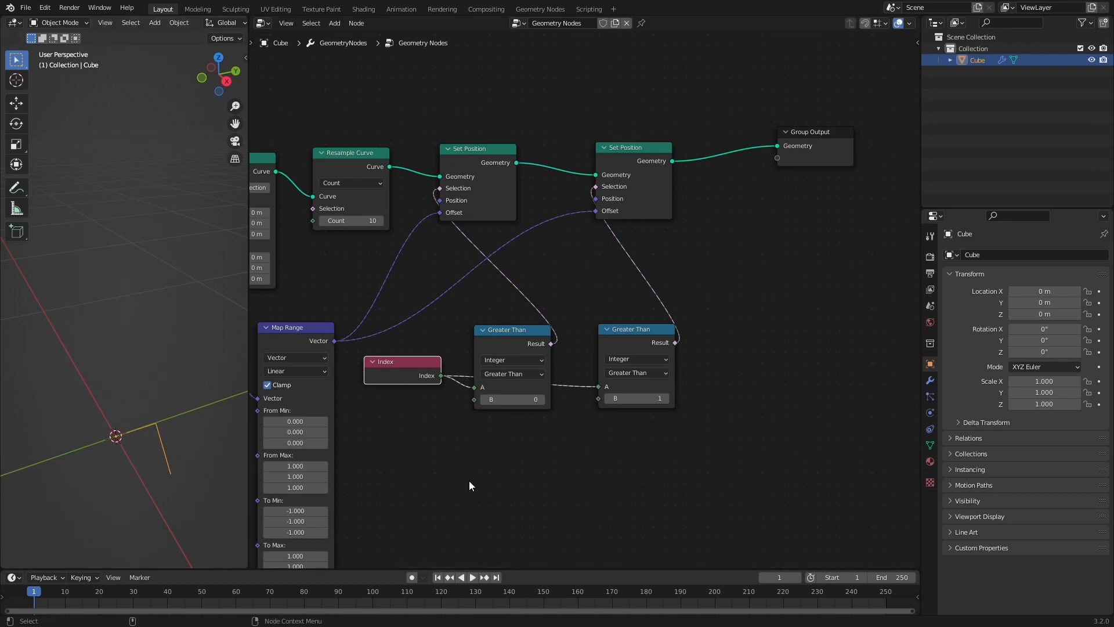
- Set the Noise Texture's Scale to 1
middle_click_drag(469, 480, 710, 399)
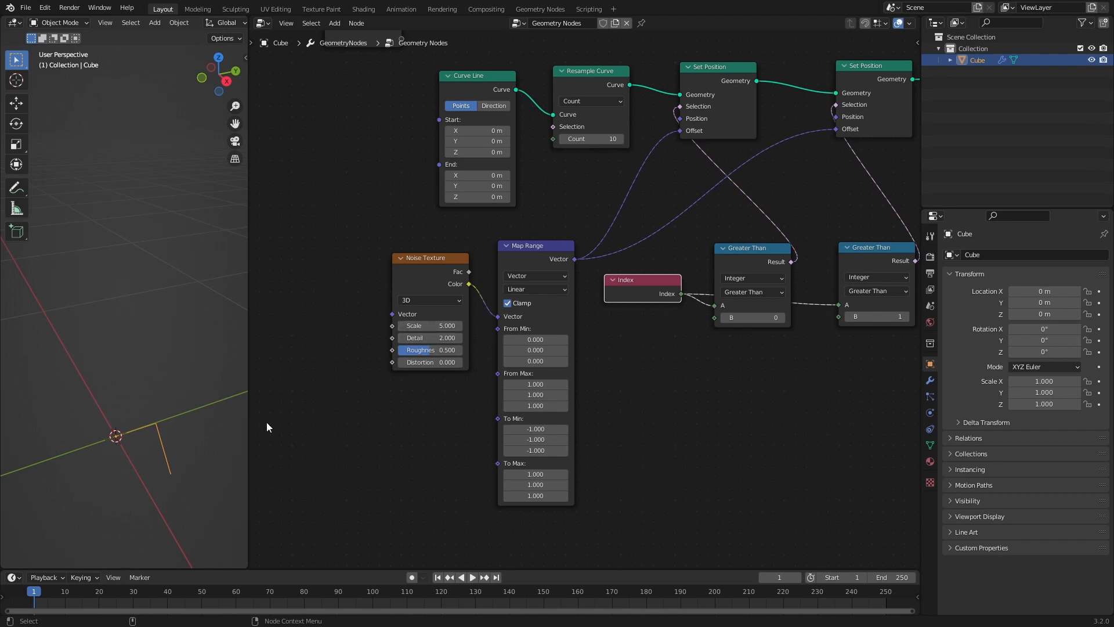
left_click(429, 325)
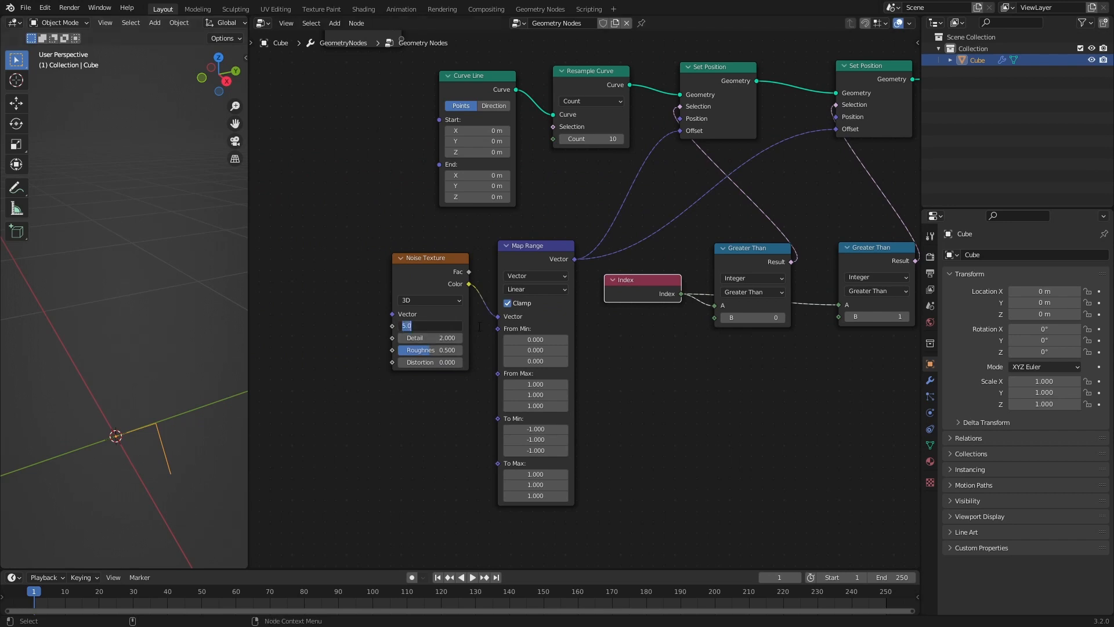
type("1")
key("Return")
left_click(455, 405)
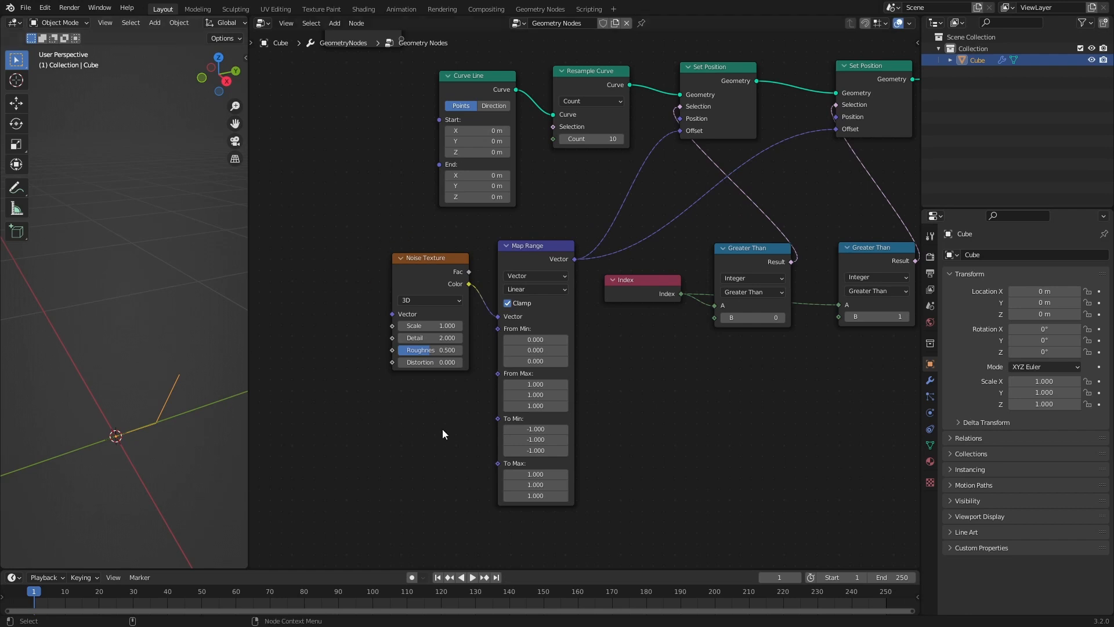
- Add a Vector Math node set to Add before the Noise Texture and connect it to the texture's Vector input
middle_click_drag(442, 428, 611, 445)
key("shift+a")
left_click(366, 304)
type("add")
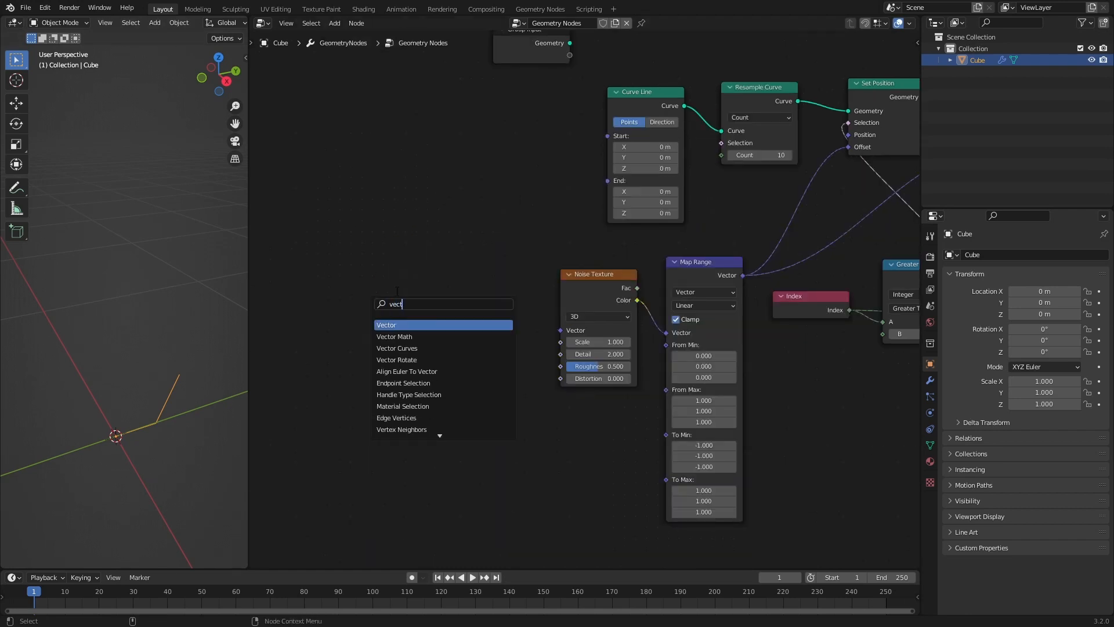
key("Return")
left_click(488, 306)
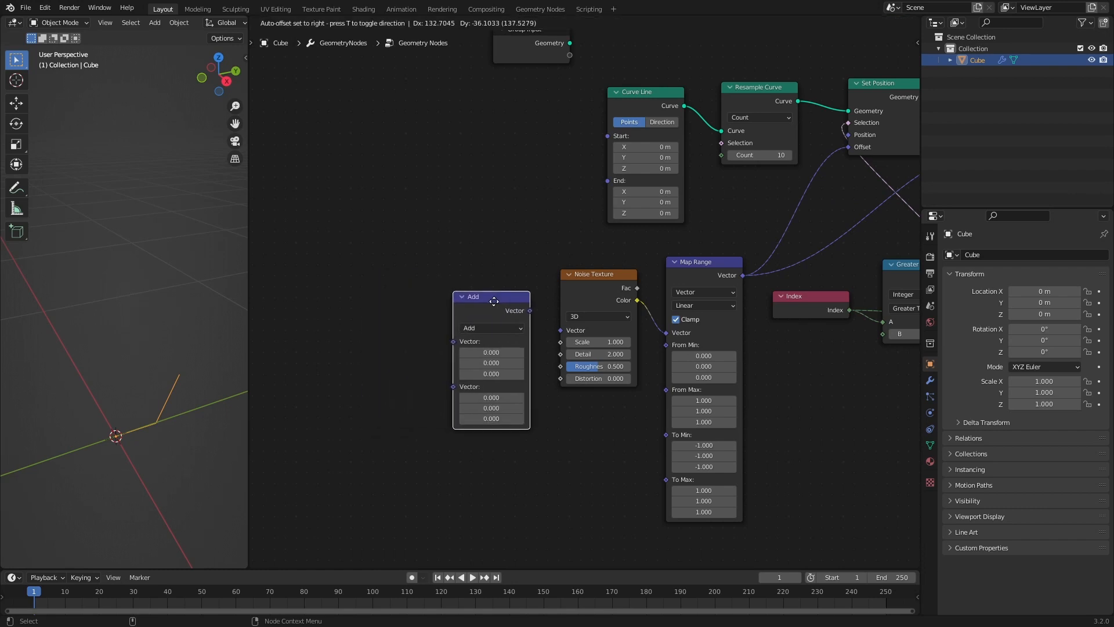
left_click_drag(531, 311, 561, 330)
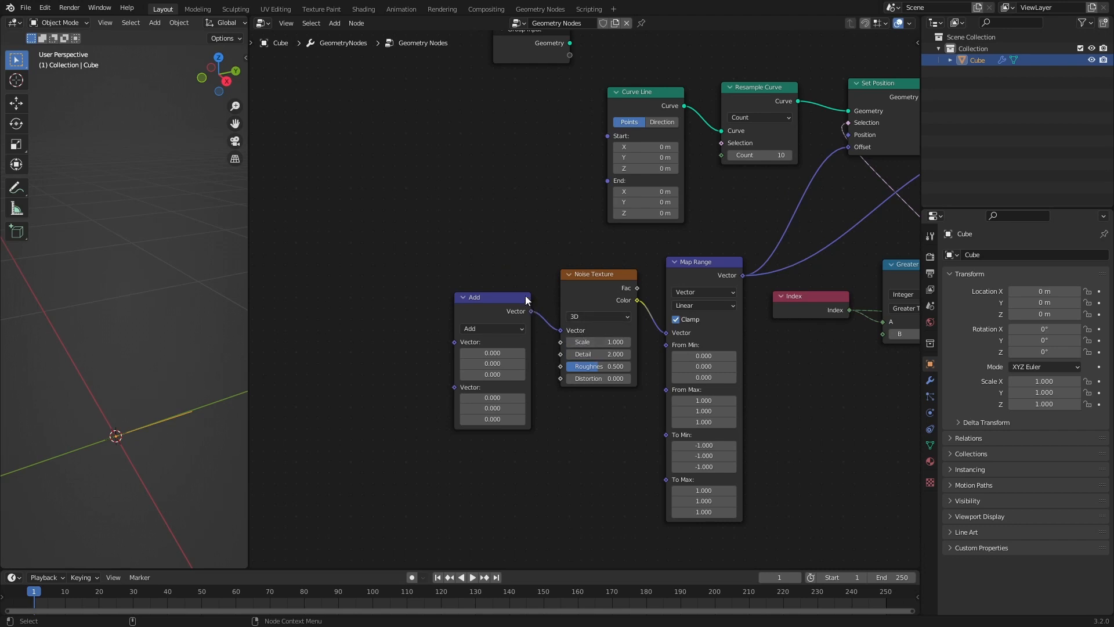
- Feed a new Position node into the Add node's first Vector and set the second vector's X to 7.9
key("shift+a")
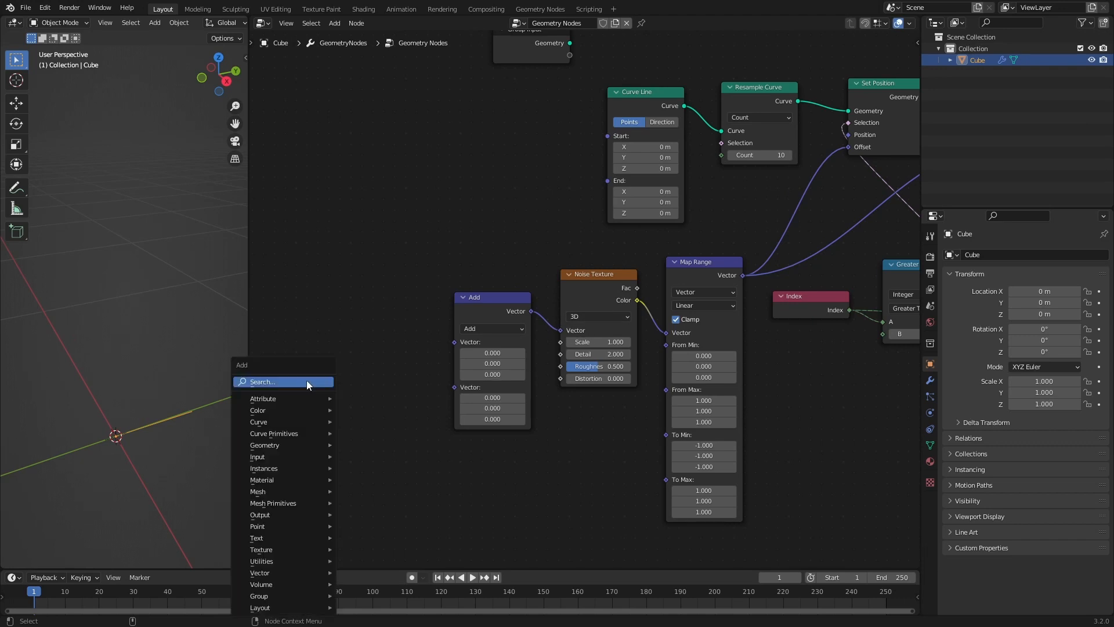
left_click(306, 381)
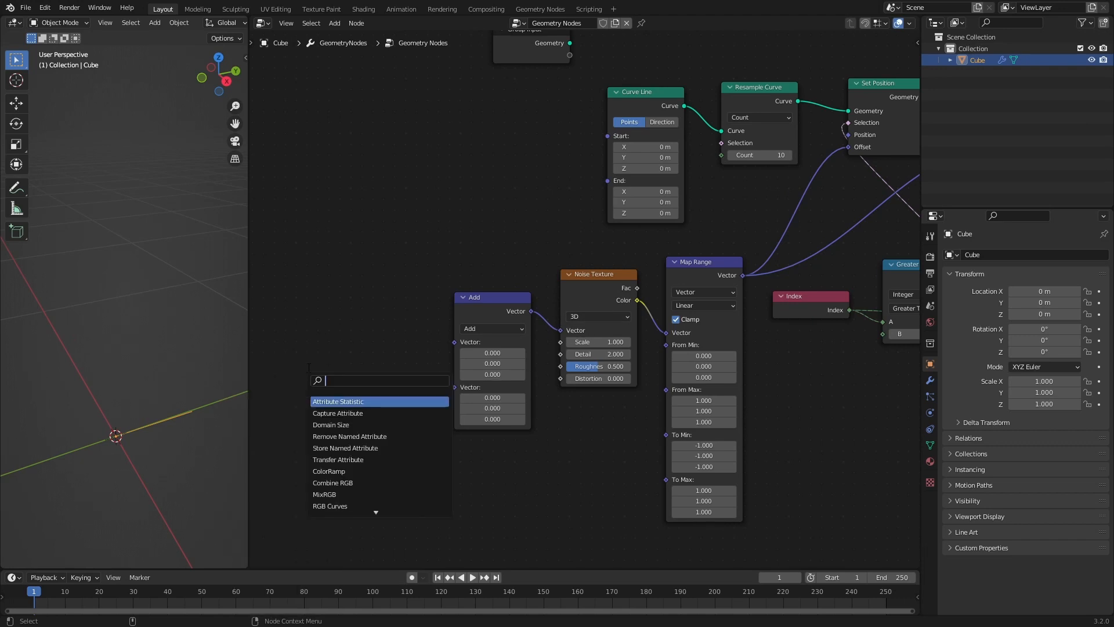
type("posit")
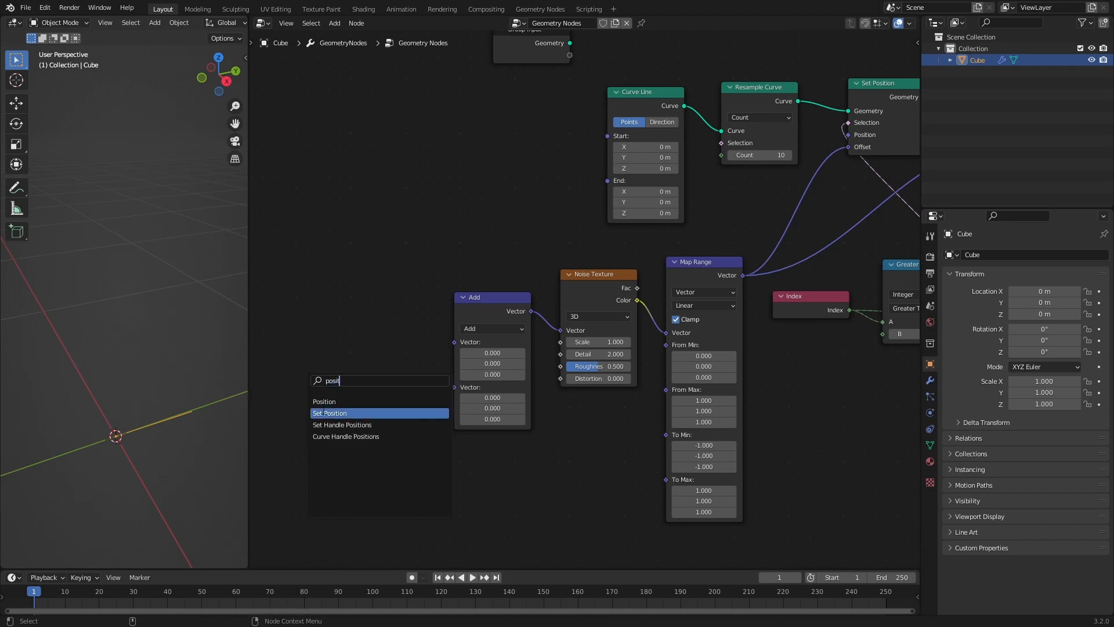
left_click(348, 402)
left_click_drag(414, 352, 540, 365)
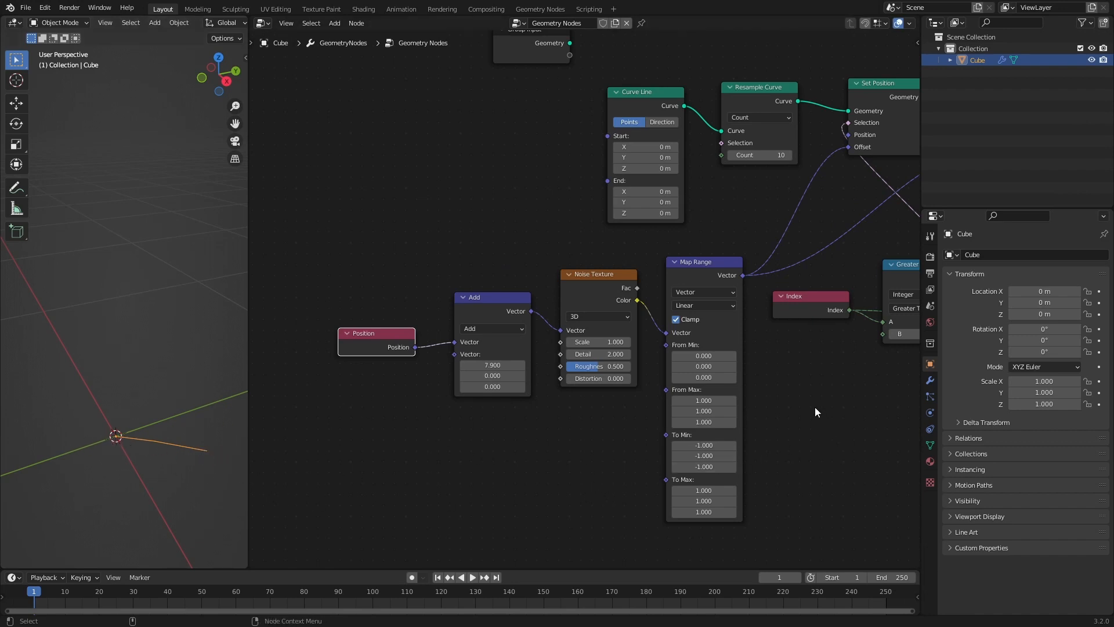
- Duplicate both Set Position nodes together with their two Greater Than nodes and place the copies after the originals
middle_click_drag(812, 392, 459, 407)
middle_click_drag(729, 427, 555, 440)
scroll(609, 364, "down", 5)
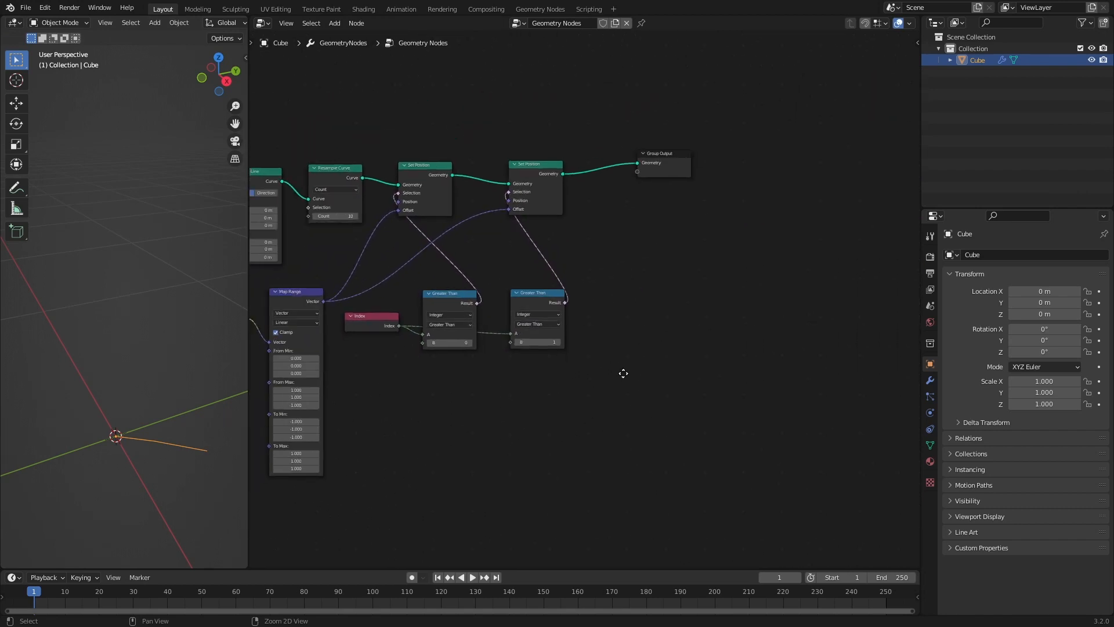
middle_click_drag(624, 373, 654, 384)
left_click_drag(434, 141, 602, 365)
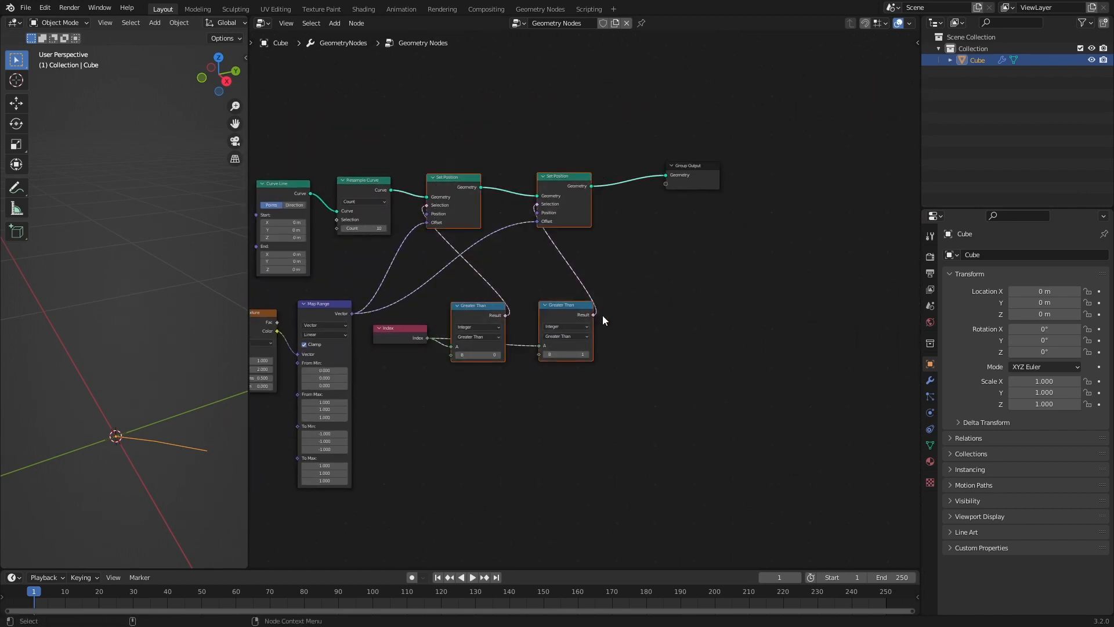
key("shift+d")
left_click(804, 387)
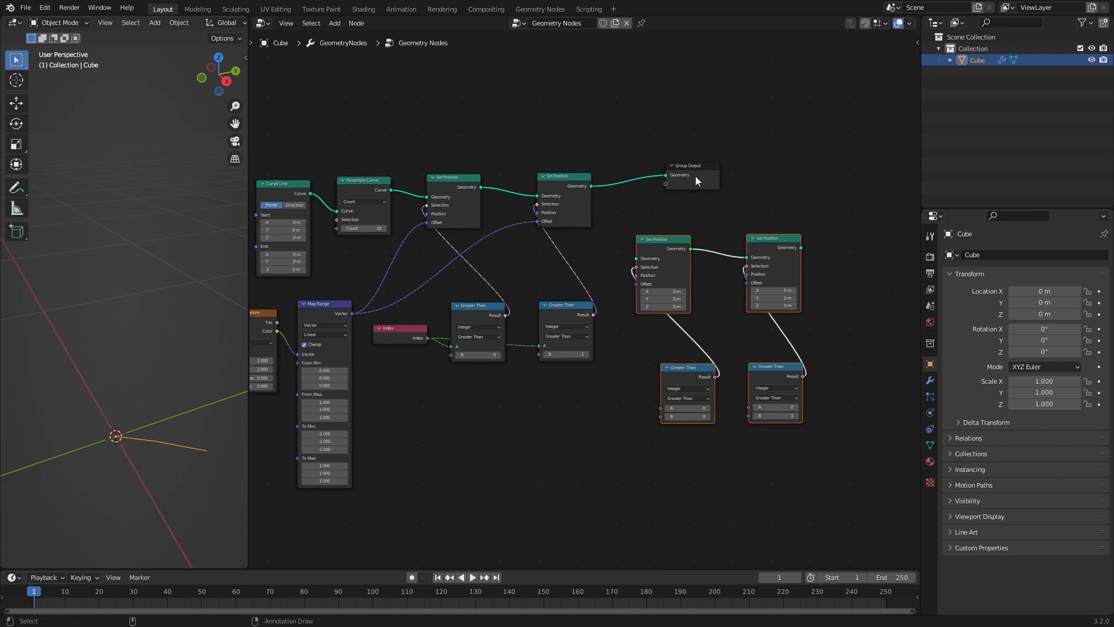
- Move Group Output farther along and connect the duplicated Set Position pair between the second Set Position and Group Output
left_click_drag(695, 176, 836, 166)
left_click_drag(591, 187, 637, 259)
left_click_drag(802, 248, 853, 155)
- Align the duplicated Set Position and Greater Than nodes with the rows of their originals
left_click_drag(651, 204, 754, 305)
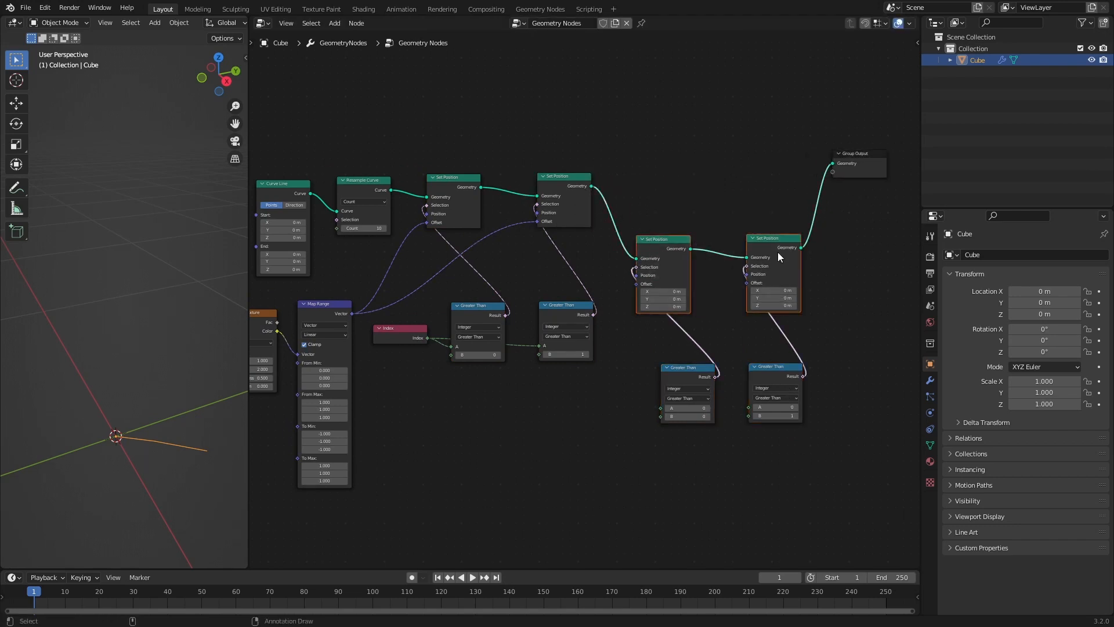
left_click_drag(781, 237, 773, 180)
left_click_drag(663, 361, 767, 383)
left_click_drag(769, 373, 739, 311)
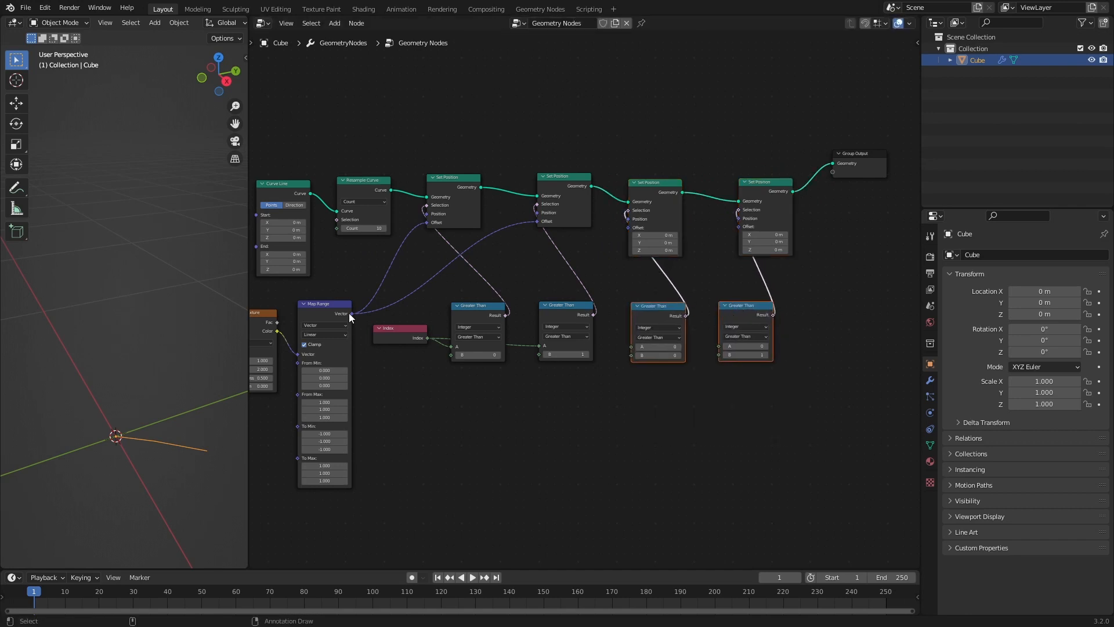
- Connect Map Range's Vector to the Offset of both duplicated Set Position nodes and Index to input A of both duplicated Greater Than nodes
left_click_drag(350, 313, 628, 228)
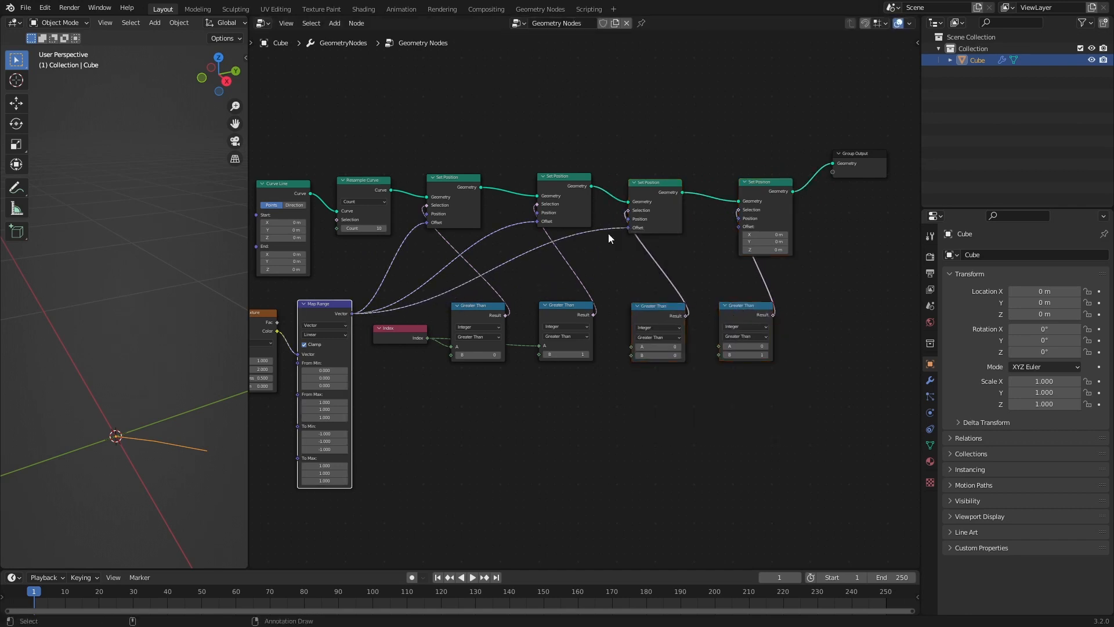
left_click_drag(351, 314, 738, 227)
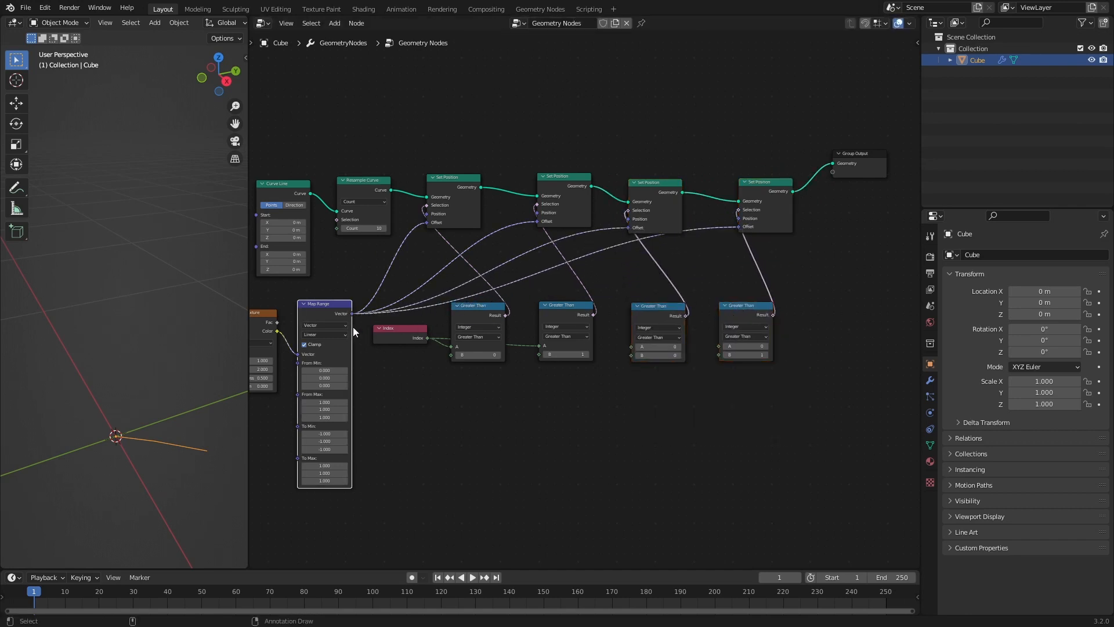
left_click_drag(428, 338, 632, 347)
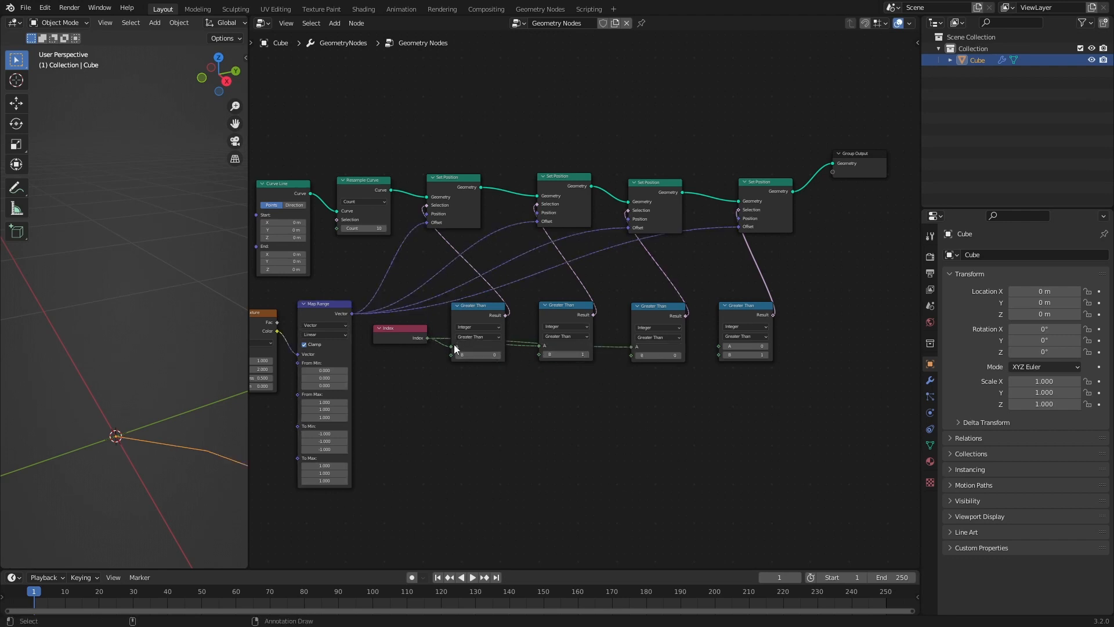
left_click_drag(430, 336, 718, 346)
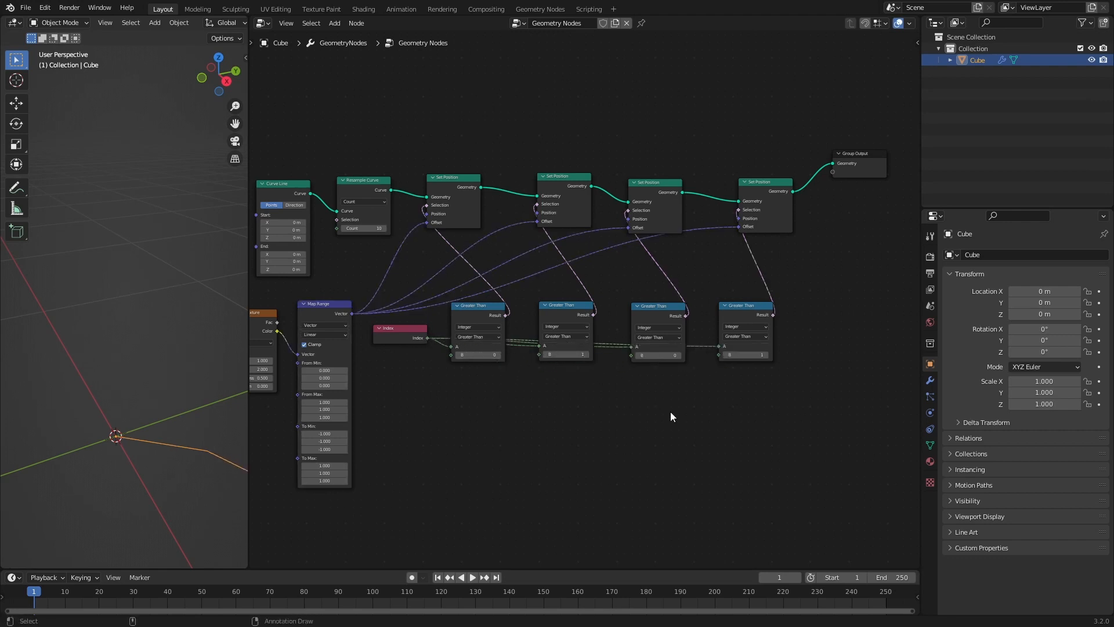
- Set B to 2 on the third Greater Than node and to 3 on the fourth
scroll(745, 340, "up", 3)
middle_click_drag(745, 340, 532, 350)
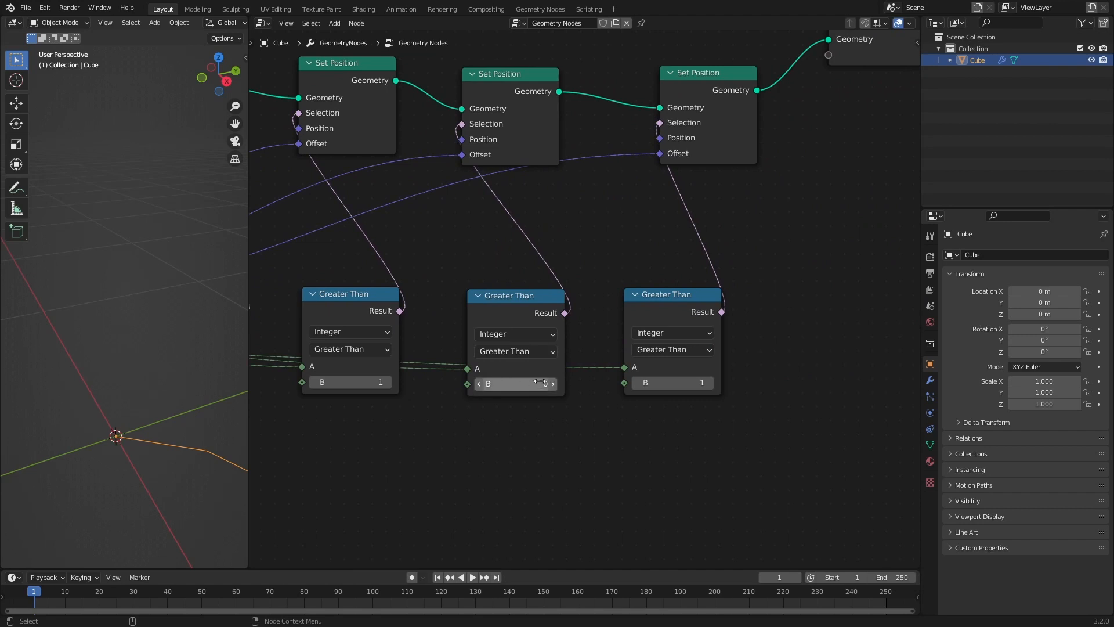
middle_click_drag(486, 412, 580, 428)
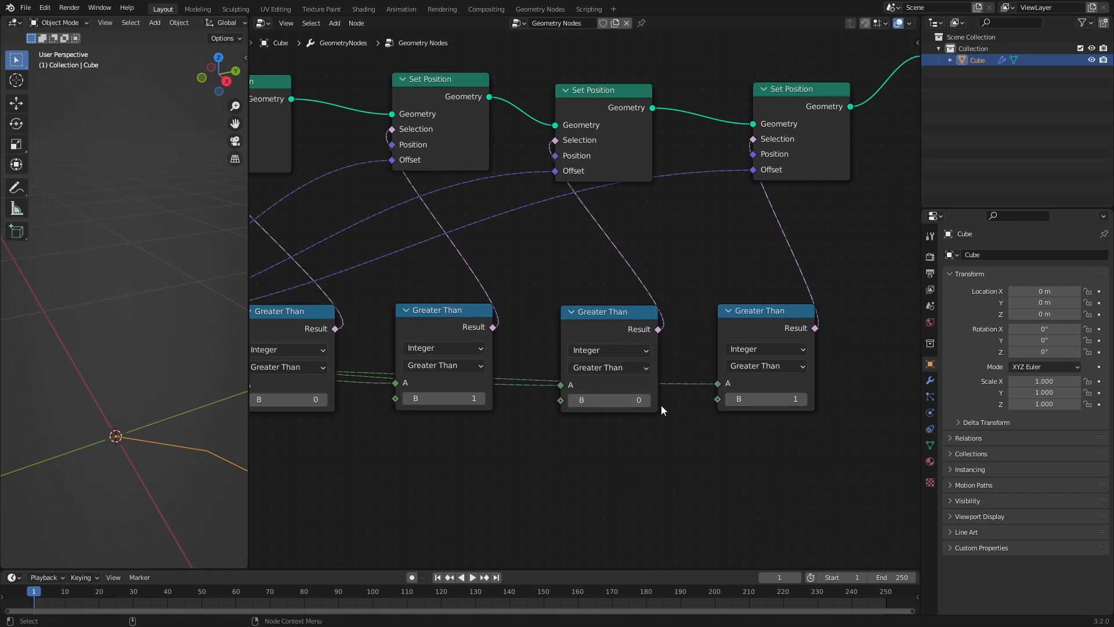
left_click(646, 400)
left_click(646, 400)
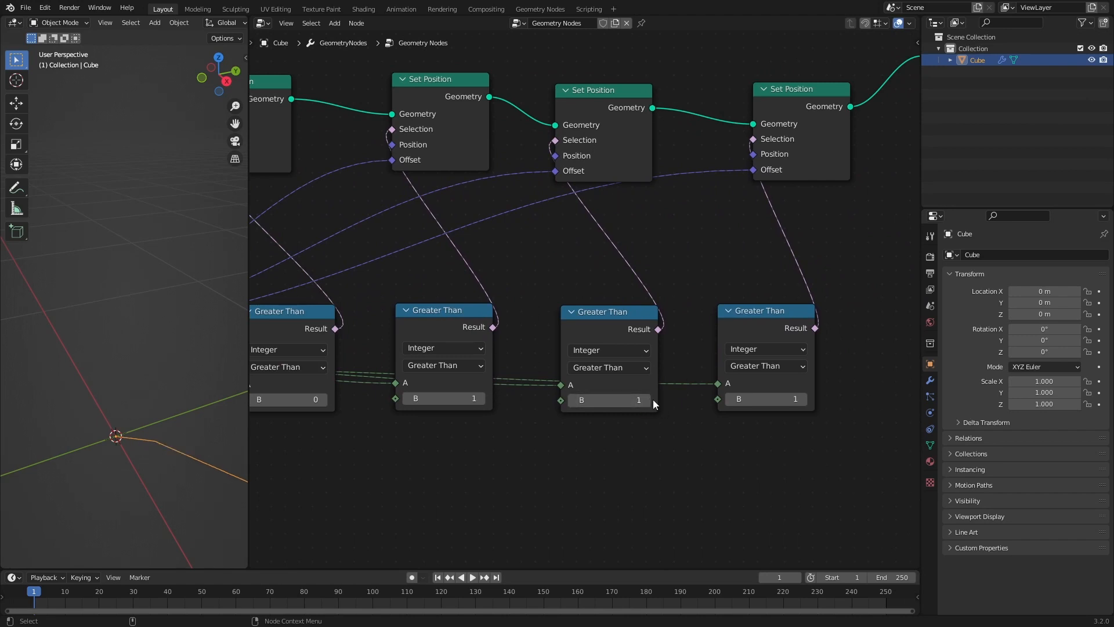
left_click(804, 400)
left_click(804, 399)
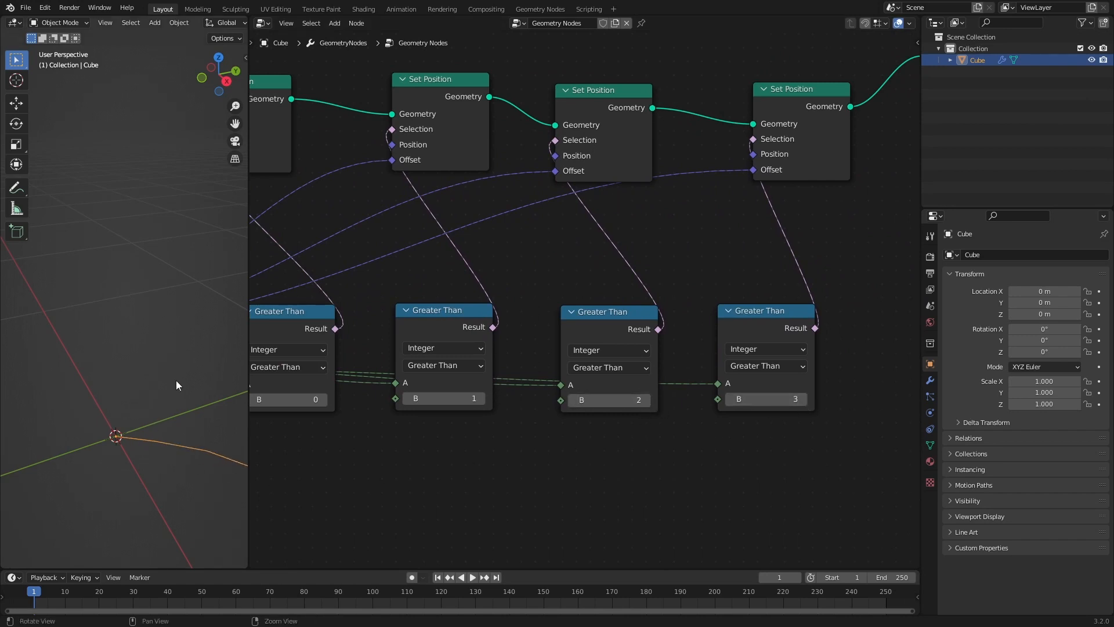
- Move the Add, Noise Texture and Map Range nodes back and bundle Map Range's outgoing links through a single reroute
middle_click_drag(176, 383, 113, 417)
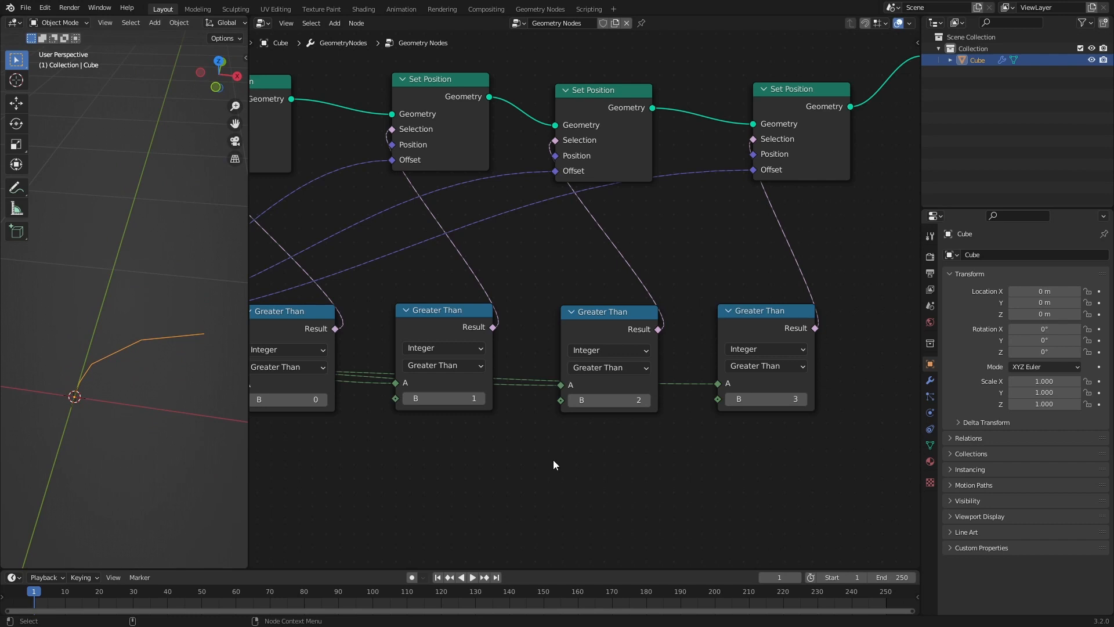
scroll(444, 418, "down", 2)
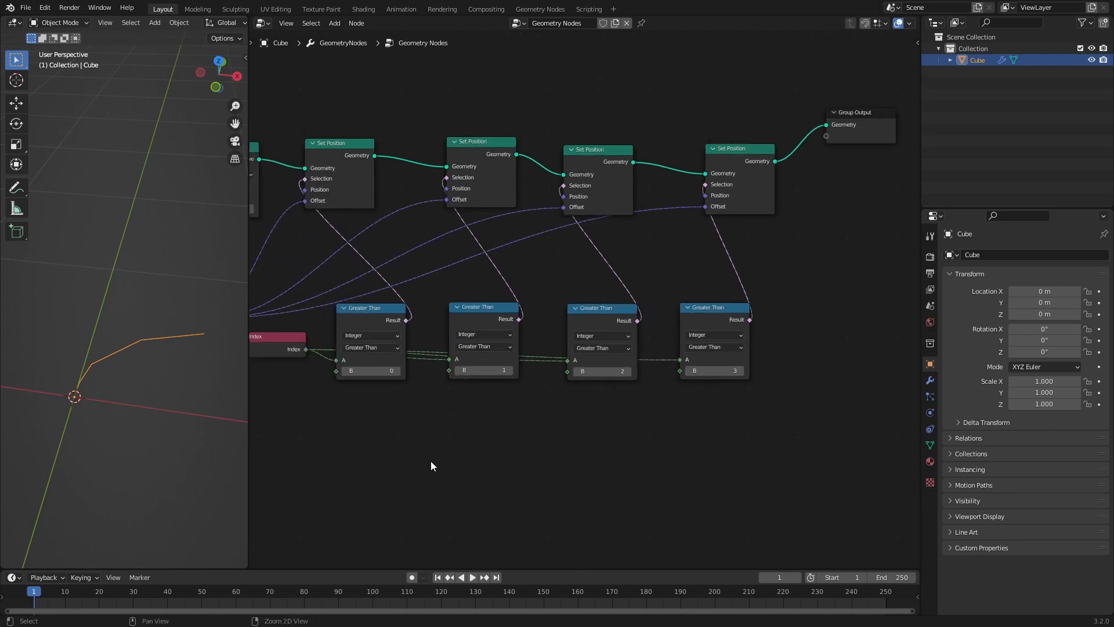
middle_click_drag(430, 460, 551, 420)
middle_click_drag(374, 408, 507, 374)
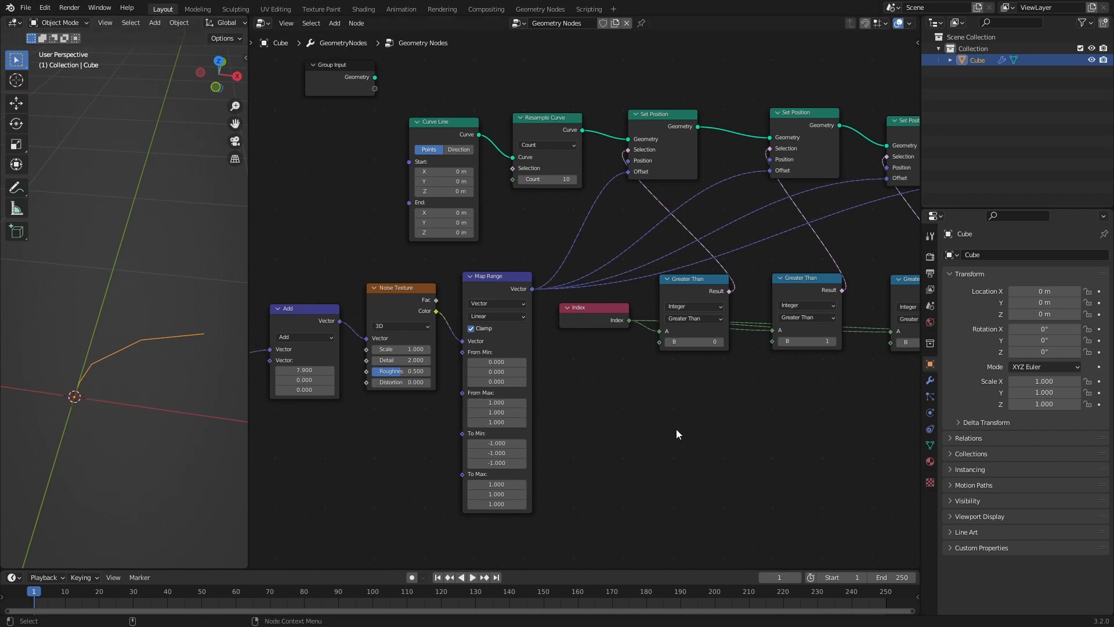
middle_click_drag(677, 434, 792, 410)
left_click_drag(293, 243, 622, 414)
left_click_drag(621, 255, 443, 266)
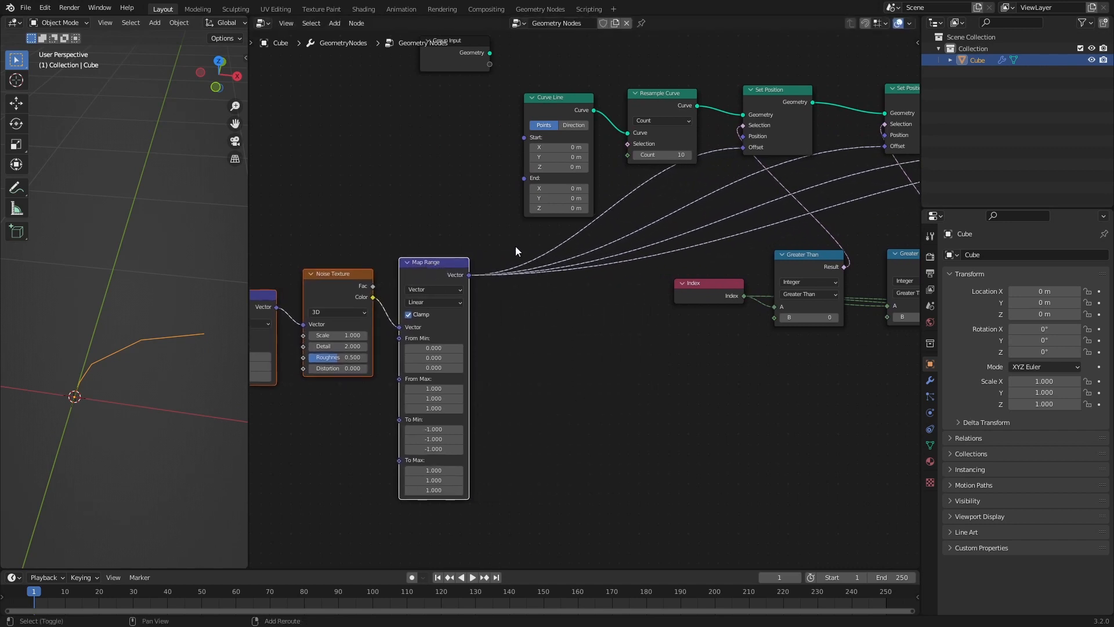
right_click_drag(517, 249, 540, 291, "shift")
left_click_drag(531, 276, 628, 278)
- Add a Vector Math node set to Normalize and feed Map Range's Vector output into it
left_click(552, 391)
key("shift+a")
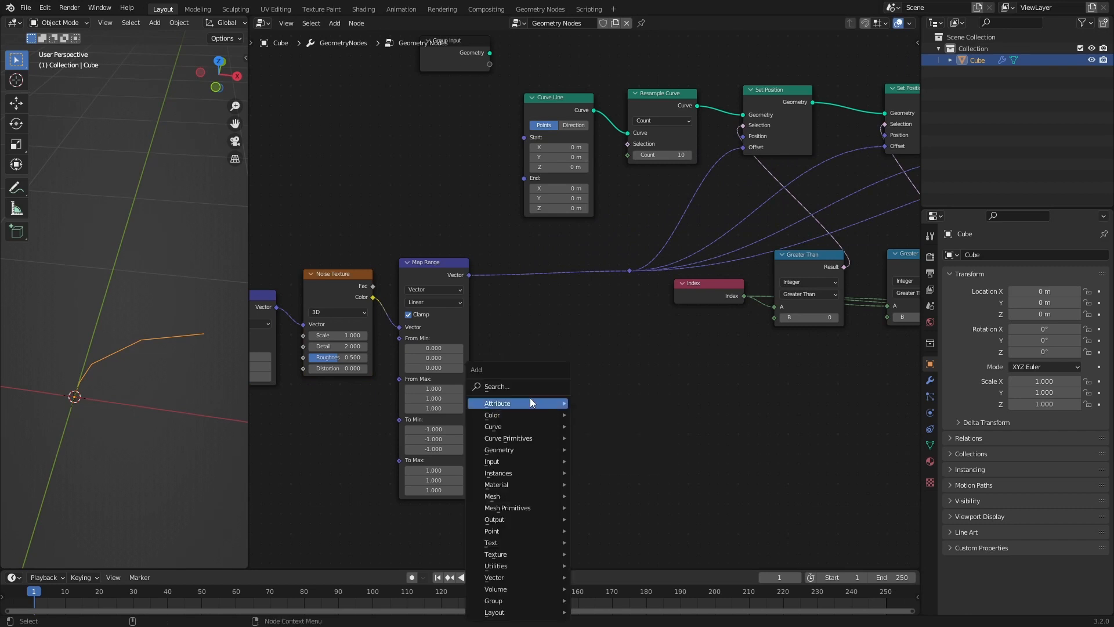
left_click(526, 386)
type("vector")
left_click(556, 420)
left_click(560, 336)
left_click(546, 340)
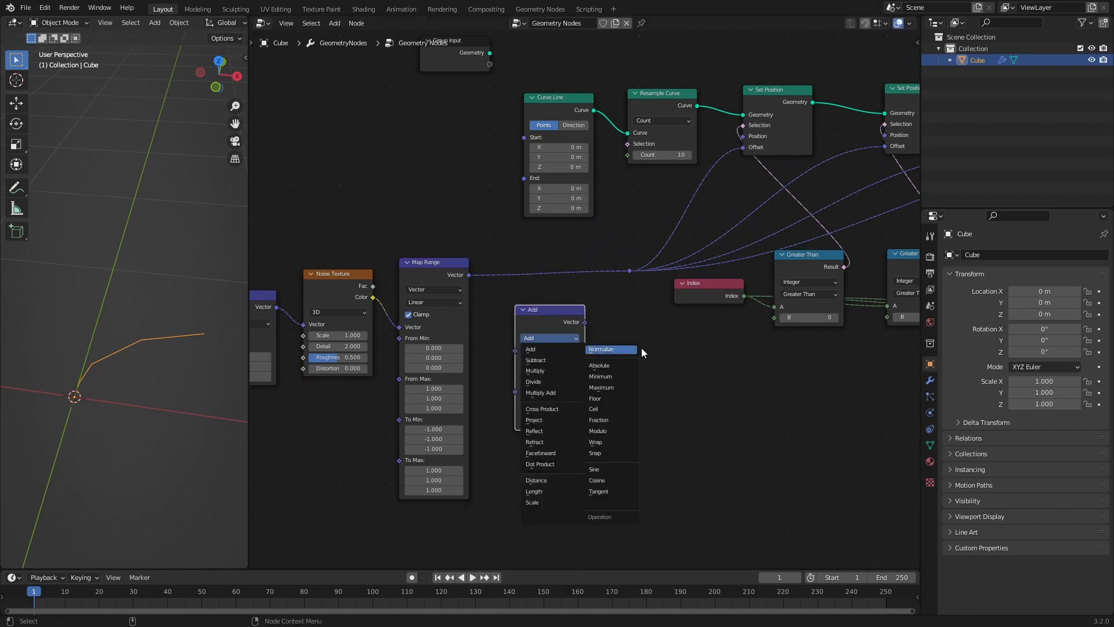
left_click(604, 348)
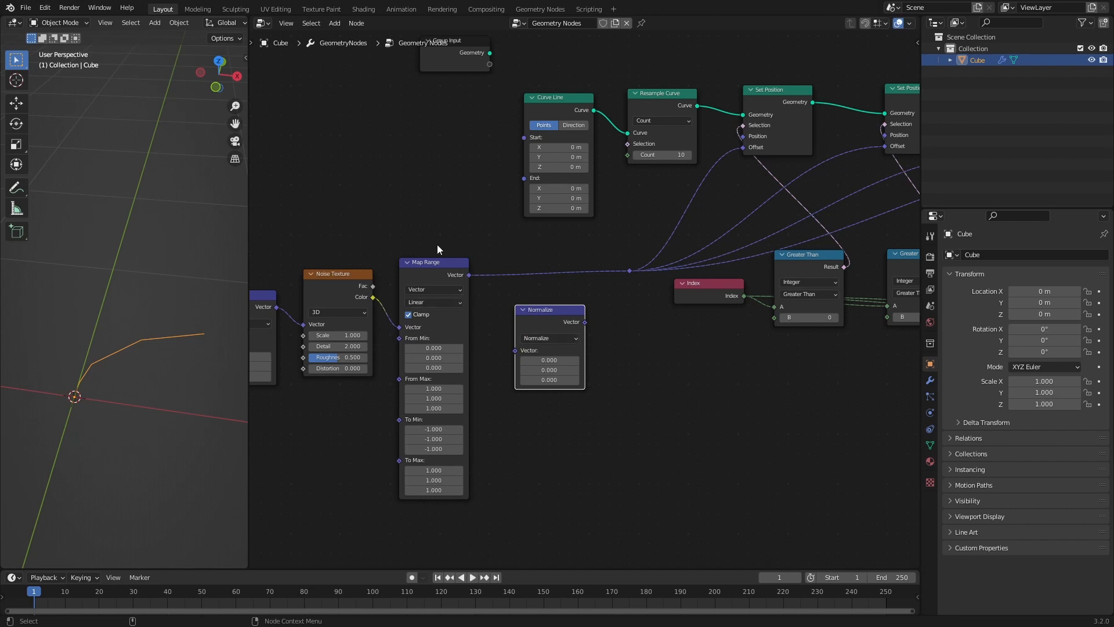
left_click_drag(468, 275, 515, 350)
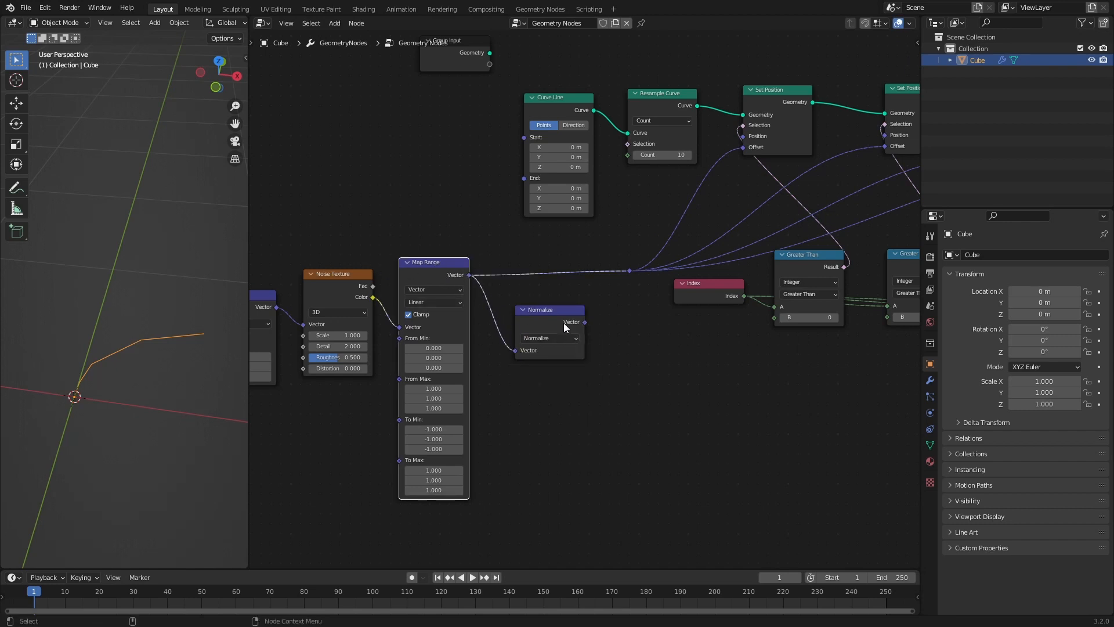
- Duplicate the Normalize node, change the copy to Multiply, and connect Normalize's output to its first Vector input
left_click_drag(563, 323, 557, 324)
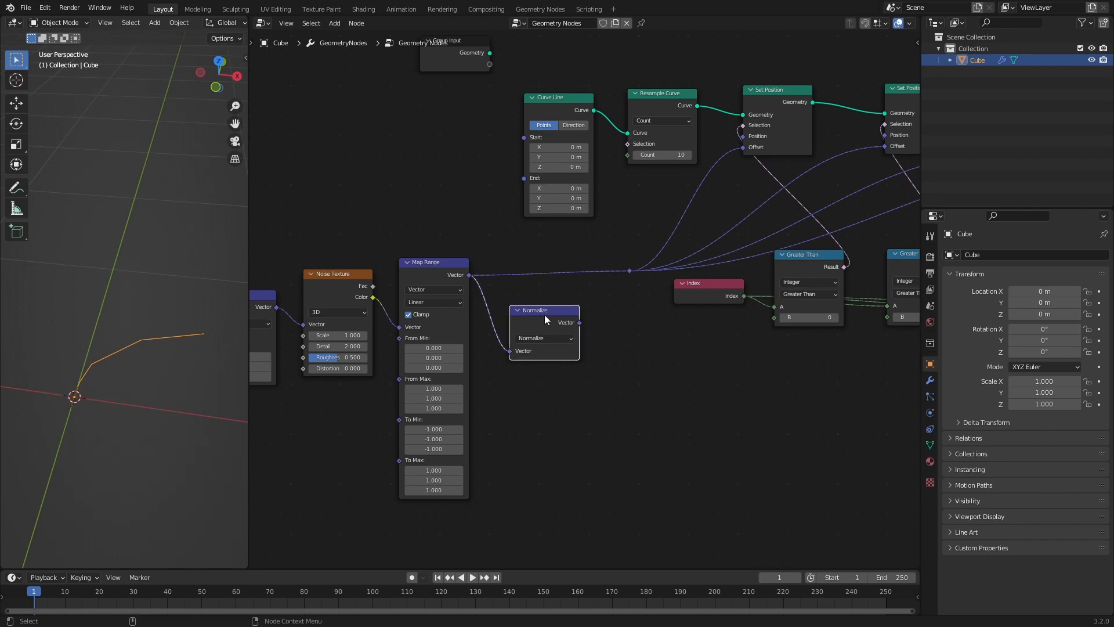
key("shift+d")
left_click(655, 374)
left_click(651, 394)
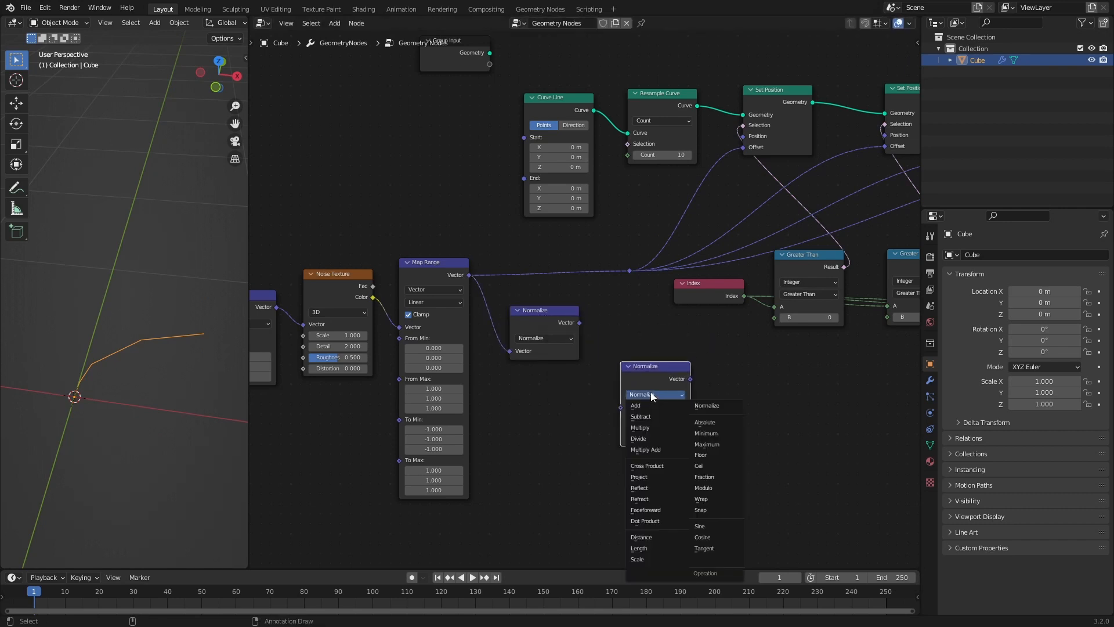
left_click(640, 427)
left_click_drag(666, 370, 653, 331)
left_click_drag(580, 323, 610, 368)
left_click_drag(636, 329, 632, 323)
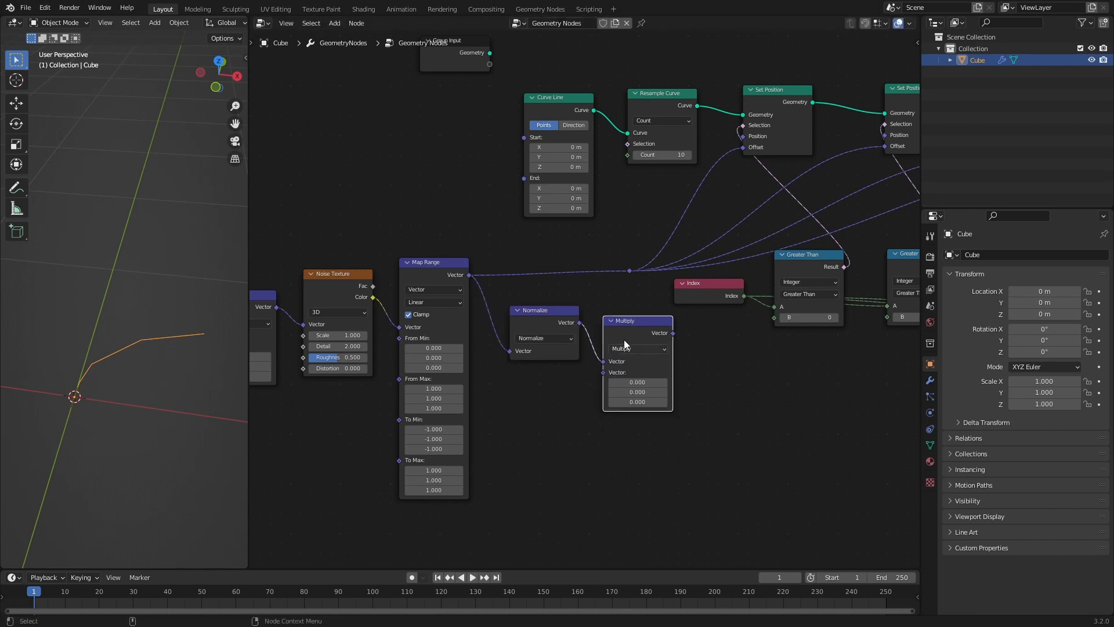
- Add a Value node labelled "steplength" and connect it to the Multiply node's second Vector input
left_click(520, 443)
key("shift+a")
left_click(499, 380)
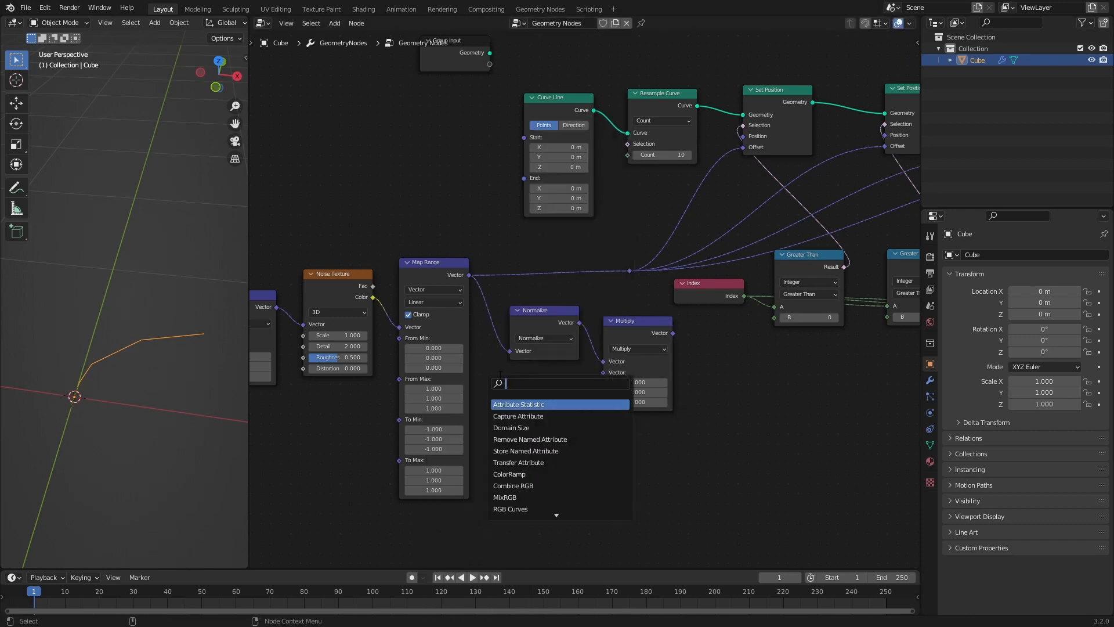
type("value")
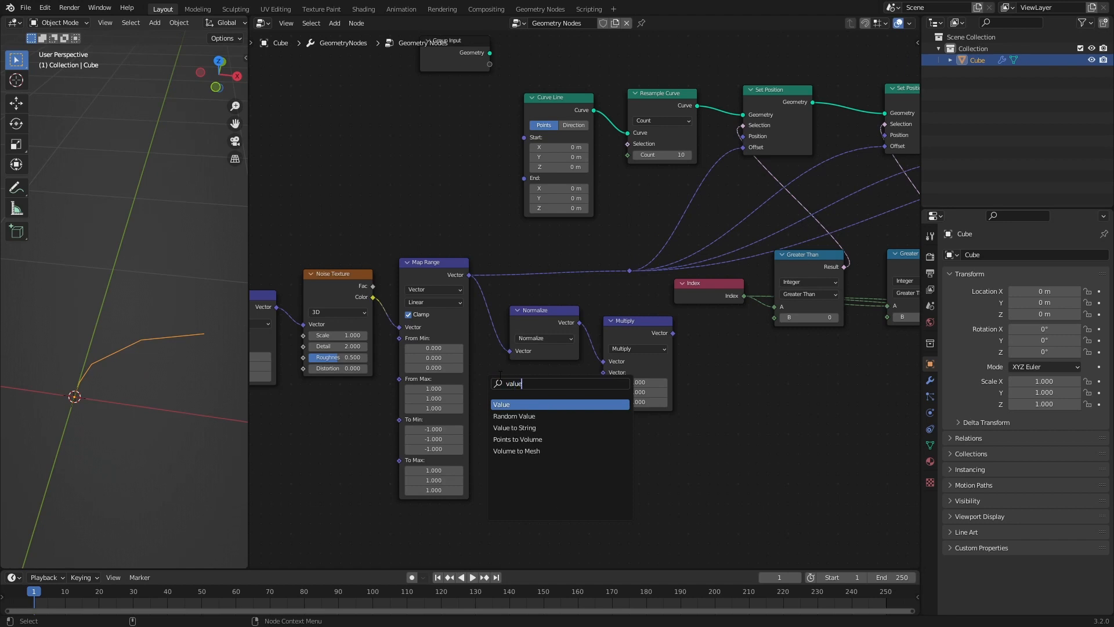
left_click(522, 404)
left_click_drag(570, 405, 602, 375)
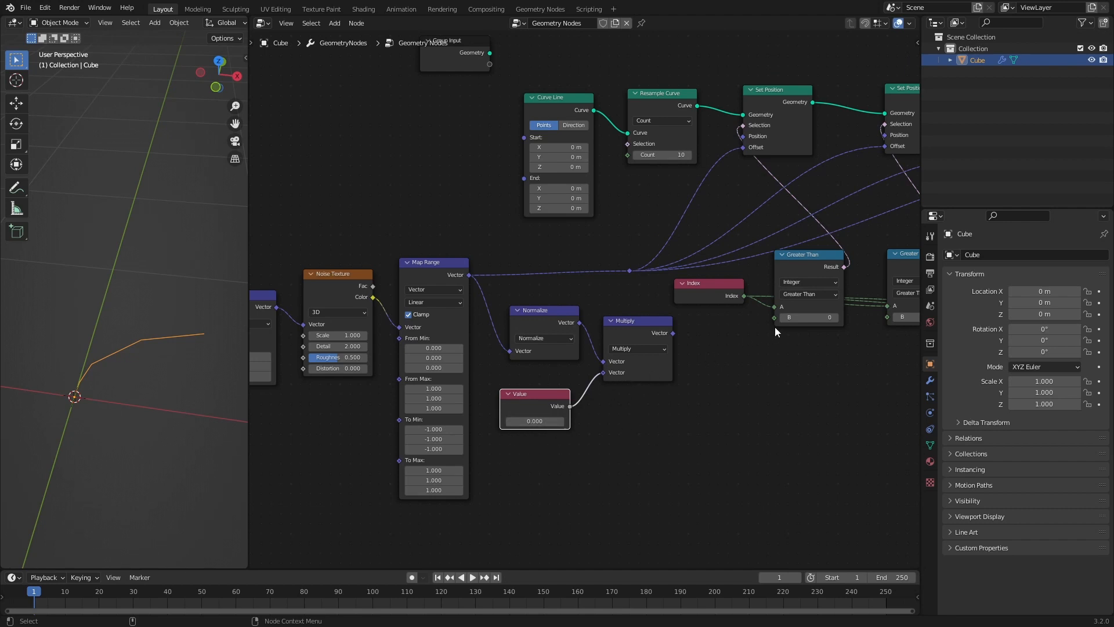
key("n")
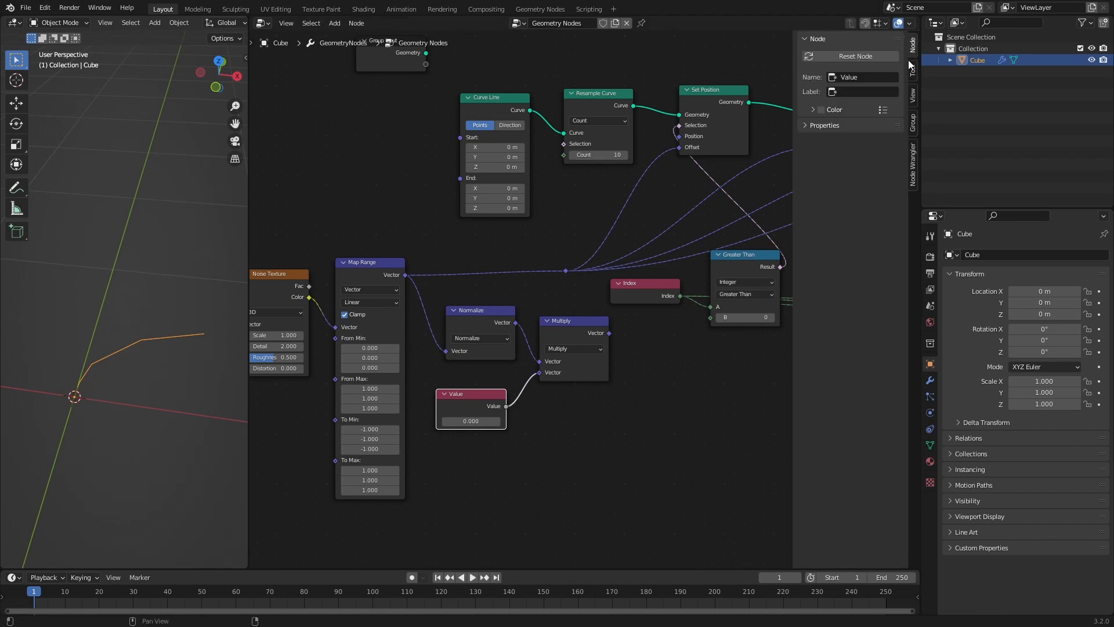
left_click(866, 92)
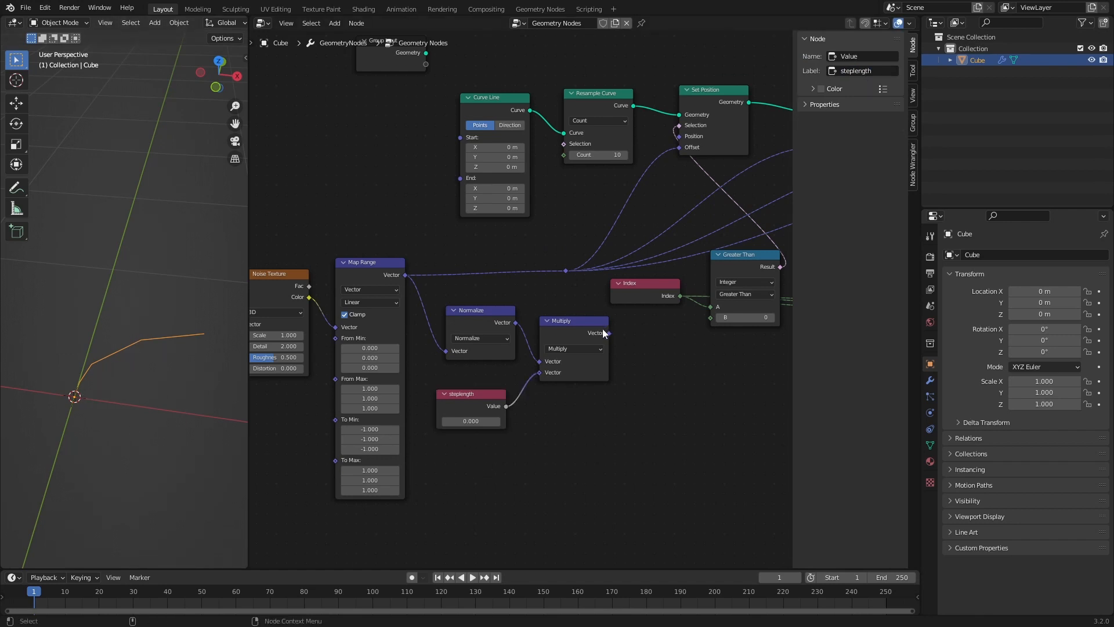
- Feed the Multiply output into the reroute in place of Map Range and set steplength to 0.1
left_click_drag(609, 332, 566, 278)
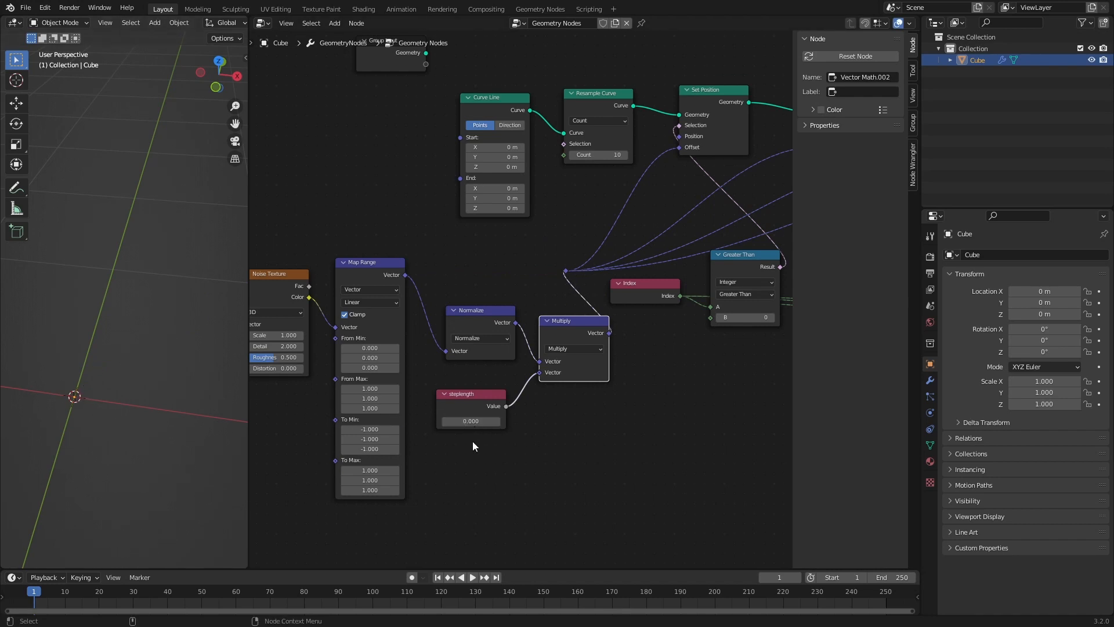
left_click_drag(467, 422, 487, 422, "shift")
middle_click_drag(165, 386, 35, 377)
left_click(473, 420)
type("0")
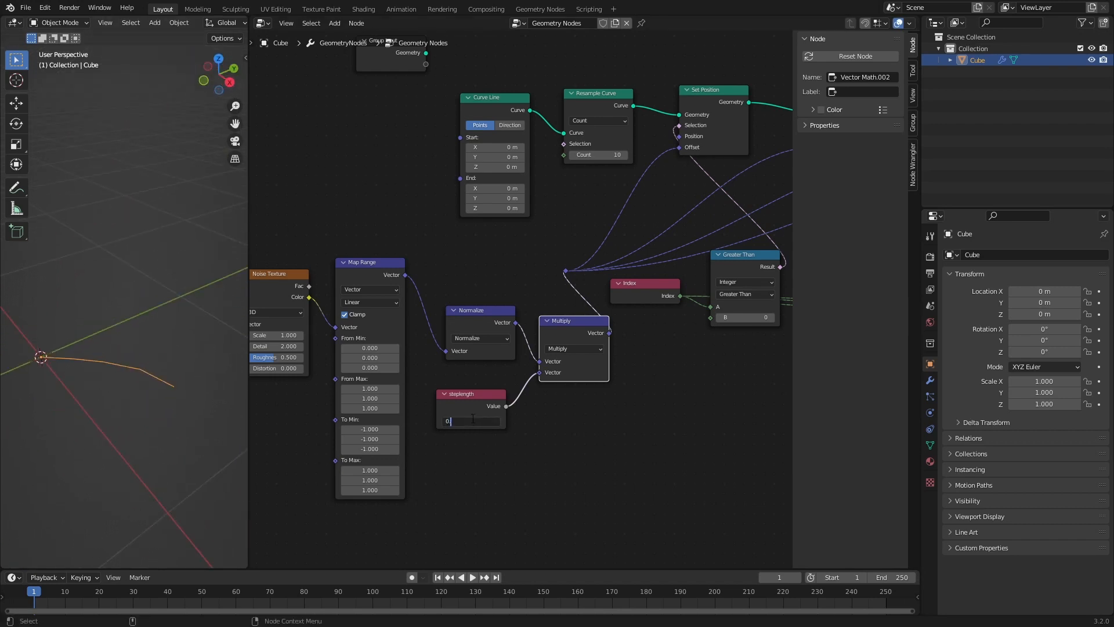
type(".1")
key("Return")
middle_click_drag(227, 302, 194, 380)
- Duplicate all four Set Position nodes together with their four Greater Than nodes
scroll(589, 401, "down", 5)
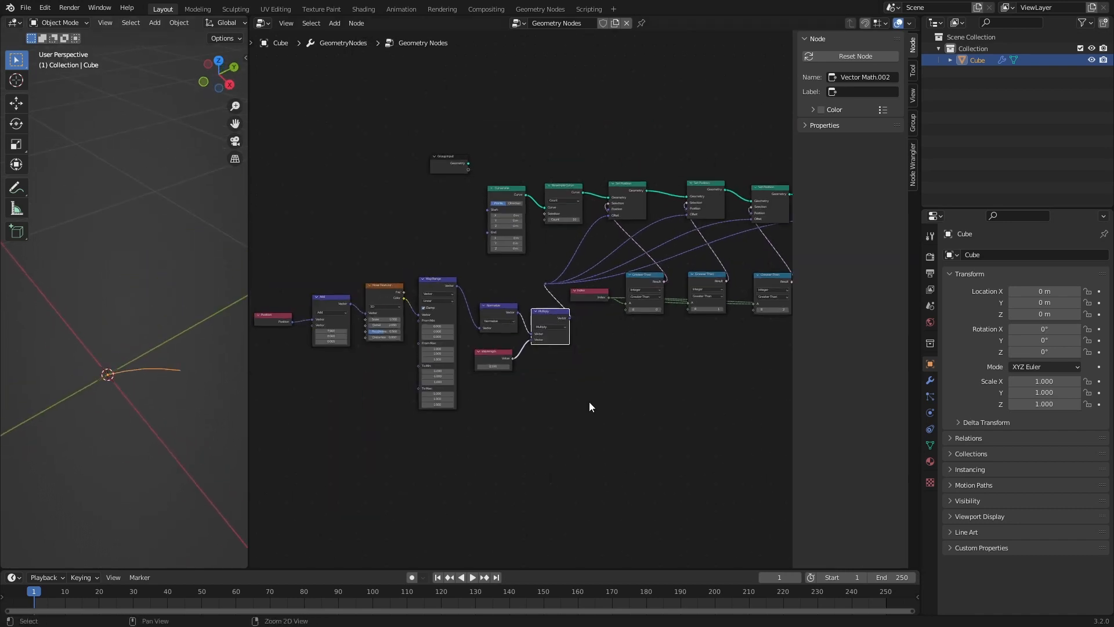
scroll(530, 403, "up", 2)
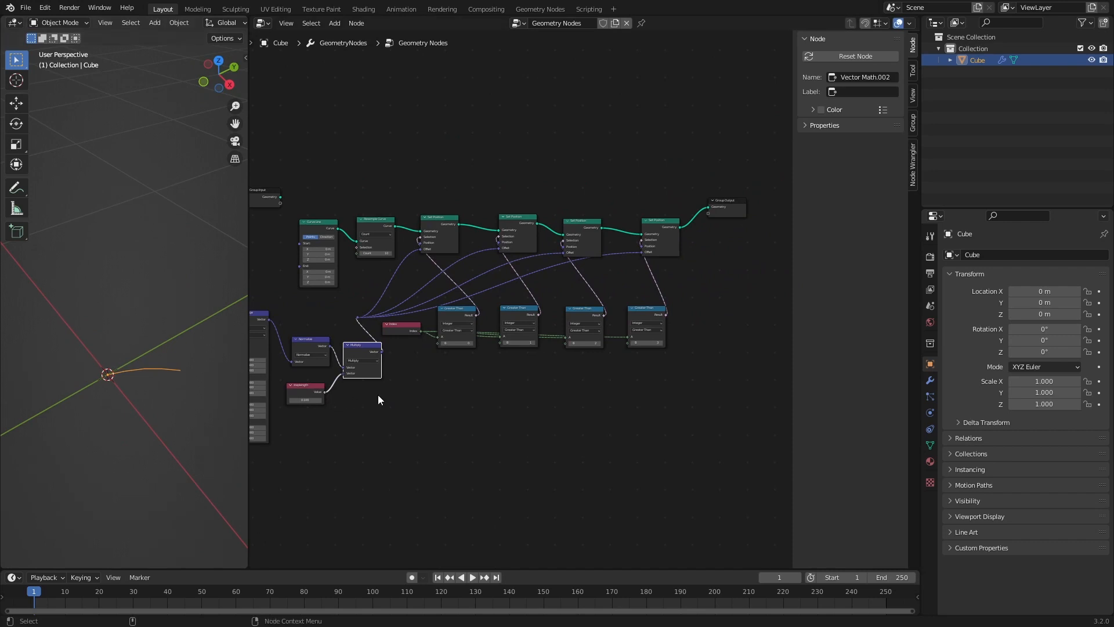
scroll(547, 398, "up", 3)
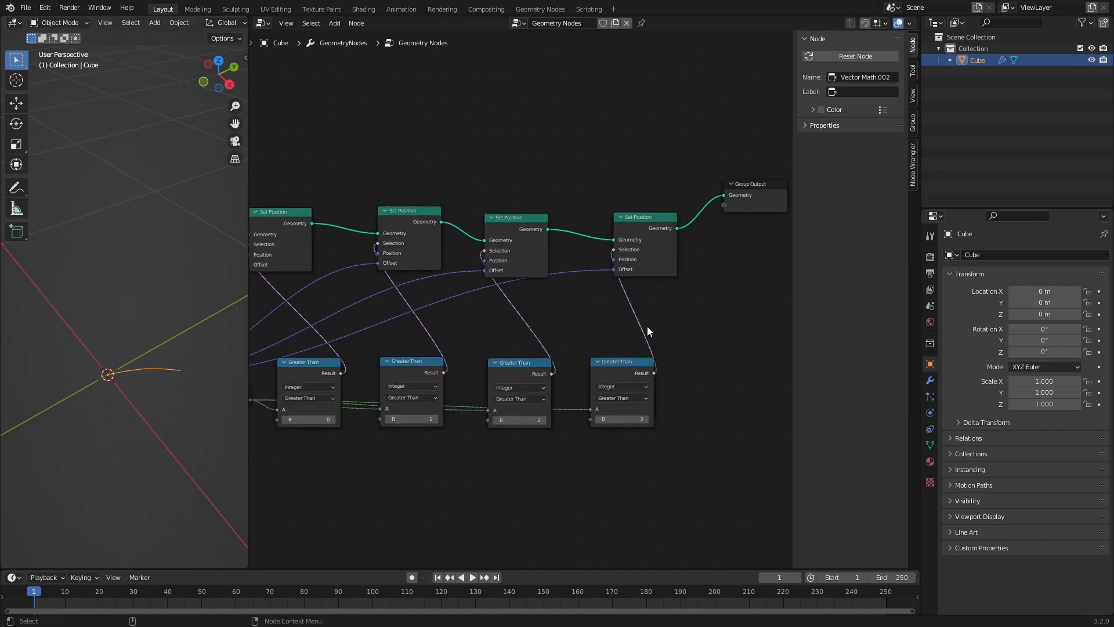
scroll(636, 325, "down", 4)
key("n")
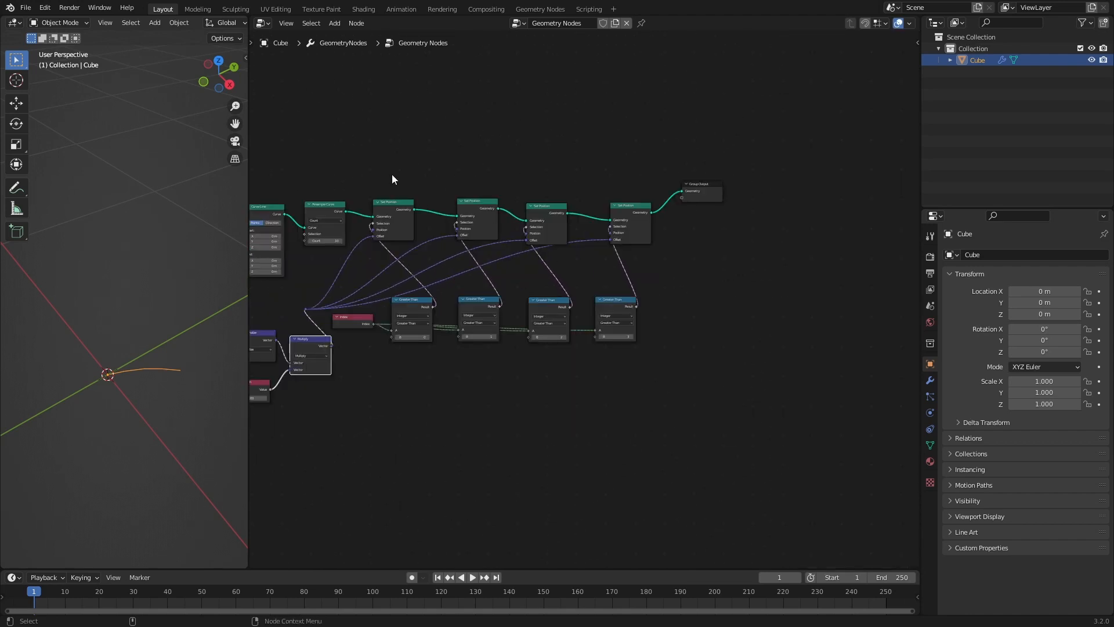
left_click_drag(392, 175, 626, 382)
key("shift+d")
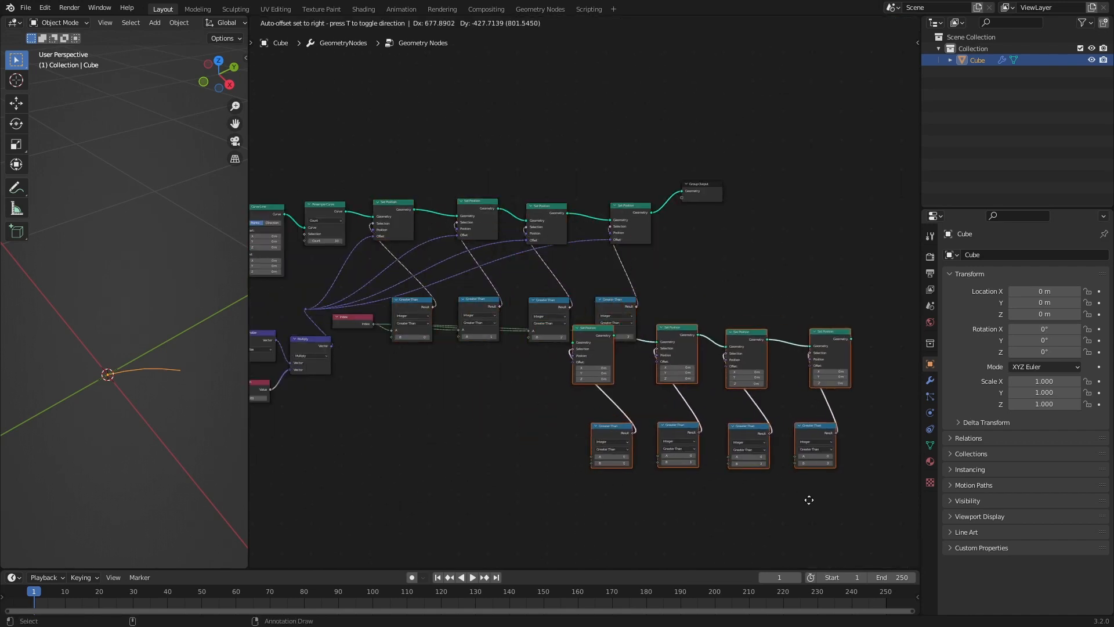
left_click(771, 515)
- Move Group Output farther along, line up the duplicated nodes after the originals, and connect them between the fourth Set Position and Group Output
middle_click_drag(720, 297, 627, 294)
left_click_drag(621, 188, 903, 218)
left_click_drag(418, 359, 698, 491)
key("g")
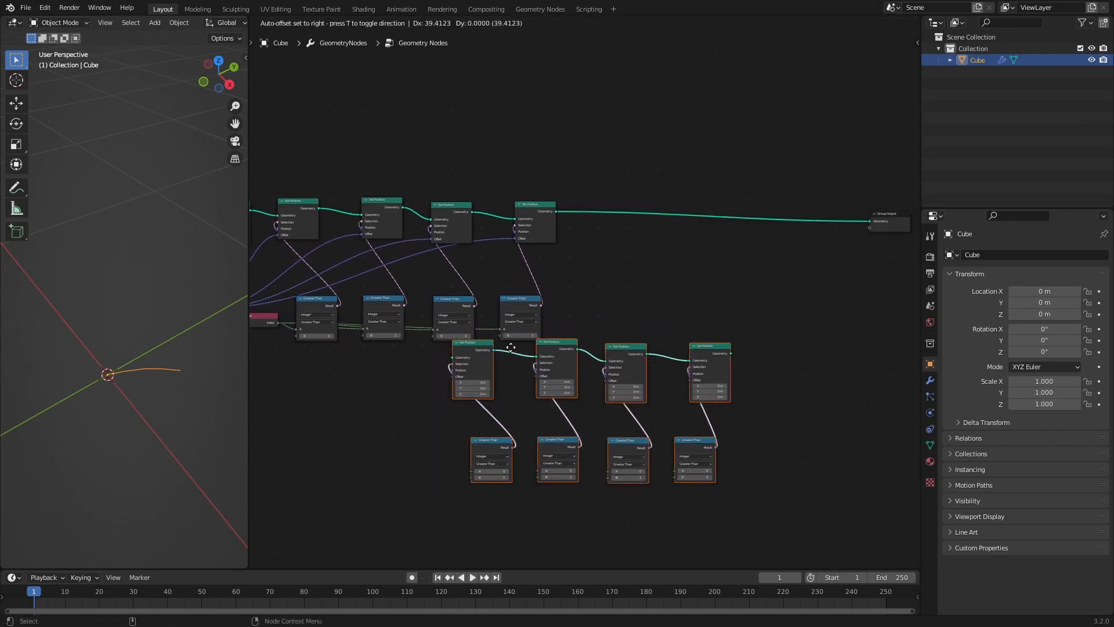
left_click(548, 211)
left_click_drag(555, 212, 573, 214)
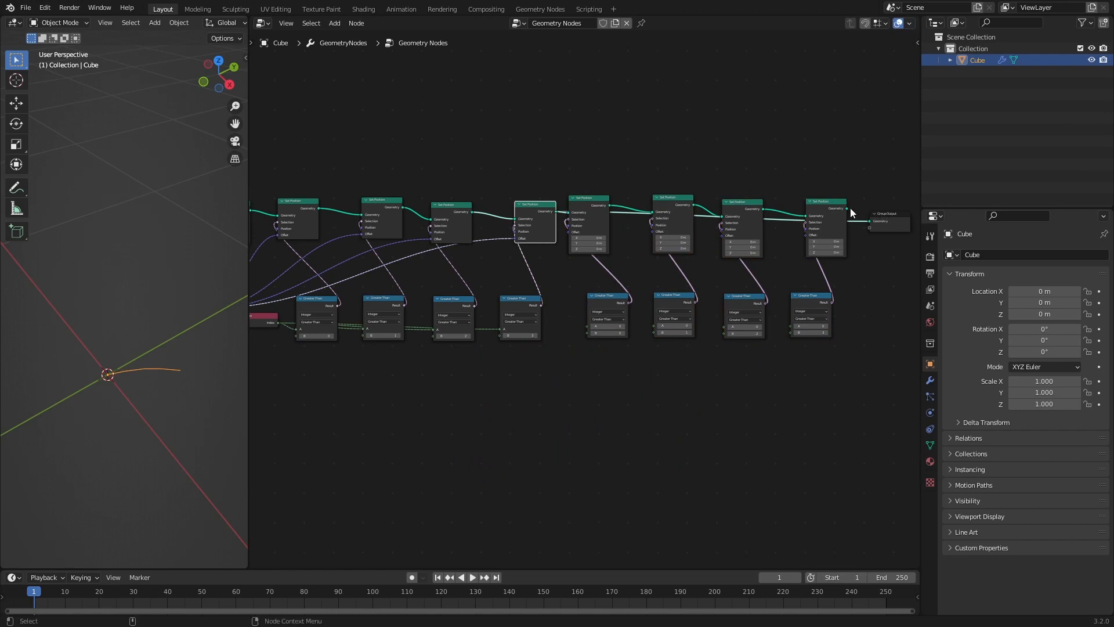
left_click_drag(847, 208, 872, 222)
- Move the offset reroute forward to just below the duplicated Greater Than nodes
middle_click_drag(372, 393, 405, 388)
left_click(292, 301)
key("g")
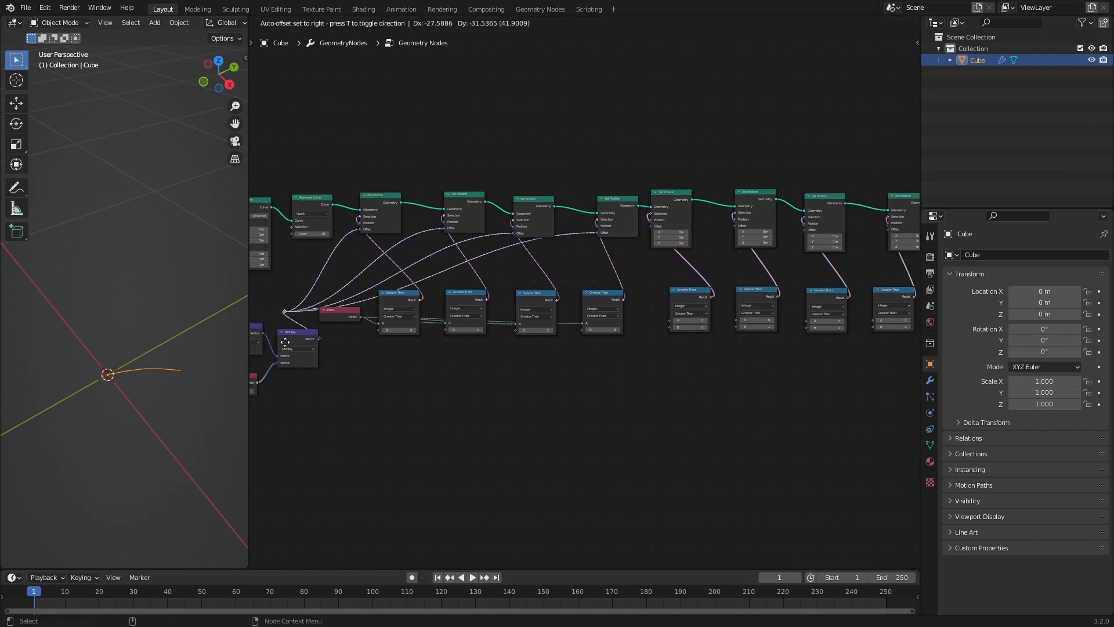
left_click(683, 398)
middle_click_drag(665, 376, 589, 391)
scroll(685, 291, "up", 12)
middle_click_drag(685, 291, 626, 285)
scroll(592, 308, "down", 8)
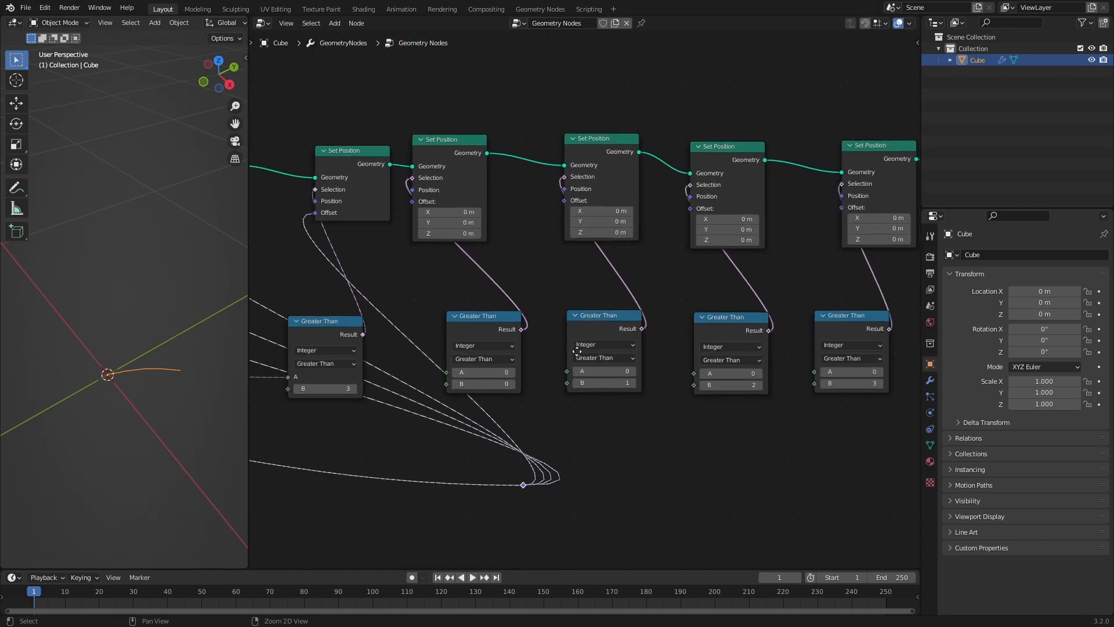
- Connect the offset reroute to the Offset inputs of the four duplicated Set Position nodes
middle_click_drag(580, 357, 513, 347)
left_click_drag(462, 455, 361, 195)
left_click_drag(461, 457, 502, 194)
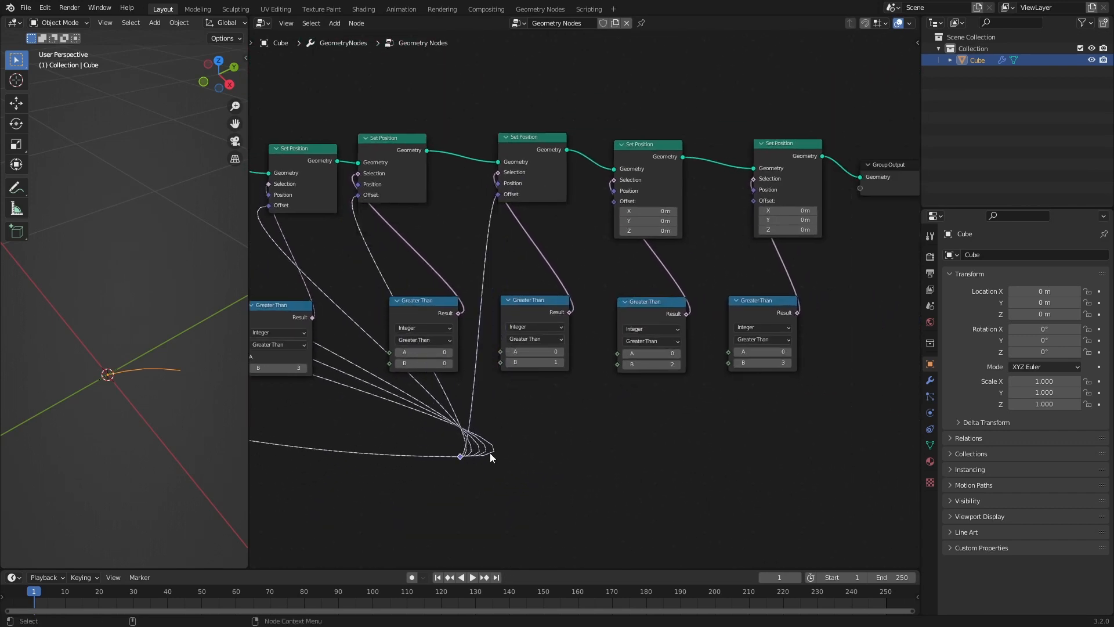
left_click_drag(460, 456, 753, 200)
scroll(555, 449, "down", 4)
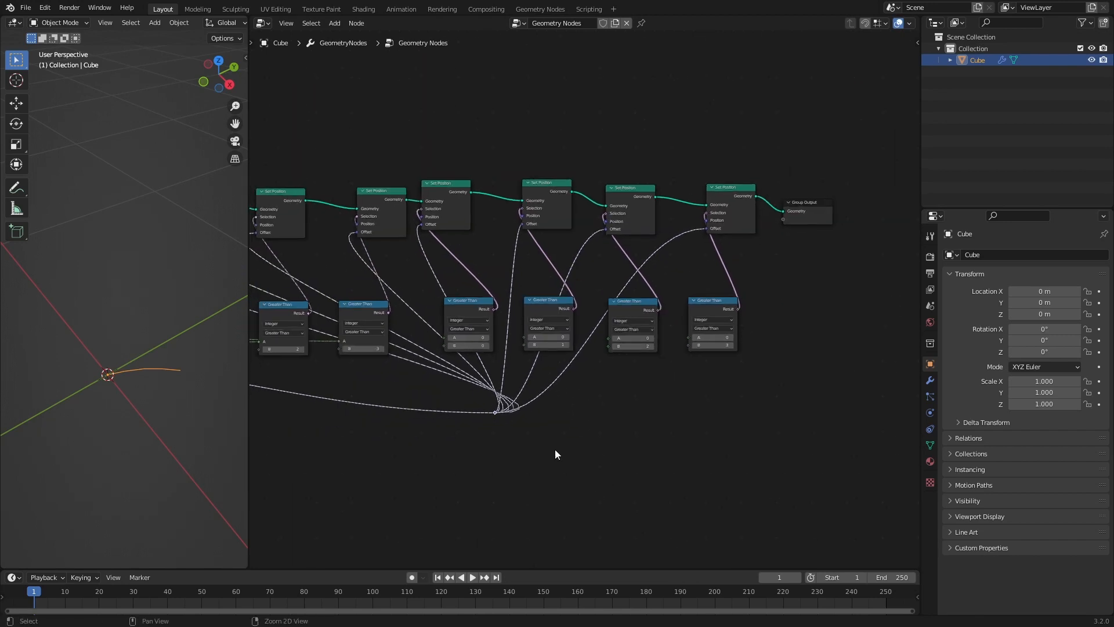
- Connect the Index output to input A of each of the four duplicated Greater Than nodes
middle_click_drag(548, 437, 774, 382)
left_click_drag(301, 279, 674, 282)
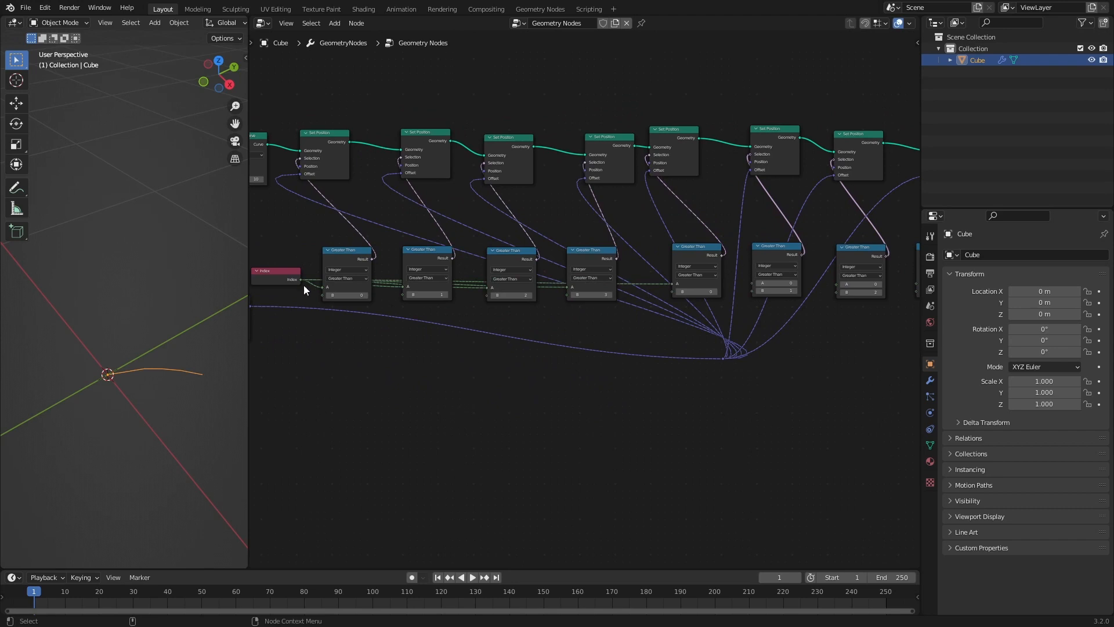
left_click_drag(301, 279, 754, 283)
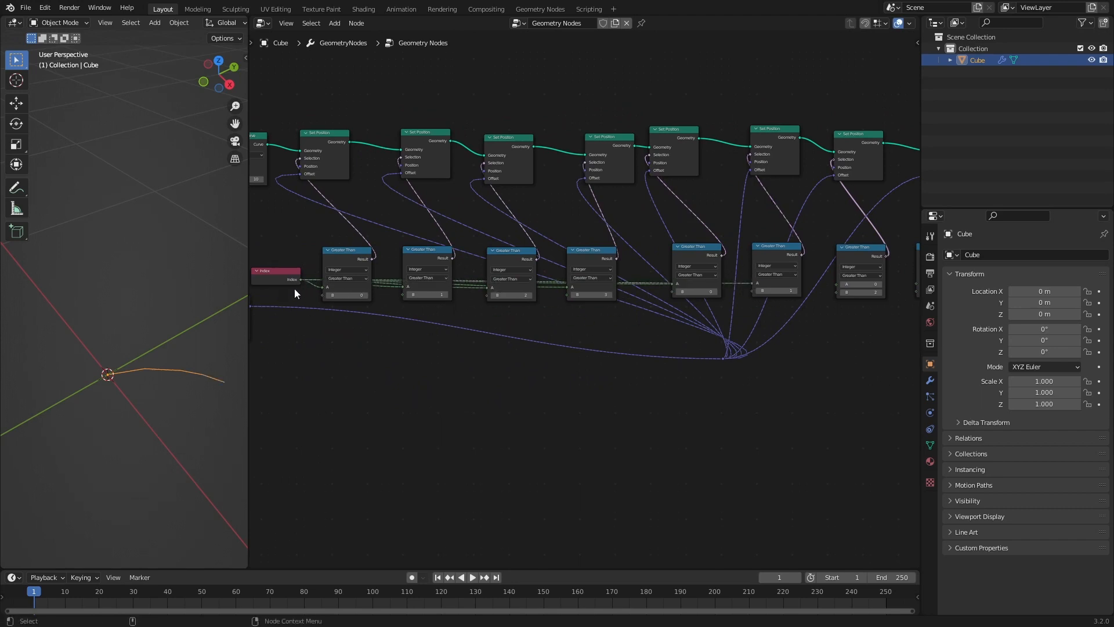
left_click_drag(301, 280, 837, 284)
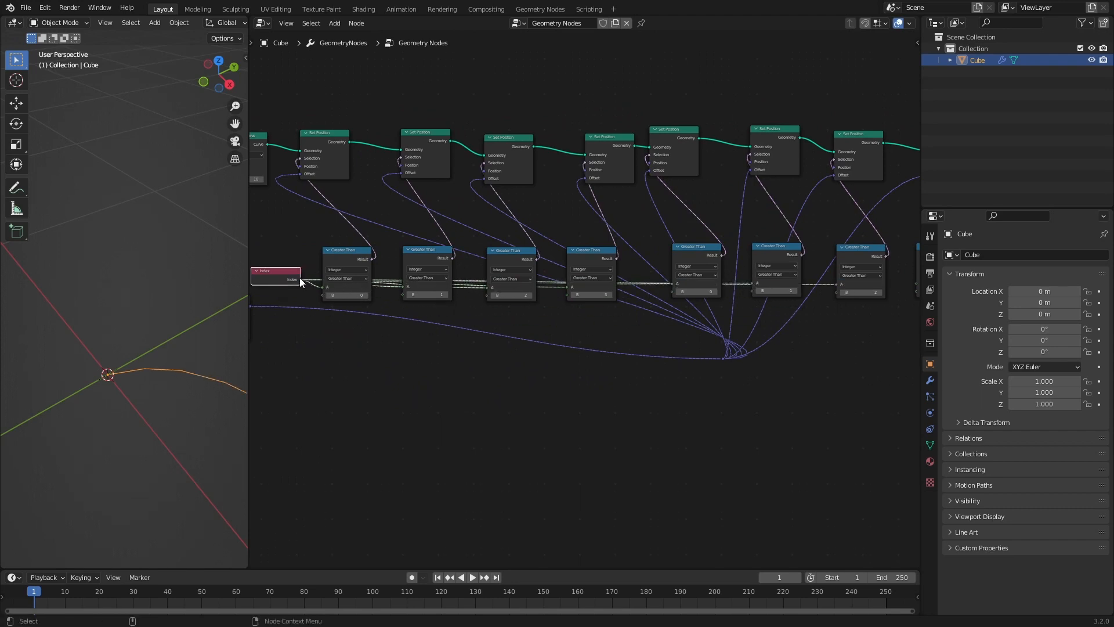
left_click_drag(300, 279, 843, 285)
- Set the B values of the four duplicated Greater Than nodes to 4, 5, 6 and 7 in chain order
middle_click_drag(701, 280, 719, 238, "ctrl")
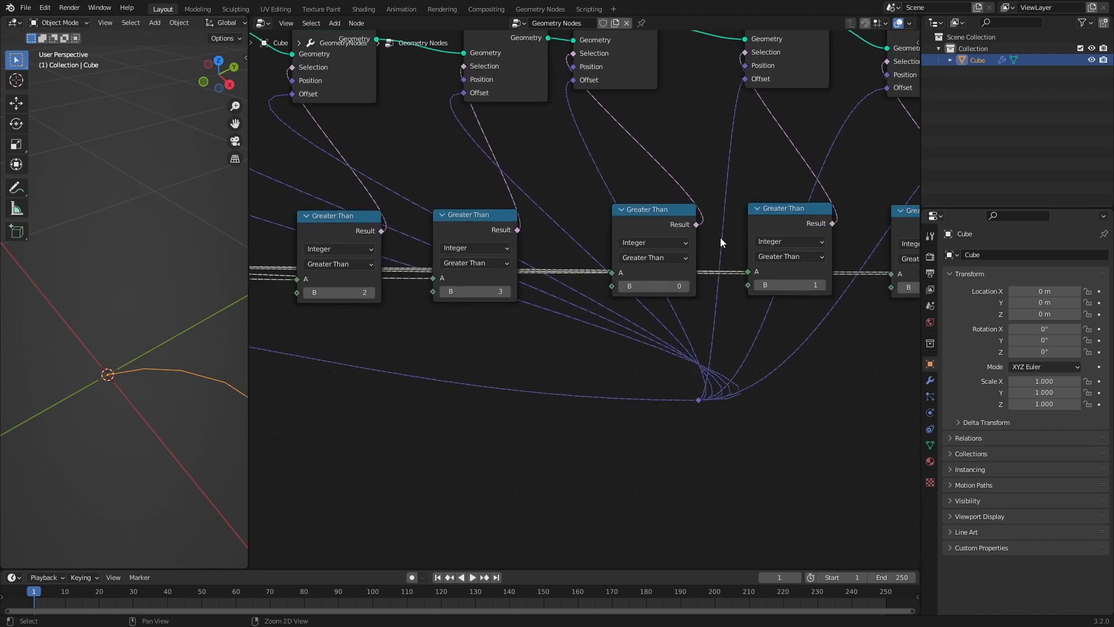
middle_click_drag(620, 335, 526, 336)
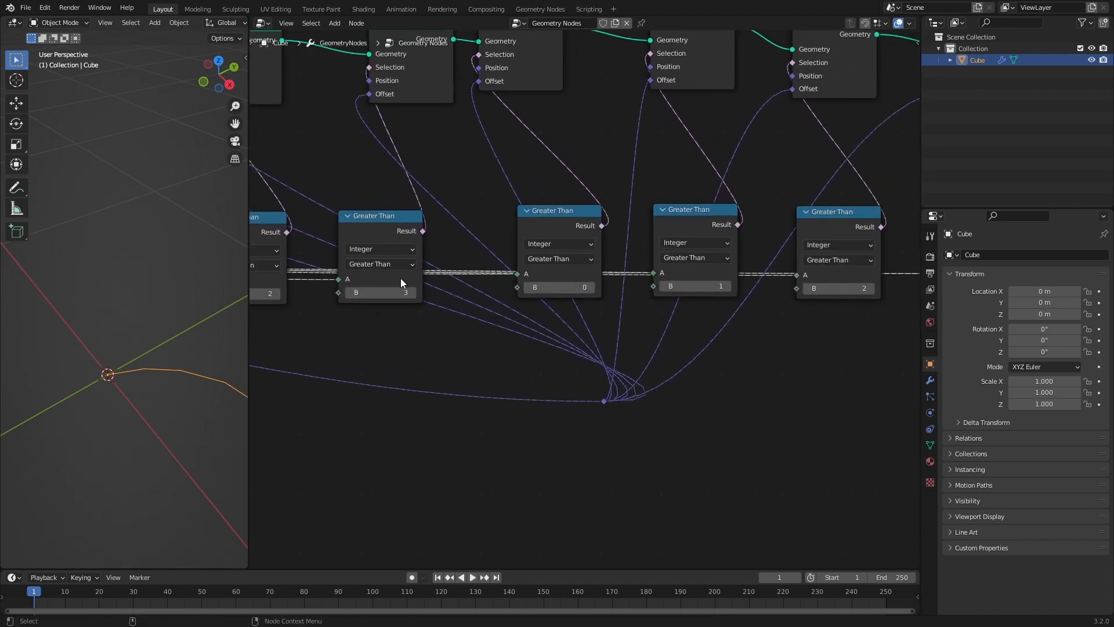
left_click(560, 287)
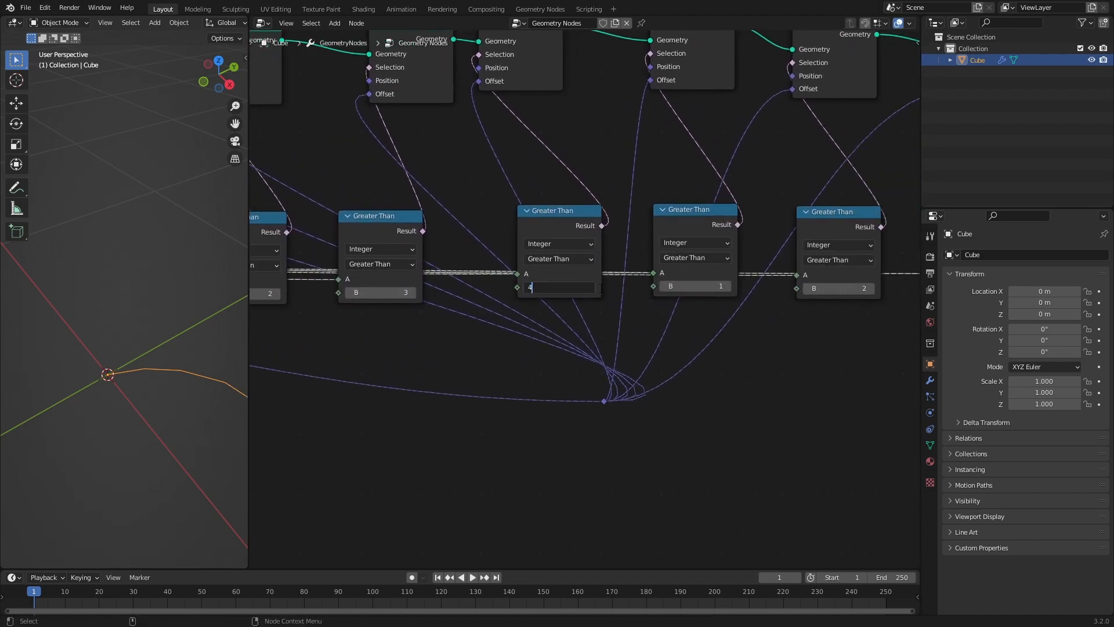
key("Return")
type("5")
key("Return")
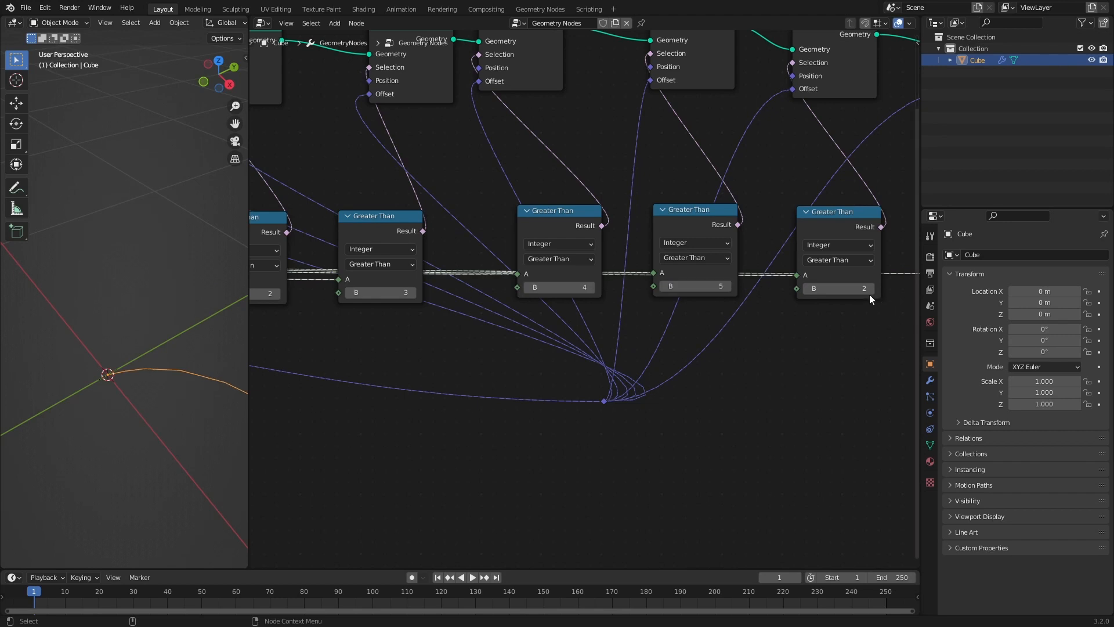
left_click(864, 293)
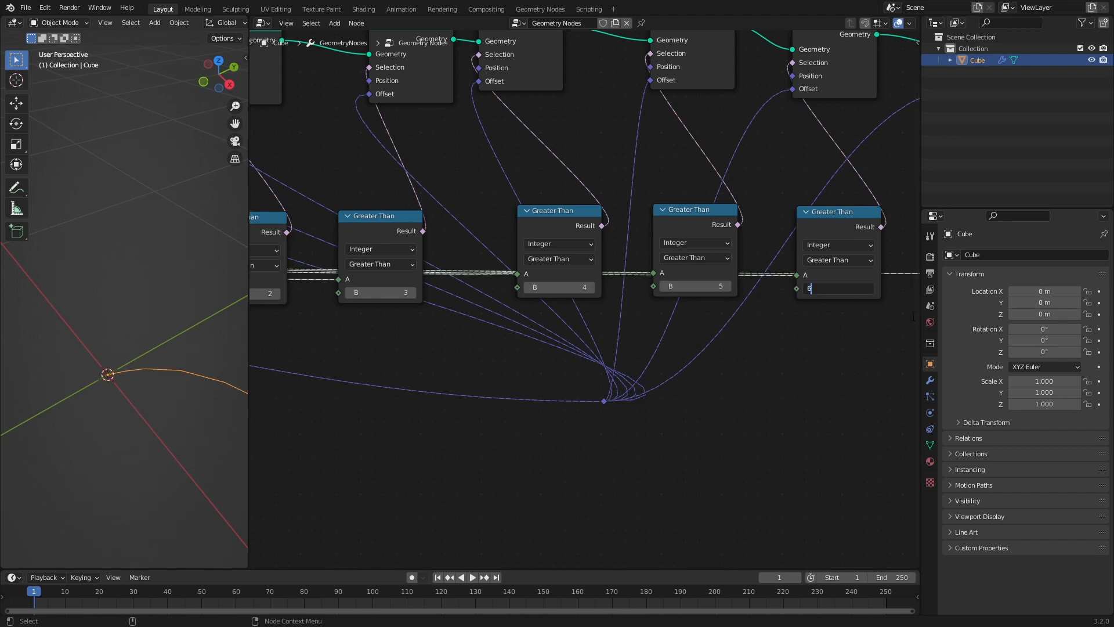
key("Return")
scroll(812, 348, "down", 6)
middle_click_drag(753, 352, 687, 388)
left_click(774, 327)
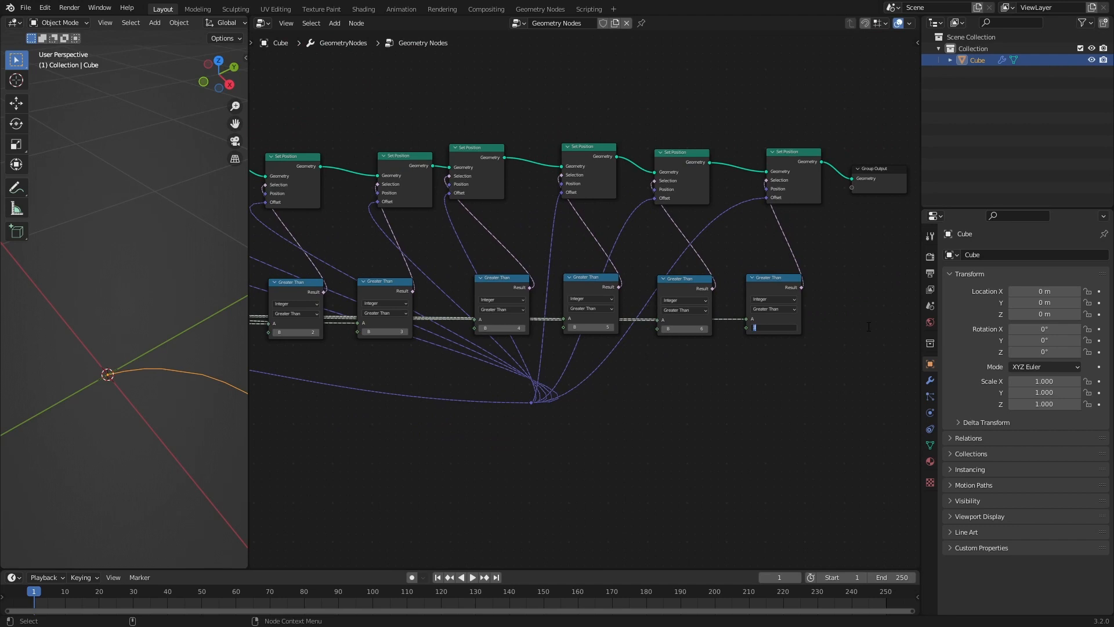
type("7")
key("Return")
- Set the X value of the Add node feeding the Noise Texture to 3.4
middle_click_drag(180, 347, 172, 381)
middle_click_drag(278, 383, 729, 383)
middle_click_drag(639, 383, 817, 395)
middle_click_drag(545, 403, 730, 390)
scroll(437, 391, "up", 3)
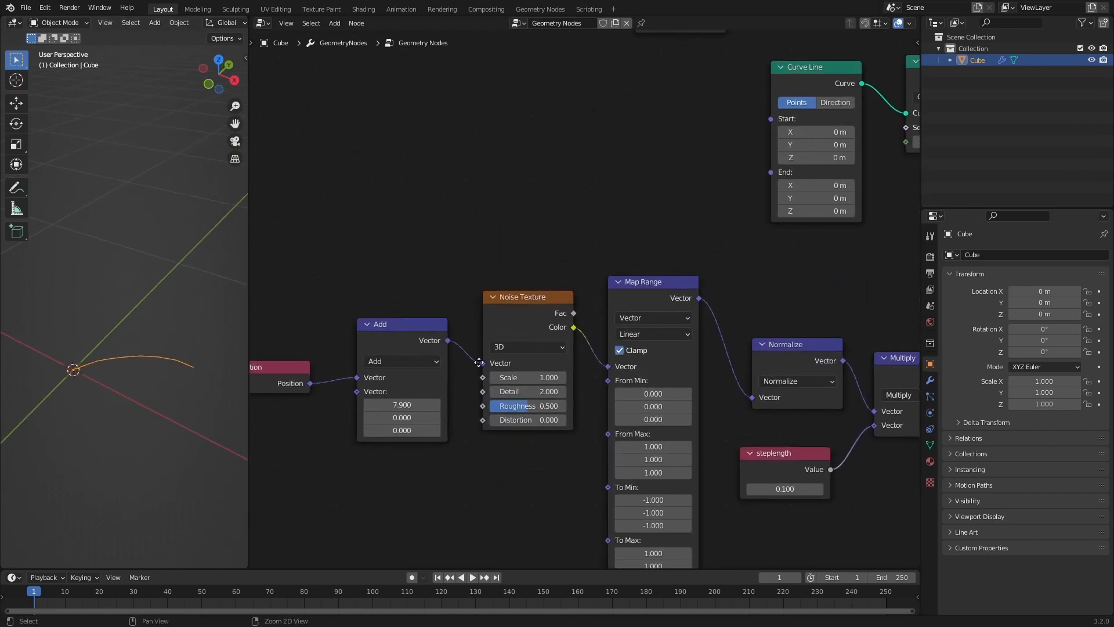
left_click_drag(496, 348, 475, 358)
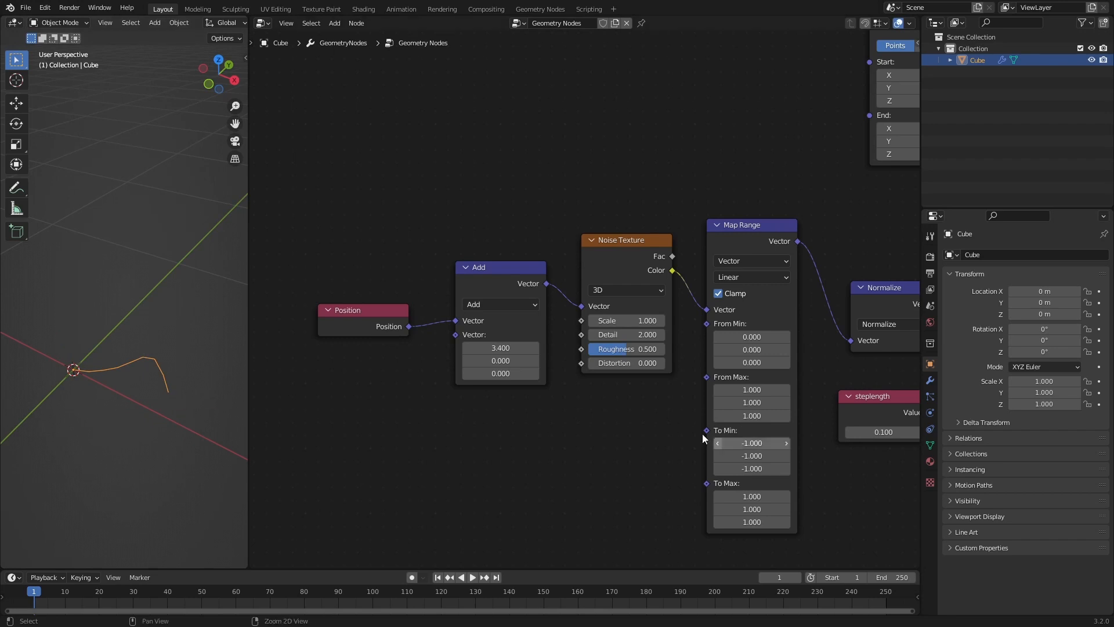
- Move Group Output farther along and duplicate the last two Set Position nodes together with their Greater Than nodes
middle_click_drag(870, 422, 654, 402)
scroll(656, 401, "down", 8)
middle_click_drag(726, 405, 525, 401)
scroll(686, 319, "up", 3)
middle_click_drag(744, 318, 630, 337)
left_click_drag(623, 284, 827, 266)
middle_click_drag(638, 350, 706, 330)
left_click_drag(452, 202, 629, 427)
key("shift+d")
- Connect the two new Set Position nodes between the eighth one and Group Output, and line them up with the chain
left_click_drag(626, 254, 677, 328)
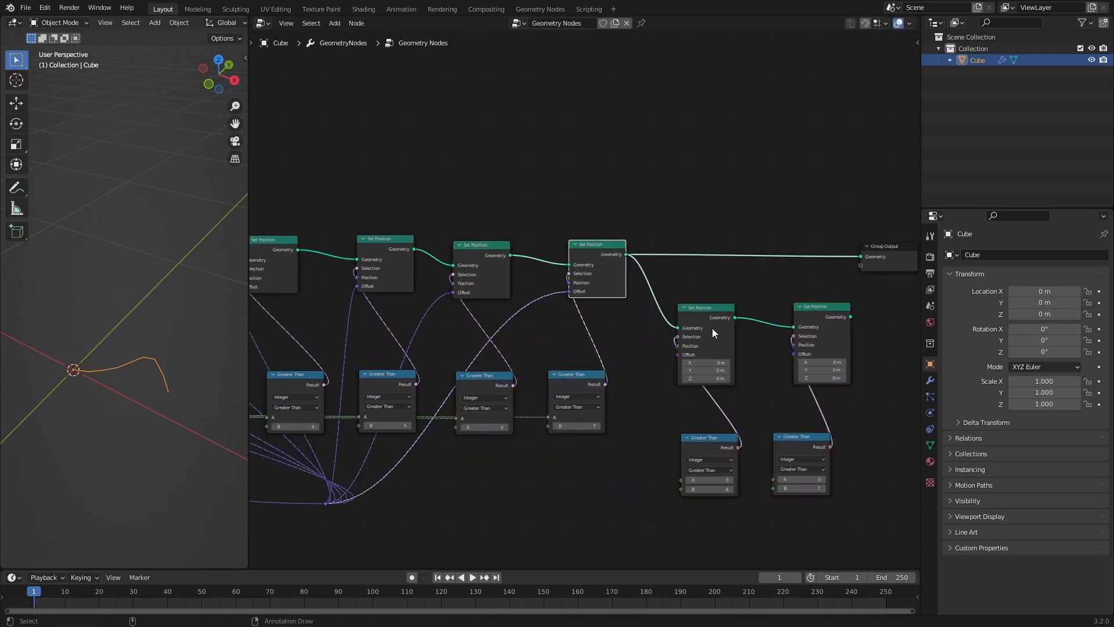
left_click_drag(851, 317, 861, 257)
left_click_drag(697, 272, 829, 479)
key("g")
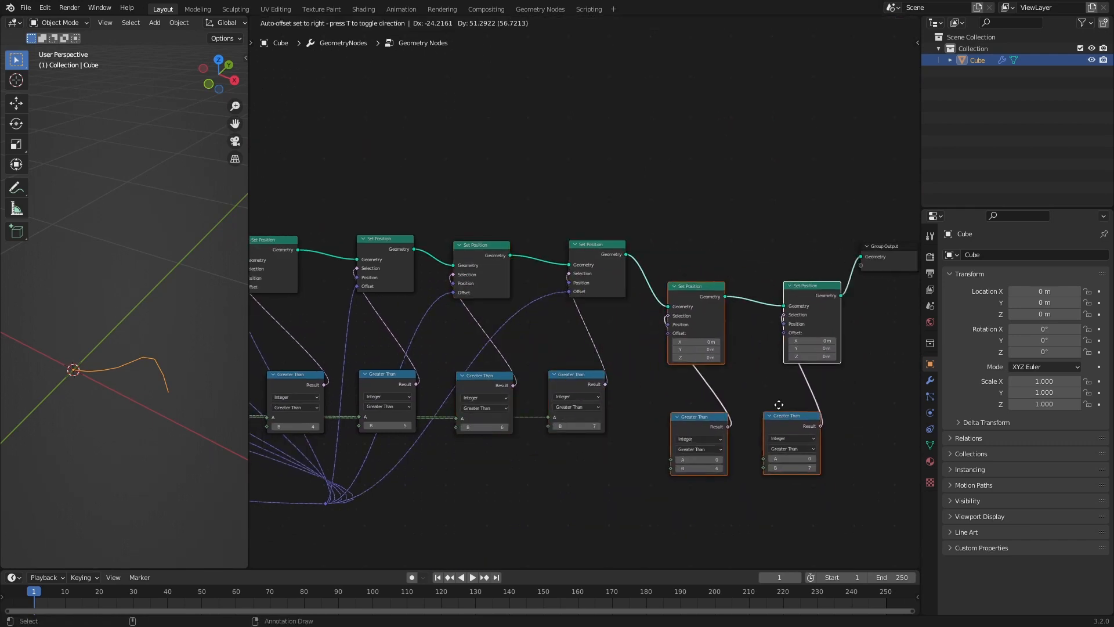
left_click(769, 361)
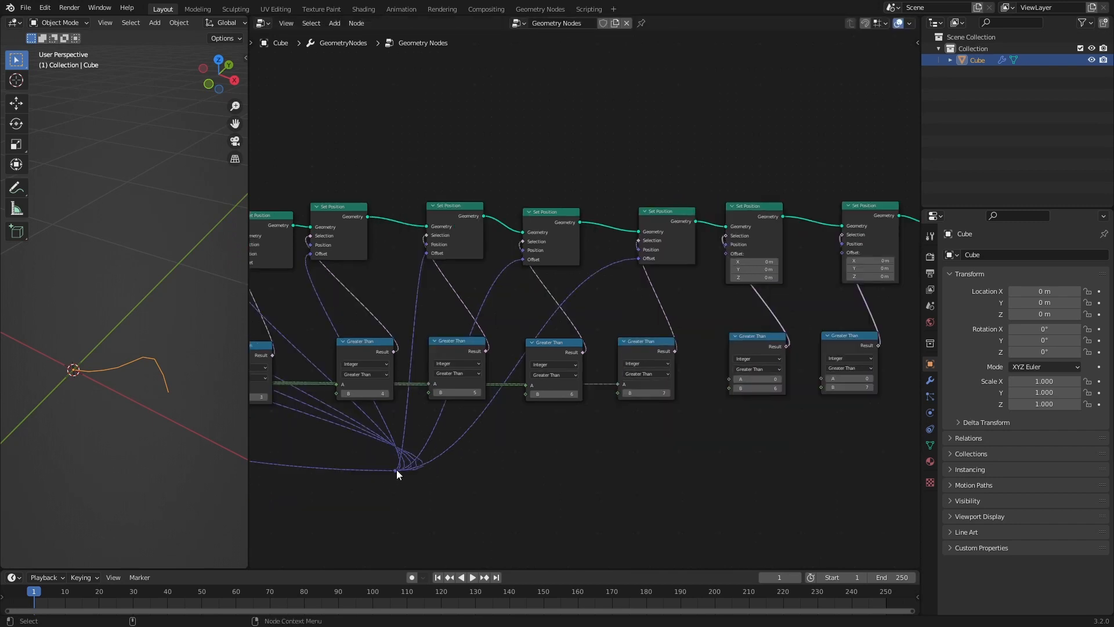
- Connect the offset reroute to both new Set Position Offset inputs and move the Index node to just below the reroute
left_click_drag(396, 469, 724, 255)
left_click_drag(395, 470, 843, 253)
middle_click_drag(490, 452, 716, 391)
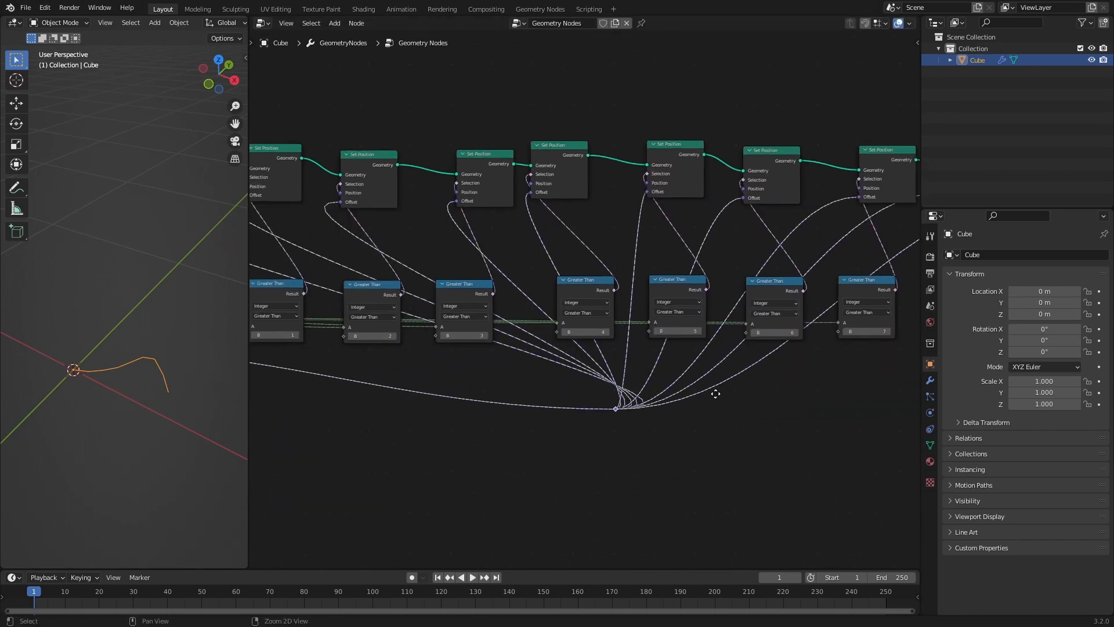
middle_click_drag(523, 415, 774, 410)
left_click_drag(380, 309, 848, 446)
middle_click_drag(718, 429, 585, 423)
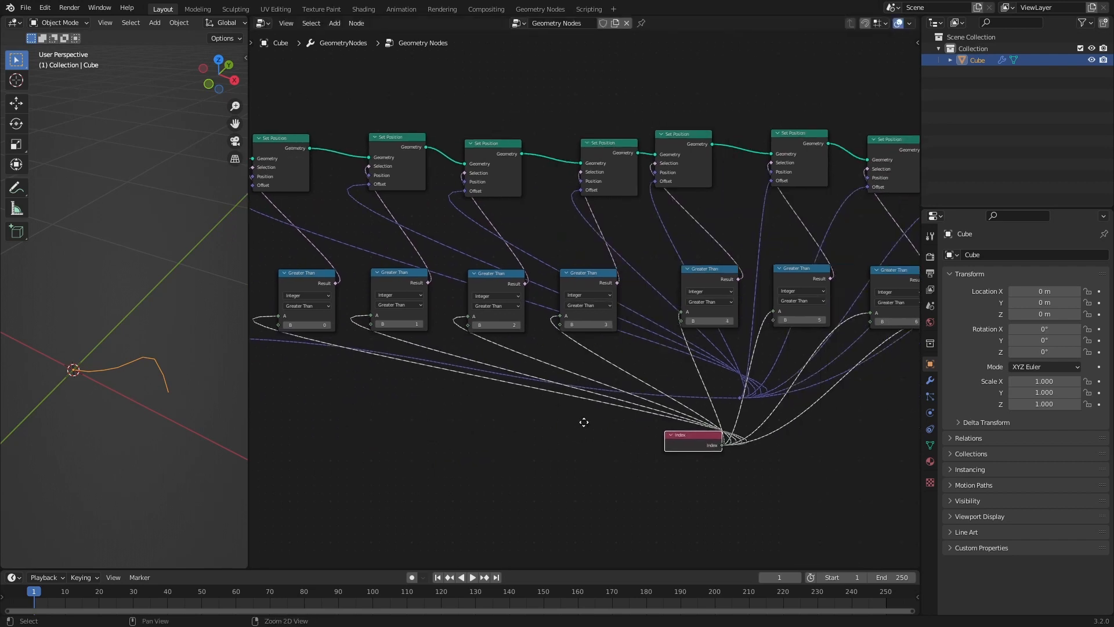
- Connect the Index output to input A of the two new Greater Than nodes
scroll(853, 362, "up", 2)
middle_click_drag(852, 363, 729, 381)
scroll(649, 392, "up", 3)
middle_click_drag(650, 393, 475, 397)
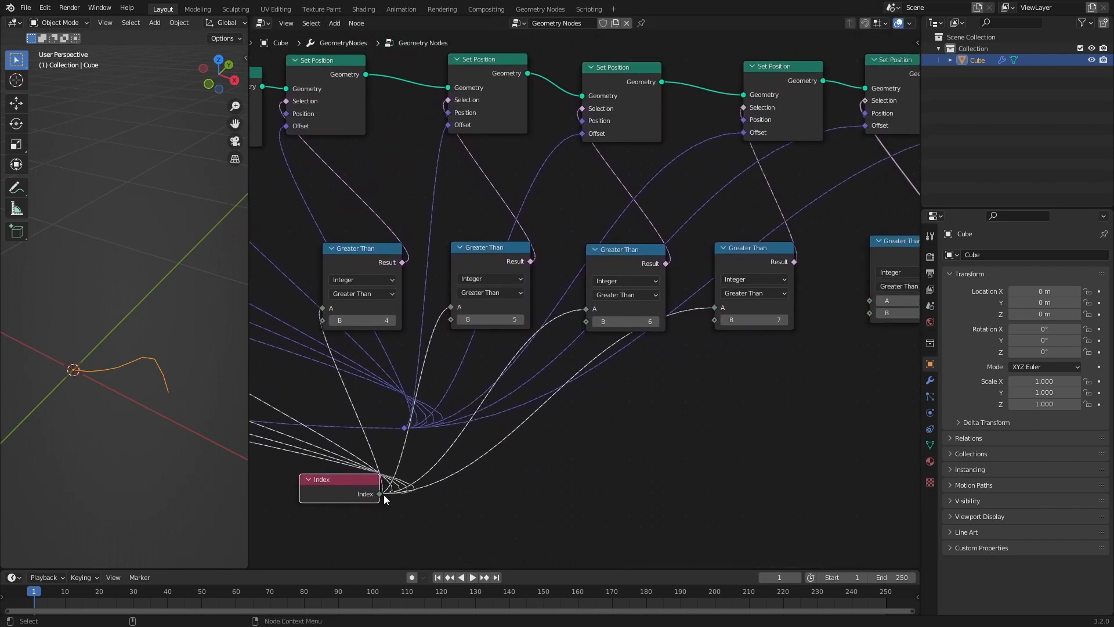
left_click_drag(384, 493, 876, 302)
middle_click_drag(667, 434, 491, 415)
scroll(546, 401, "down", 3)
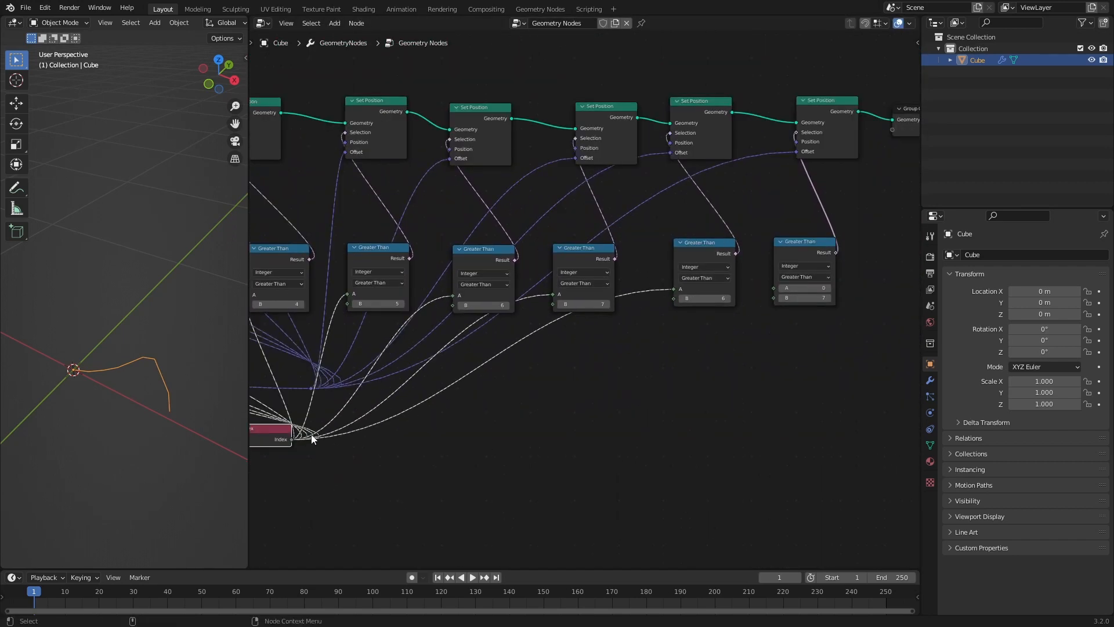
left_click_drag(293, 439, 774, 288)
- Set the B values of the last two Greater Than nodes to 8 and 9
left_click(722, 299)
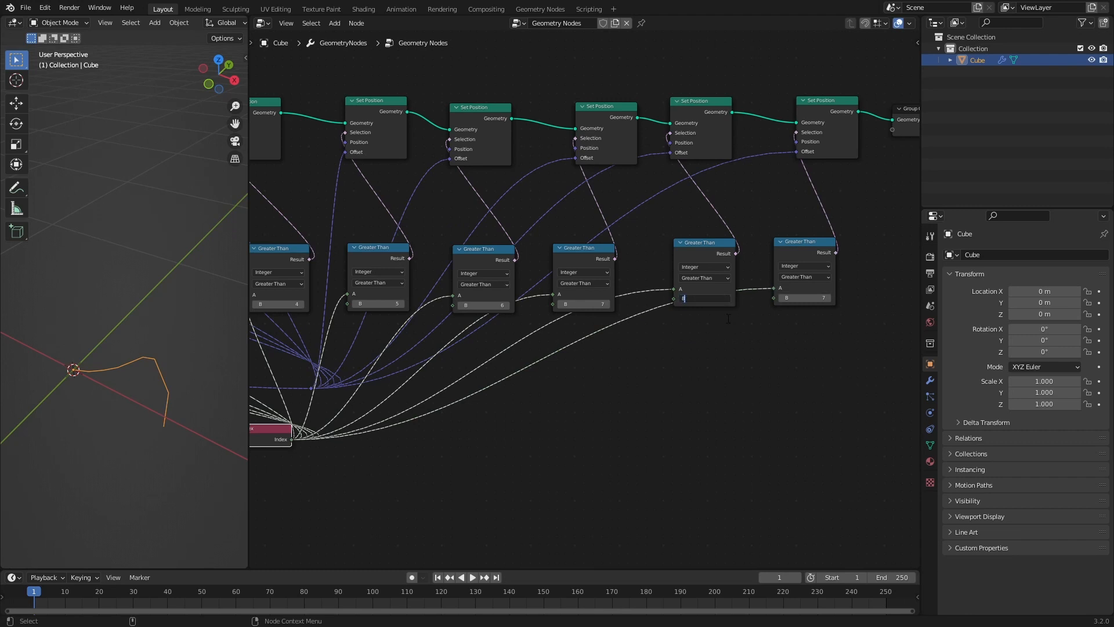
key("Return")
left_click(805, 297)
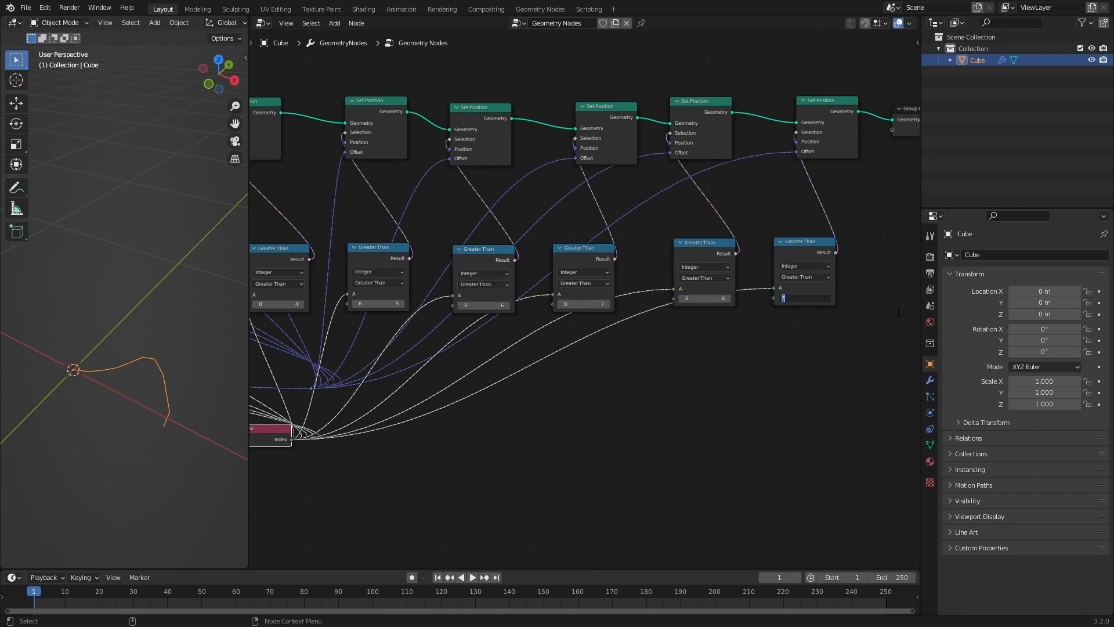
type("9")
key("Return")
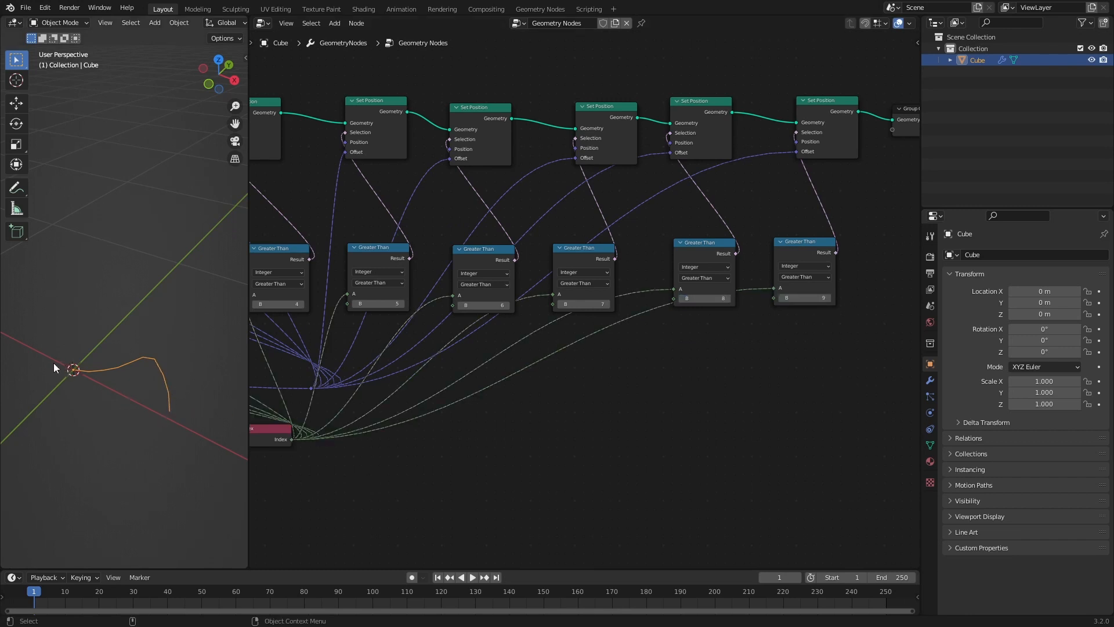
- Change the X value of the Add node before the Noise Texture to give the curve a different shape
middle_click_drag(423, 347, 672, 363)
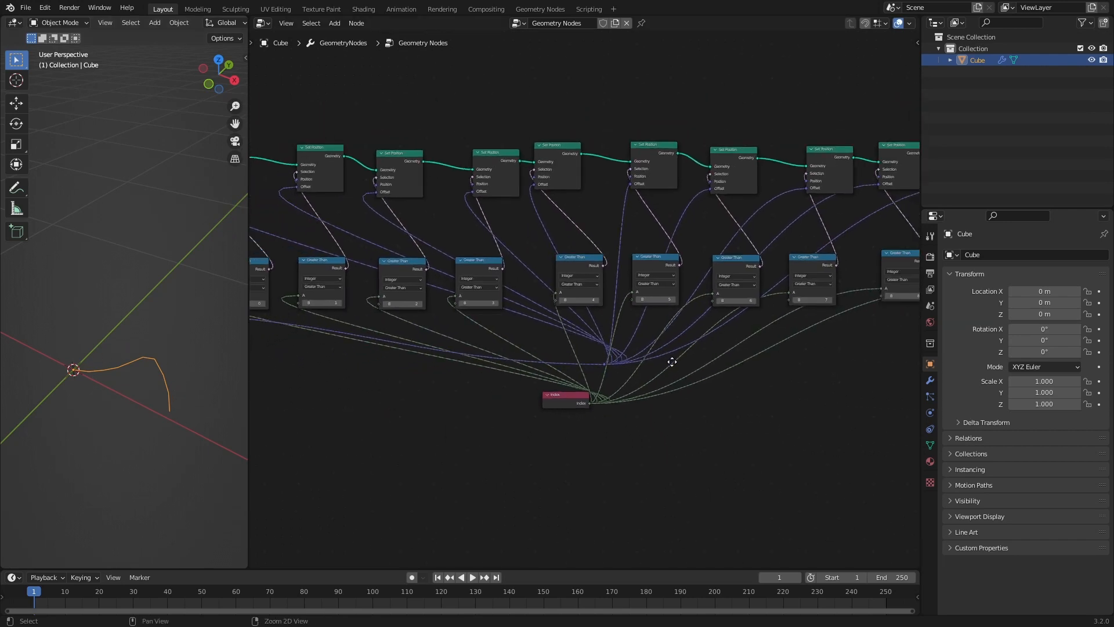
middle_click_drag(288, 325, 555, 337)
middle_click_drag(318, 360, 671, 355)
middle_click_drag(477, 477, 480, 410, "ctrl")
left_click_drag(401, 356, 441, 357)
middle_click_drag(143, 410, 184, 356)
- Move the Index node and the offset reroute back to the start of the chain, beside and below the Multiply node
middle_click_drag(279, 360, 666, 378)
scroll(646, 398, "down", 3)
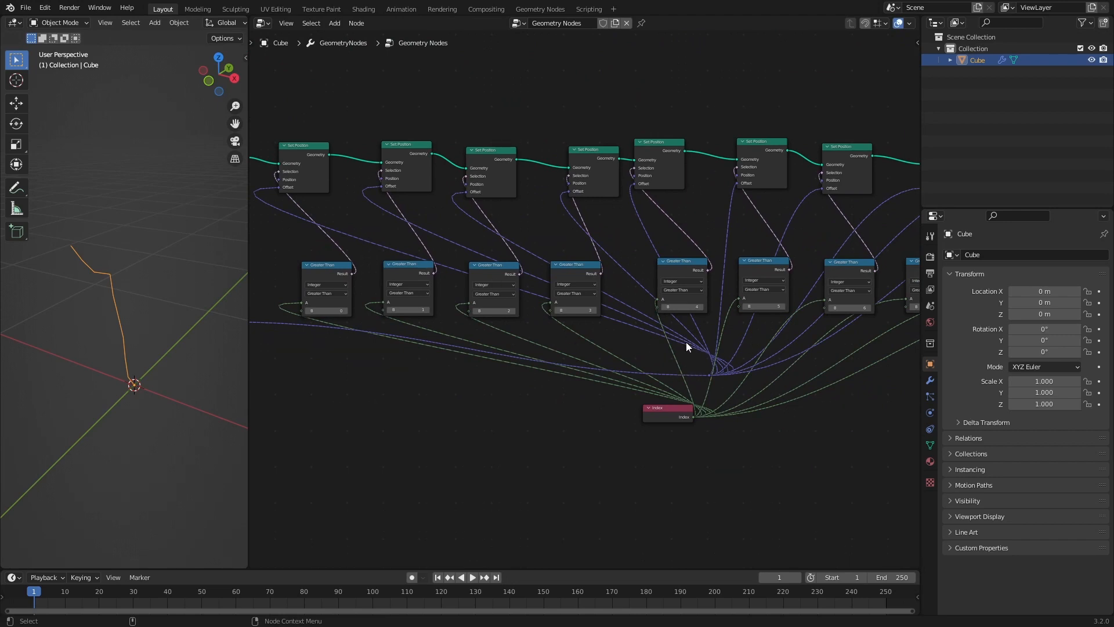
scroll(686, 342, "down", 2)
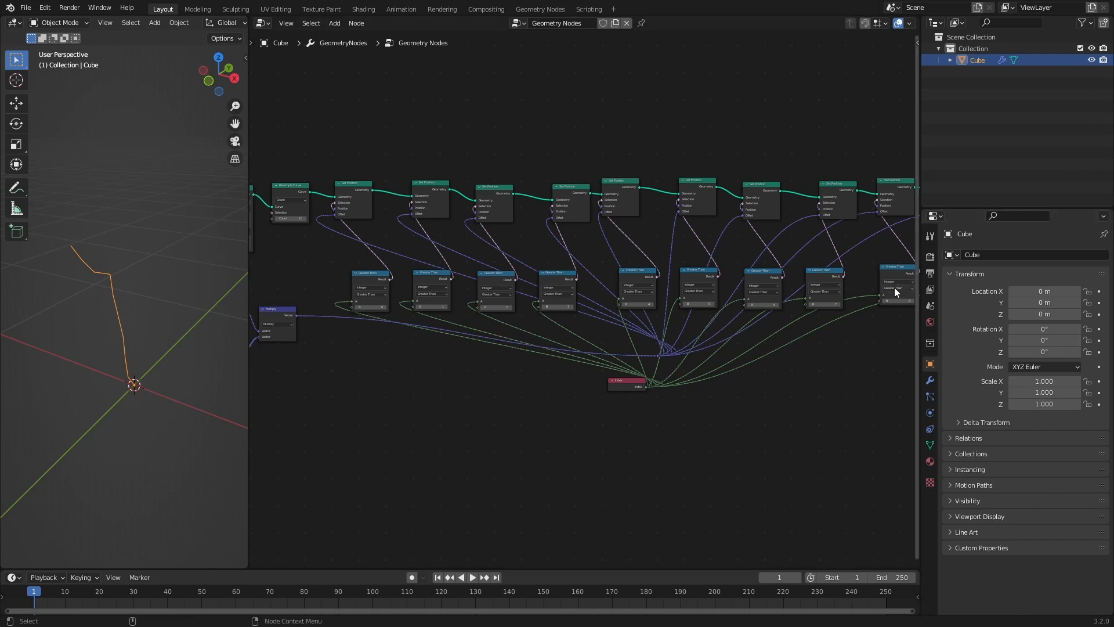
right_click(336, 345)
middle_click_drag(568, 361, 740, 339)
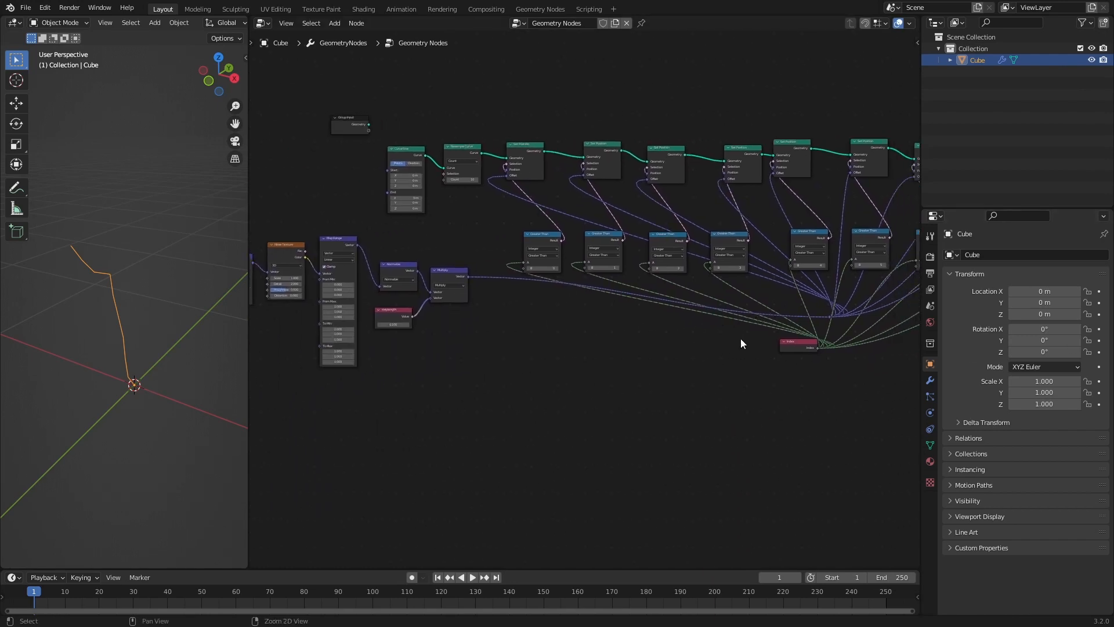
left_click_drag(792, 346, 479, 382)
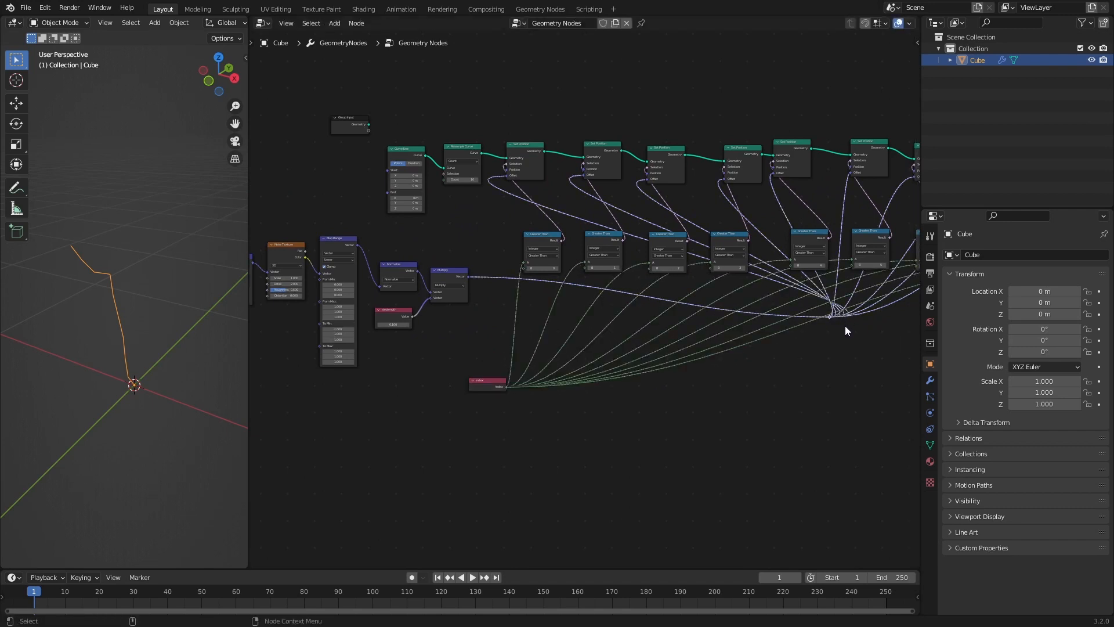
left_click_drag(831, 317, 482, 347)
- Insert a Math node set to Add and place it just below the Index node
scroll(589, 358, "up", 4)
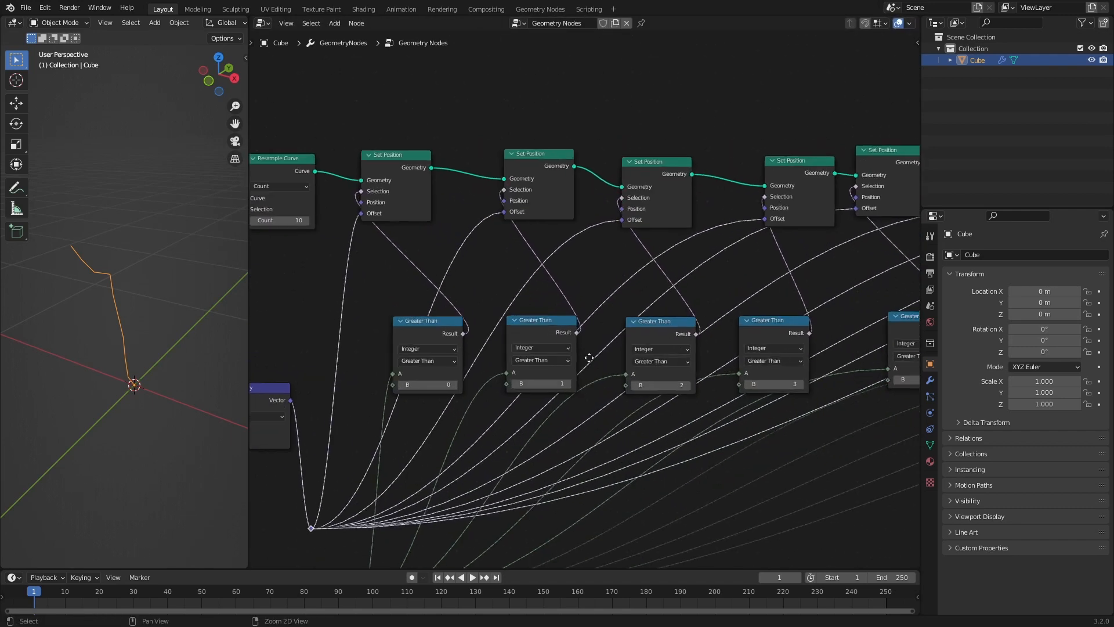
middle_click_drag(589, 357, 676, 197)
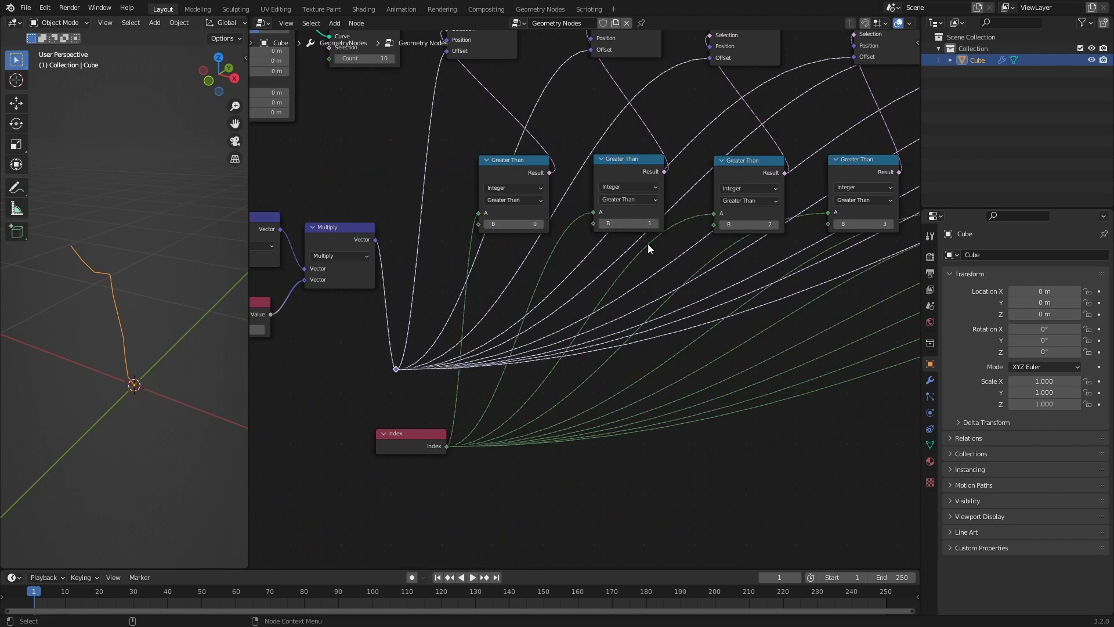
key("shift+a")
left_click(566, 387)
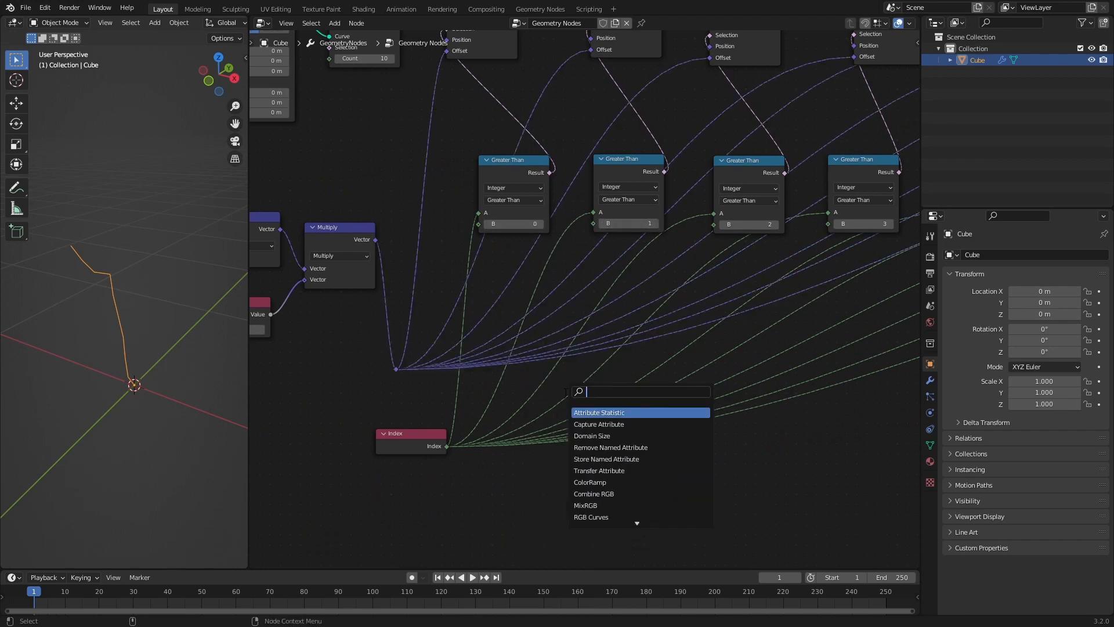
middle_click_drag(743, 478, 741, 460)
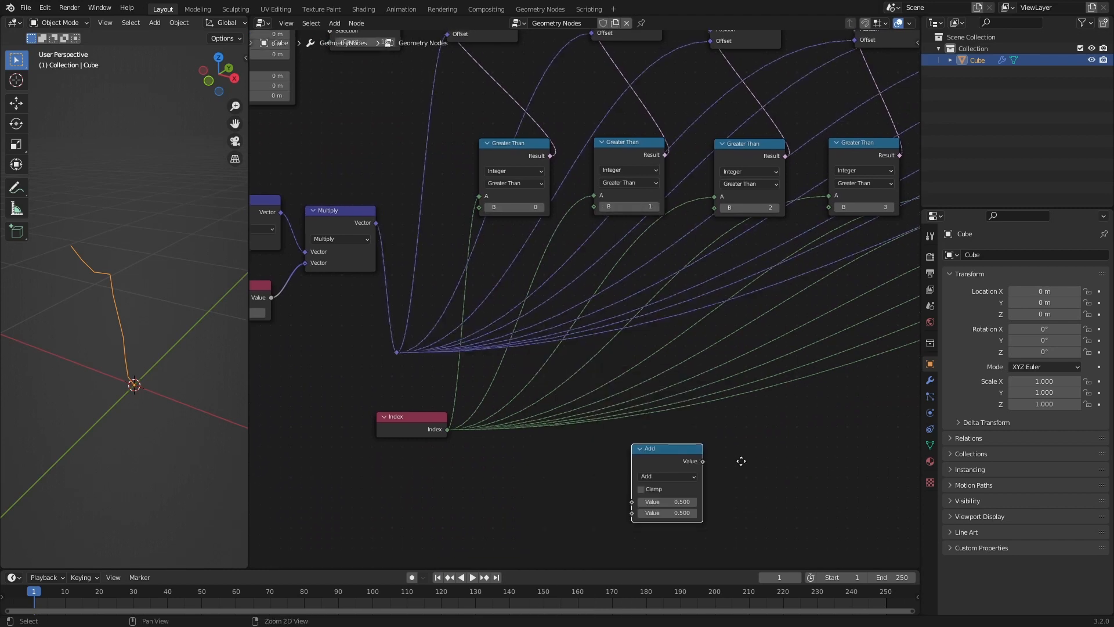
left_click_drag(660, 450, 490, 458)
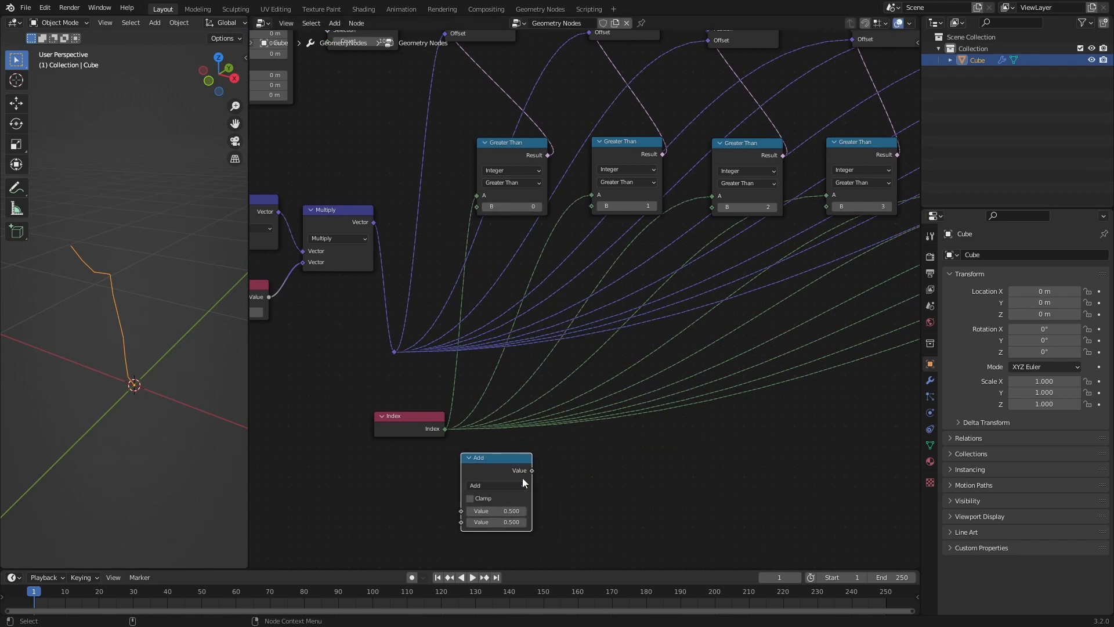
- Set the new Add node's values to 0 and 1, and connect its output to input B of the second Greater Than node
left_click(493, 512)
type("0")
key("Return")
left_click_drag(496, 522, 519, 522)
left_click_drag(531, 470, 598, 205)
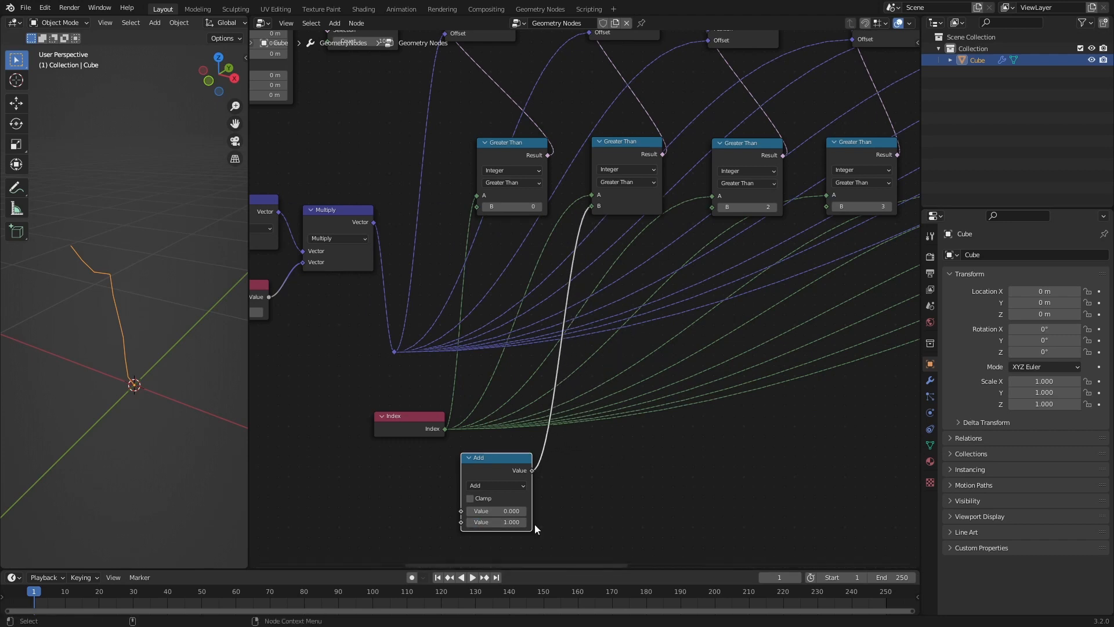
middle_click_drag(738, 441, 651, 414)
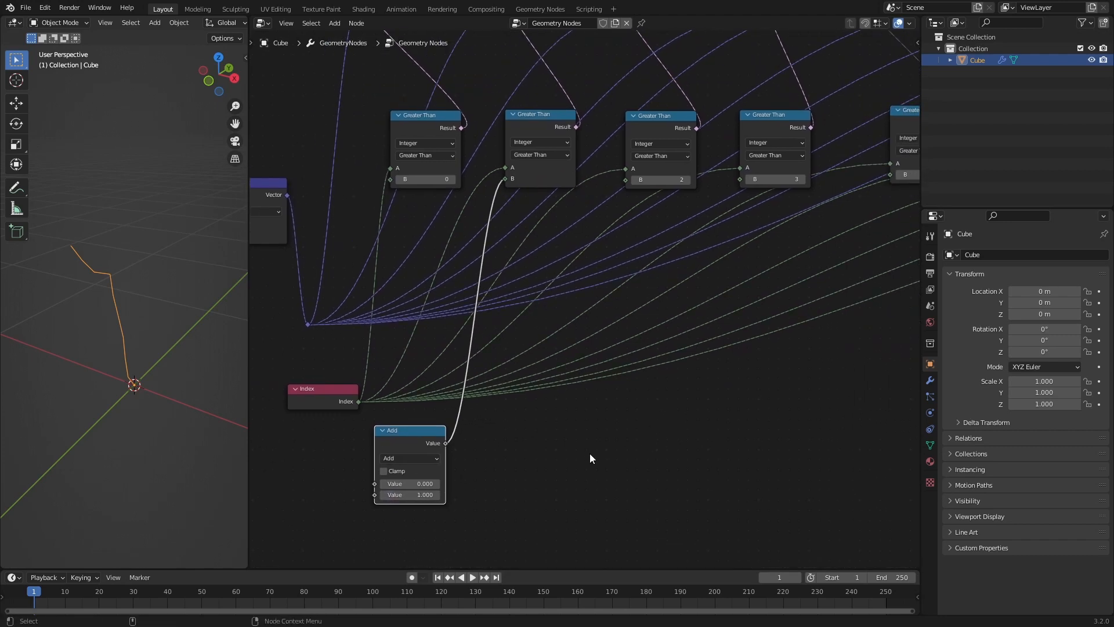
- Duplicate the Add node beside itself, feed the first Add's output into the copy, and connect the copy to input B of the third Greater Than node
left_click(589, 456)
left_click(401, 445)
key("shift+d")
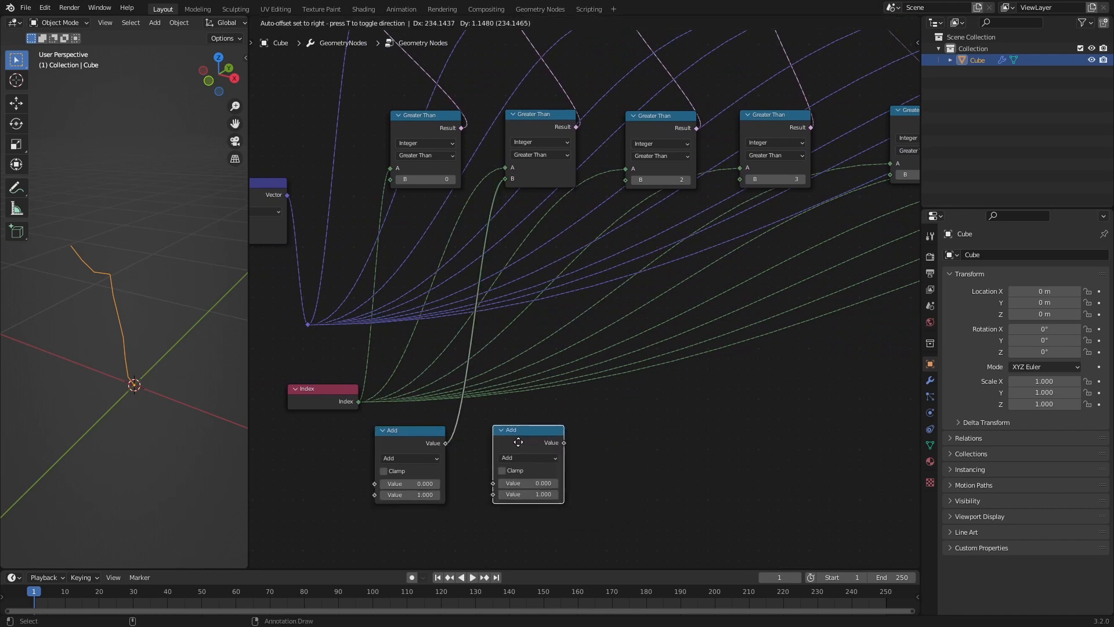
left_click(520, 441)
left_click_drag(445, 444, 501, 480)
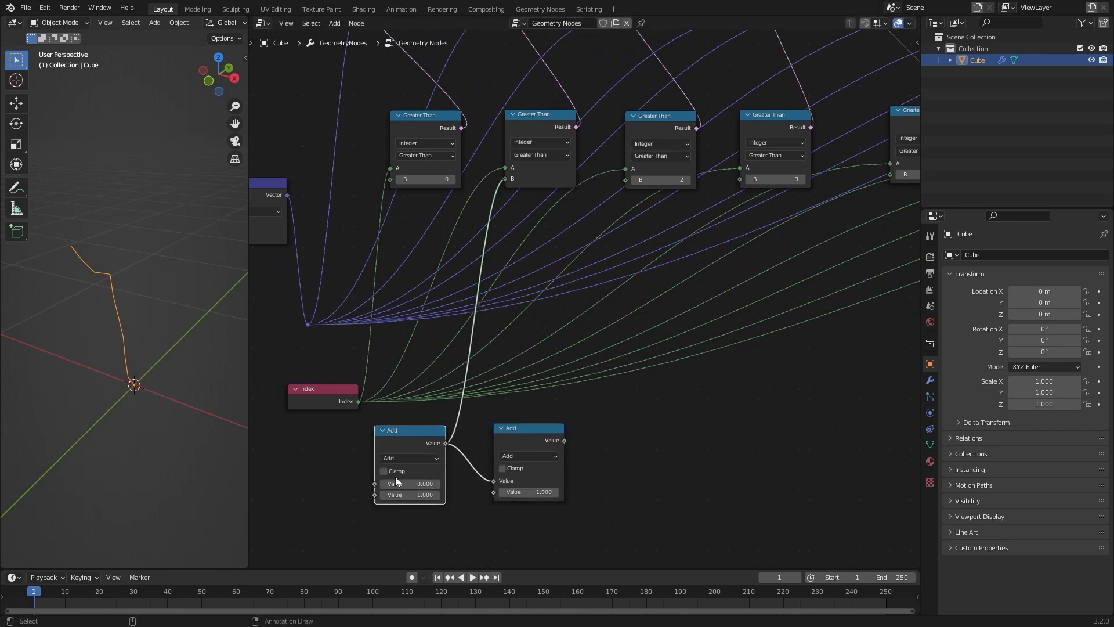
left_click_drag(564, 440, 635, 181)
- Add another chained copy of the Add node and connect its output to input B of the fourth Greater Than node
key("shift+d")
left_click(639, 435)
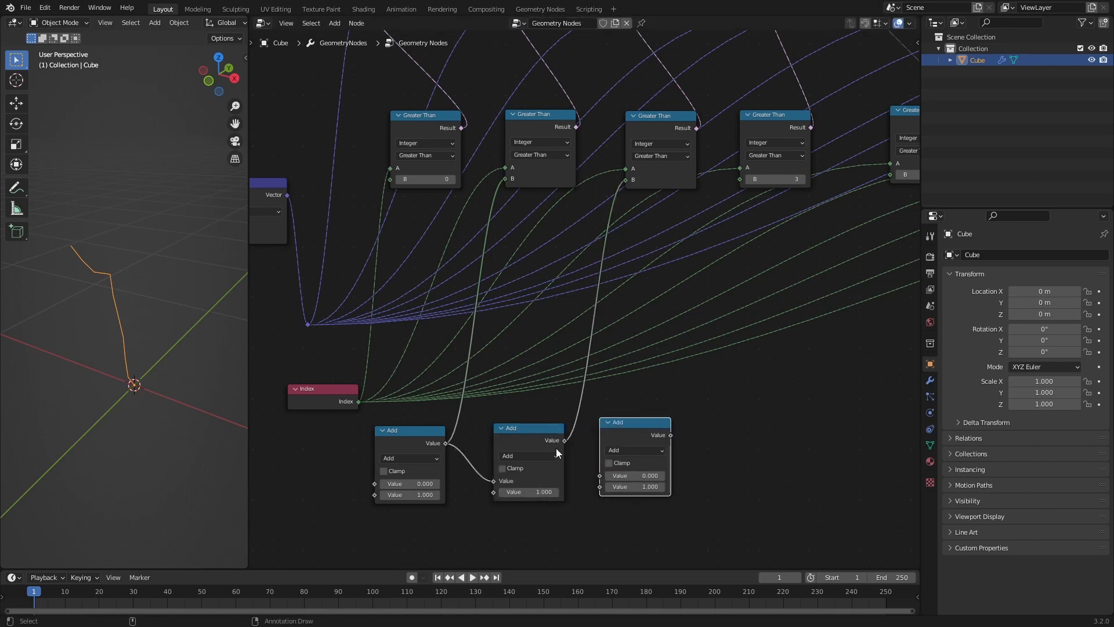
left_click_drag(564, 440, 602, 475)
left_click_drag(671, 436, 743, 181)
- Extend the chain with a fourth Add node and connect its output to input B of the fifth Greater Than node
middle_click_drag(653, 440, 440, 408)
key("shift+d")
left_click(567, 410)
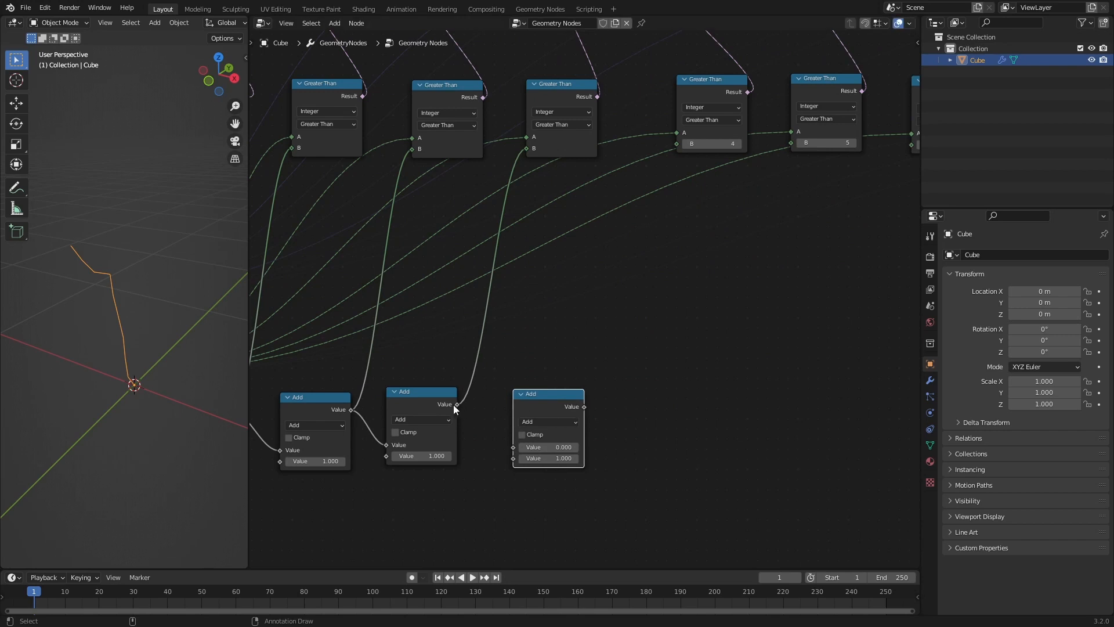
left_click_drag(457, 404, 513, 447)
left_click_drag(583, 406, 676, 143)
- Duplicate the four chained Add nodes together and place the copies in line after the existing ones
scroll(680, 143, "down", 2)
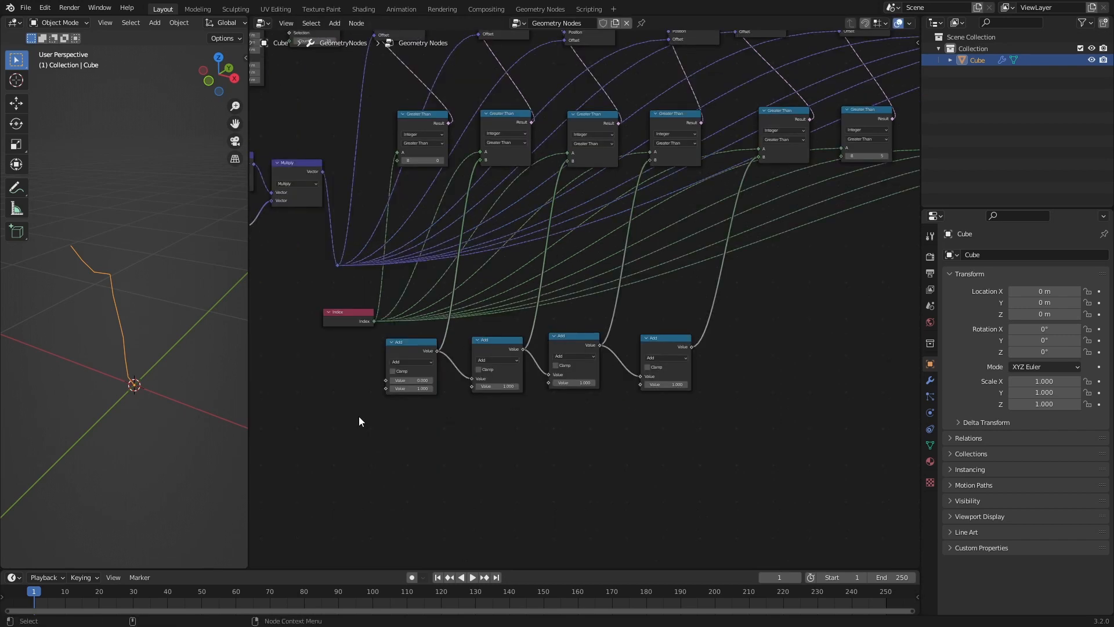
left_click_drag(359, 417, 729, 332)
key("shift+d")
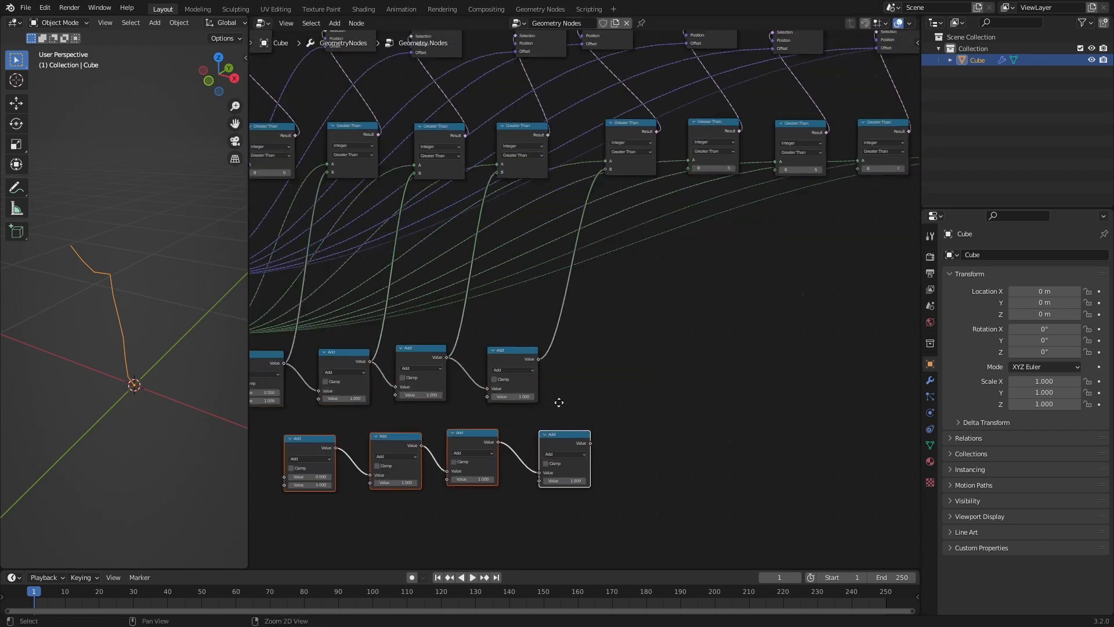
left_click(581, 348)
middle_click_drag(483, 427, 546, 438)
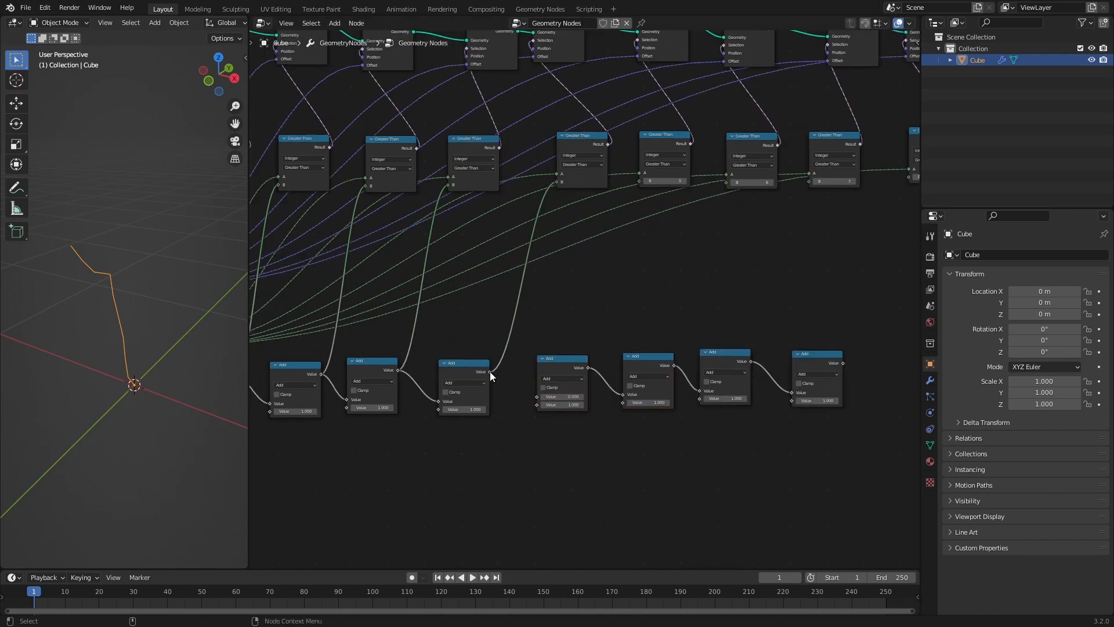
- Link the copied Add nodes onto the chain and connect their outputs to input B of the sixth through ninth Greater Than nodes
left_click_drag(489, 371, 537, 396)
left_click_drag(589, 368, 640, 181)
left_click_drag(673, 366, 727, 182)
left_click_drag(815, 179, 740, 358)
left_click_drag(745, 361, 809, 181)
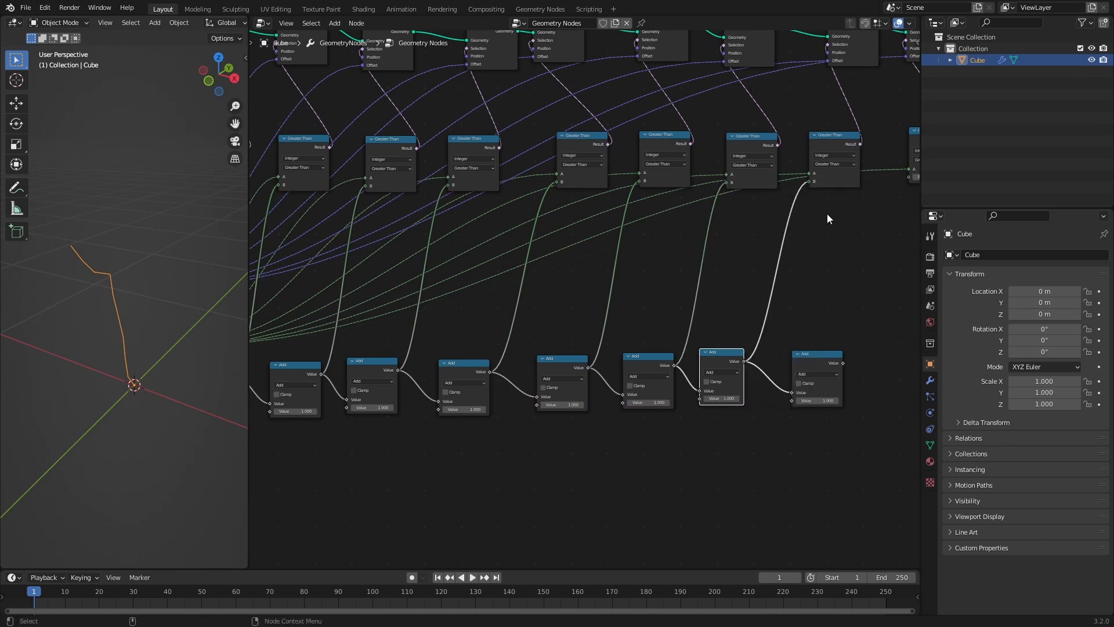
middle_click_drag(777, 361, 615, 378)
scroll(614, 377, "up", 4)
left_click_drag(718, 411, 809, 162)
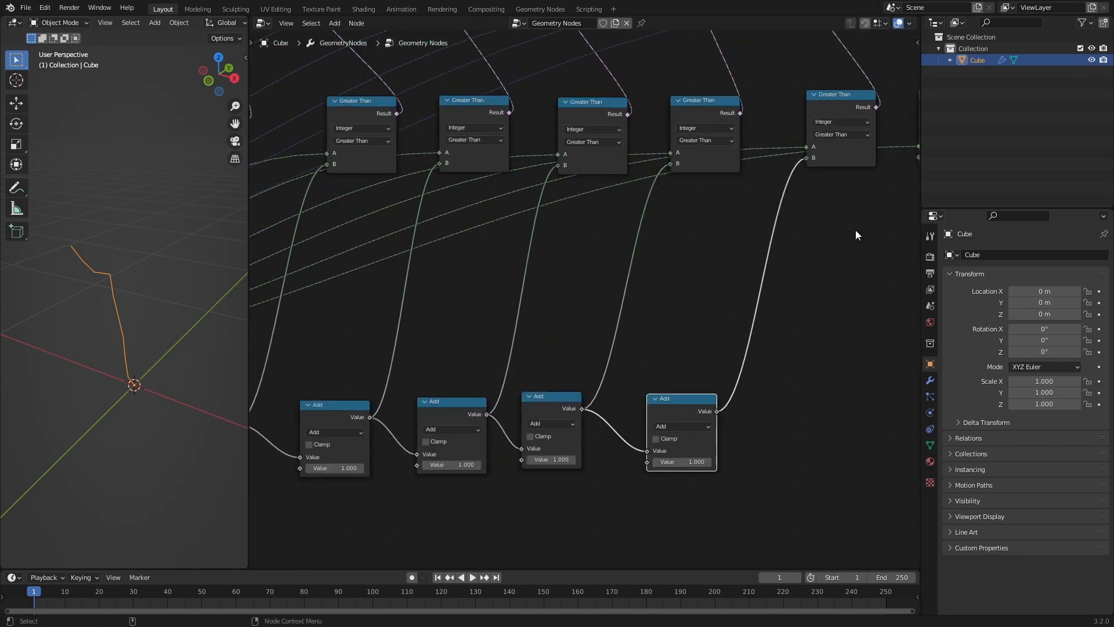
- Duplicate the last Add node once more, chain it, and connect it to input B of the tenth Greater Than node
middle_click_drag(856, 233, 717, 329)
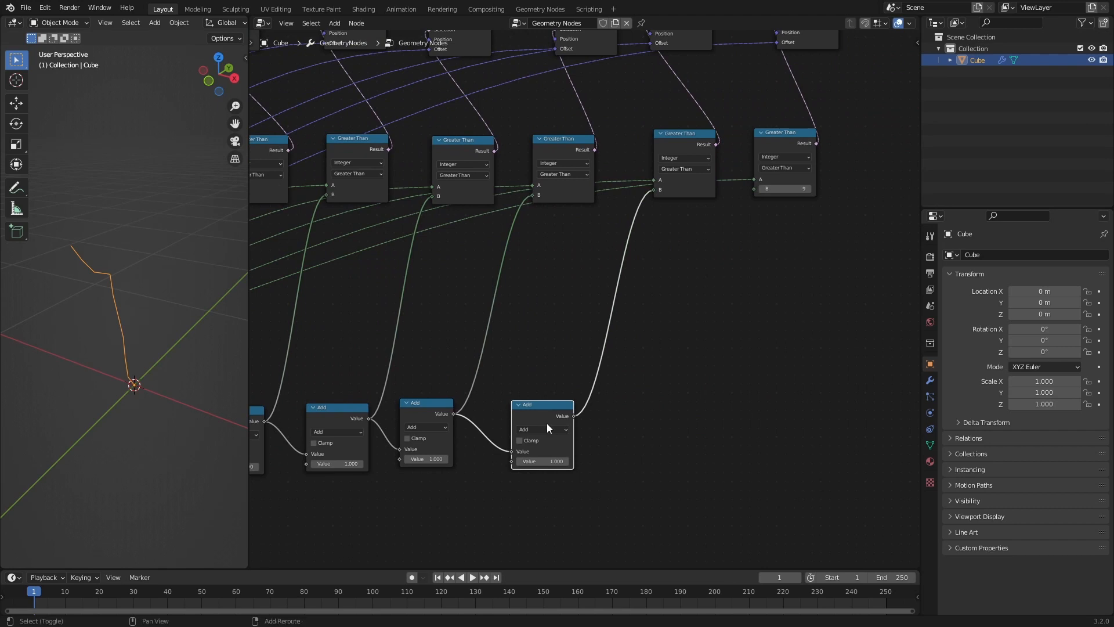
key("shift+d")
left_click(696, 407)
left_click_drag(694, 407, 758, 190)
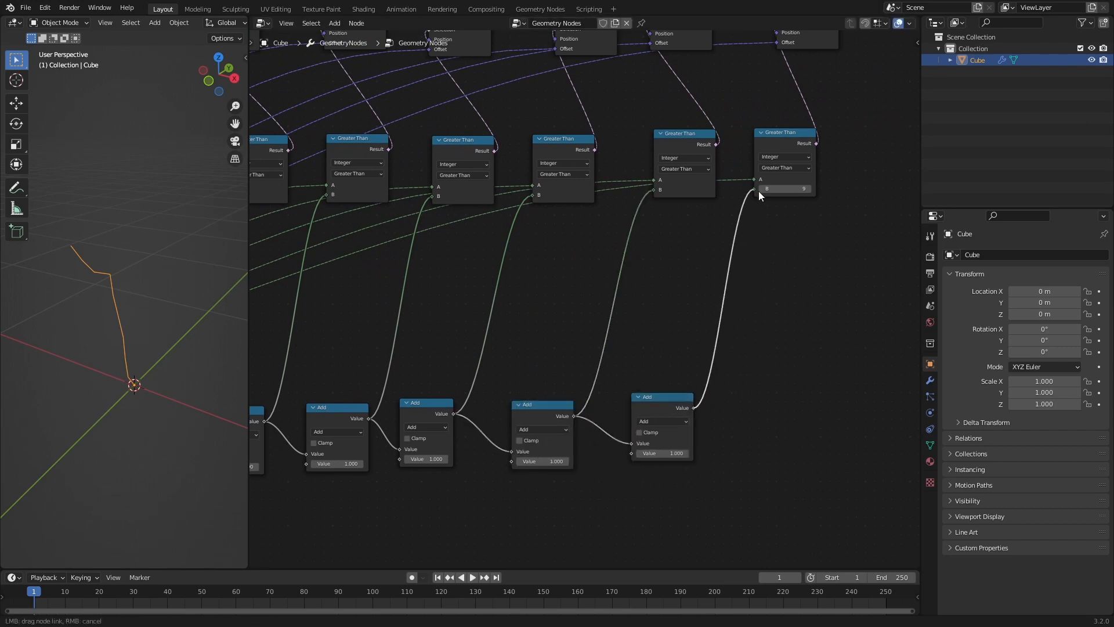
left_click_drag(757, 190, 756, 190)
- Move all nine Add nodes up, close beneath the row of Greater Than nodes
left_click_drag(338, 398, 776, 274)
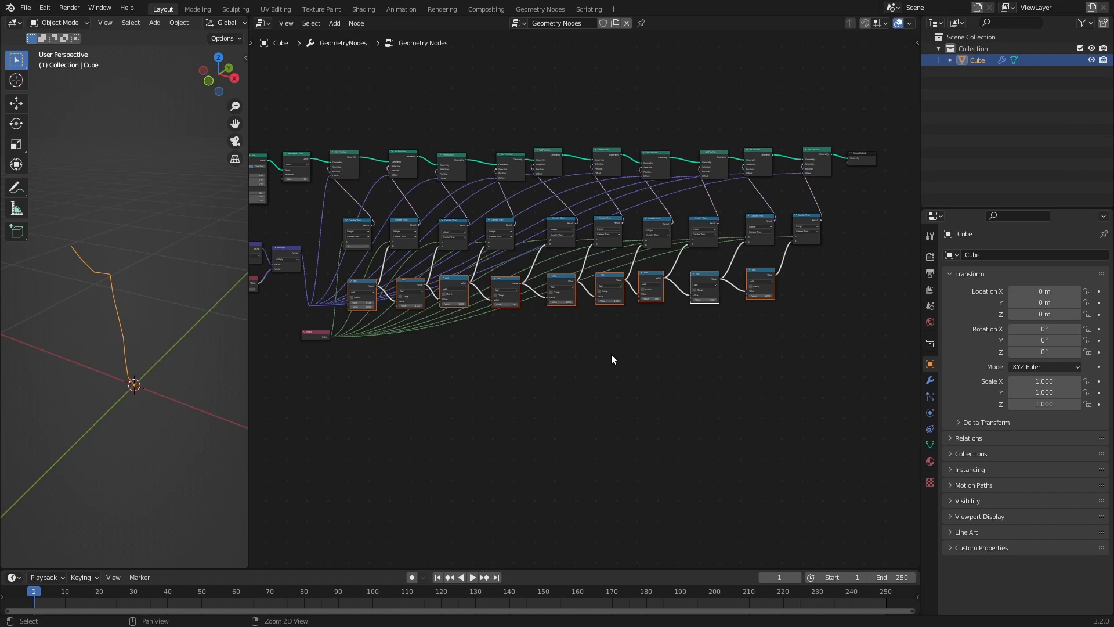
middle_click_drag(612, 355, 627, 431)
middle_click_drag(426, 406, 629, 397)
scroll(629, 397, "up", 3)
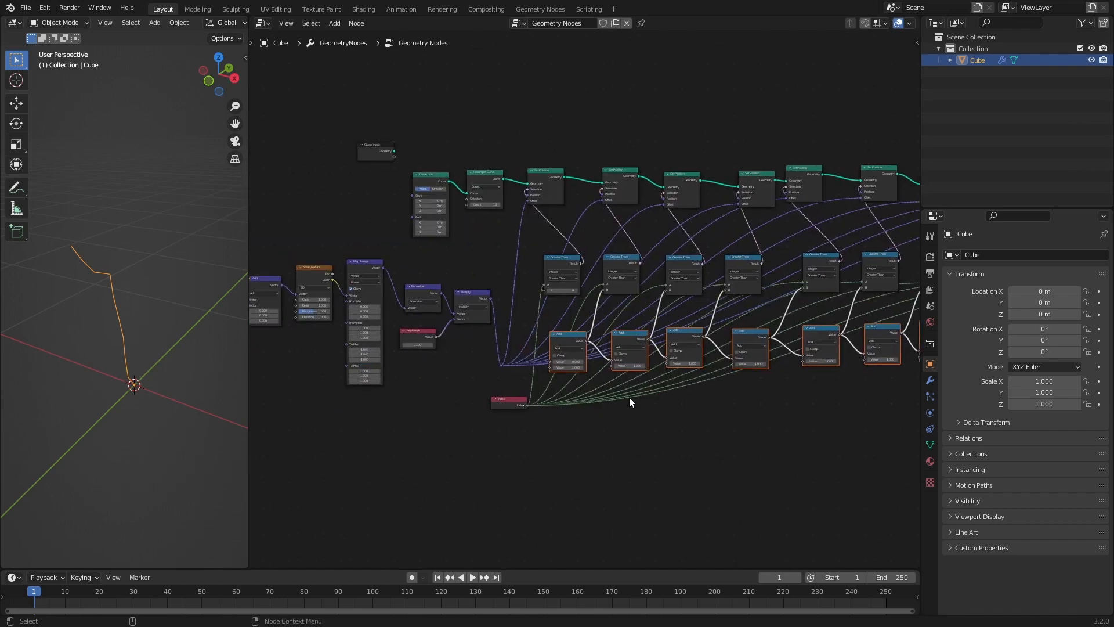
mouse_move(714, 397)
middle_mouse_down()
mouse_move(673, 400)
mouse_move(709, 404)
middle_mouse_up()
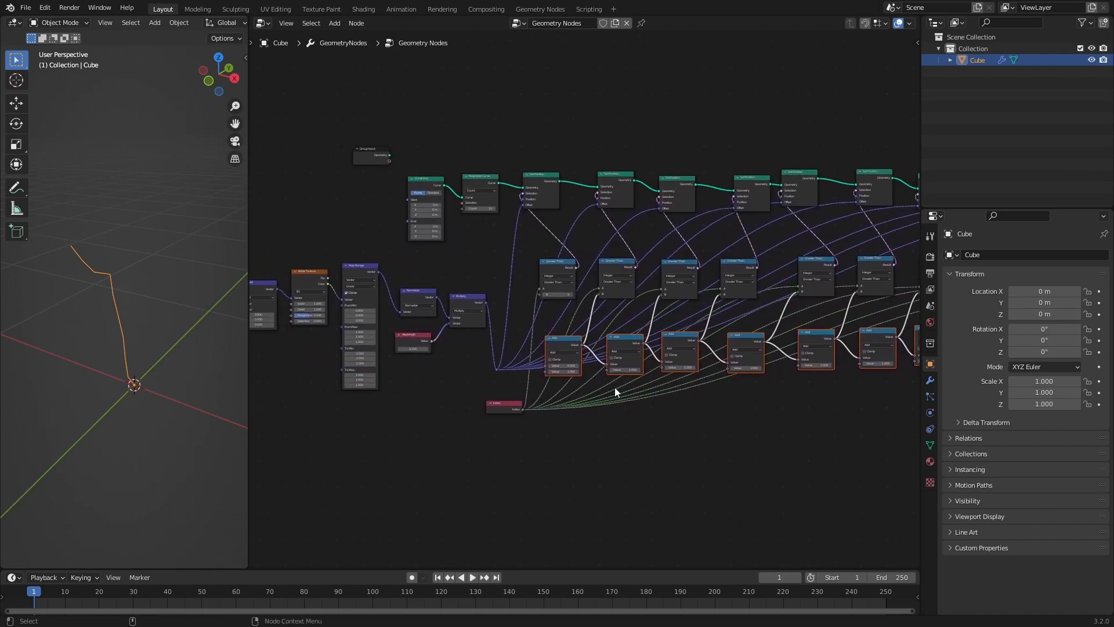
- Move the Index node away from the Add row and insert a reroute across all of its output links
middle_click_drag(765, 319, 573, 347)
middle_click_drag(456, 355, 548, 317)
left_click_drag(427, 373, 364, 383)
right_click_drag(409, 331, 454, 413, "shift")
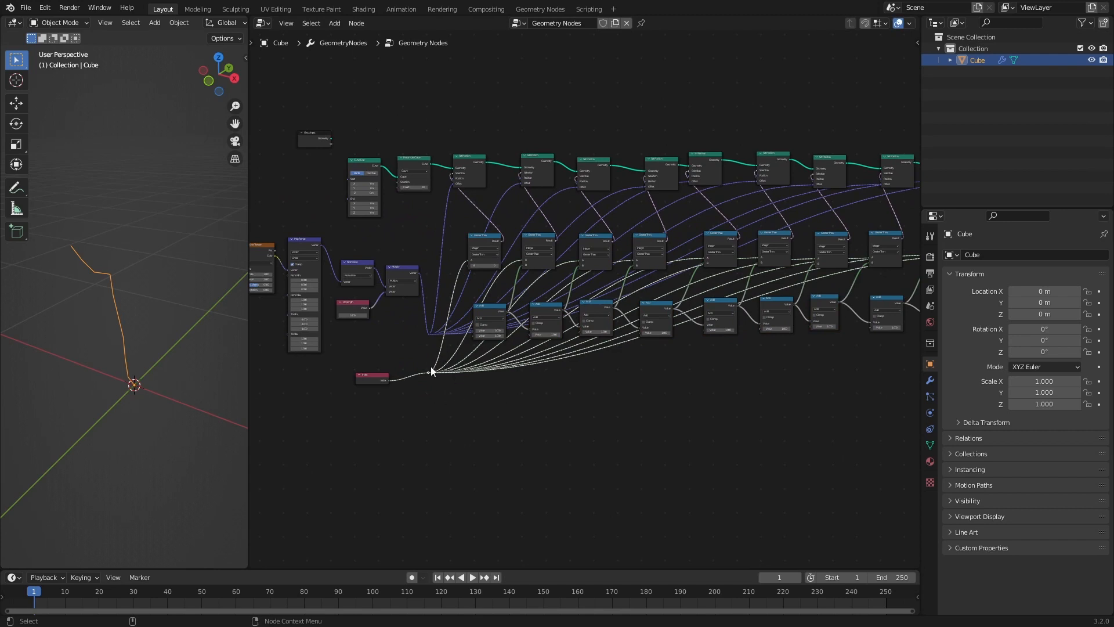
- Group the Set Position, Greater Than and Add nodes together with both reroutes, and return to the parent node tree
middle_click_drag(663, 385, 517, 403)
left_click_drag(373, 159, 859, 348)
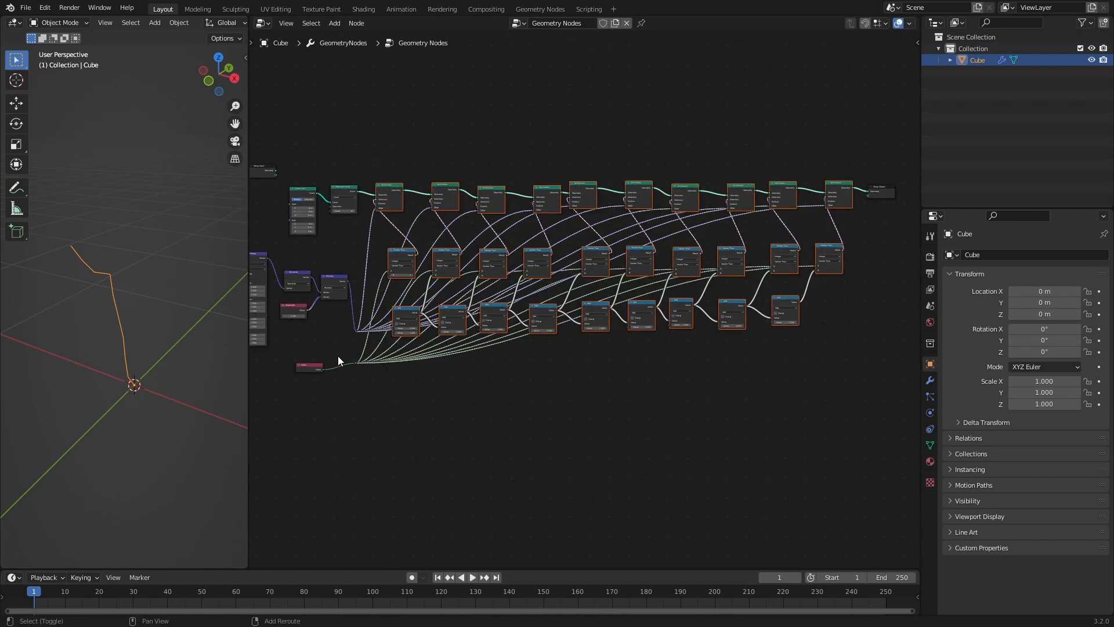
left_click_drag(349, 389, 369, 316, "shift")
left_click(356, 23)
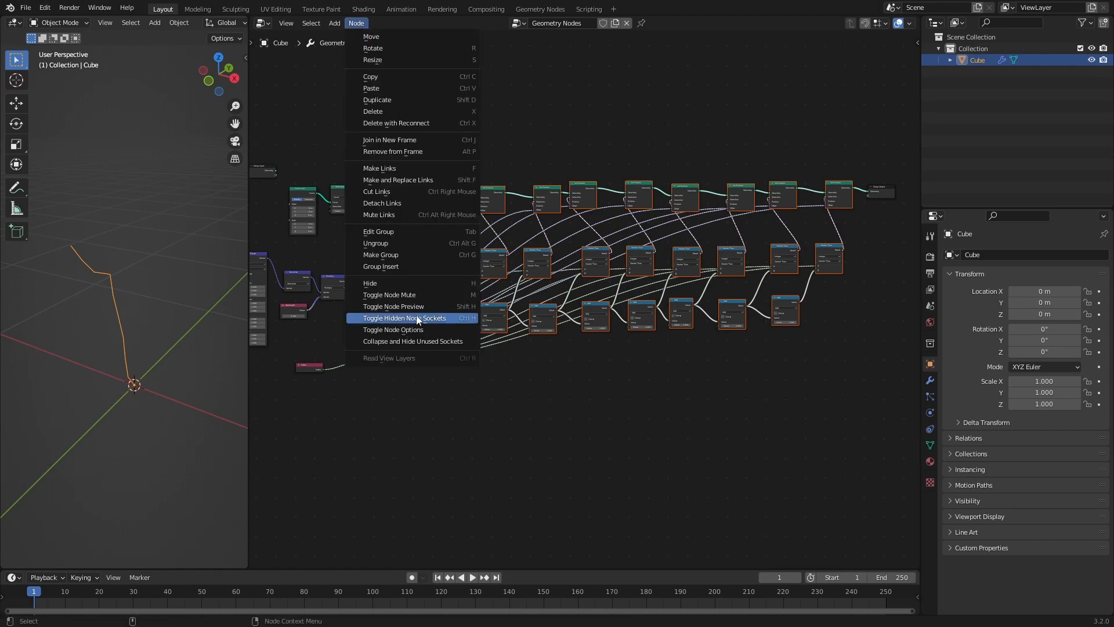
left_click(415, 255)
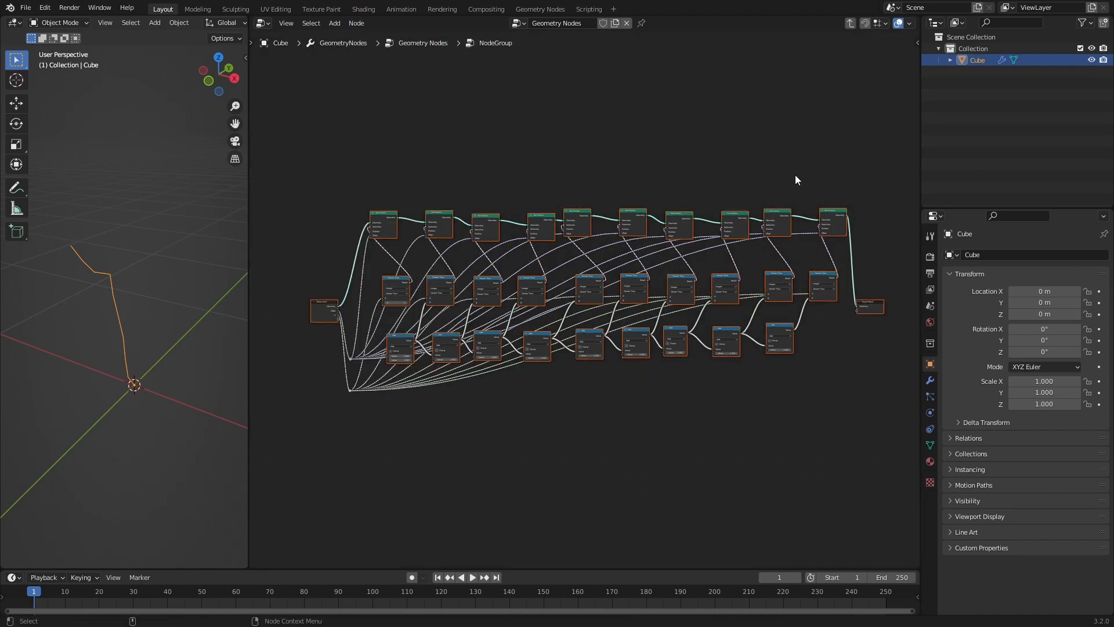
left_click(849, 24)
- Rename the new node group as ENT_Advect10
scroll(581, 263, "up", 6)
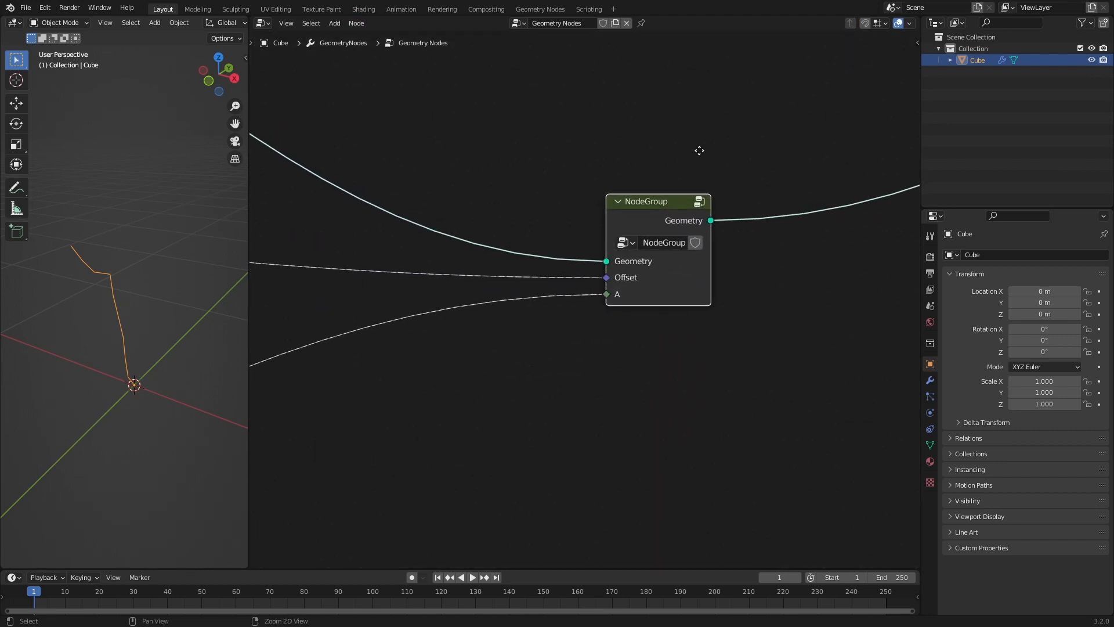
double_click(670, 241)
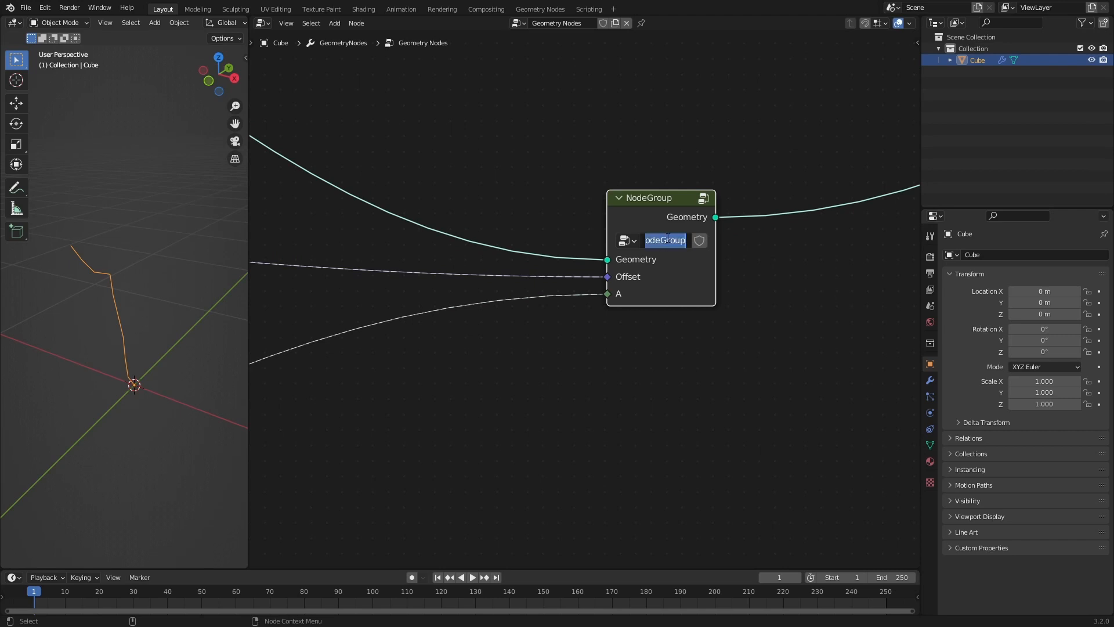
type("ENT_")
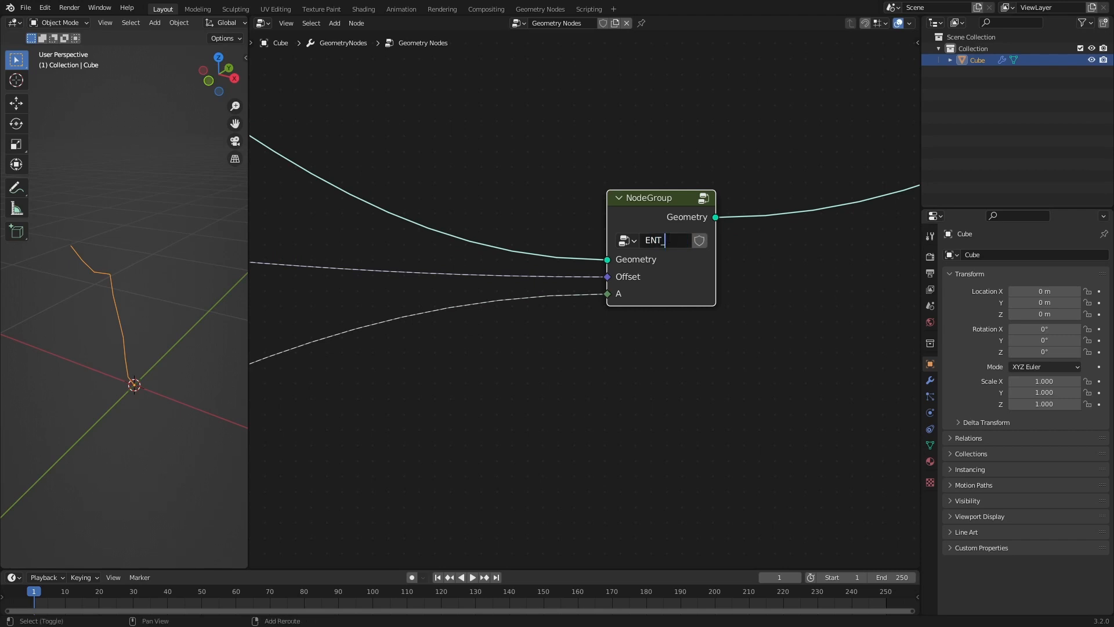
type("Advect10")
key("Return")
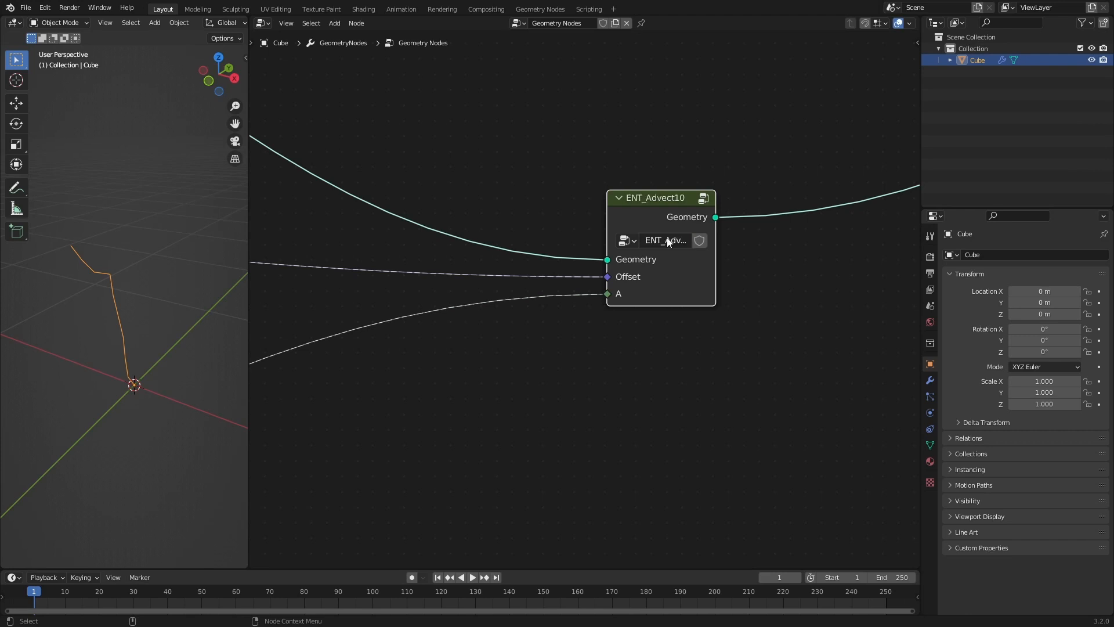
- Move the ENT_Advect10 node close to the Multiply node and bring the Group Output node next to it
scroll(813, 221, "down", 4)
left_click_drag(813, 222, 484, 191)
middle_click_drag(651, 291, 449, 351)
middle_click_drag(795, 243, 482, 273)
left_click_drag(776, 172, 480, 216)
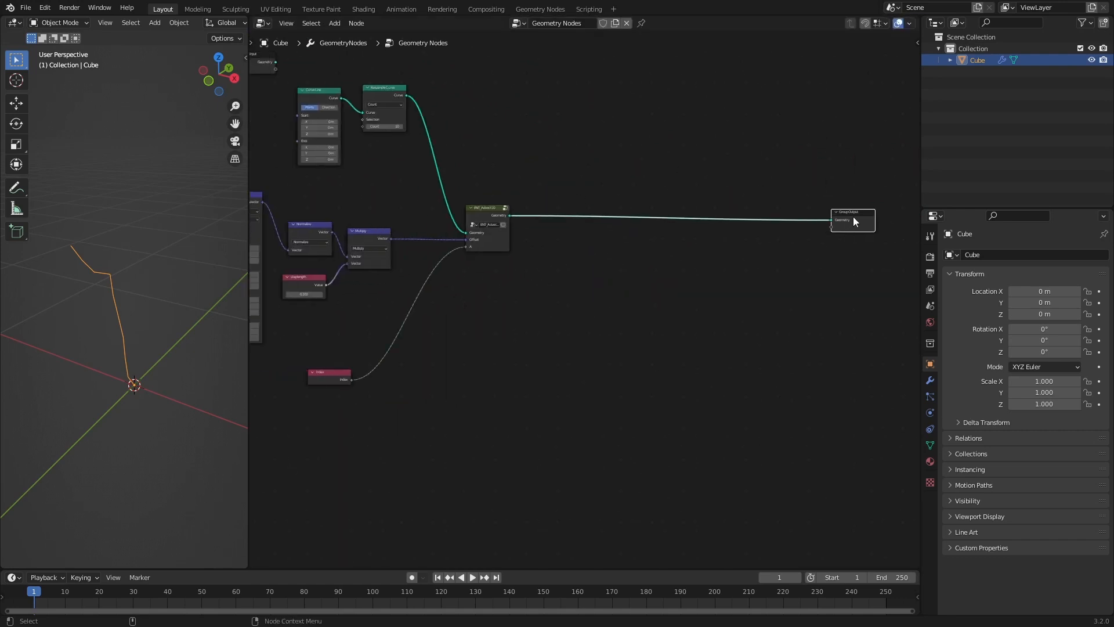
left_click_drag(851, 215, 545, 216)
middle_click_drag(506, 266, 650, 272)
- Open the ENT_Advect10 group for editing and move its Group Input node farther away from the reroutes
scroll(649, 273, "up", 8)
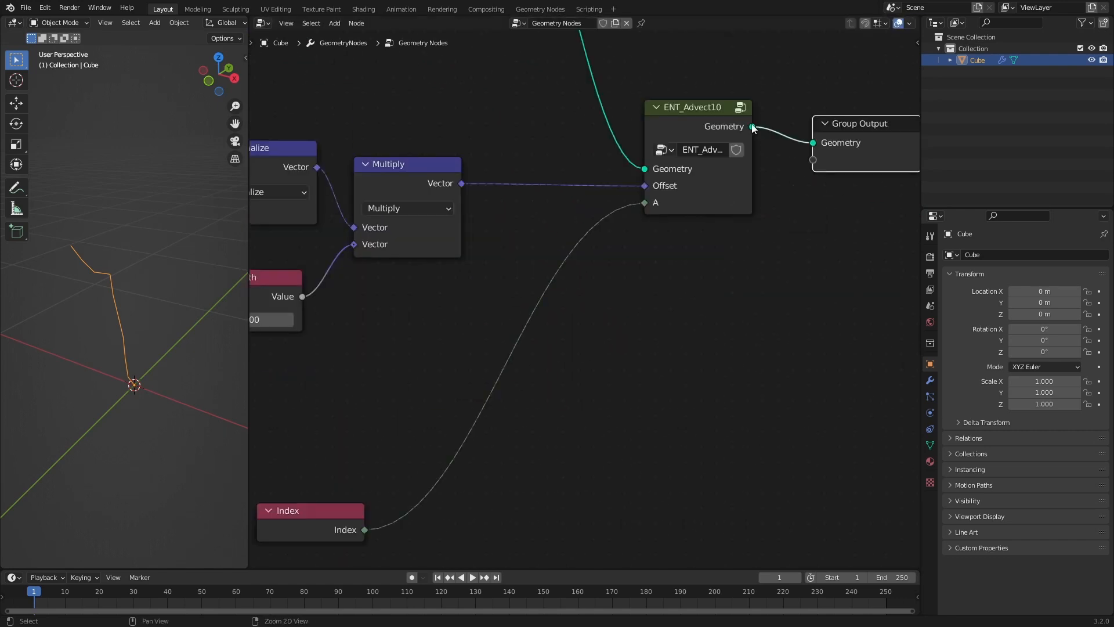
left_click(744, 108)
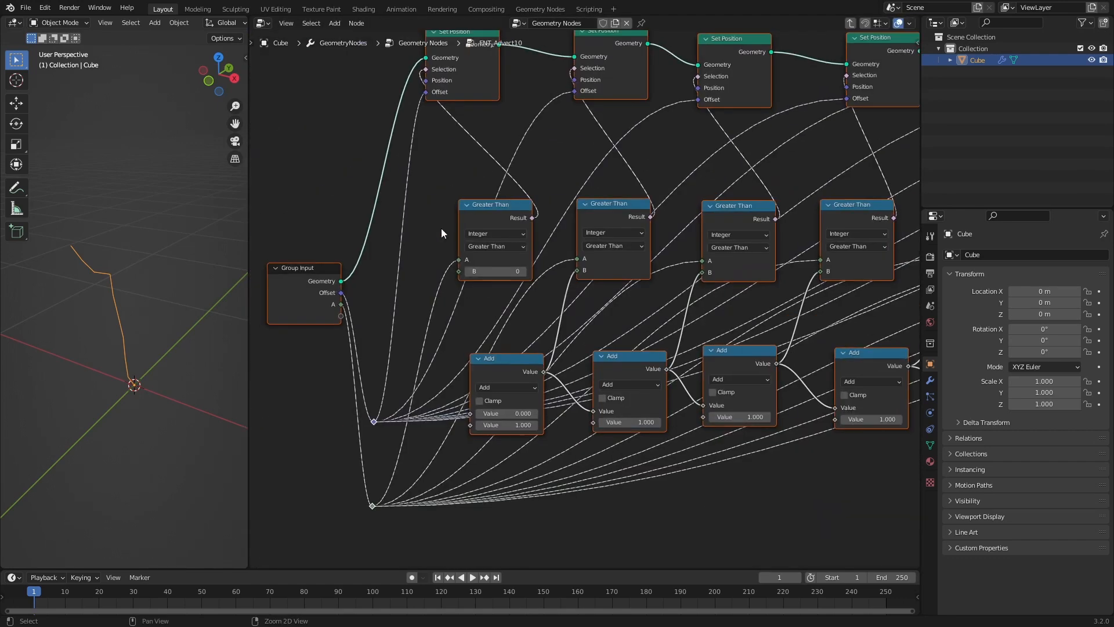
middle_click_drag(324, 228, 497, 184)
left_click_drag(486, 223, 394, 216)
key("alt+a")
left_click(517, 347)
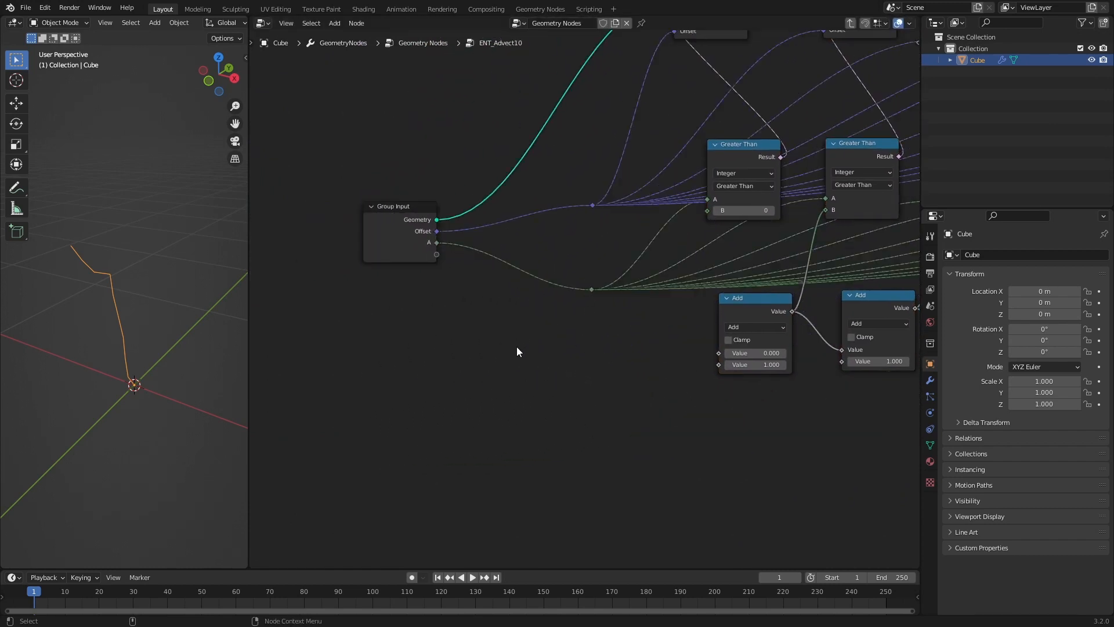
- Rename the group's input A as index
left_click(418, 232)
key("n")
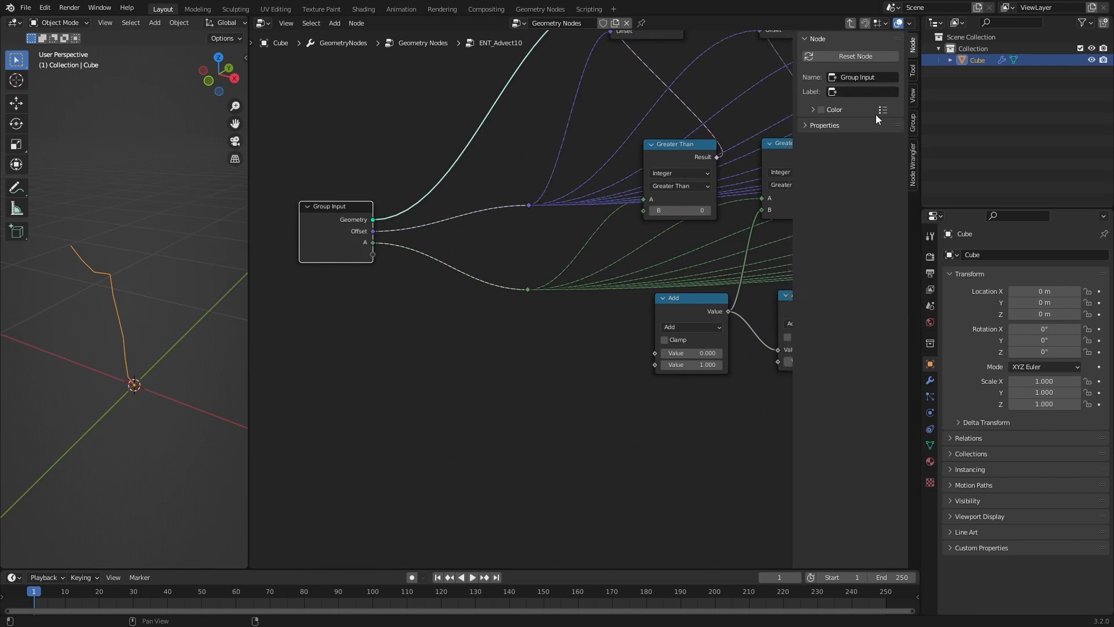
left_click(910, 133)
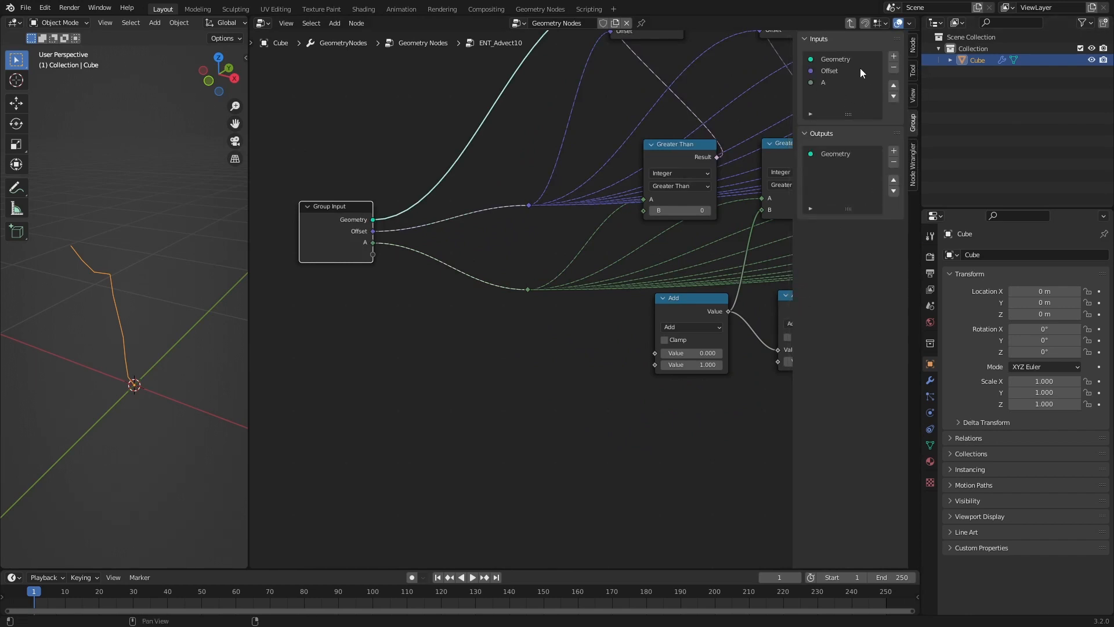
left_click(836, 83)
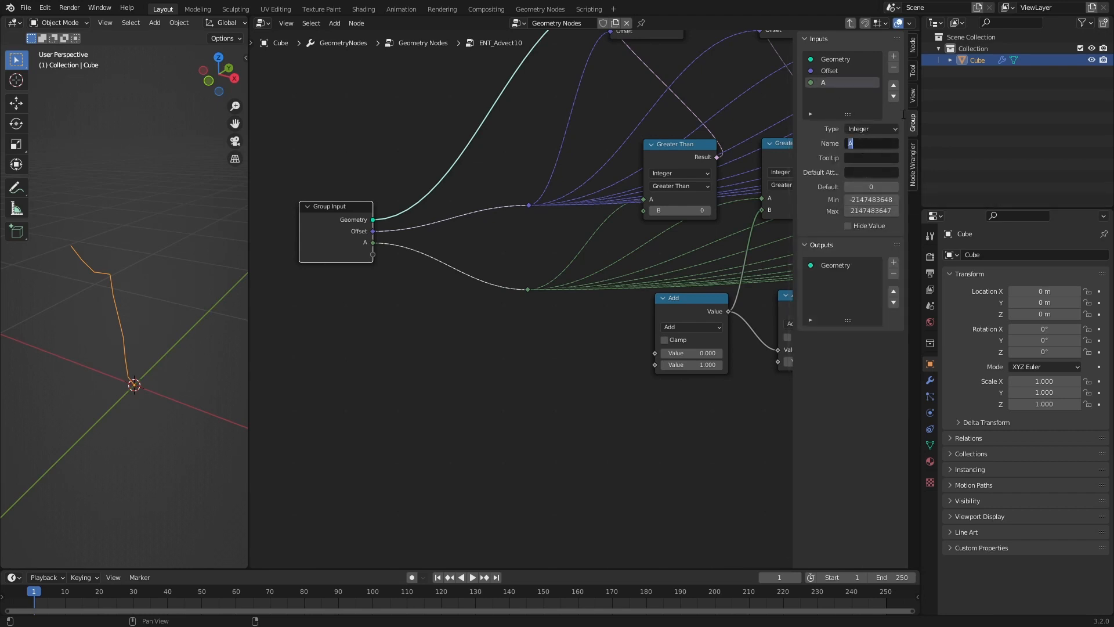
type("index")
key("Return")
- Expose the first Add node's first value as a group input, name it startindex, and set its type to Integer
left_click_drag(373, 254, 663, 350)
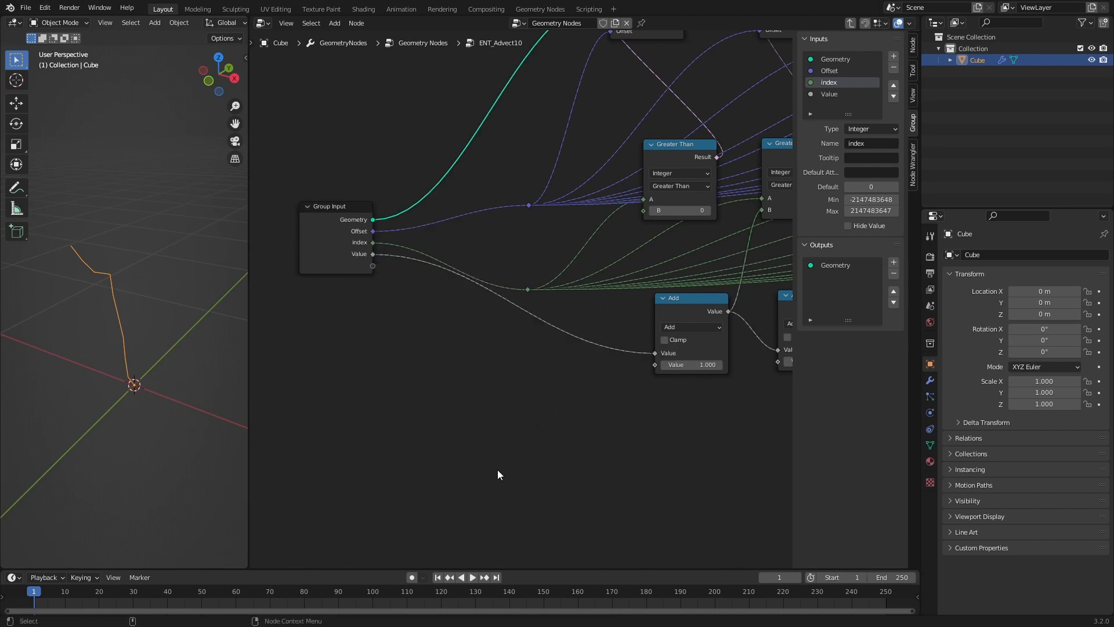
left_click(830, 94)
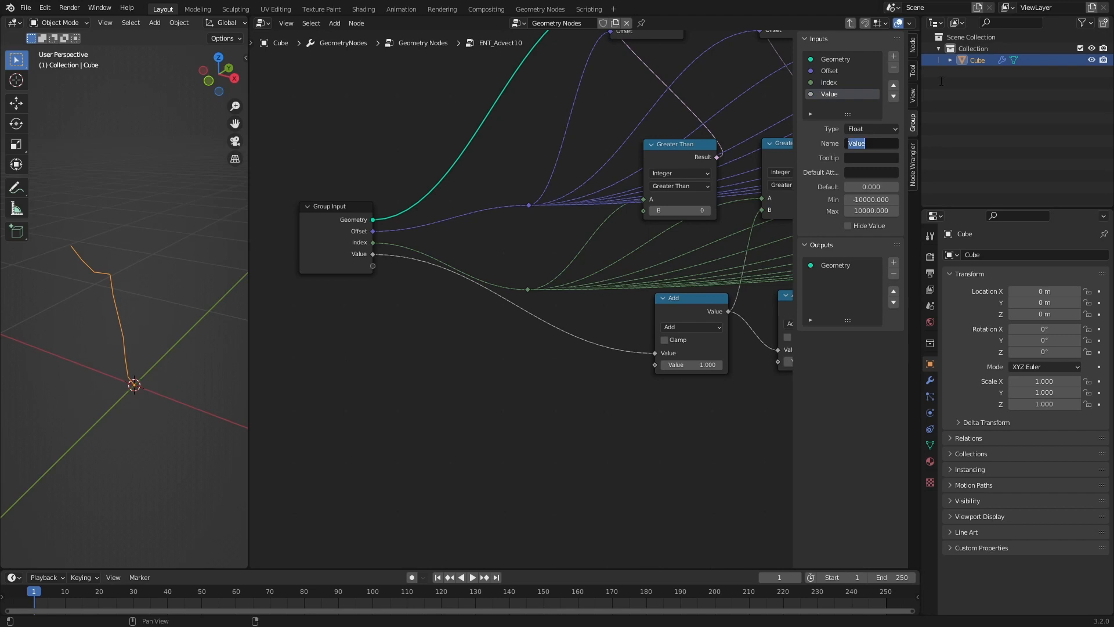
type("startvalue")
key("Return")
type("startindex")
key("Return")
left_click(870, 129)
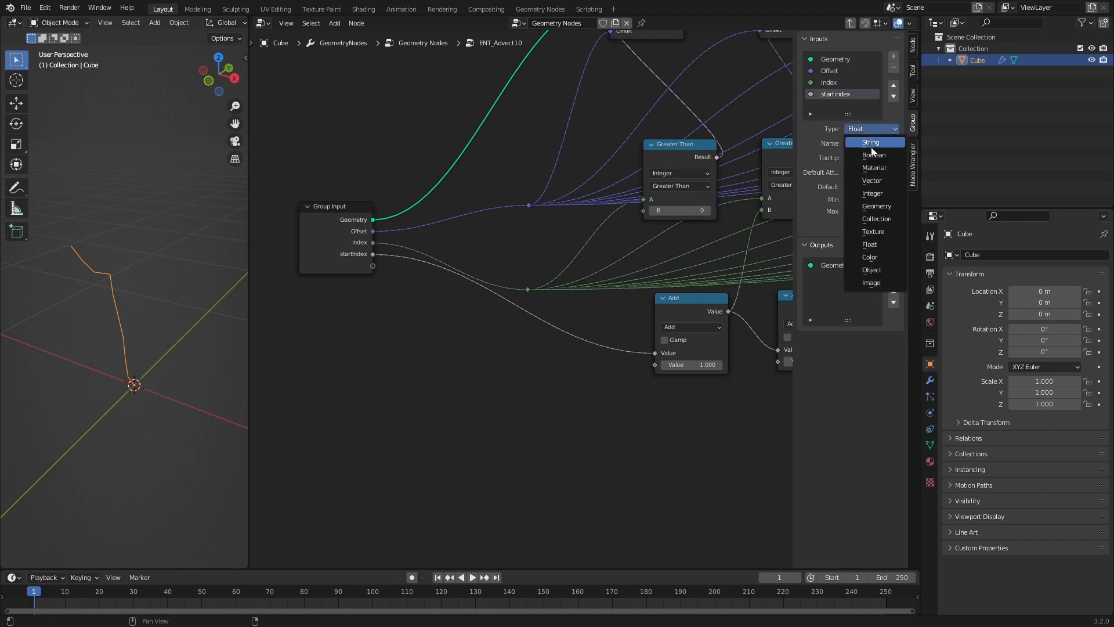
left_click(871, 197)
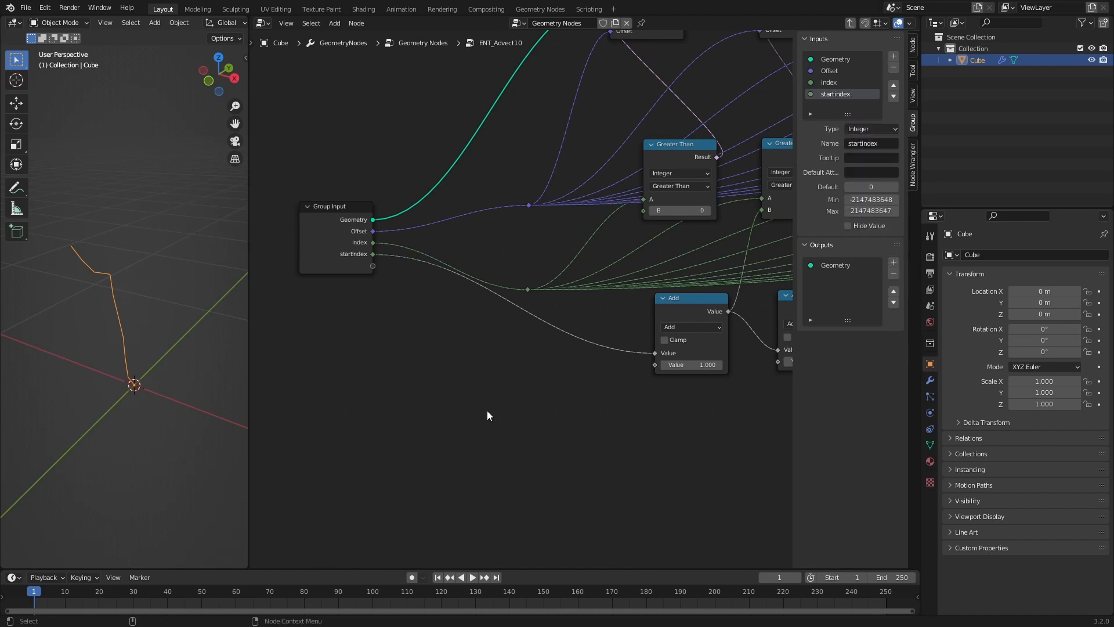
- Leave the ENT_Advect10 group and return to the main node tree
left_click(850, 22)
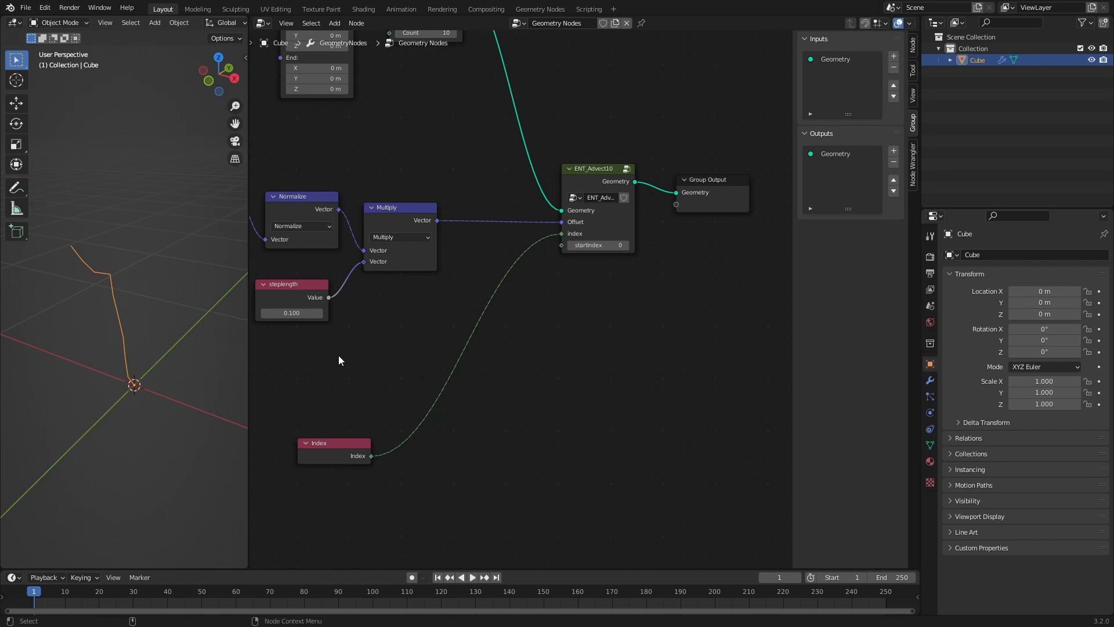
key("Home")
scroll(591, 344, "up", 3)
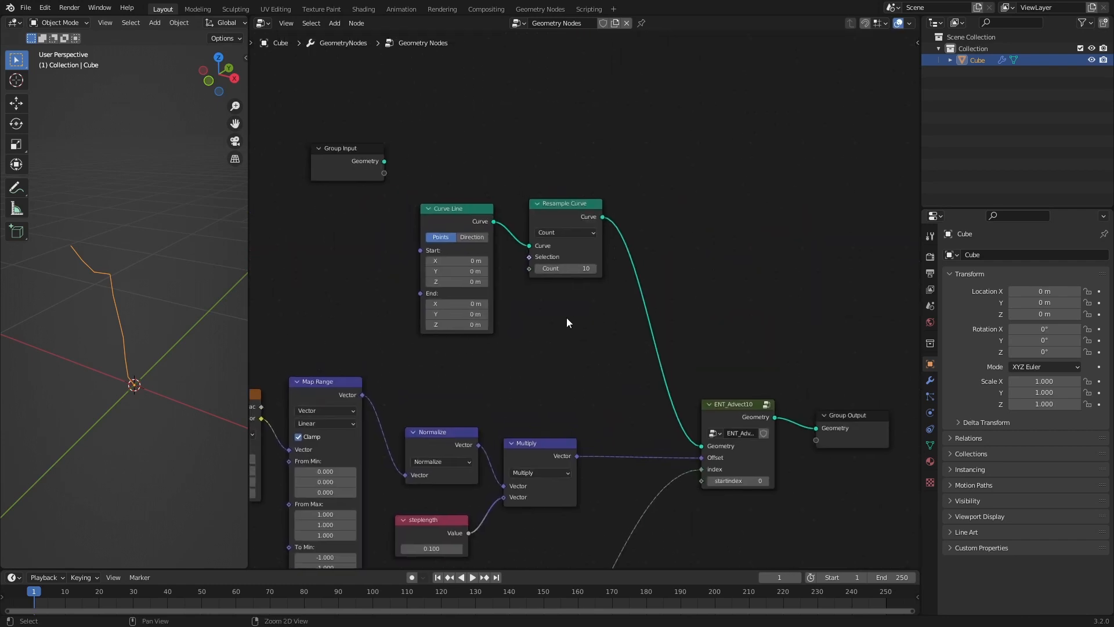
- Set the Resample Curve count to 20
scroll(568, 323, "up", 2)
left_click(598, 256)
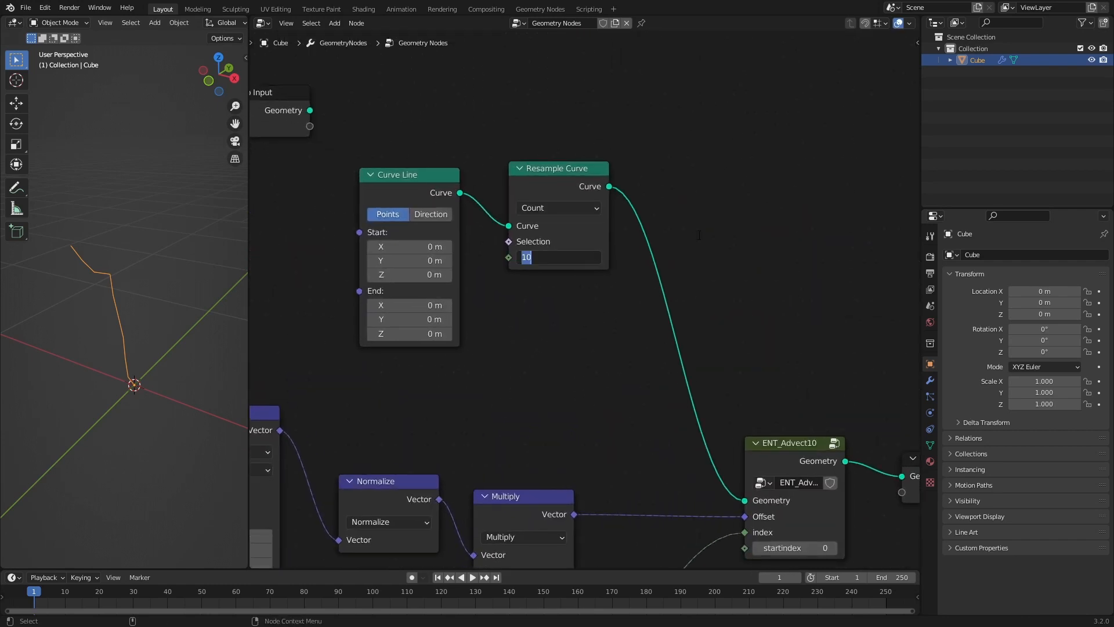
type("20")
key("Return")
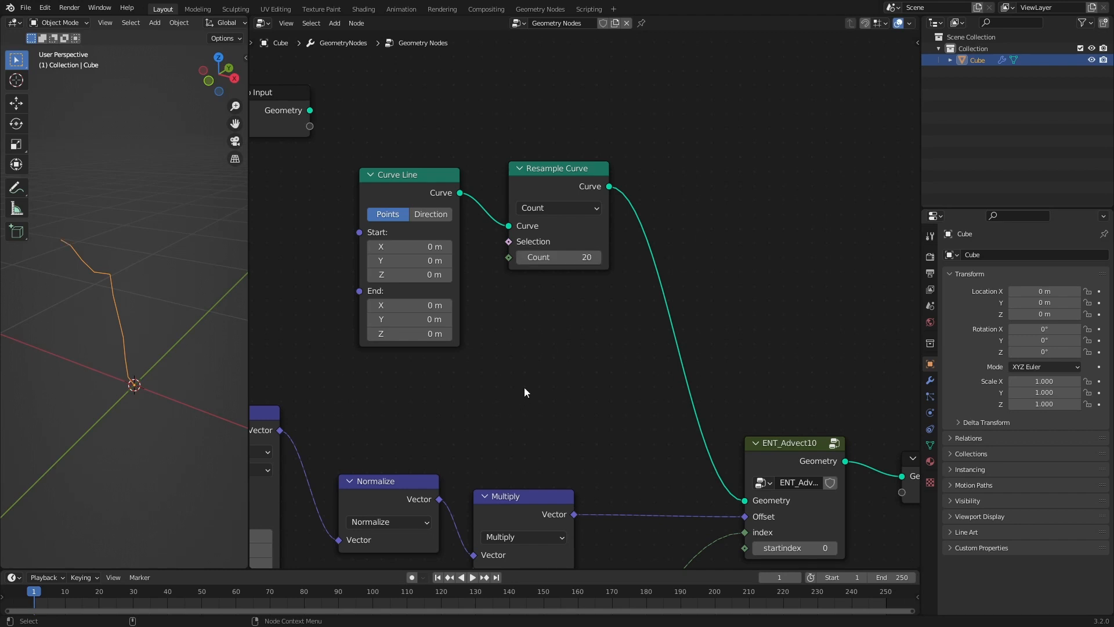
- Duplicate the ENT_Advect10 group node and insert the copy between the original and the Group Output
middle_click_drag(731, 348, 587, 204)
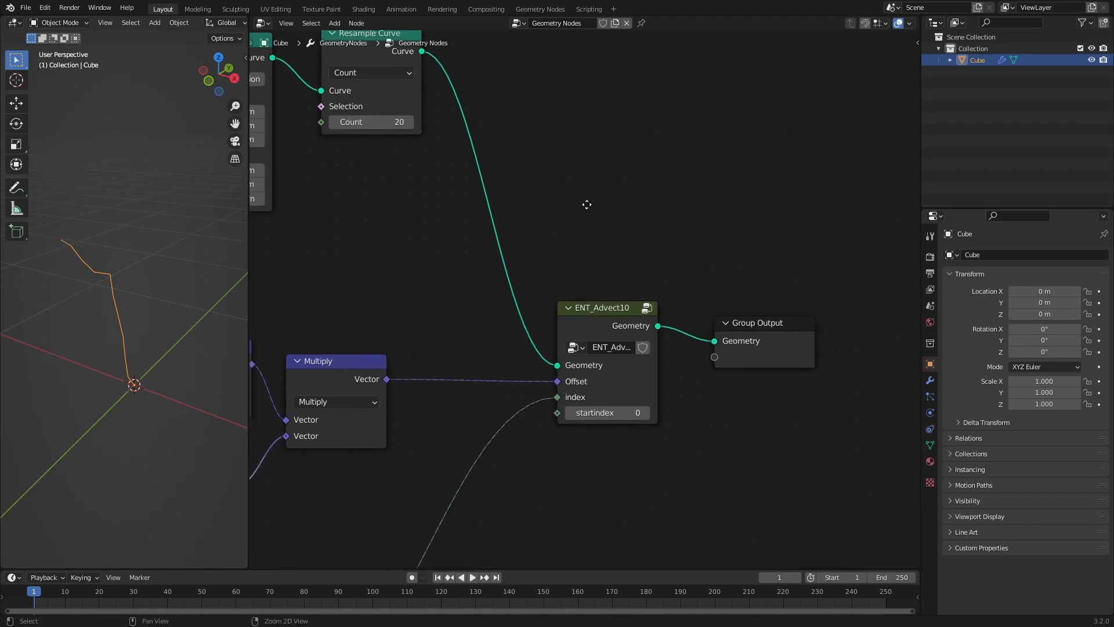
scroll(566, 302, "down", 2)
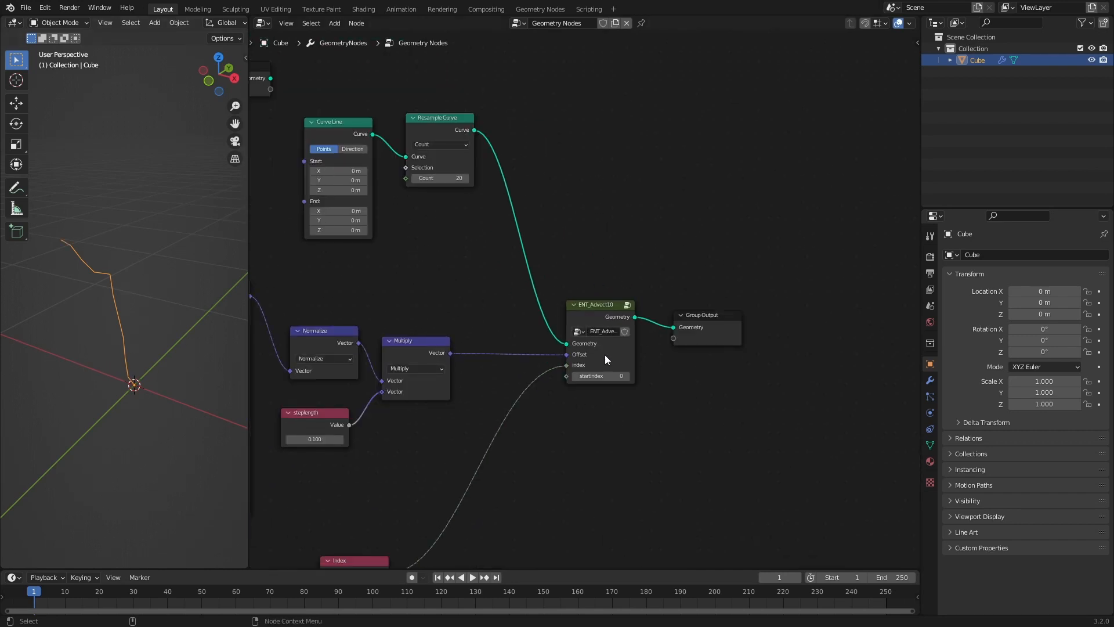
left_click(600, 314)
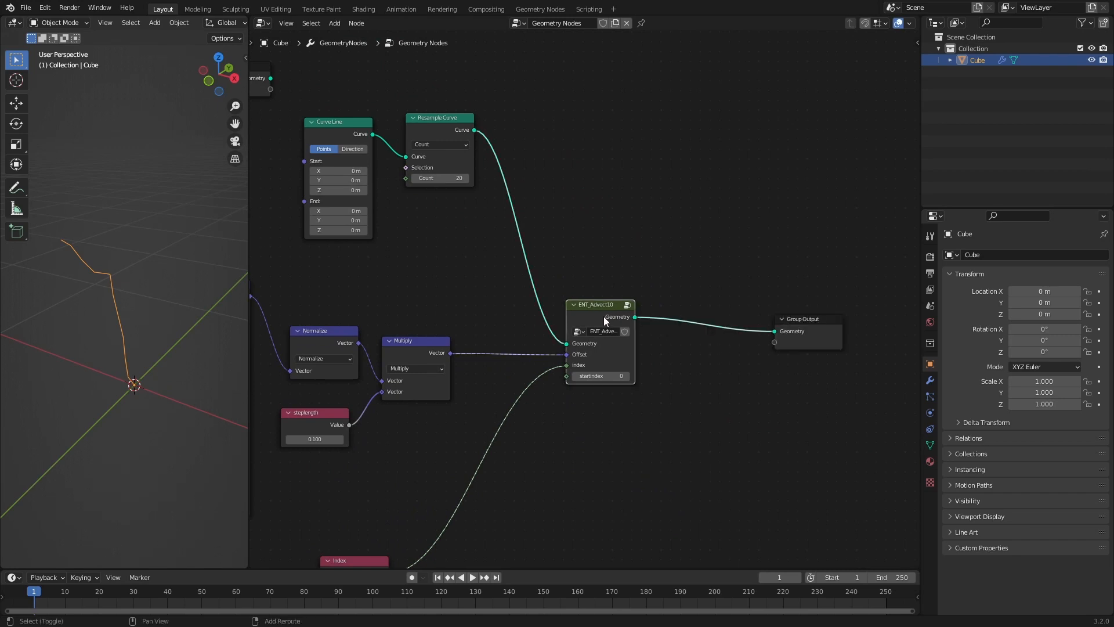
key("shift+d")
left_click(693, 290)
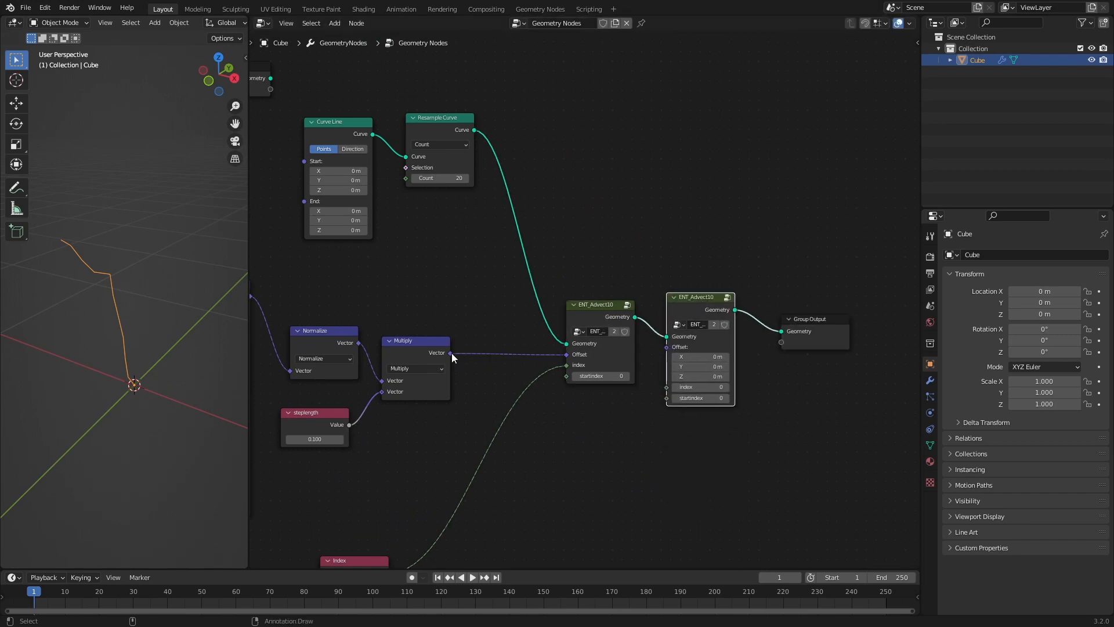
- Feed the Multiply vector and the Index node into the second ENT_Advect10's Offset and index inputs, and set its startindex to 10
left_click_drag(450, 353, 667, 346)
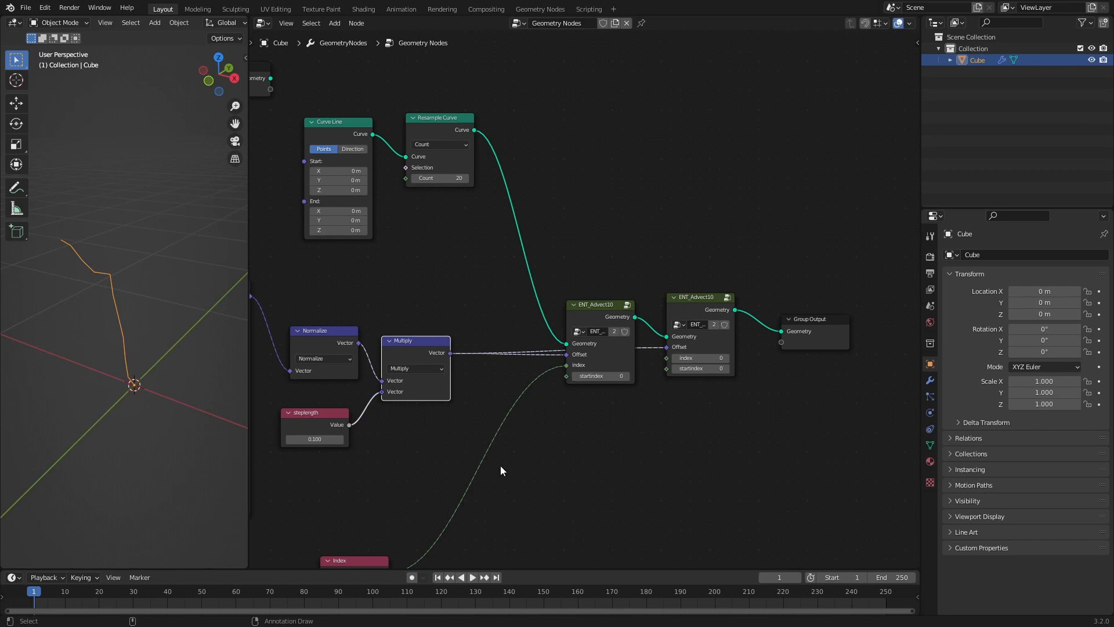
middle_click_drag(430, 541, 437, 482)
left_click_drag(395, 514, 673, 299)
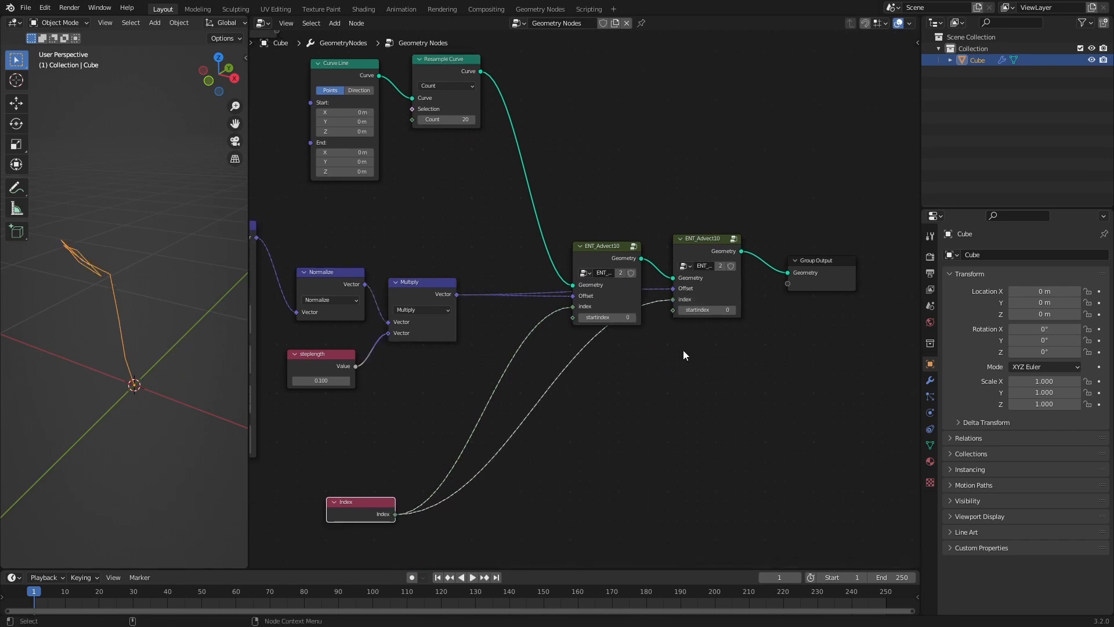
left_click(724, 313)
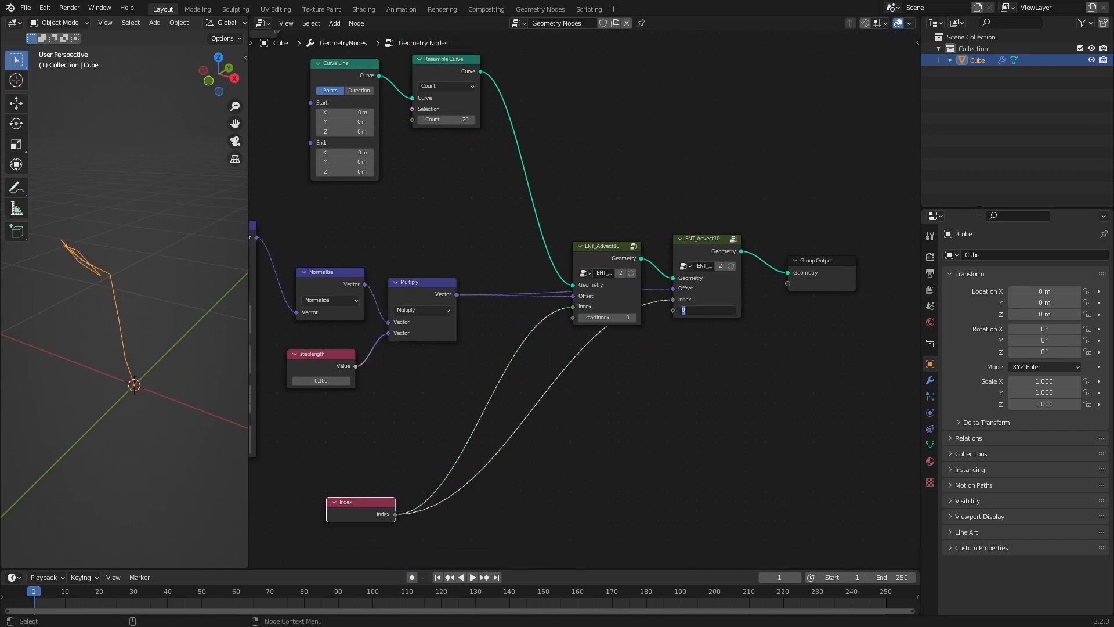
type("10")
key("Return")
- Set the X value of the Add node feeding the Noise Texture to 3.8 and orbit around the curve
middle_click_drag(389, 376, 773, 373)
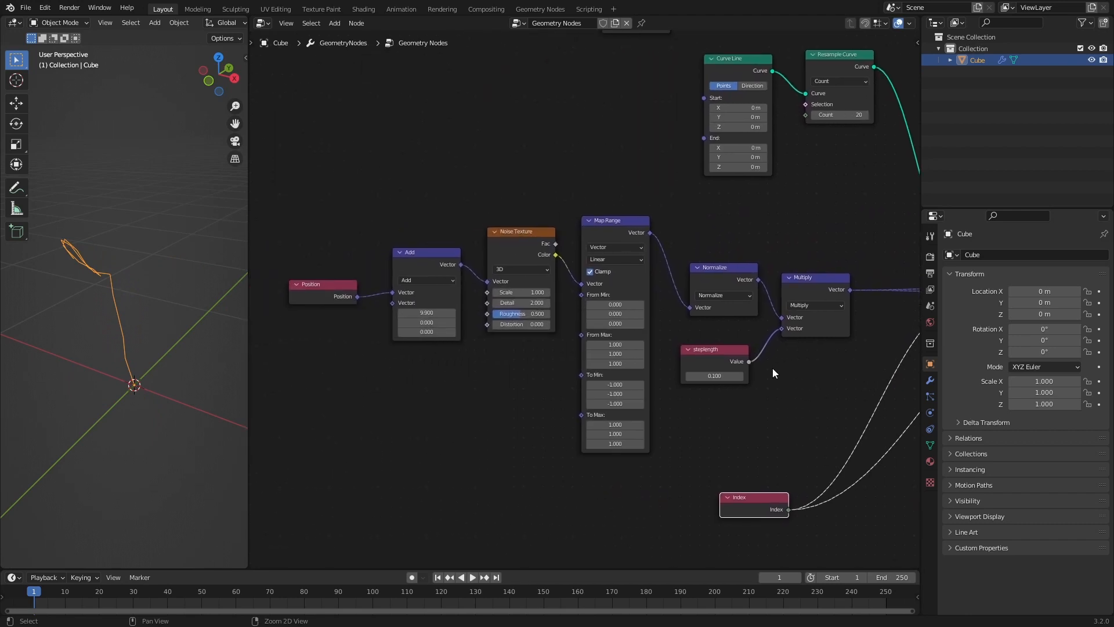
left_click_drag(433, 312, 394, 318)
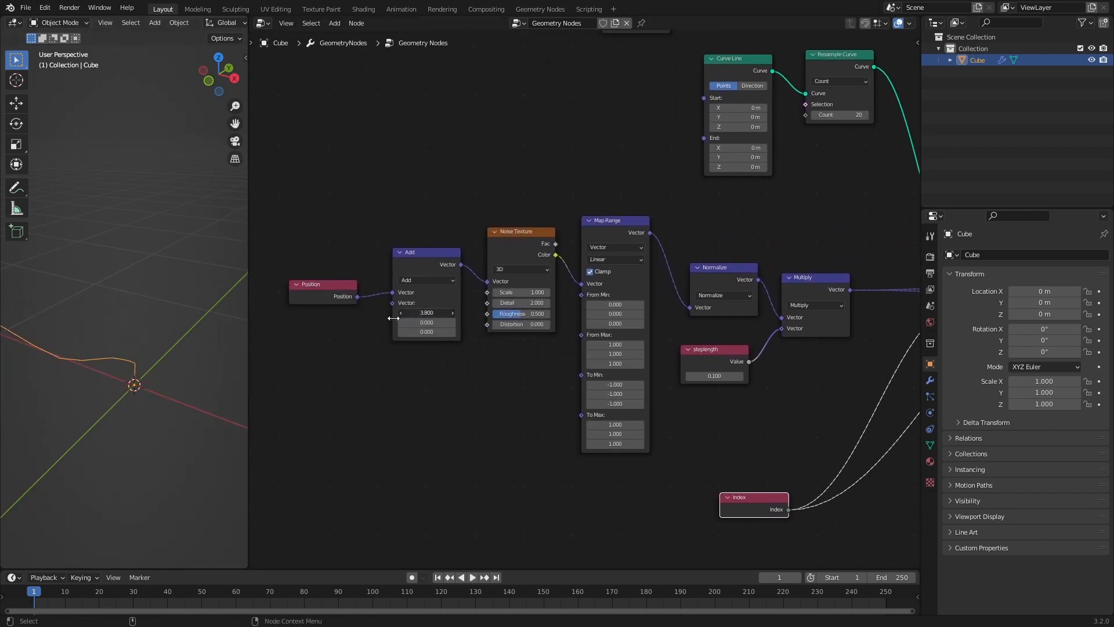
middle_click_drag(27, 402, 144, 397)
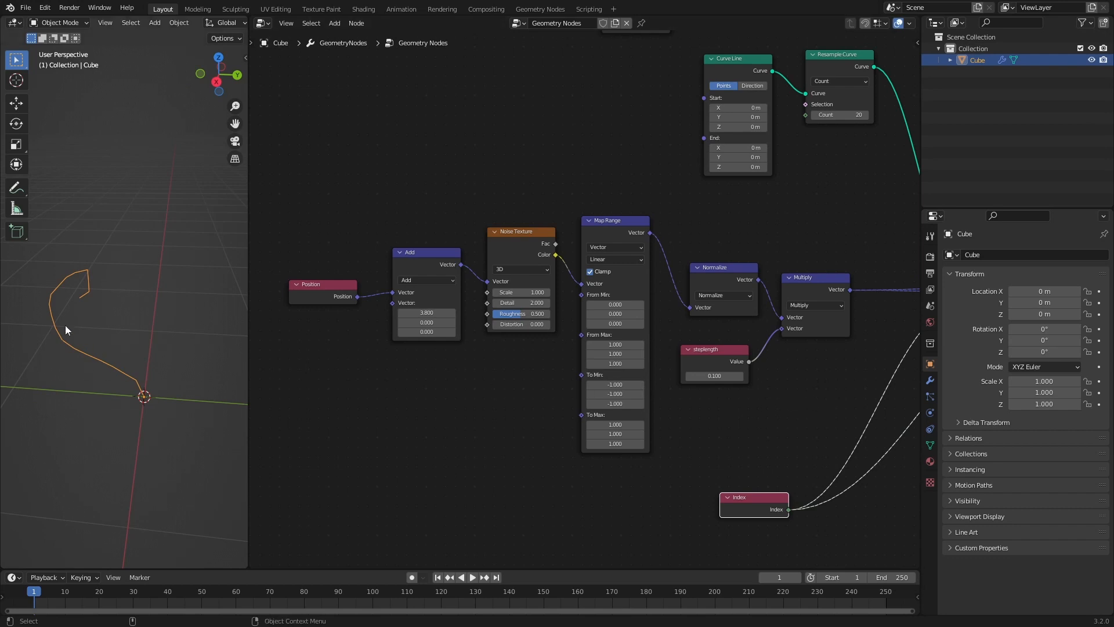
- Set the Resample Curve count to 50
middle_click_drag(793, 385, 469, 393)
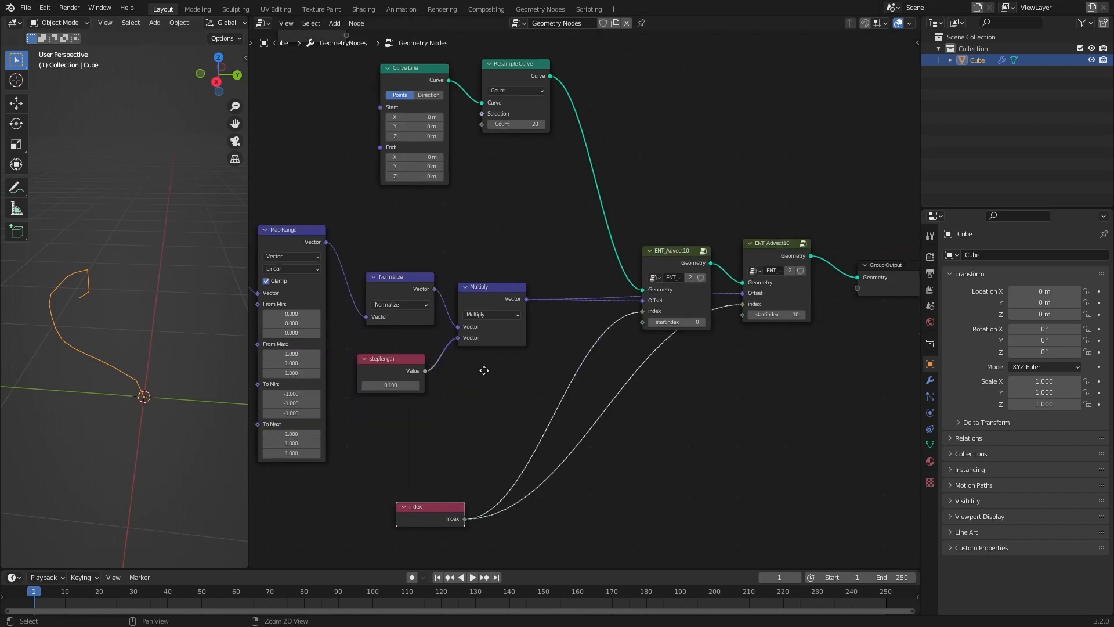
left_click(517, 122)
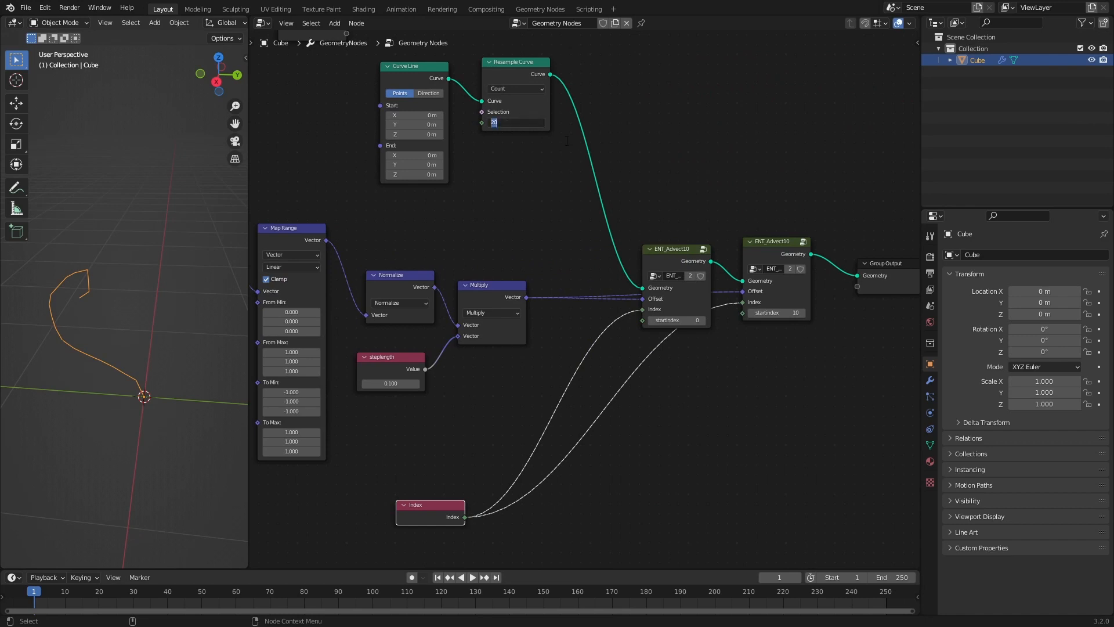
type("50")
key("Return")
- Move the Group Output farther from the chain and duplicate both ENT_Advect10 groups into the space below it
middle_click_drag(786, 453, 515, 435)
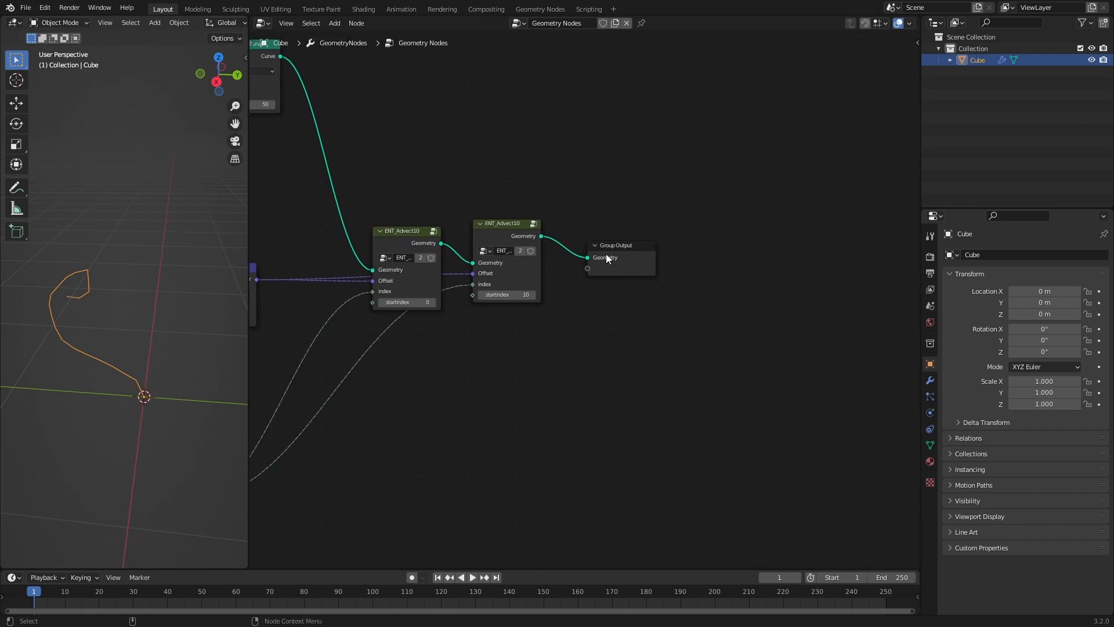
left_click_drag(606, 253, 802, 250)
left_click_drag(415, 184, 575, 316)
key("shift+d")
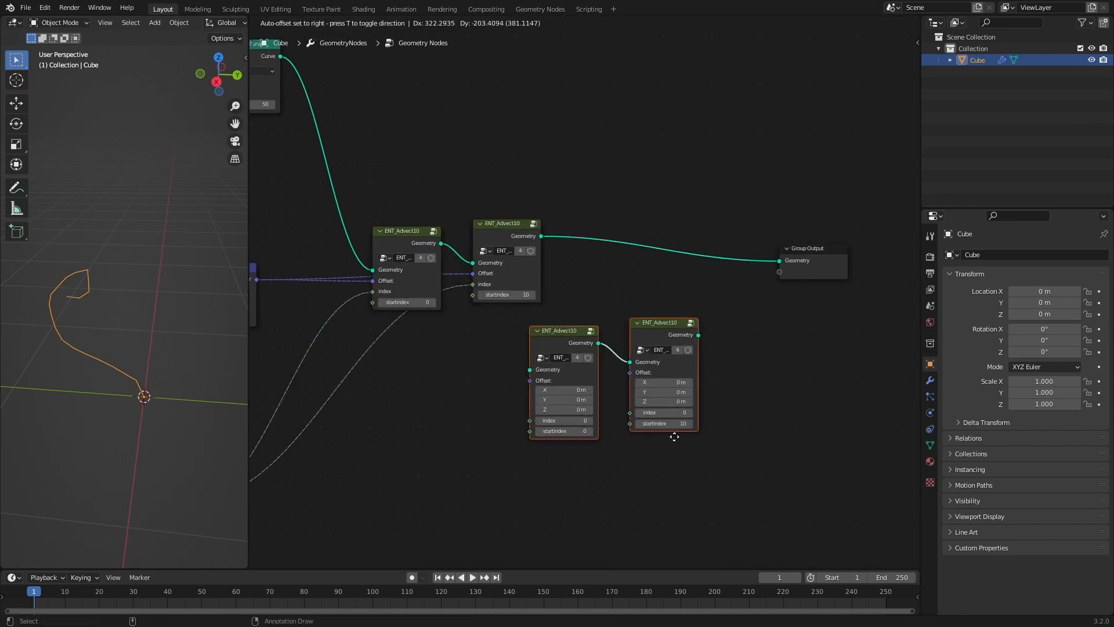
left_click(636, 315)
- Add one more ENT_Advect10 copy, connect its Geometry input to the end of the duplicated pair, and arrange the three copies in a row
key("ctrl+v")
left_click_drag(726, 340, 776, 369)
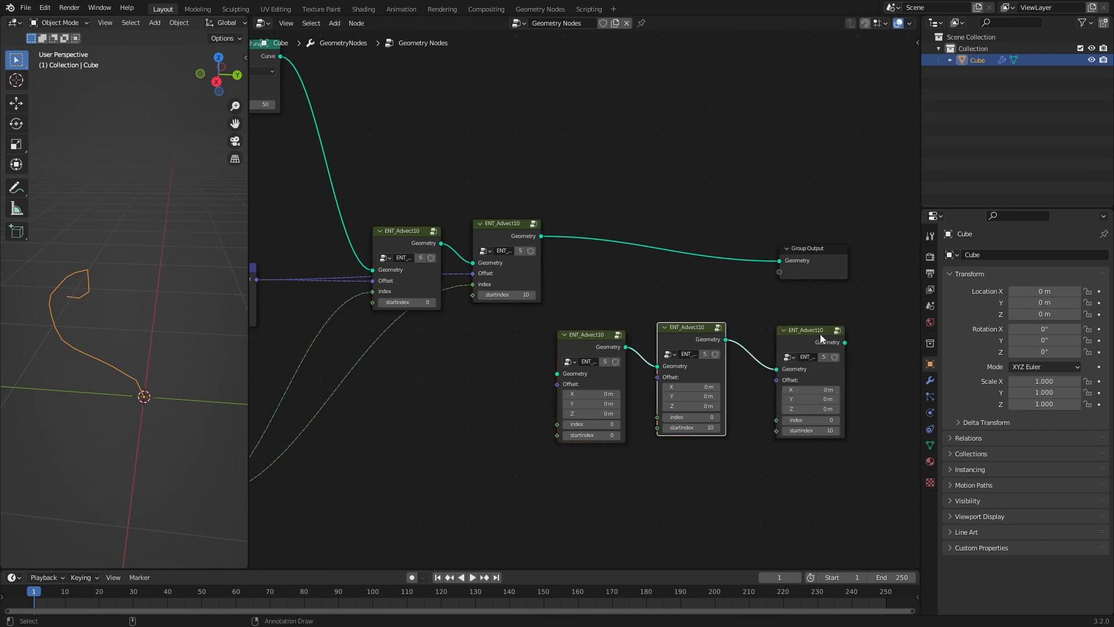
left_click_drag(774, 331, 755, 333)
left_click_drag(580, 301, 798, 340)
key("g")
left_click(576, 278)
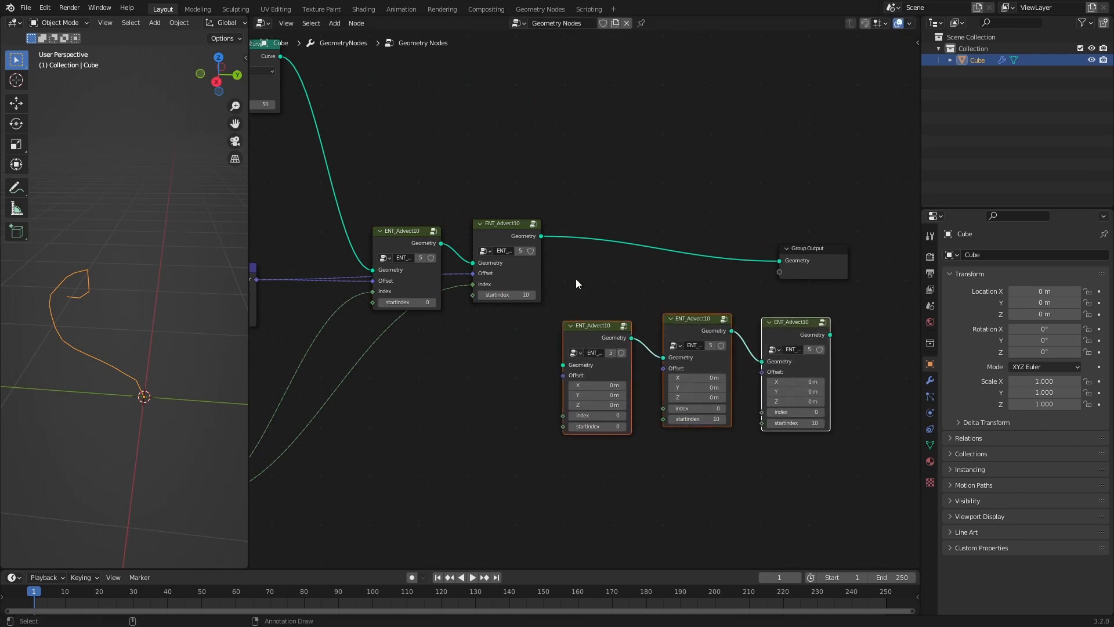
- Connect the three copied groups between the second ENT_Advect10 and the Group Output, and move them in line with the chain
left_click_drag(540, 236, 567, 364)
left_click_drag(831, 335, 780, 260)
left_click_drag(784, 319, 784, 237)
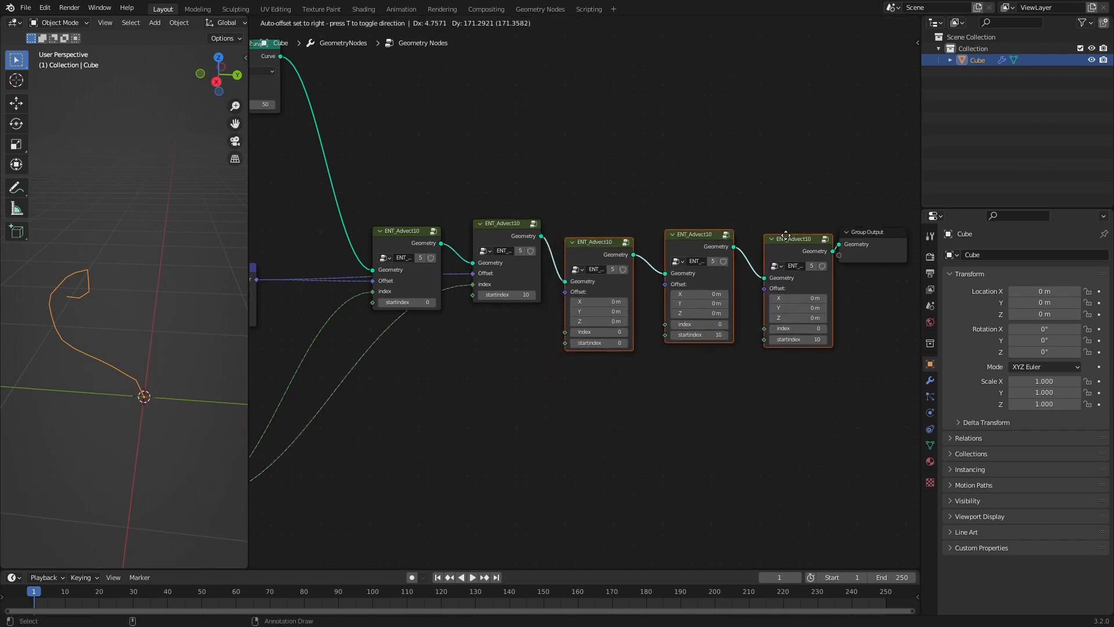
left_click(639, 402)
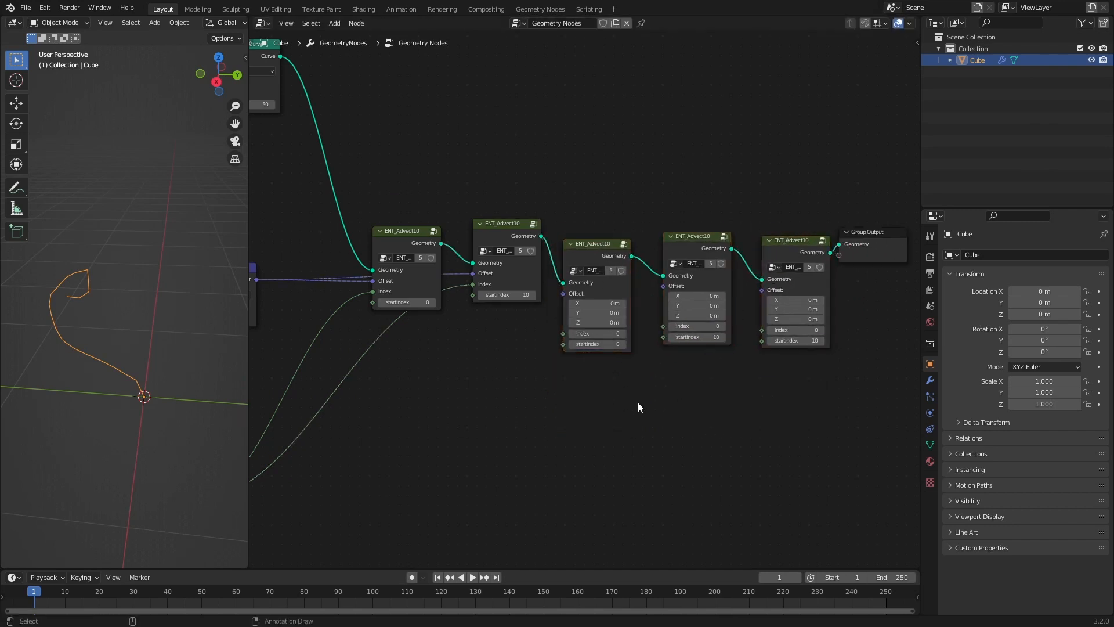
- Connect the Multiply vector to Offset and the Index node to index on the three new ENT_Advect10 groups
middle_click_drag(538, 413, 598, 354)
scroll(596, 347, "down", 1)
left_click_drag(353, 236, 706, 241)
left_click_drag(352, 236, 791, 246)
left_click_drag(298, 427, 706, 251)
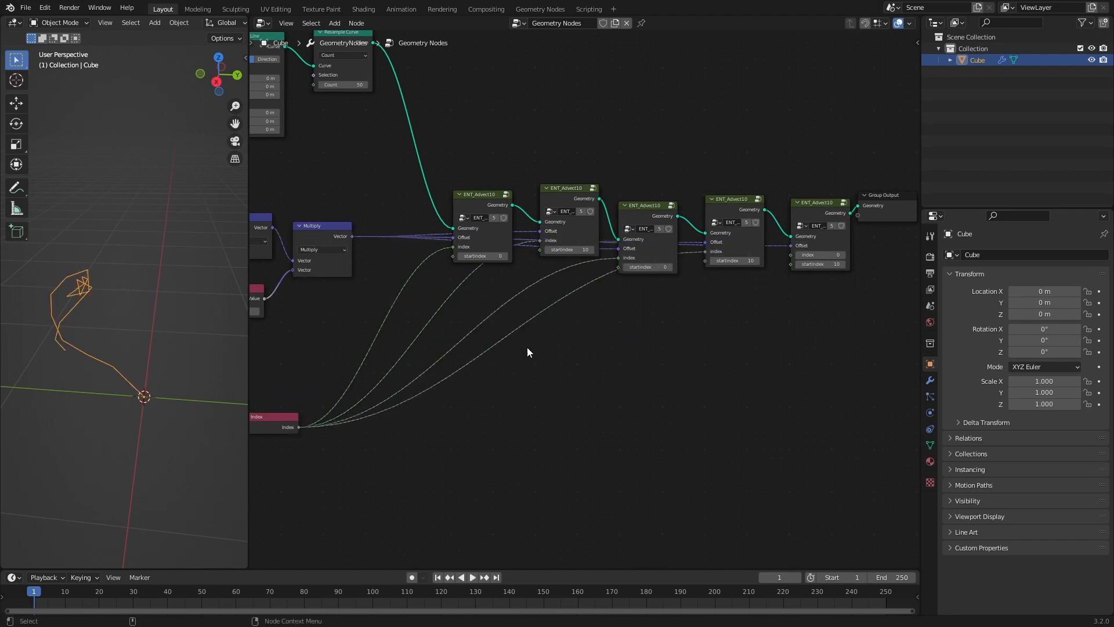
left_click_drag(299, 427, 791, 255)
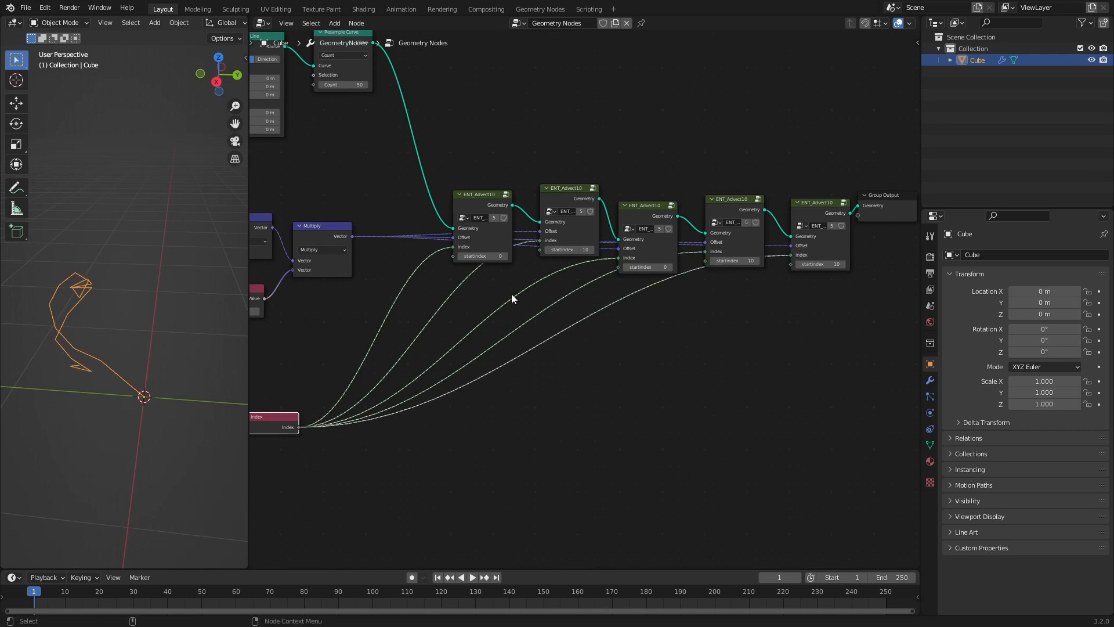
- Set startindex to 20, 30 and 40 on the third, fourth and fifth ENT_Advect10 groups
left_click(667, 267)
type("20")
key("Return")
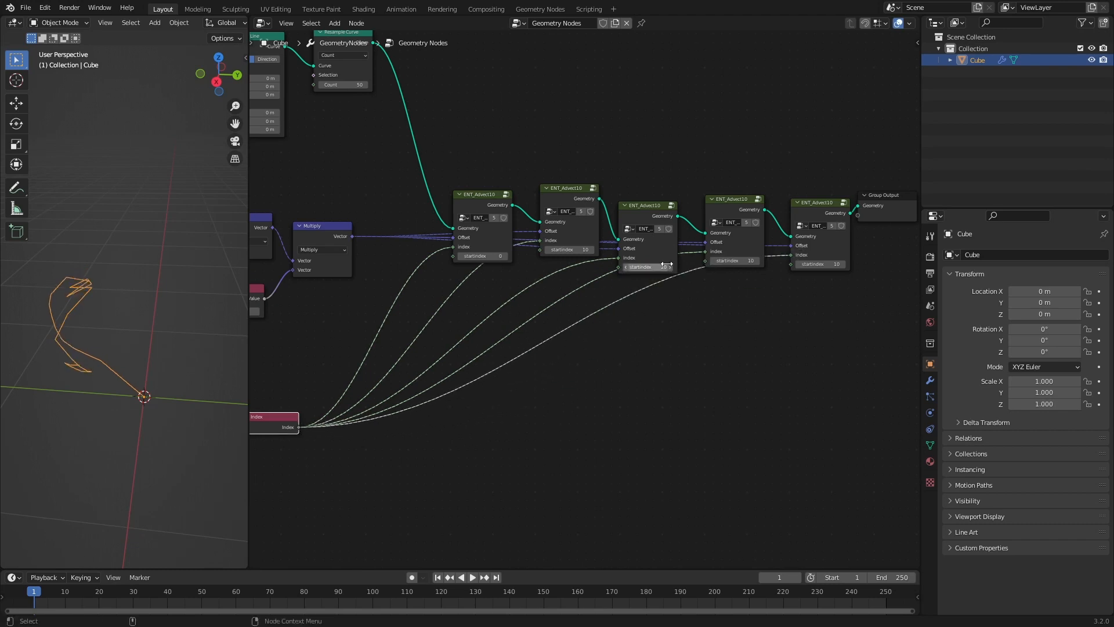
left_click(735, 261)
type("30")
key("Return")
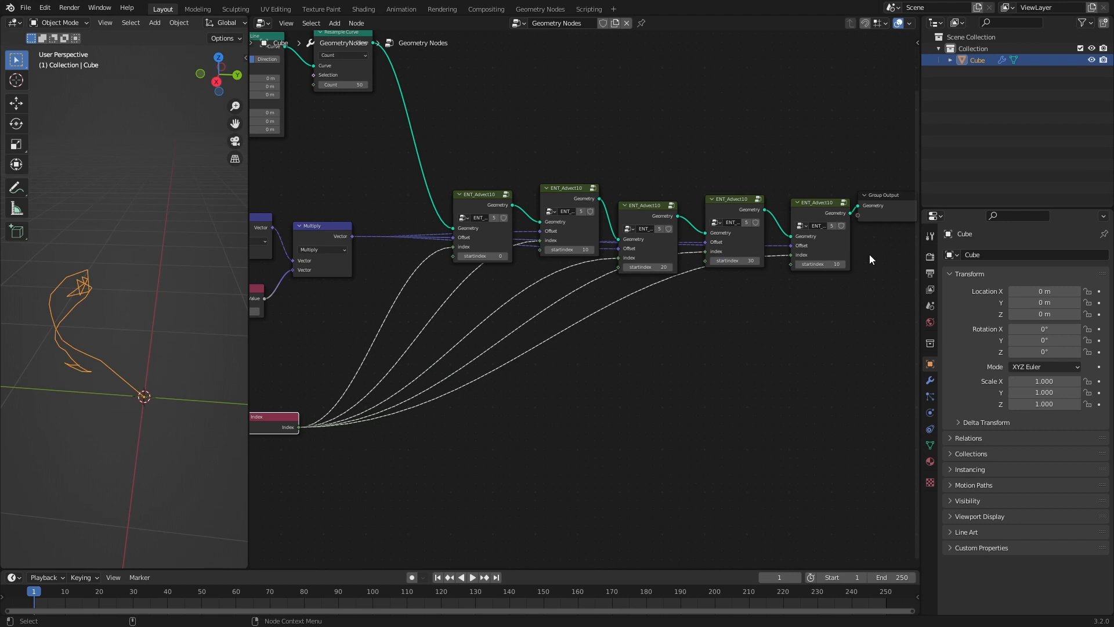
left_click(830, 264)
type("40")
key("Return")
- Try X values of 7.6 and 0.2 in the Add node feeding the Noise Texture while viewing the curve from different angles
middle_click_drag(72, 340, 85, 388)
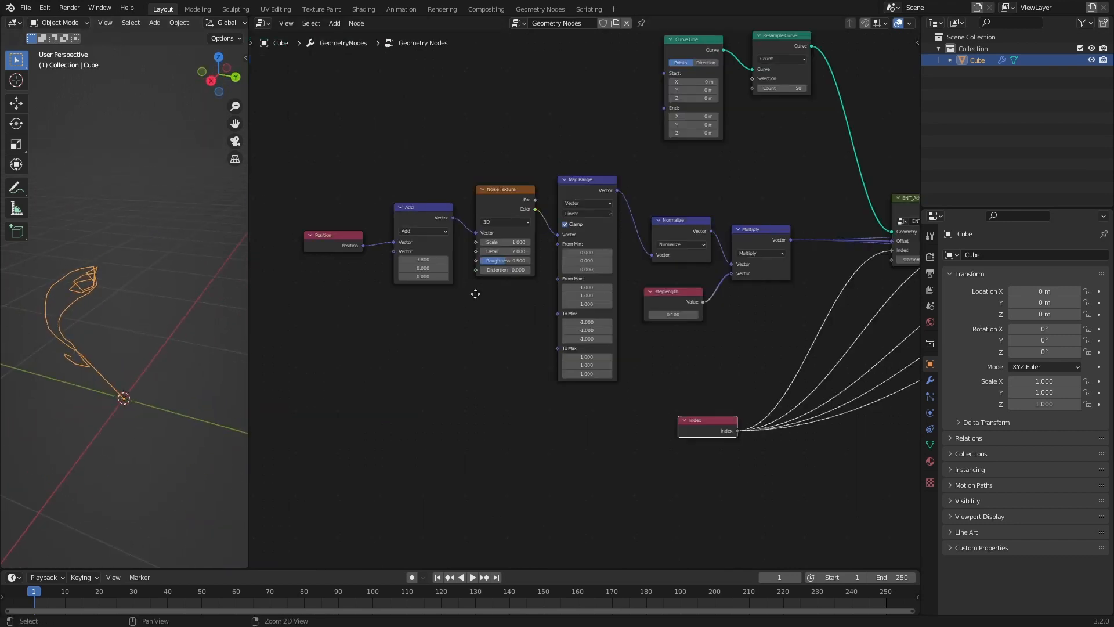
scroll(478, 228, "up", 8)
middle_click_drag(479, 229, 572, 258)
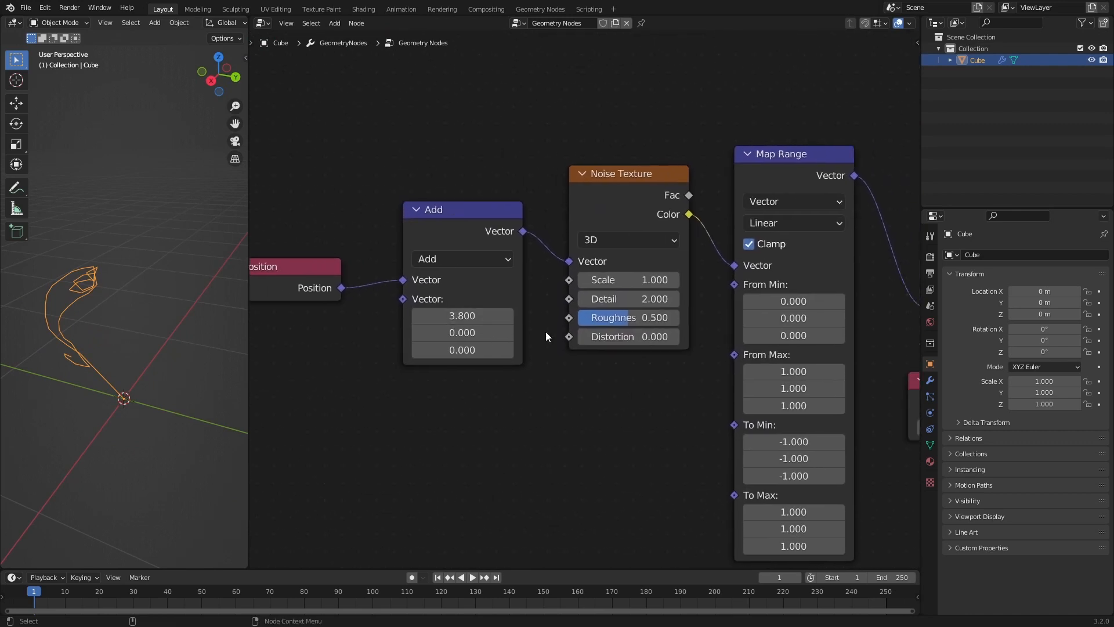
left_click_drag(464, 316, 508, 316)
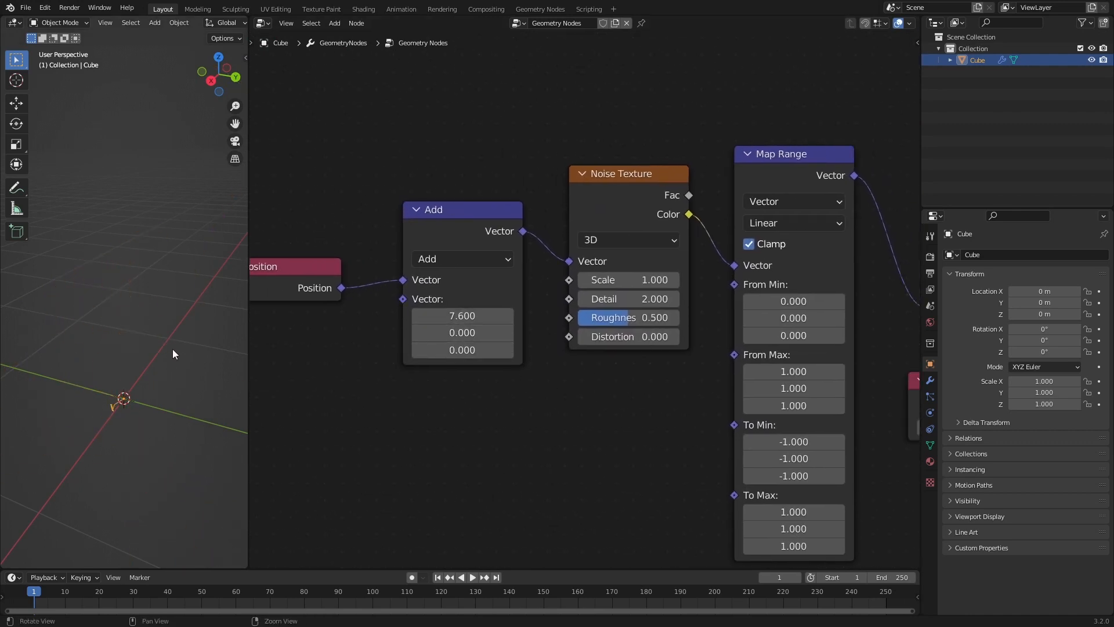
middle_click_drag(172, 350, 139, 385)
left_click_drag(460, 315, 424, 326)
middle_click_drag(160, 392, 167, 322)
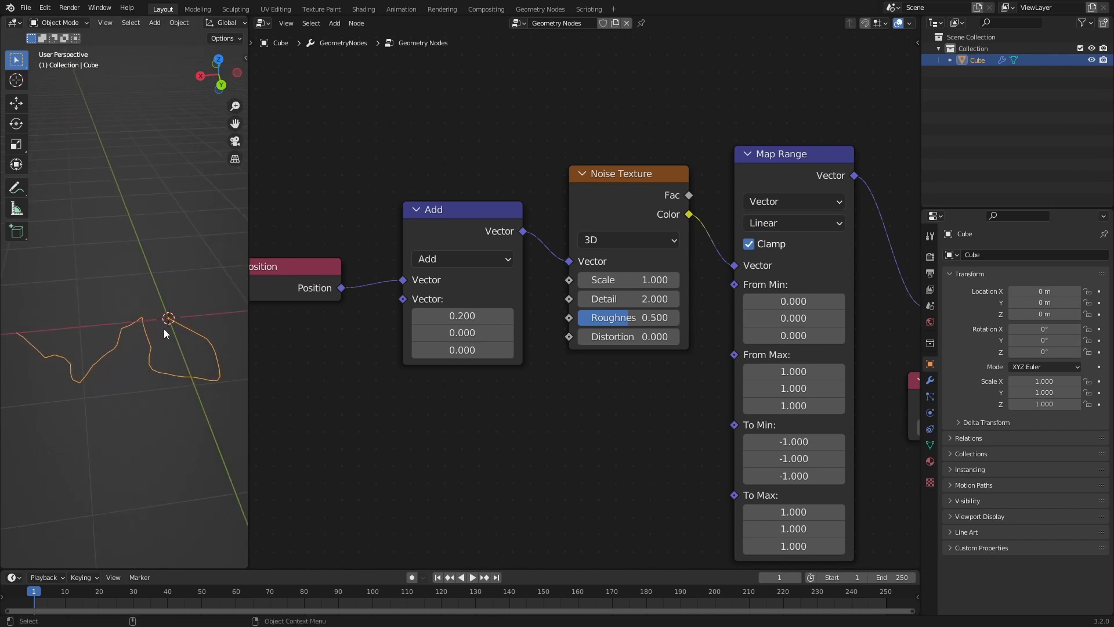
- Set the Noise Texture detail to 0
scroll(652, 390, "down", 3)
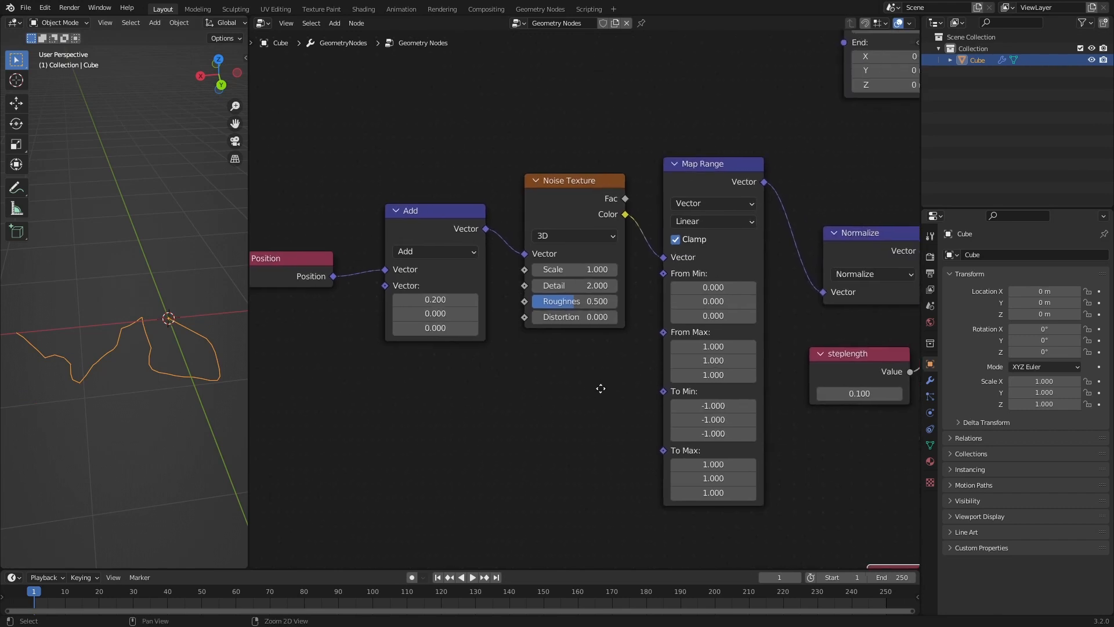
left_click(558, 290)
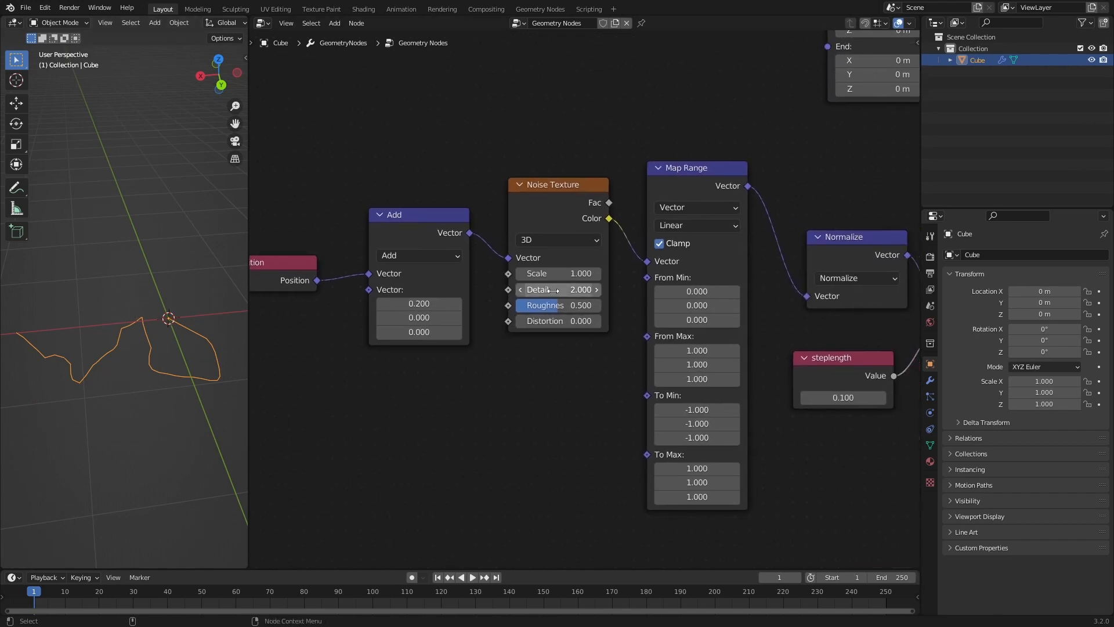
type("0")
key("Return")
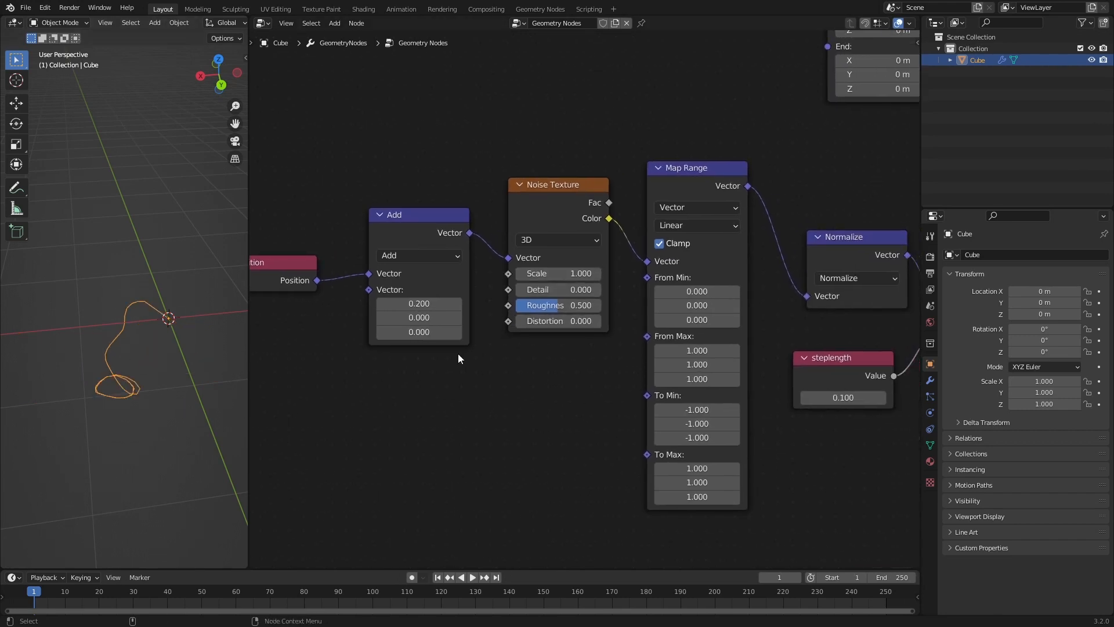
- Set the steplength value to 0.05
middle_click_drag(720, 410, 508, 394)
left_click(632, 377)
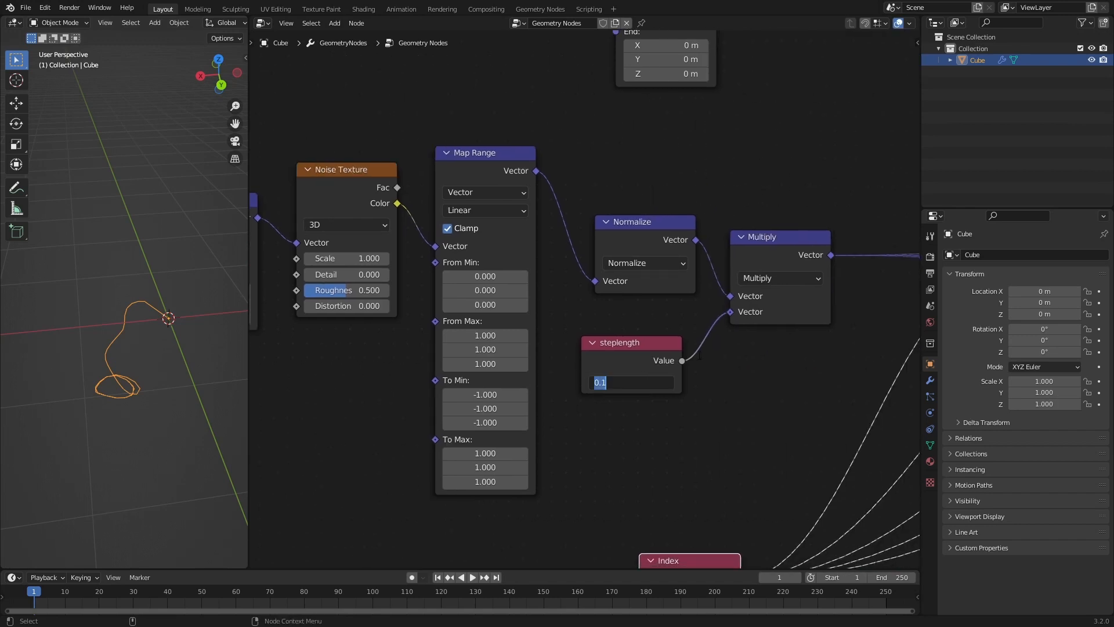
type("0.05")
key("Return")
- Set the X value of the Add node feeding the Noise Texture to -1.24 and orbit around the curve
middle_click_drag(184, 387, 552, 331)
left_click_drag(498, 285, 420, 386)
middle_click_drag(151, 325, 125, 341)
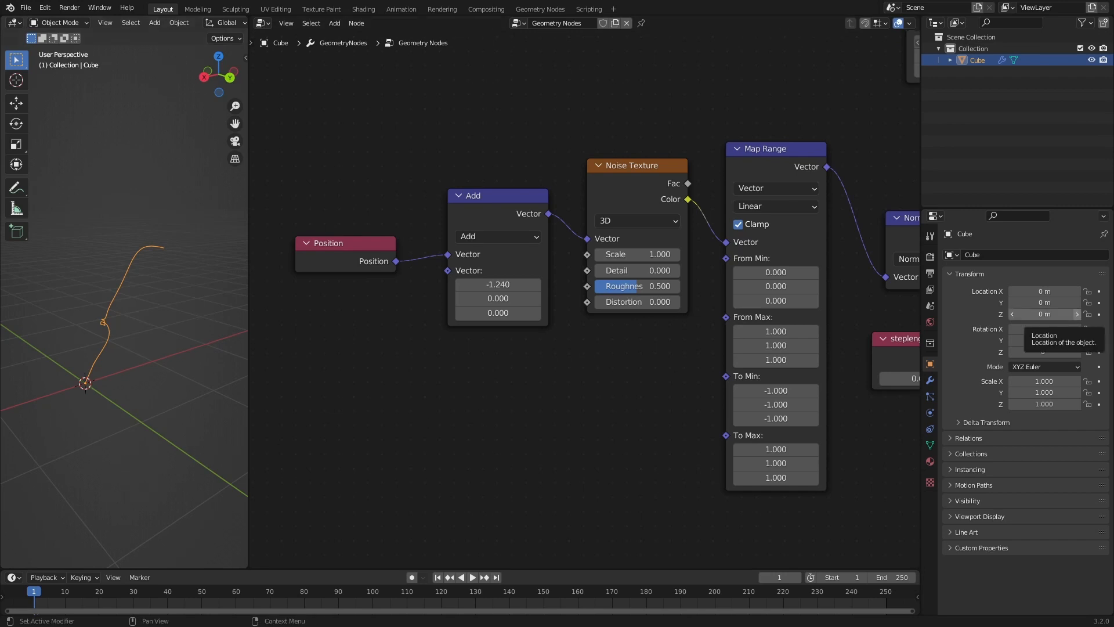
- Move the Group Input node away from the Curve Line node to free space in the node tree
scroll(611, 363, "down", 4)
middle_click_drag(583, 397, 488, 448)
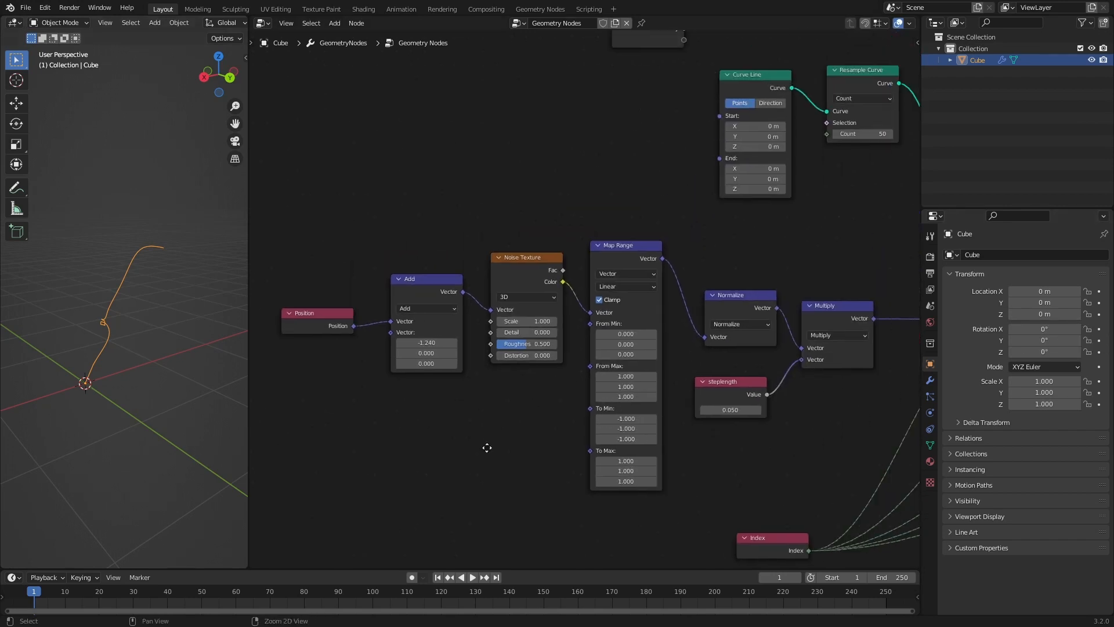
middle_click_drag(596, 171, 526, 255)
left_click_drag(571, 102, 307, 124)
- Add a Grid node near the Group Input and set its Vertices X and Vertices Y to 10
key("shift+a")
left_click(443, 159)
type("grid")
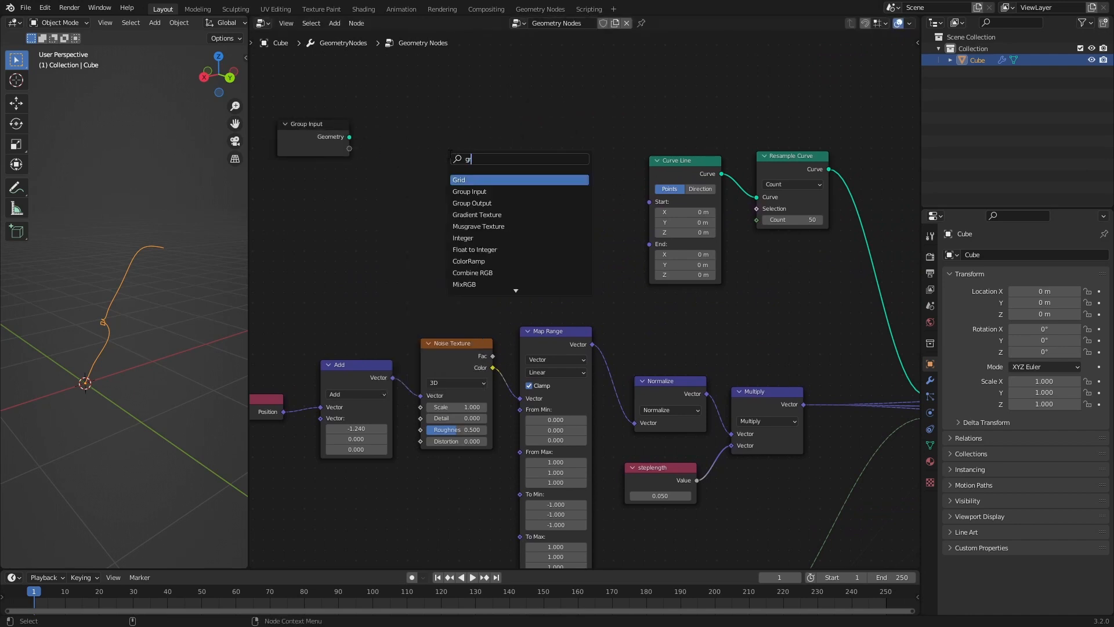
key("Return")
left_click(506, 180)
left_click_drag(504, 176, 518, 201)
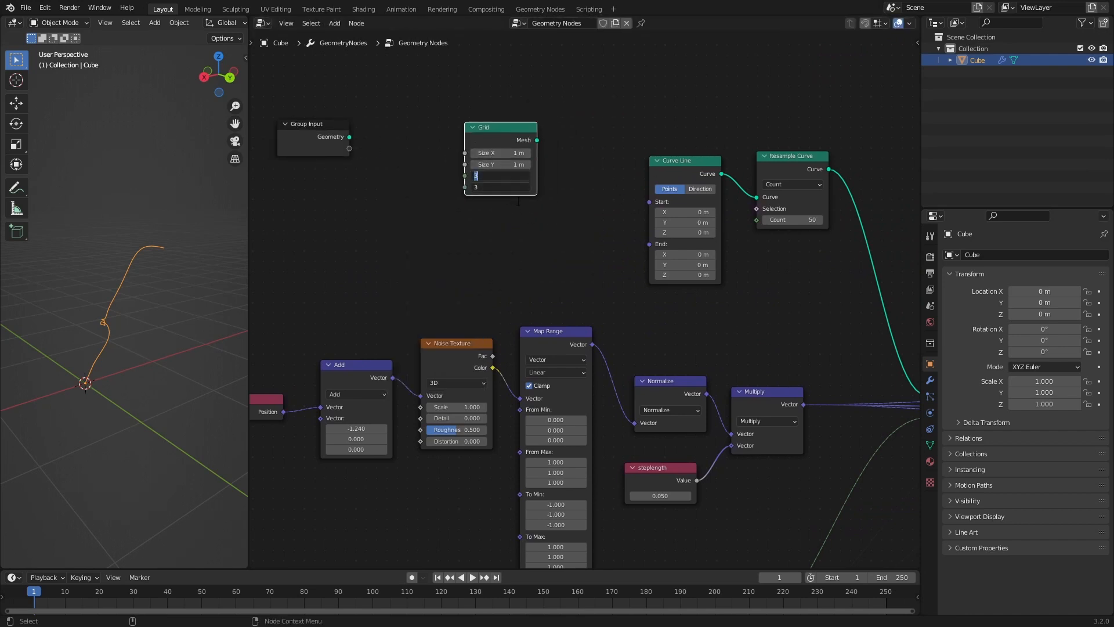
type("10")
key("Return")
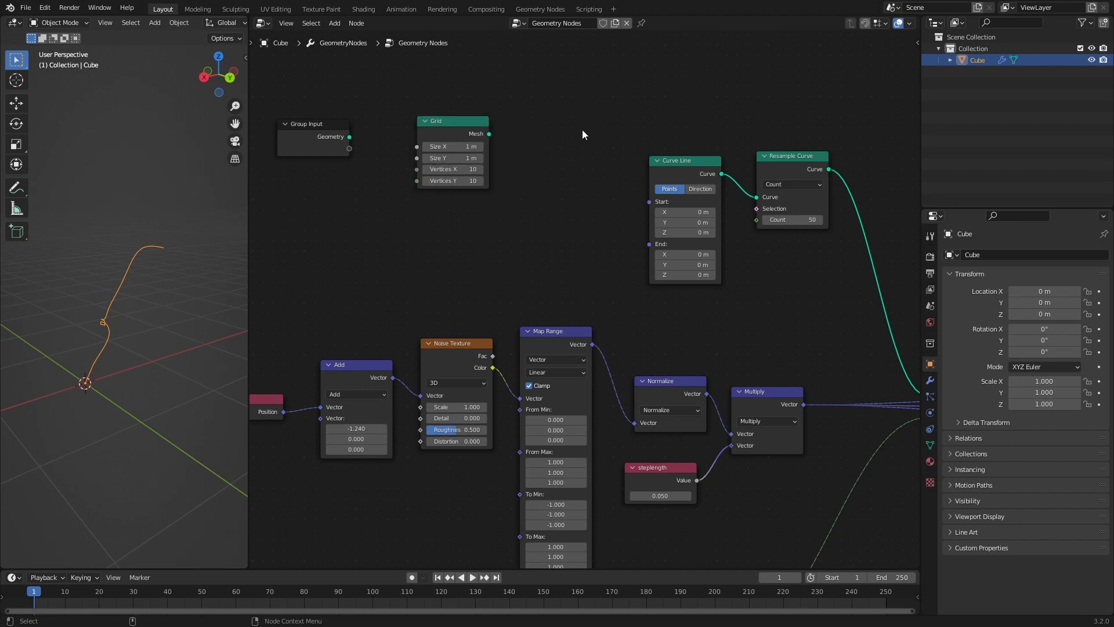
- Move the Curve Line and Resample Curve nodes together to just beneath the Grid node
left_click_drag(585, 104, 824, 271)
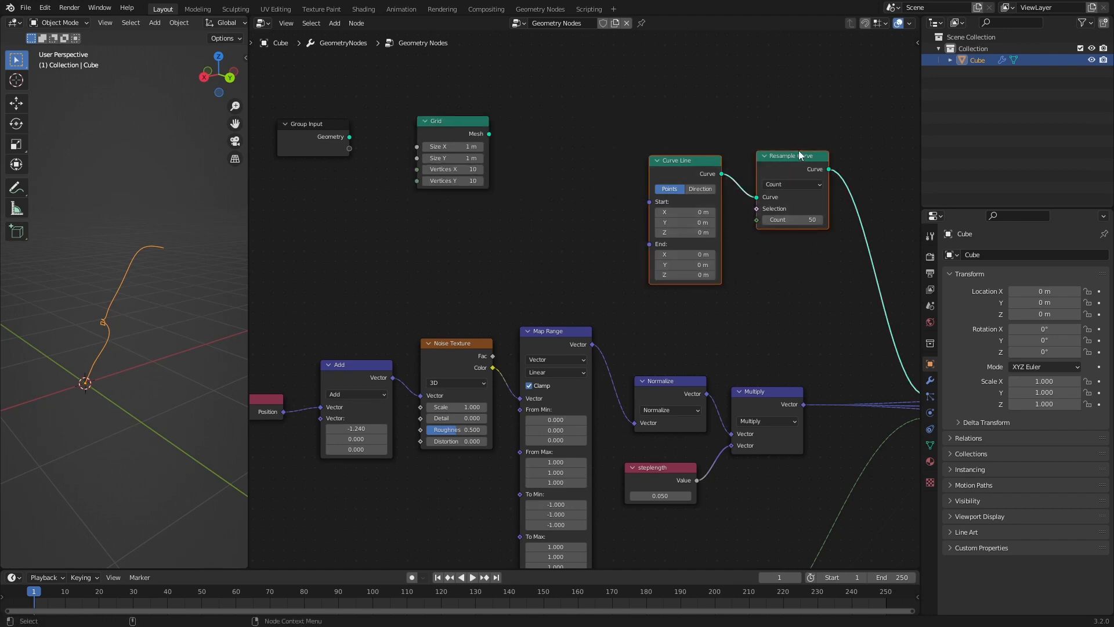
left_click_drag(798, 152, 552, 188)
left_click(646, 155)
- Add an Instance on Points node, feeding the Grid mesh into Points and the Resample Curve output into Instance
key("shift+a")
left_click(712, 146)
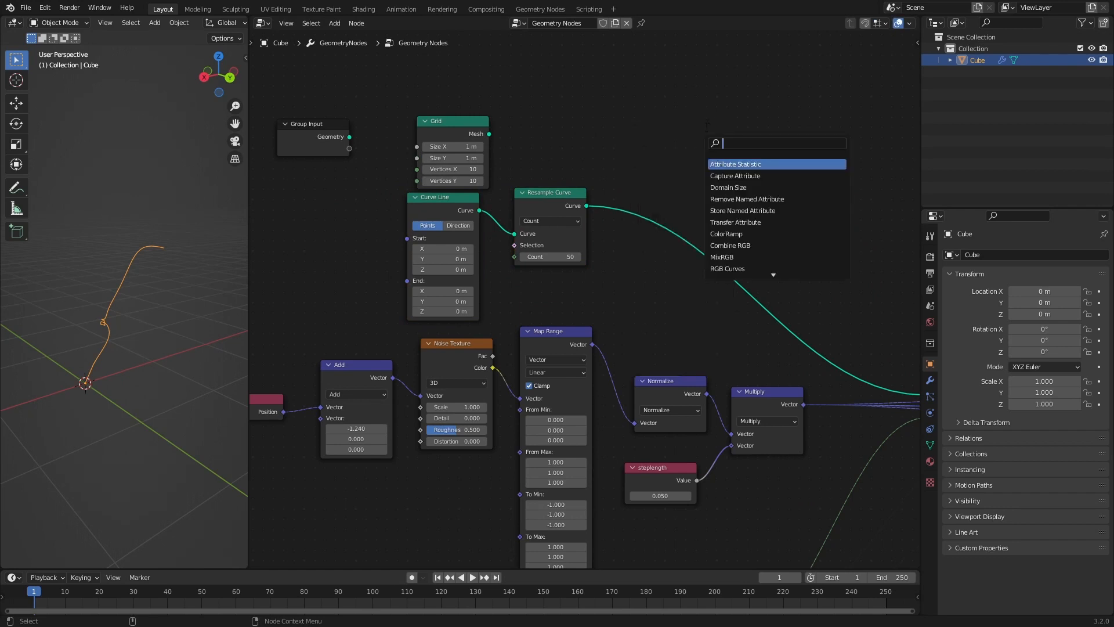
type("ins")
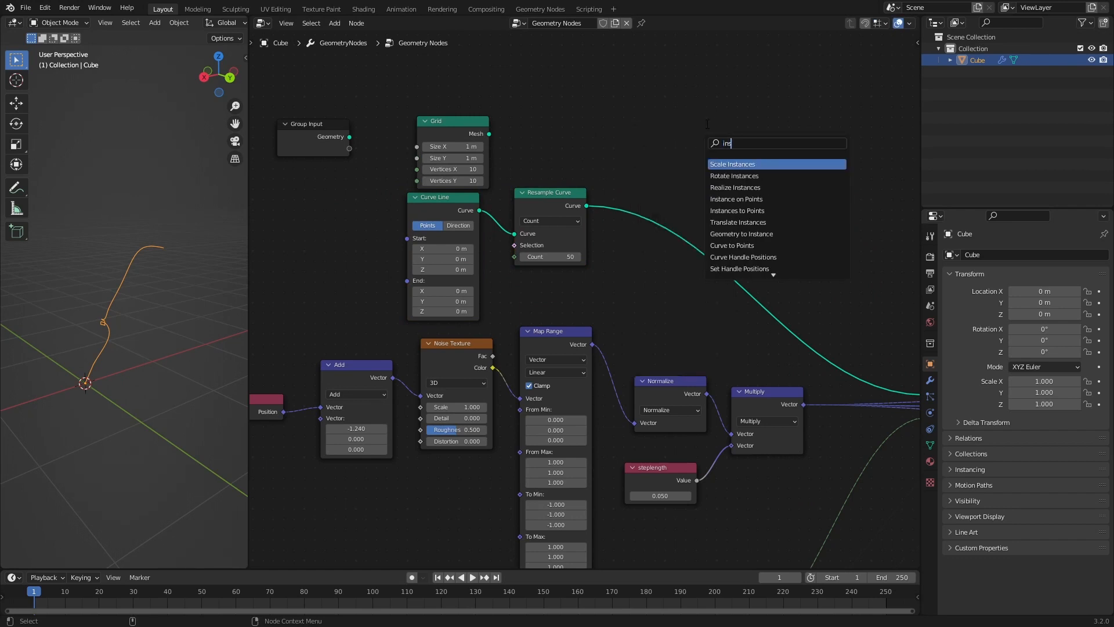
left_click(755, 199)
left_click(781, 133)
left_click_drag(463, 121, 740, 118)
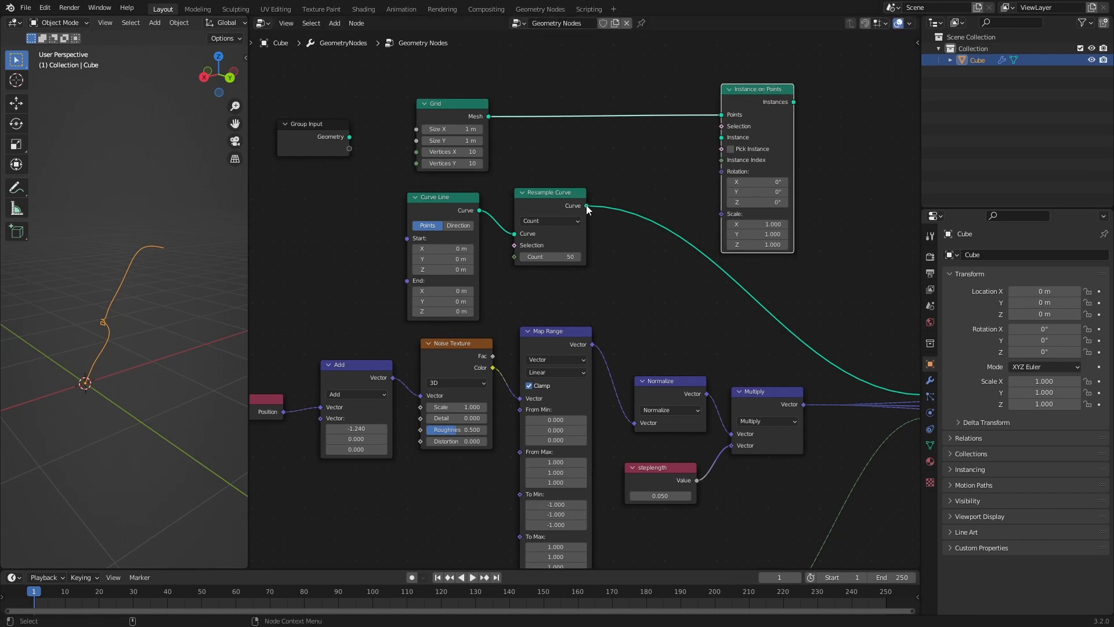
left_click_drag(587, 206, 722, 138)
- Move the Group Output beside the Instance on Points node and connect Instances to its Geometry input
middle_click_drag(771, 290, 608, 286)
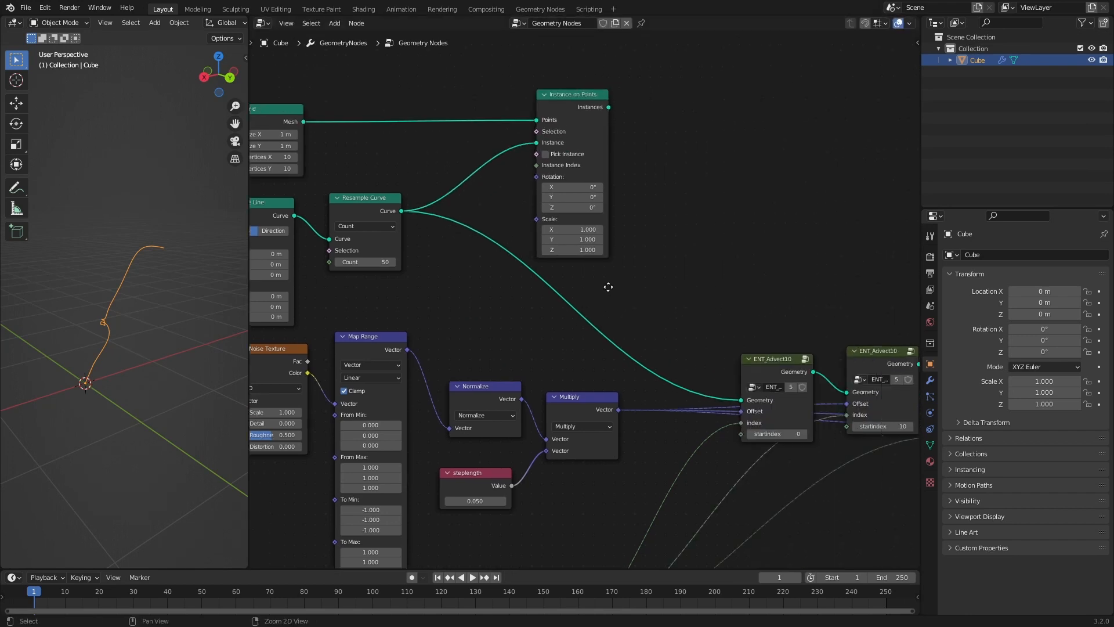
scroll(608, 287, "down", 3)
left_click_drag(826, 329, 543, 185)
middle_click_drag(567, 229, 662, 273)
scroll(497, 267, "up", 10)
middle_click_drag(699, 239, 579, 252)
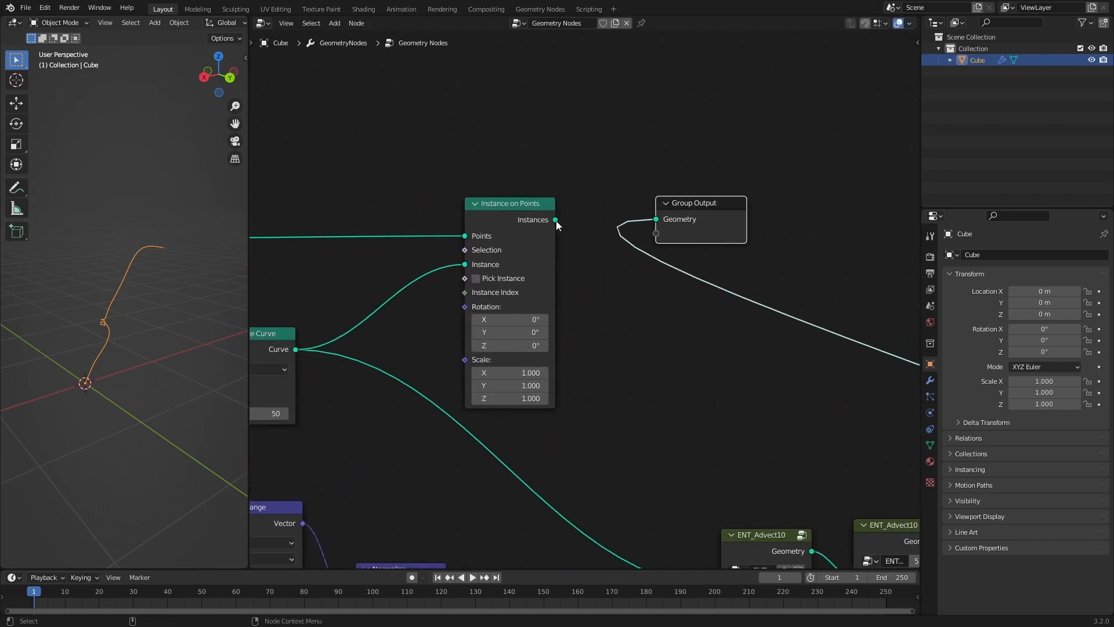
left_click_drag(556, 222, 668, 220)
- Try a Curve Line end Z of 1 m, orbit around the instanced lines, and reset the value to 0 m
middle_click_drag(255, 304, 574, 245)
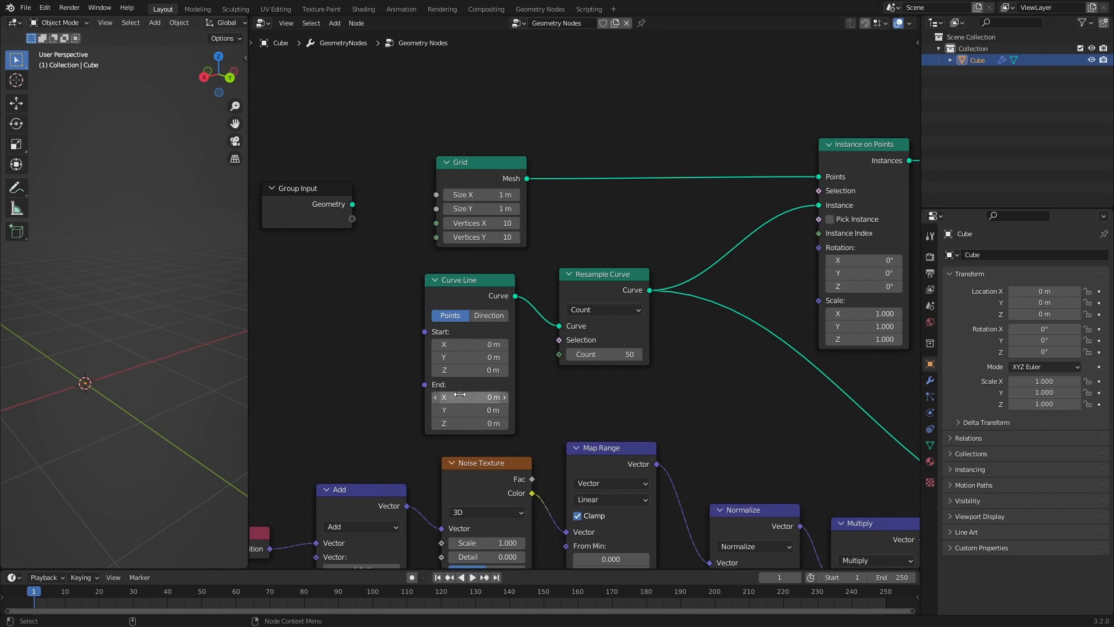
left_click(466, 427)
type("1")
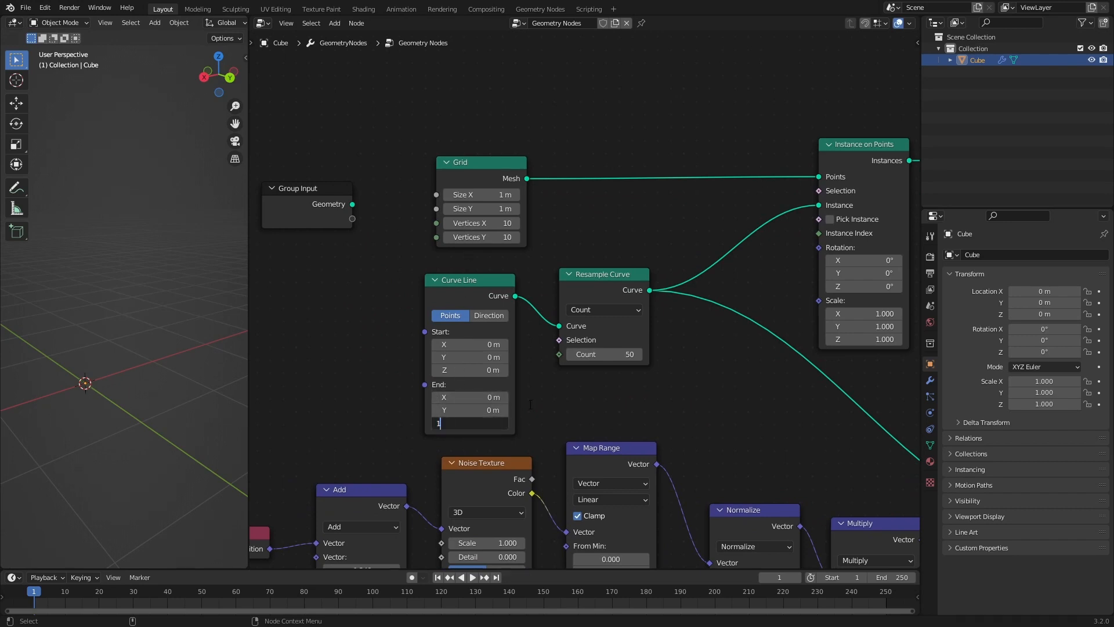
key("Return")
middle_click_drag(126, 315, 197, 348)
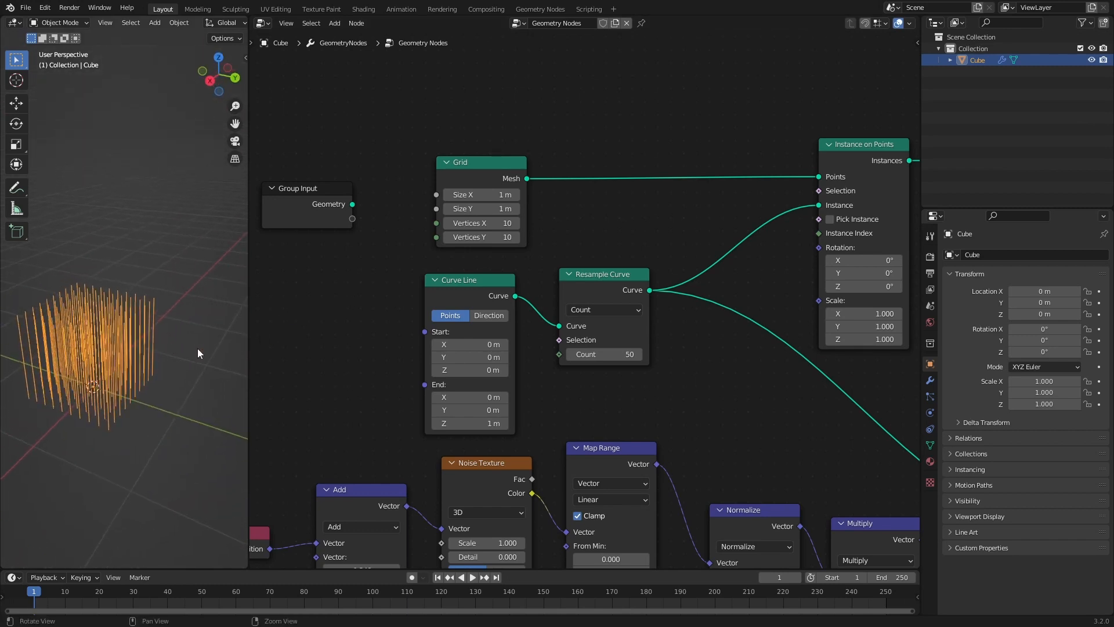
left_click(468, 423)
type("0")
key("Return")
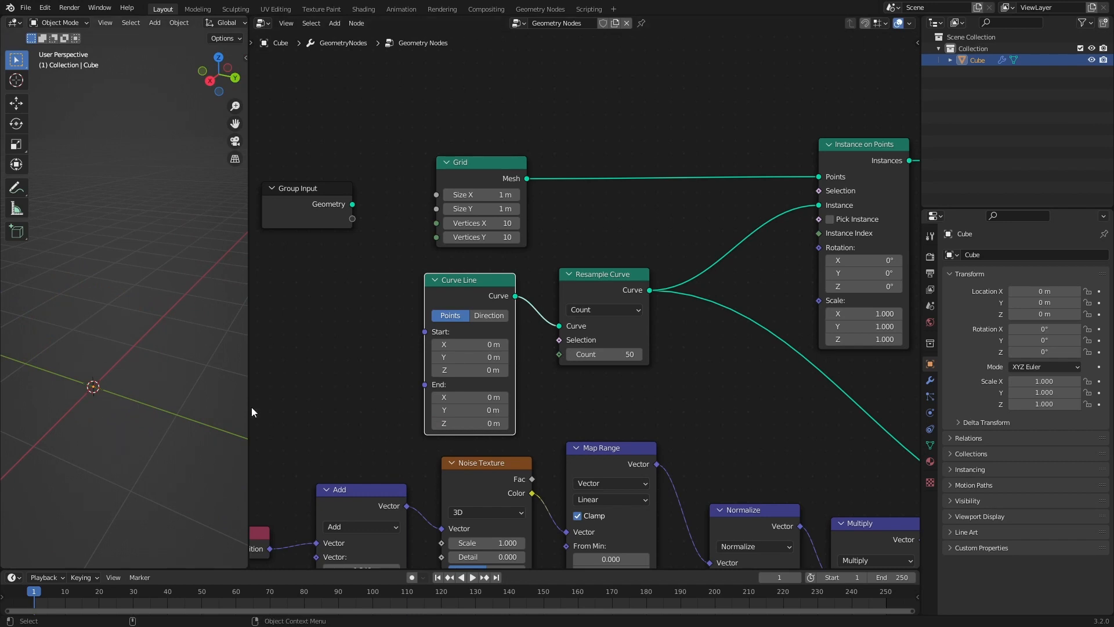
left_click(781, 385)
middle_click_drag(781, 386, 571, 383)
middle_click_drag(864, 412, 618, 274)
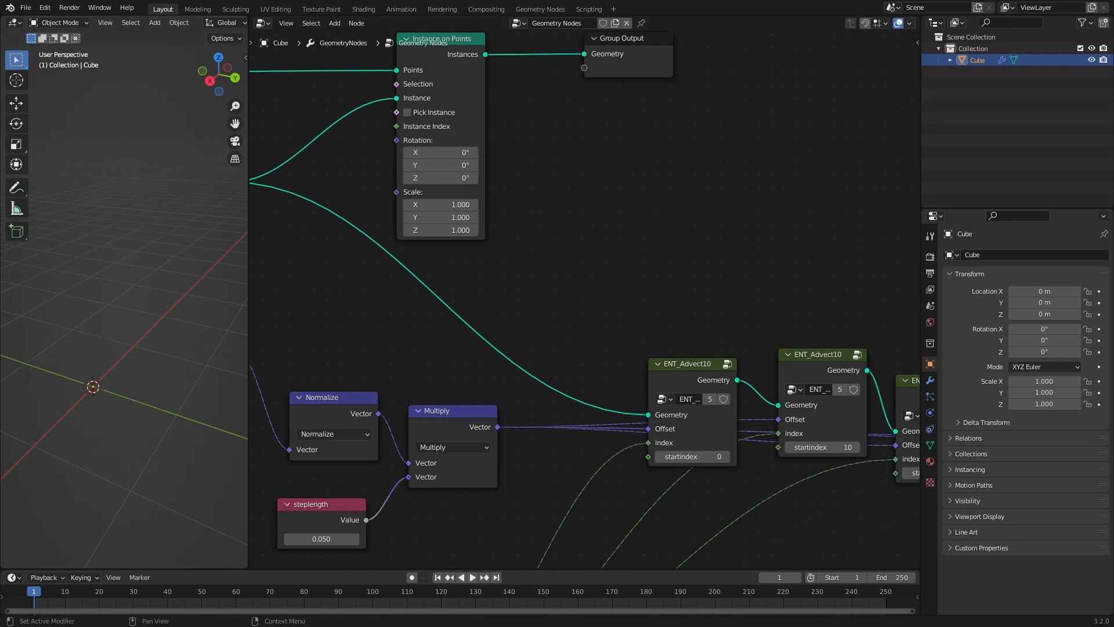
middle_click_drag(563, 177, 542, 324)
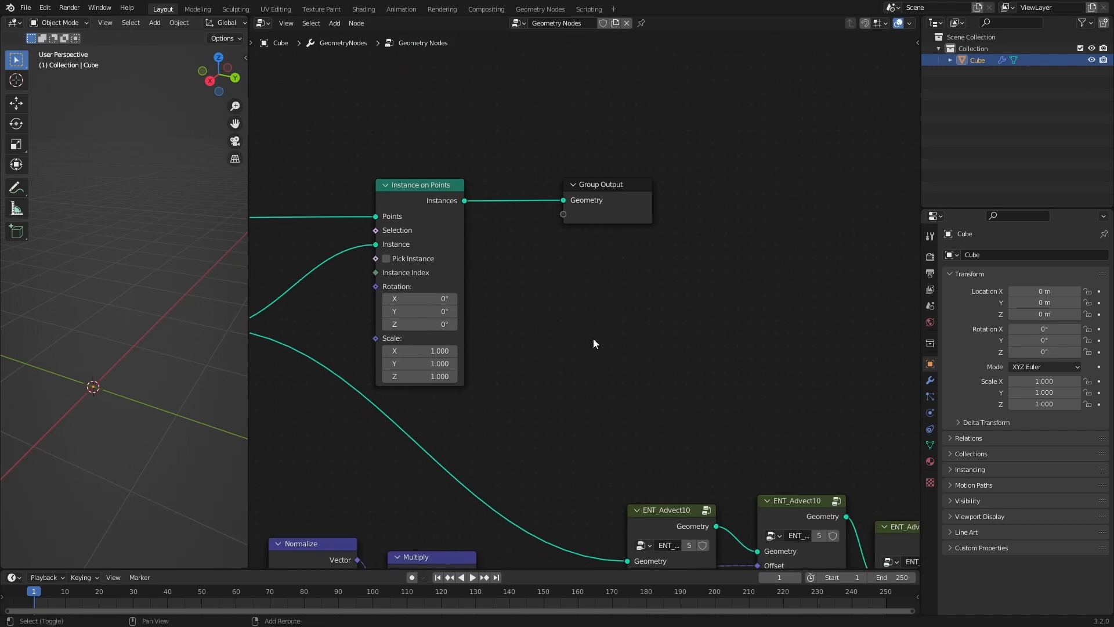
- Add a Realize Instances node and move Group Output farther away from Instance on Points to make room
key("shift+a")
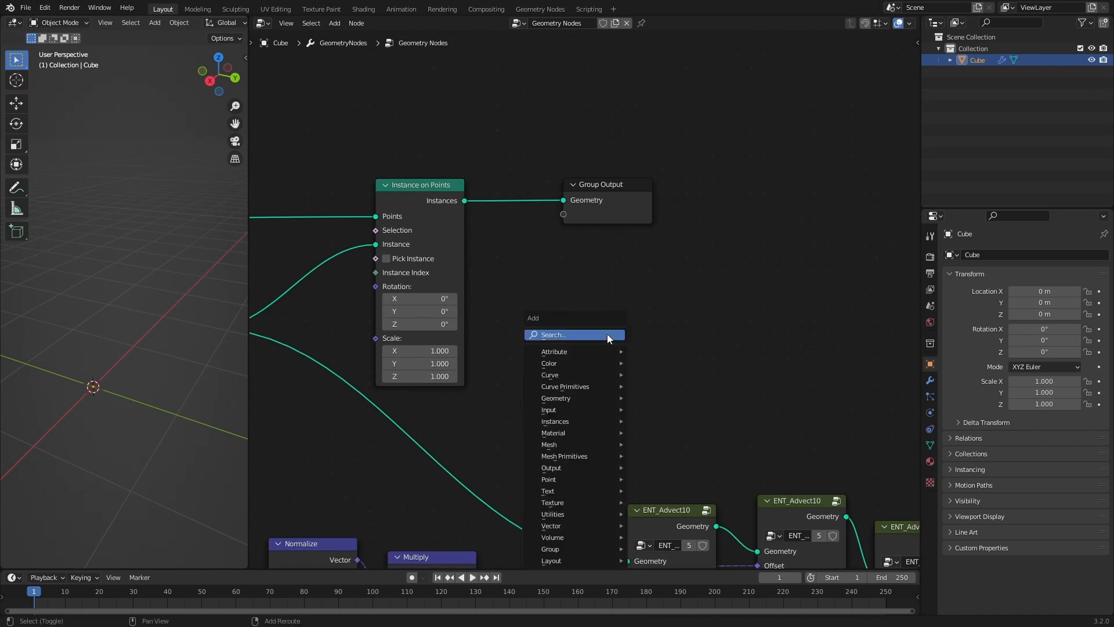
left_click(590, 329)
type("realize")
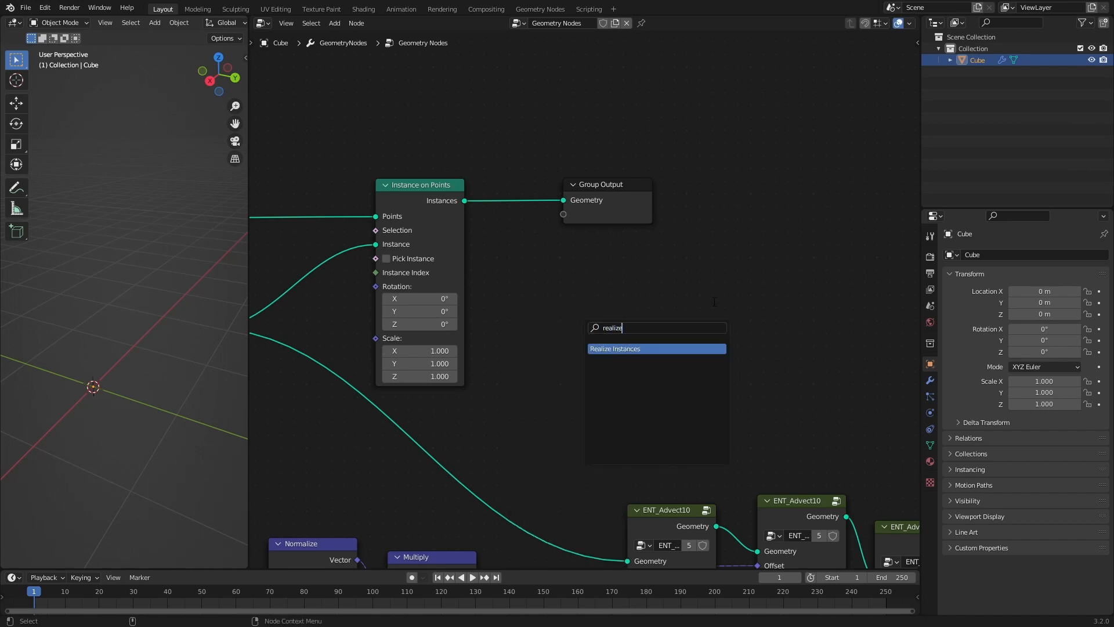
key("Return")
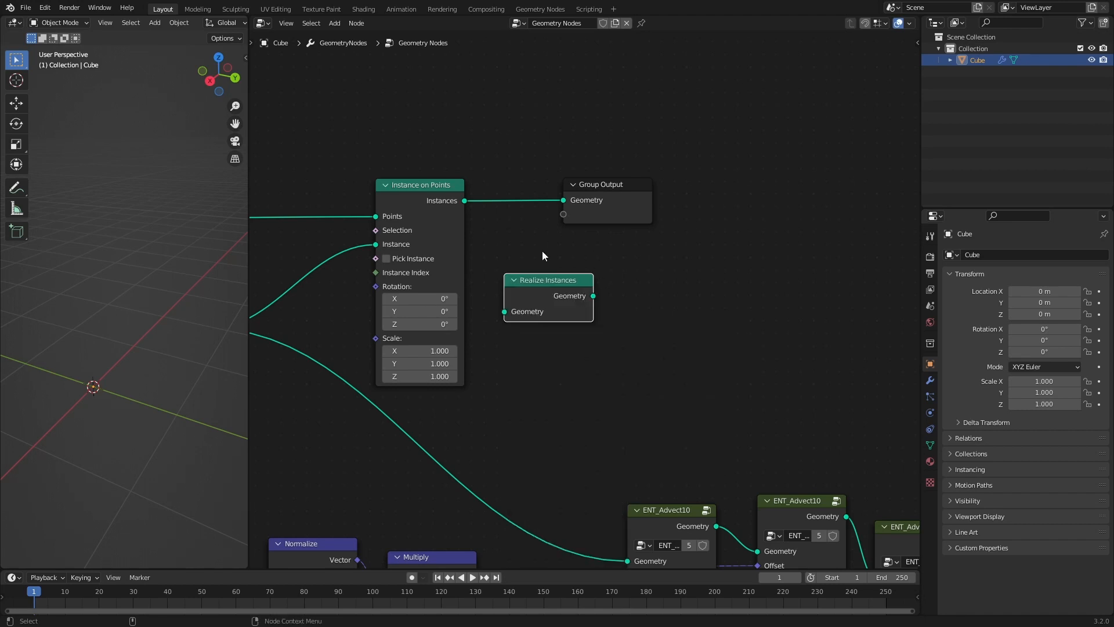
left_click_drag(604, 192, 707, 195)
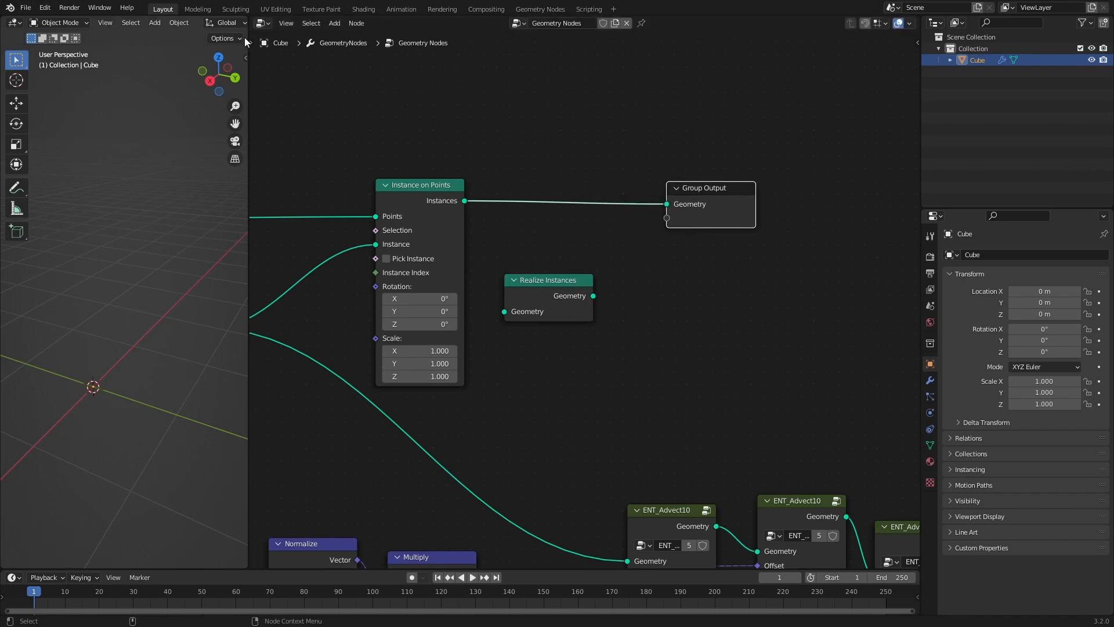
- Split the 3D viewport in two, turn the upper area into a Spreadsheet and display its Instances data
left_click_drag(245, 17, 228, 240)
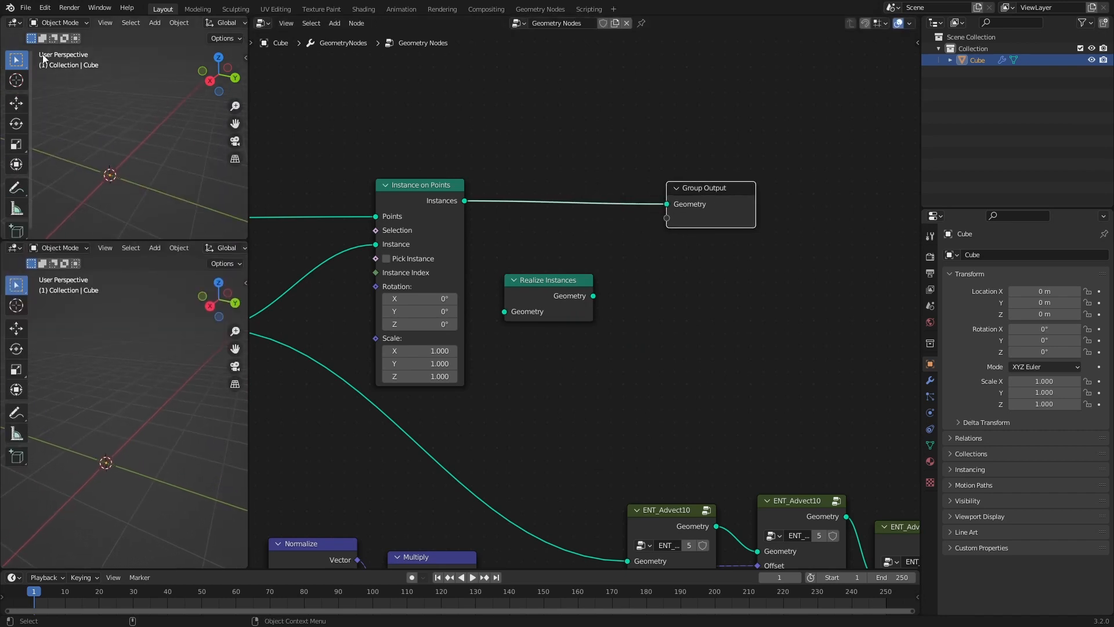
left_click(14, 22)
left_click(376, 108)
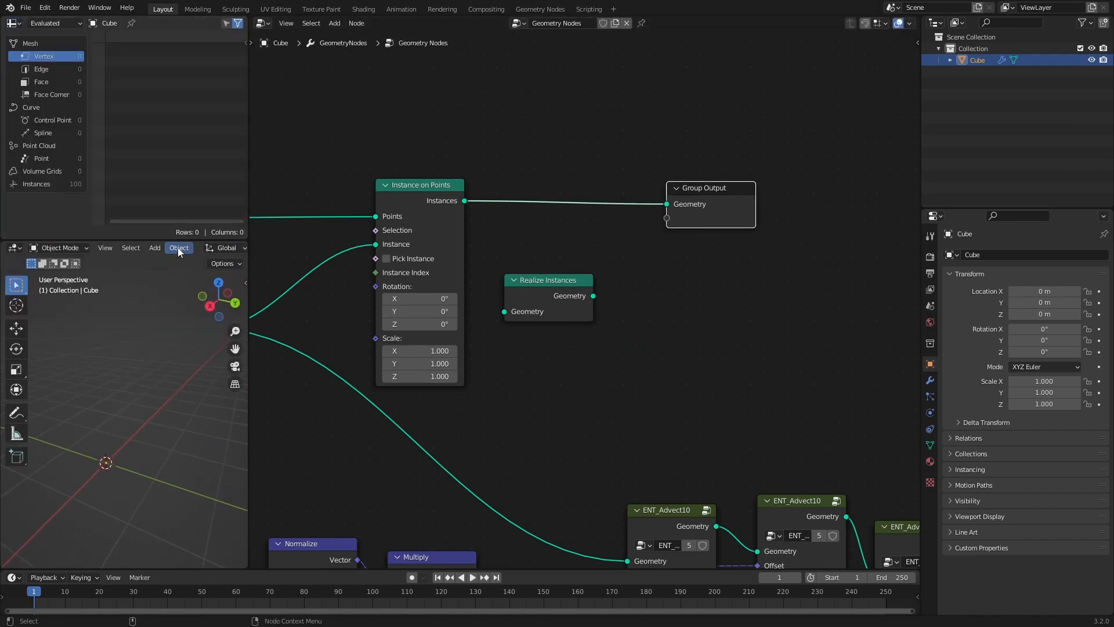
left_click(71, 184)
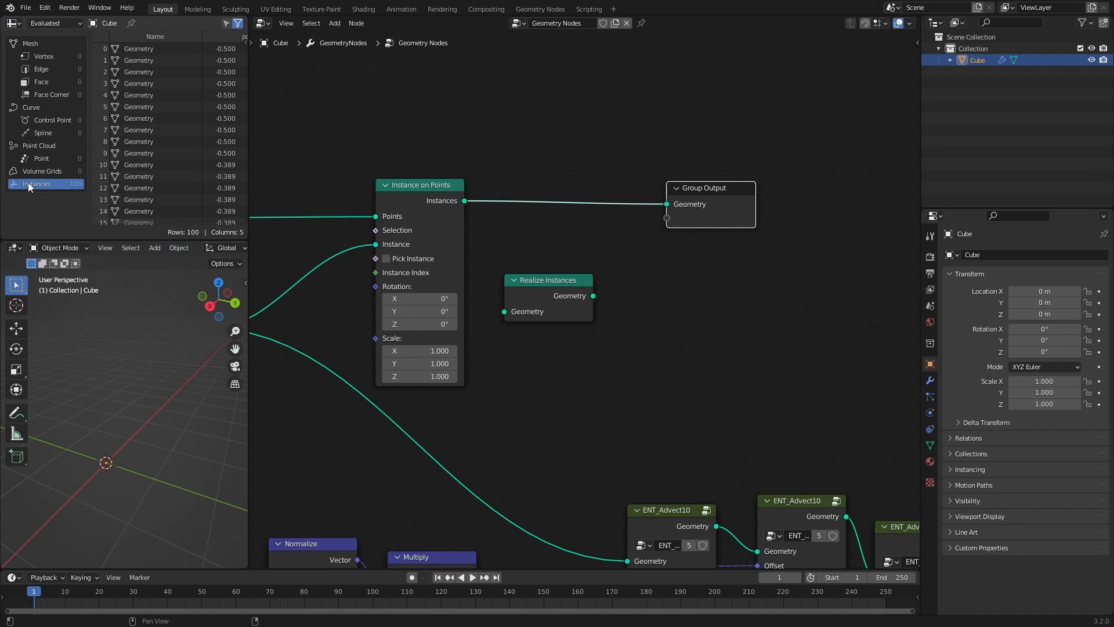
- Insert Realize Instances between Instance on Points and Group Output, and inspect the Spline and Control Point data in the Spreadsheet
left_click_drag(538, 284, 547, 193)
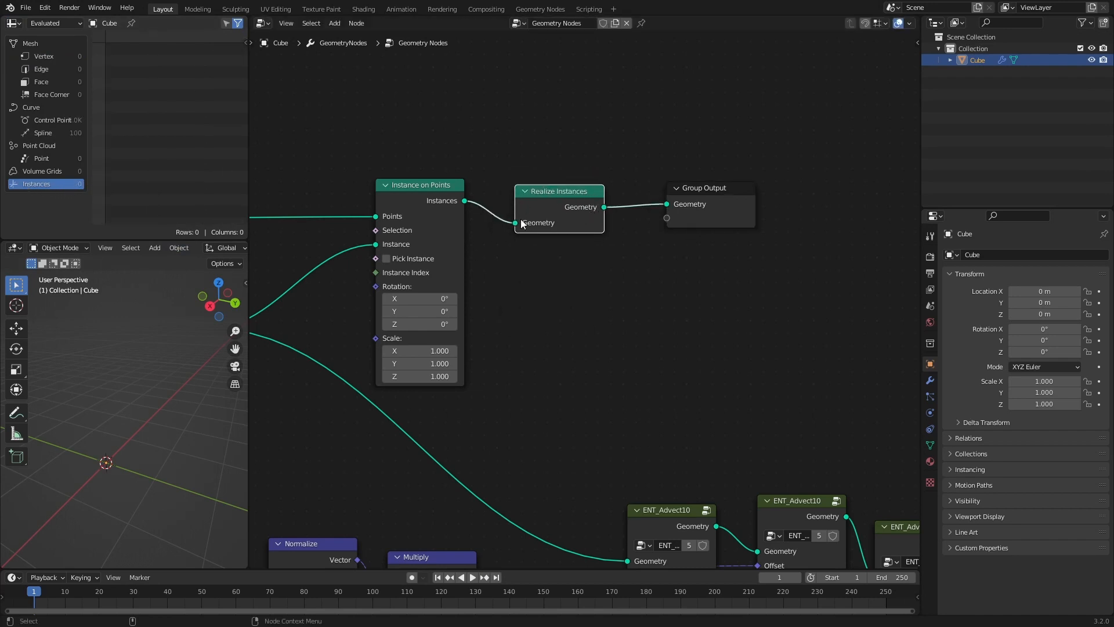
left_click(54, 134)
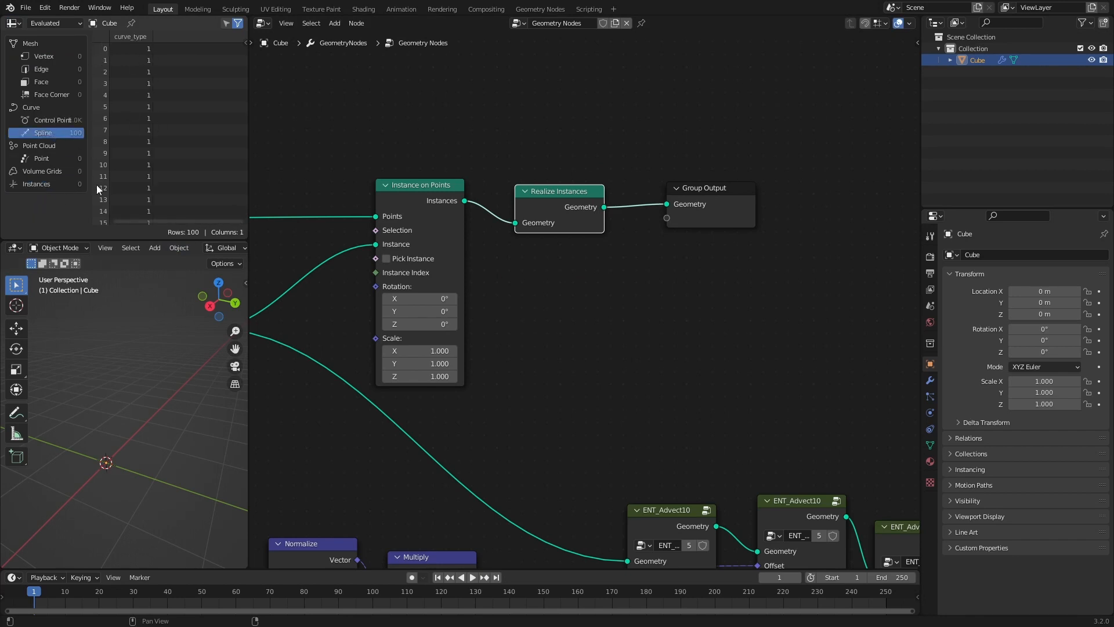
left_click(52, 120)
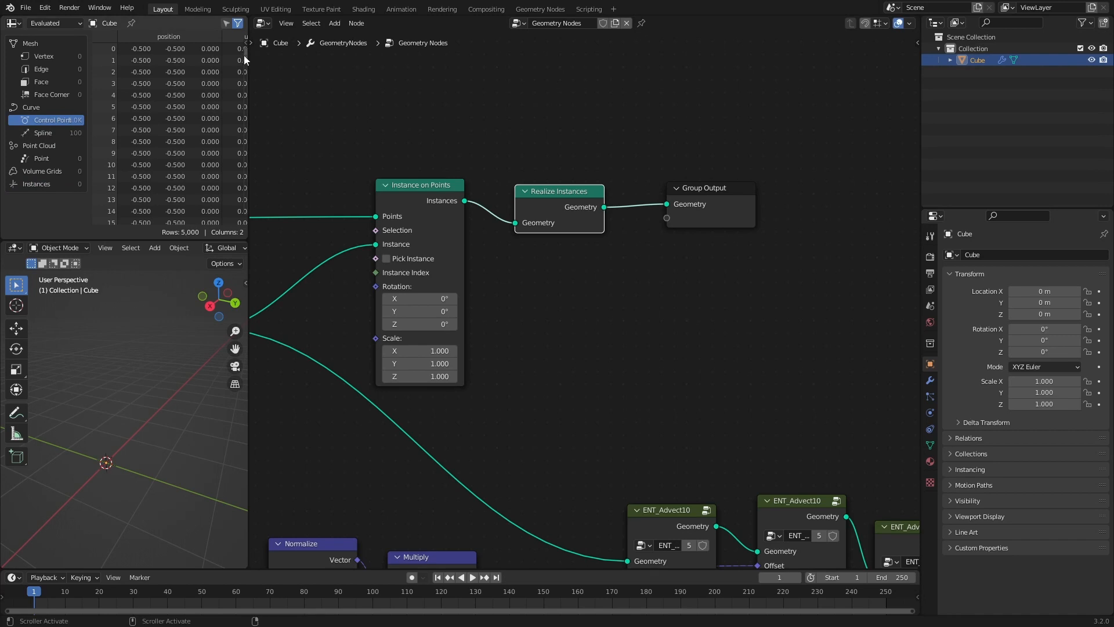
left_click_drag(244, 54, 243, 14)
left_click(616, 257)
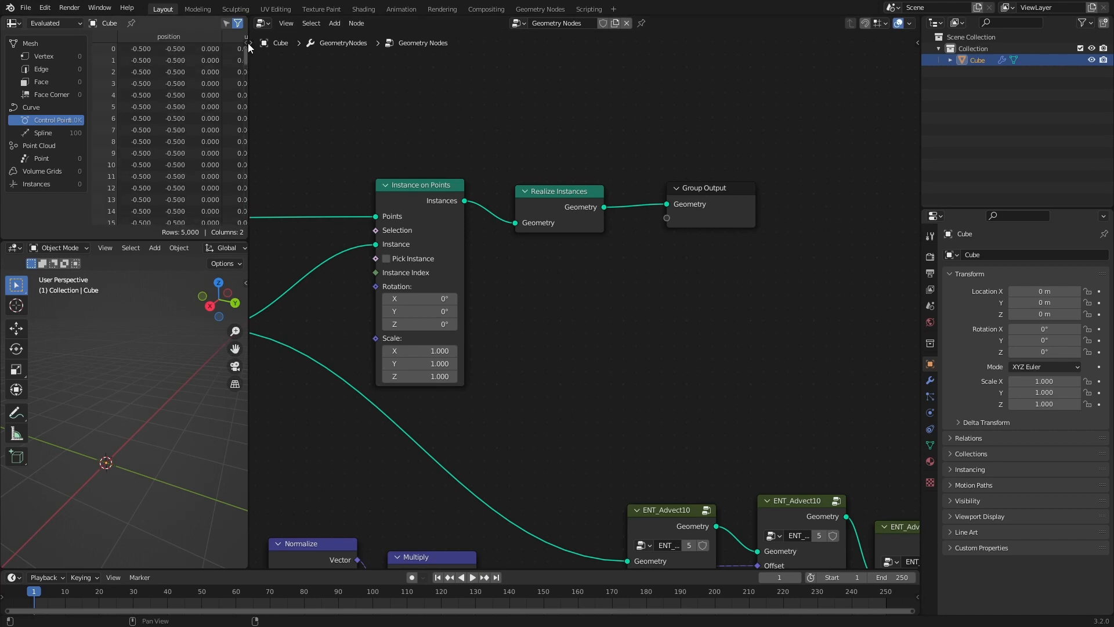
left_click_drag(245, 107, 237, 61)
- Add a Math node below the Index node that feeds the ENT_Advect10 groups
middle_click_drag(769, 452, 662, 242)
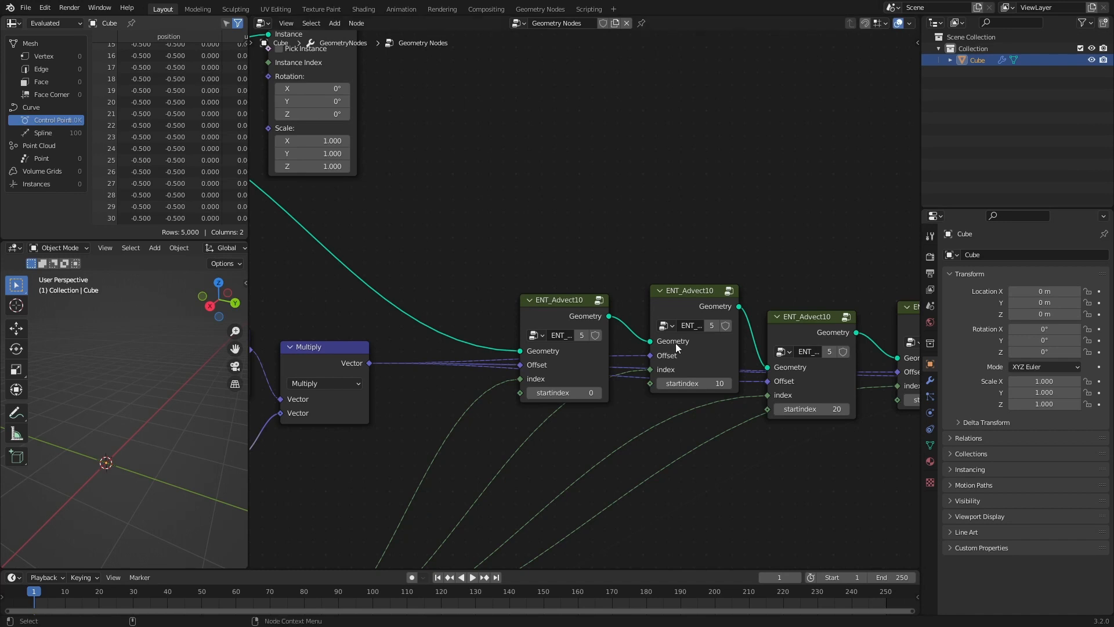
scroll(399, 437, "down", 3)
middle_click_drag(441, 342, 566, 261)
scroll(608, 405, "up", 2)
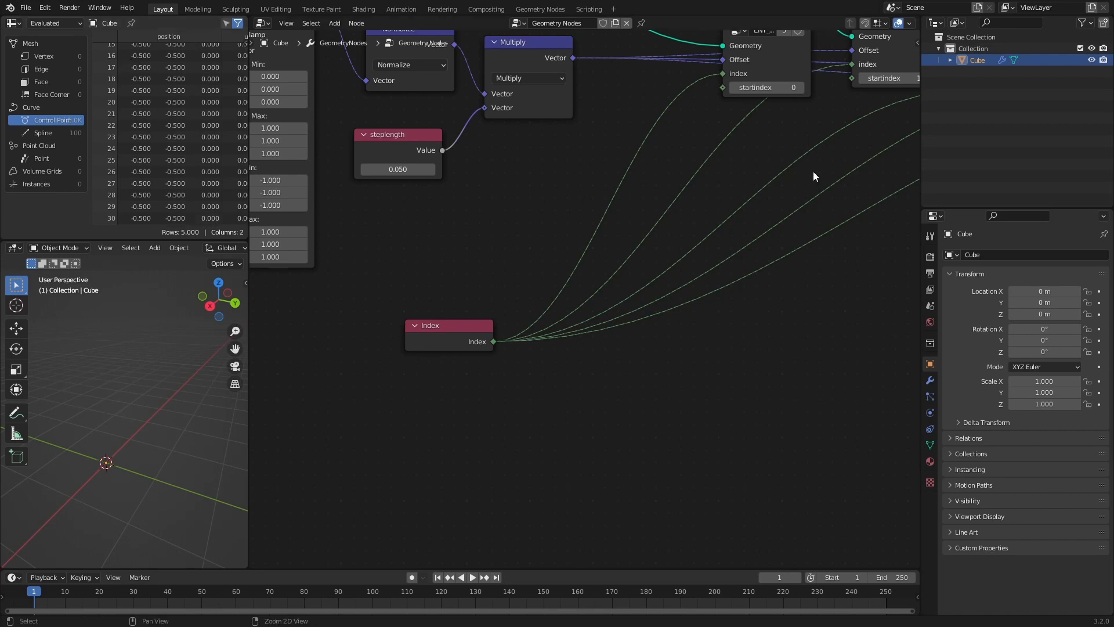
key("shift+a")
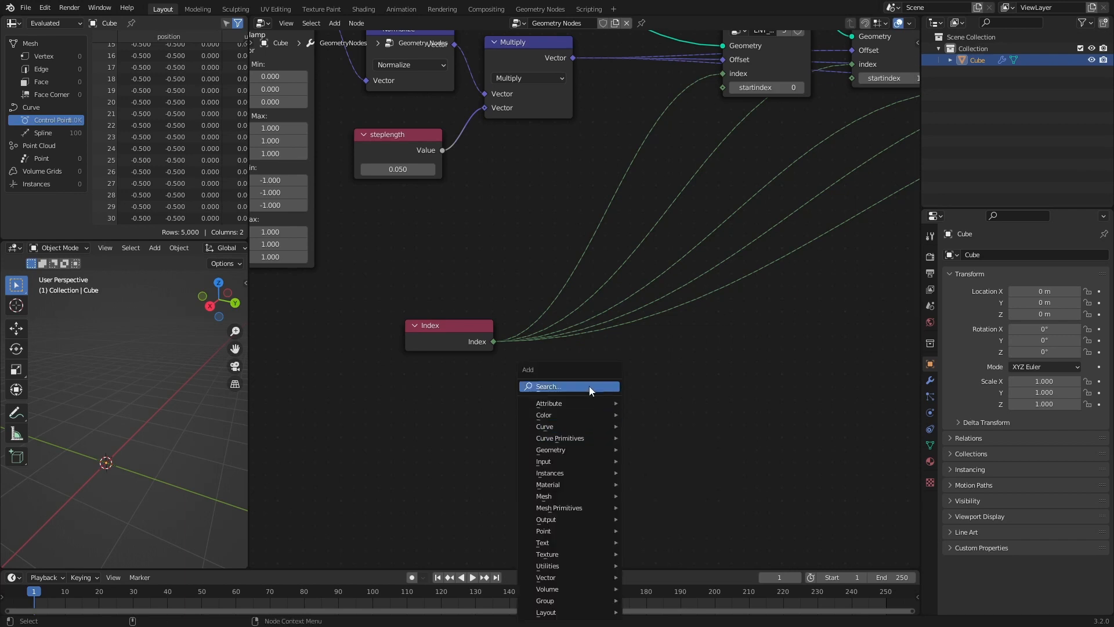
left_click(590, 385)
type("add")
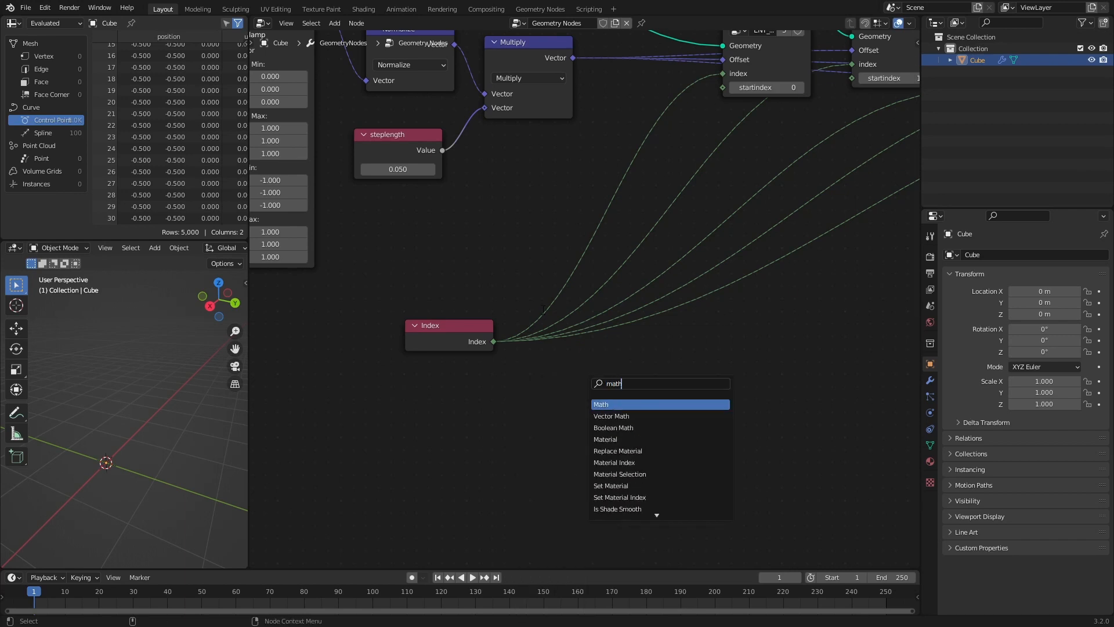
key("Return")
- Set the Math node's operation to Modulo and its second value to 50
left_click(615, 410)
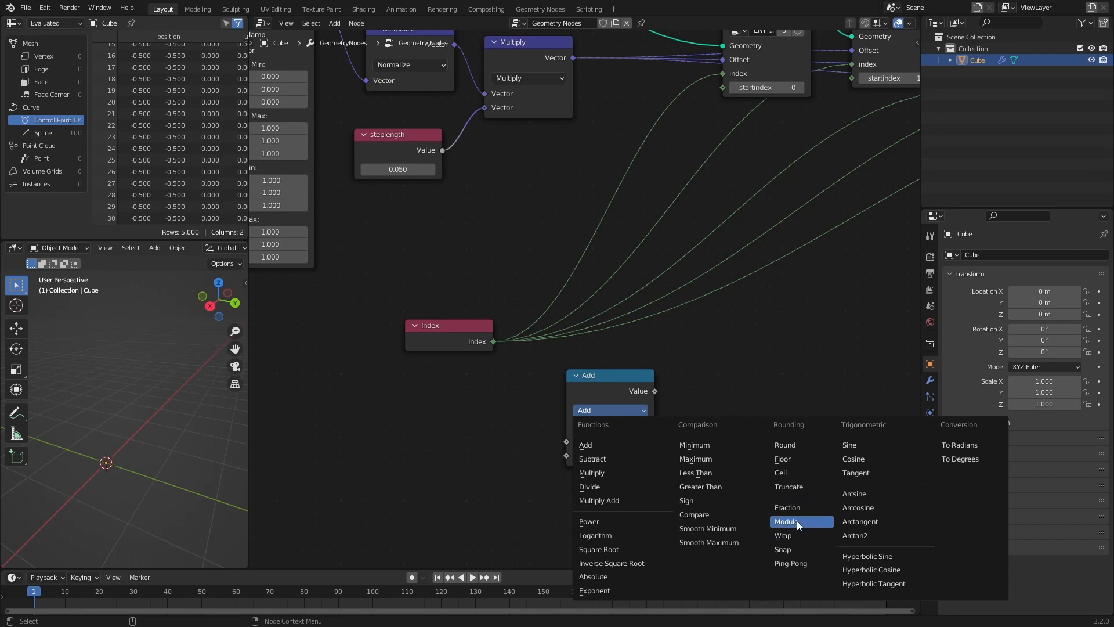
left_click(798, 522)
left_click(632, 454)
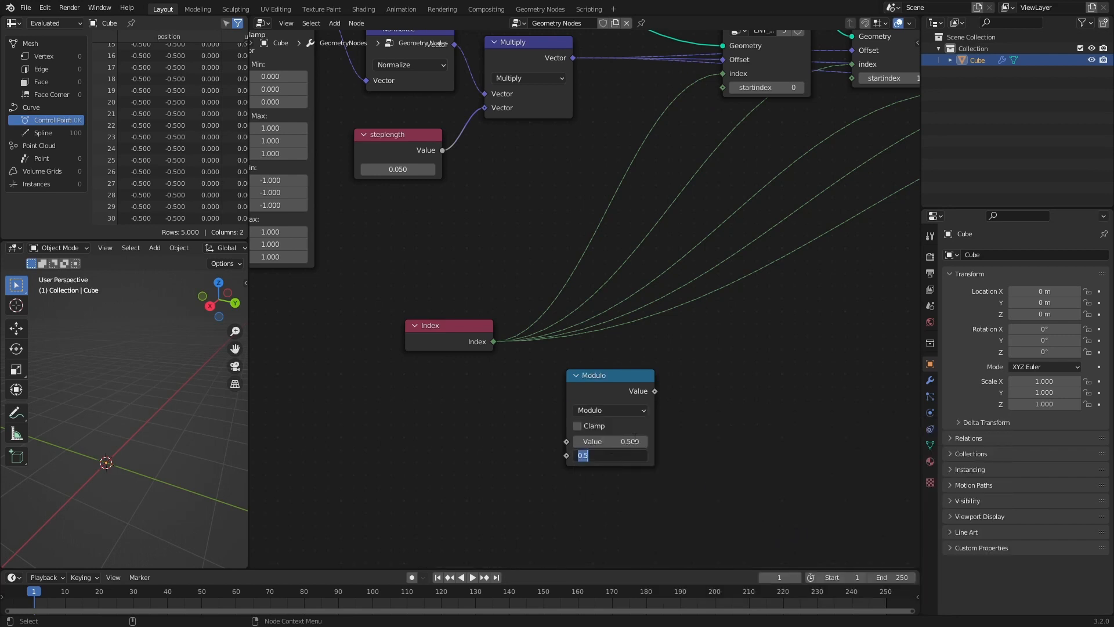
type("50")
key("Return")
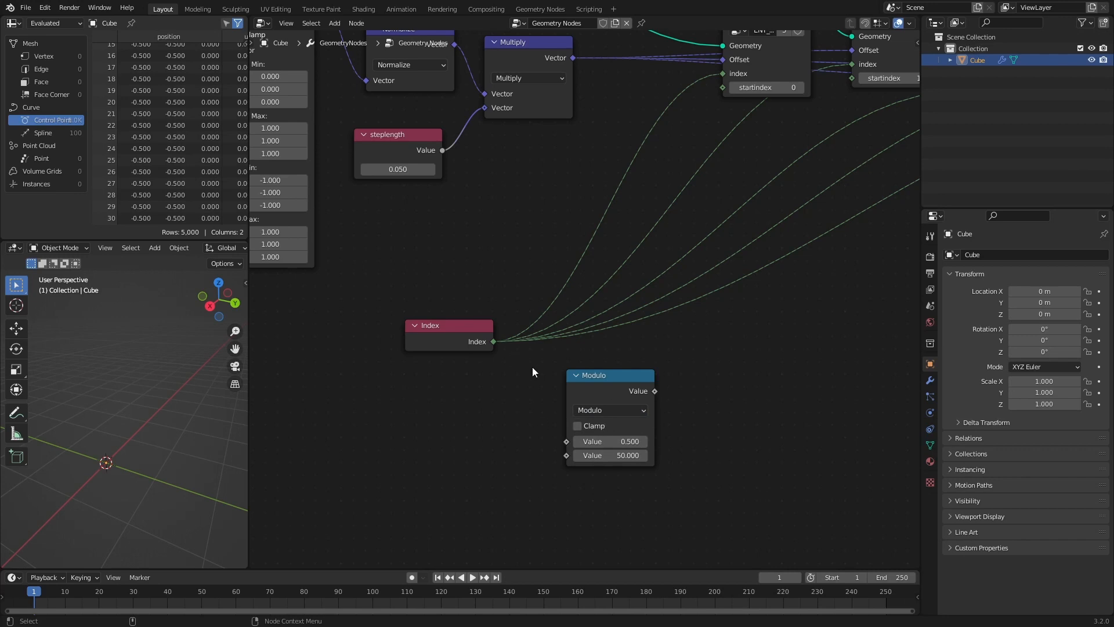
- Gather the Index links to the ENT_Advect10 groups in a reroute and insert the Modulo node between Index and that reroute
right_click_drag(550, 238, 725, 367, "shift")
left_click_drag(586, 421, 563, 357)
scroll(695, 388, "down", 2)
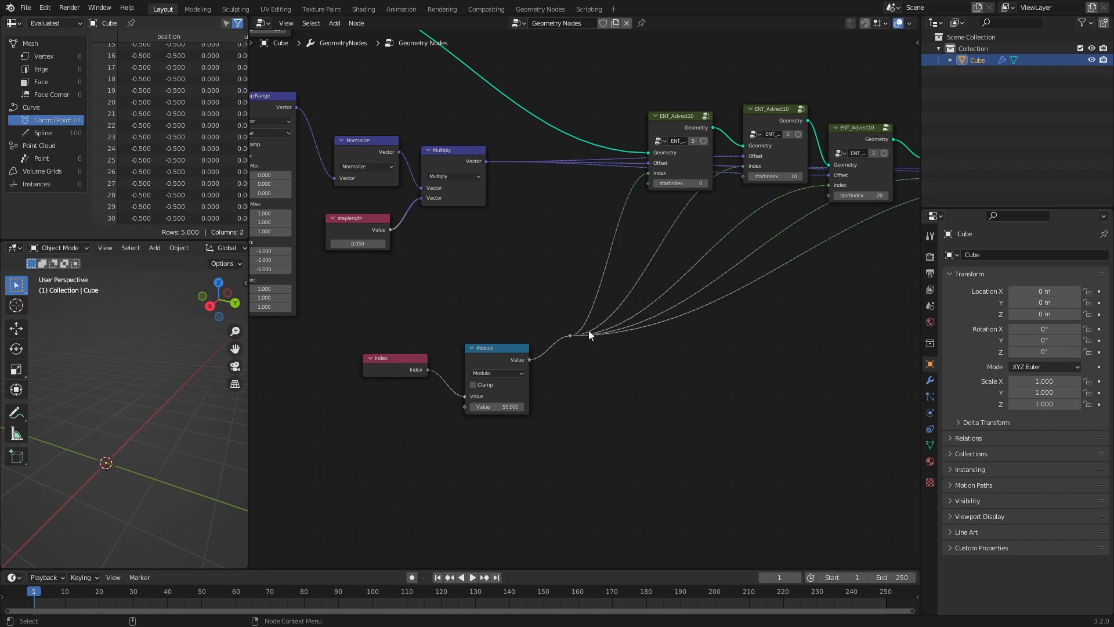
- Link the Realize Instances geometry to the Geometry input of the first ENT_Advect10 group, replacing the Resample Curve link
middle_click_drag(588, 330, 560, 358)
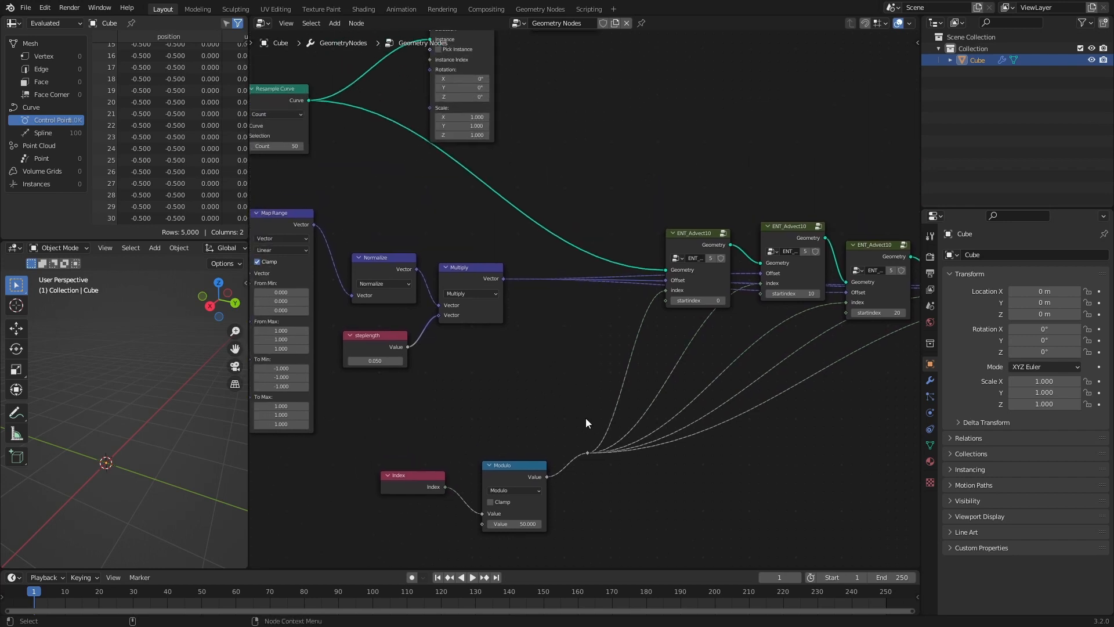
middle_click_drag(610, 419, 455, 426)
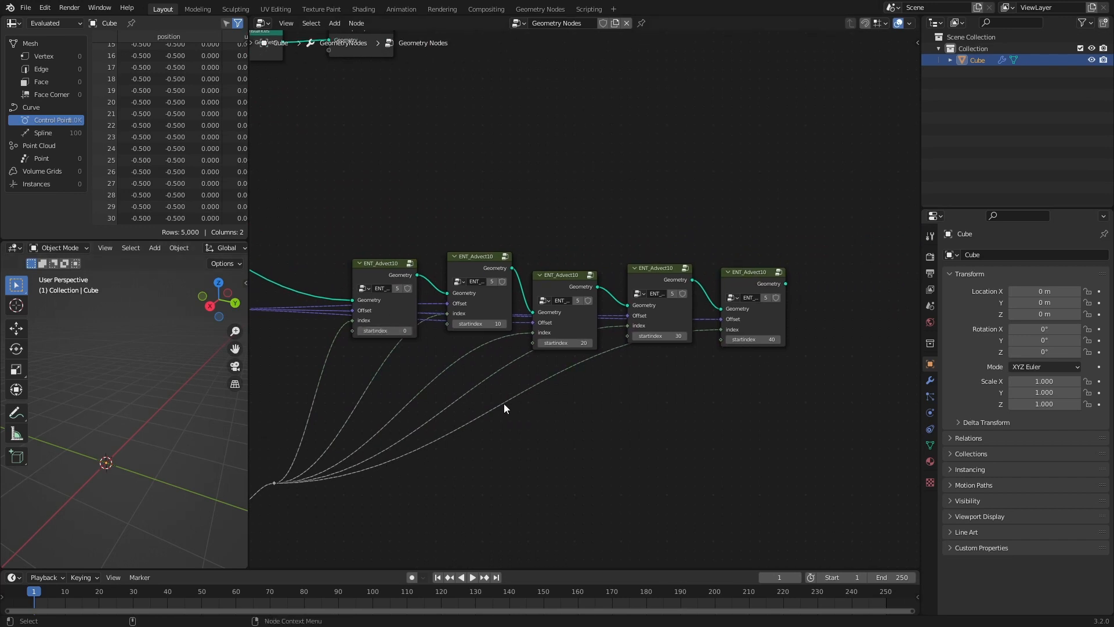
middle_click_drag(486, 402, 649, 397)
scroll(643, 336, "down", 1)
middle_click_drag(627, 328, 575, 295)
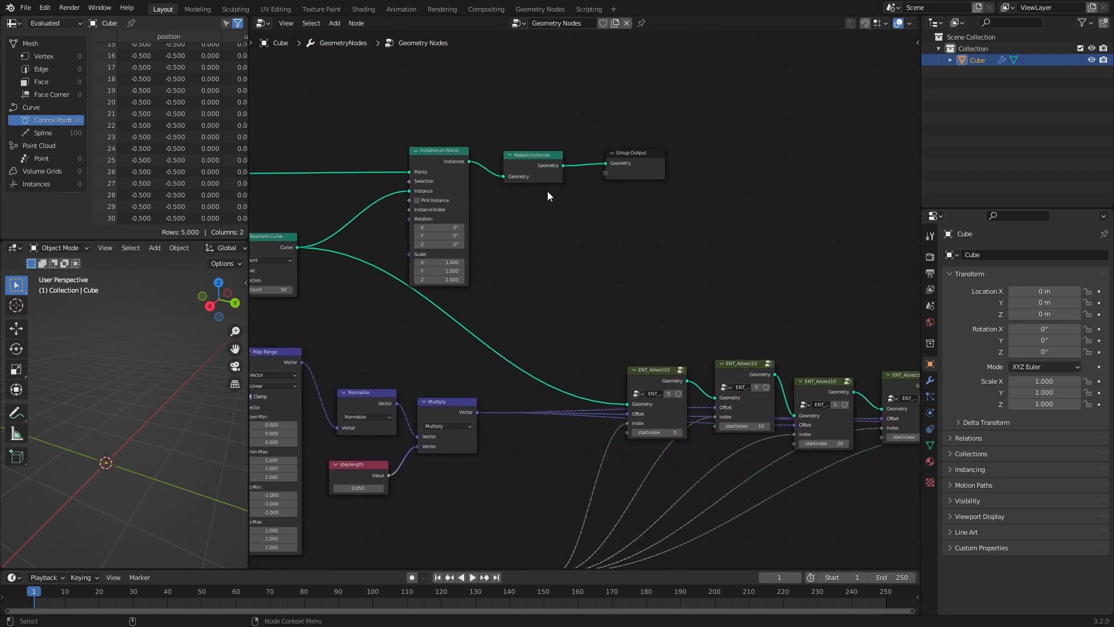
left_click_drag(565, 170, 628, 404)
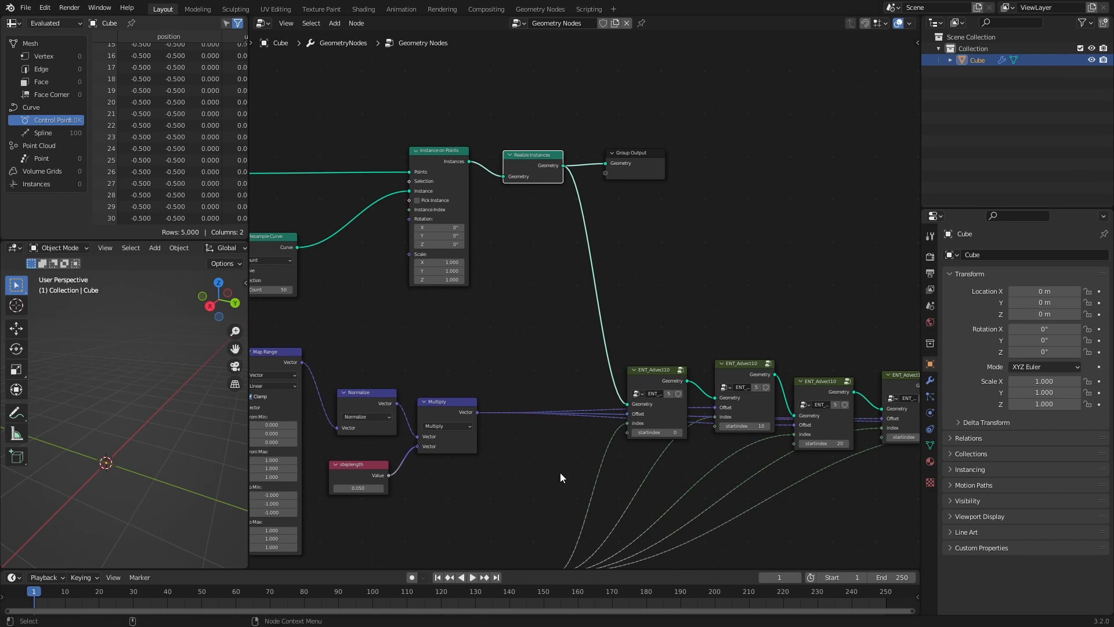
- Move Group Output to the end of the ENT_Advect10 chain, link the last group's geometry to it and view the curves up close
middle_click_drag(794, 483, 509, 400)
left_click_drag(357, 80, 826, 274)
left_click_drag(743, 306, 792, 277)
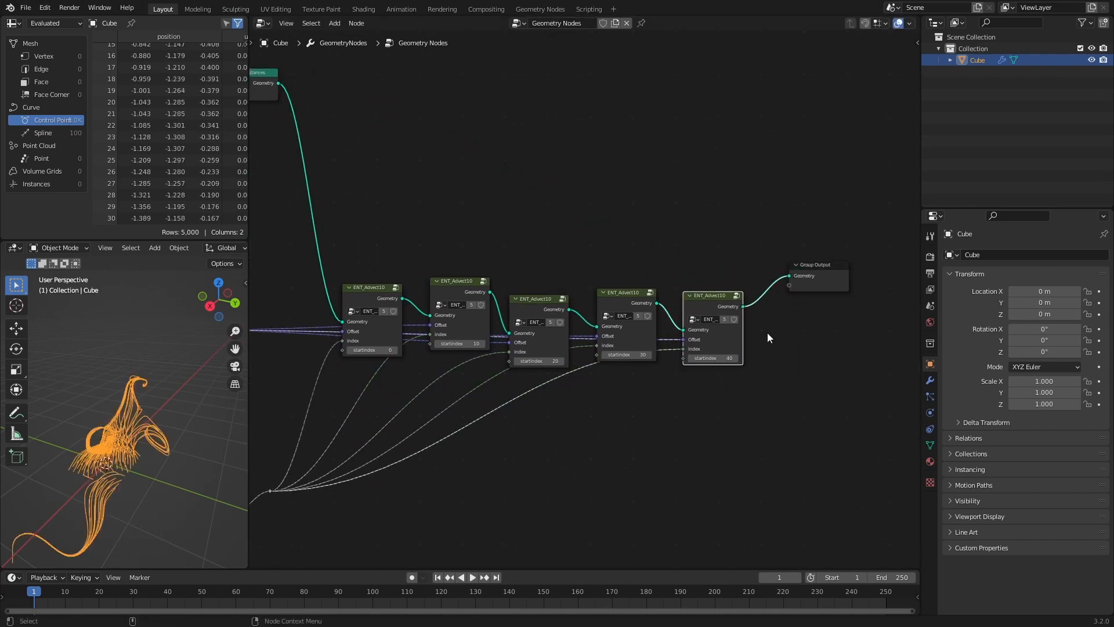
middle_click_drag(142, 460, 182, 382)
scroll(275, 420, "up", 5)
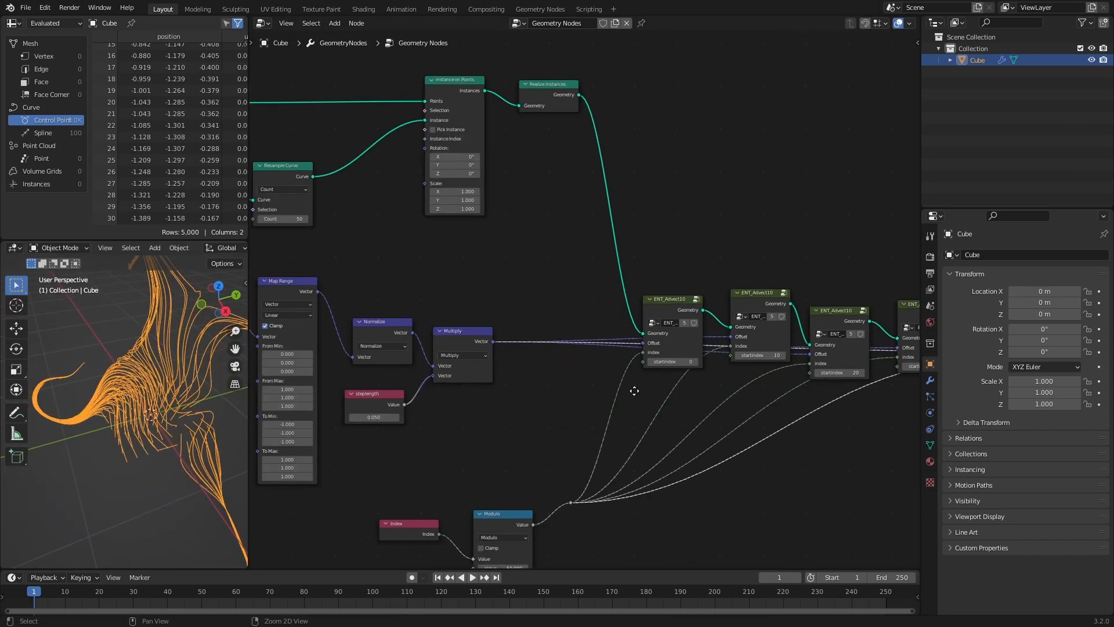
- Set the X value of the Add node before the Noise Texture to 17.360, then deselect the cube to view the curves
middle_click_drag(394, 406, 588, 367)
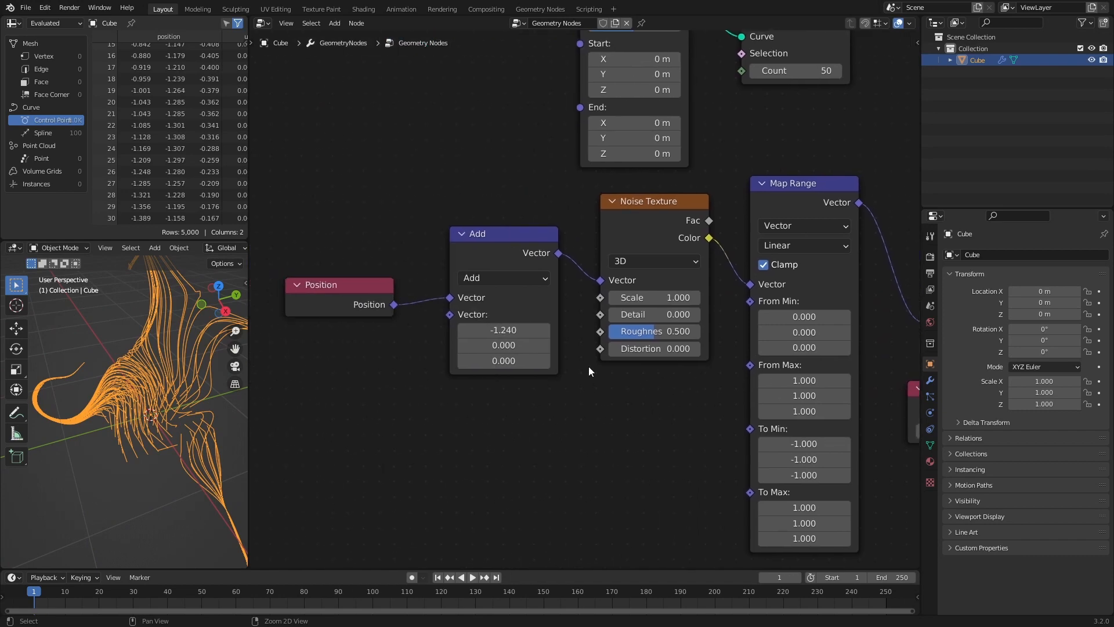
left_click_drag(505, 330, 626, 336)
middle_click_drag(157, 474, 169, 446)
left_click(218, 459)
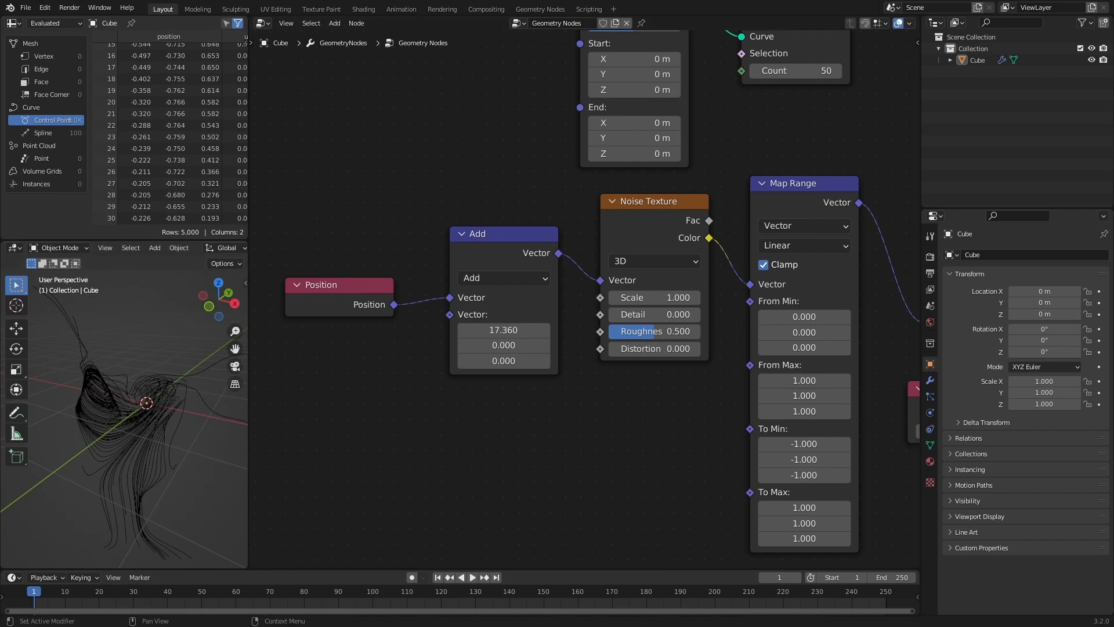
- Rearrange the start of the node tree by moving Group Input aside and the Grid node higher up
middle_click_drag(724, 169, 706, 382, "shift")
scroll(677, 321, "down", 4)
left_click_drag(478, 294, 307, 318)
left_click_drag(638, 273, 531, 174)
left_click(495, 292)
- Add a Mesh Line node between the Group Input and Curve Line nodes
key("shift+a")
left_click(433, 335)
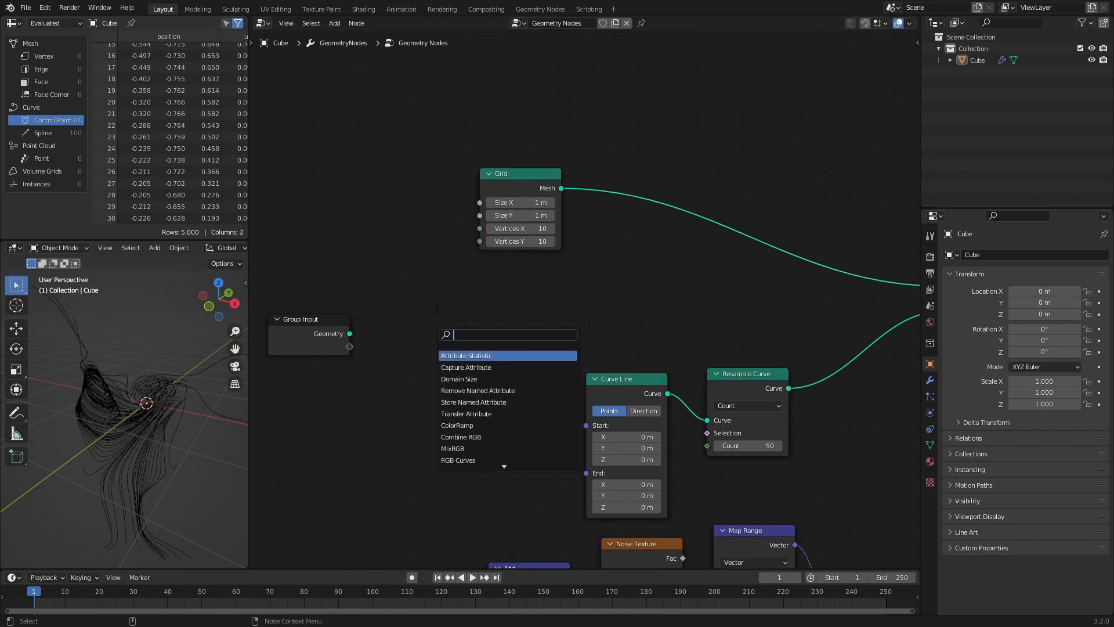
type("mesh")
left_click(489, 365)
left_click(461, 316)
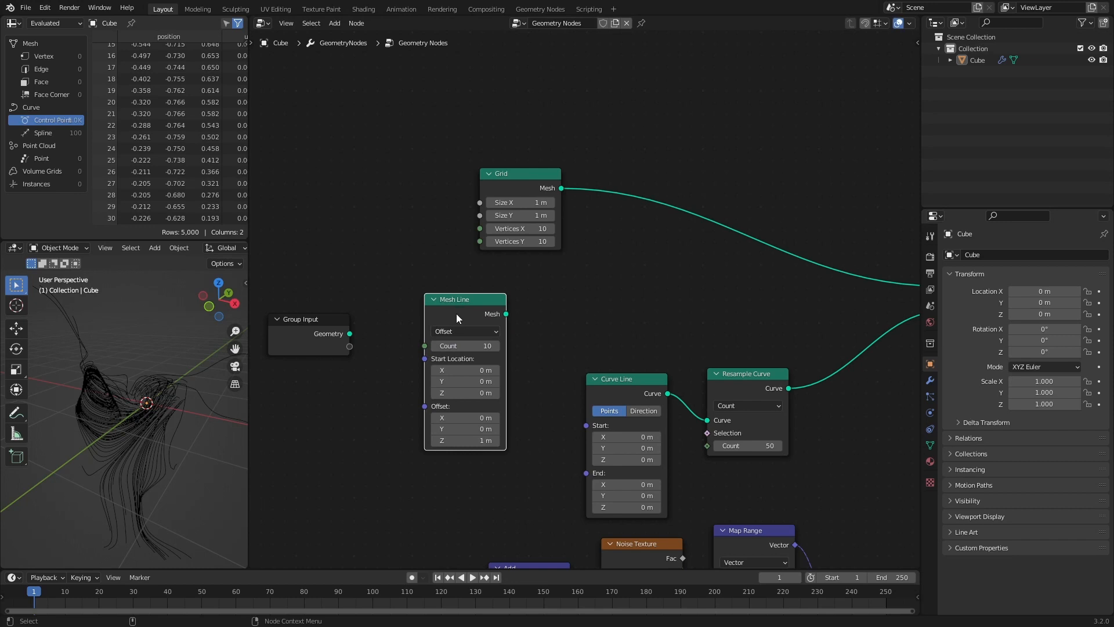
- Set the Mesh Line to End Points with start Z -0.5 m and end Z 0.5 m, and place it above the Grid node
left_click(457, 332)
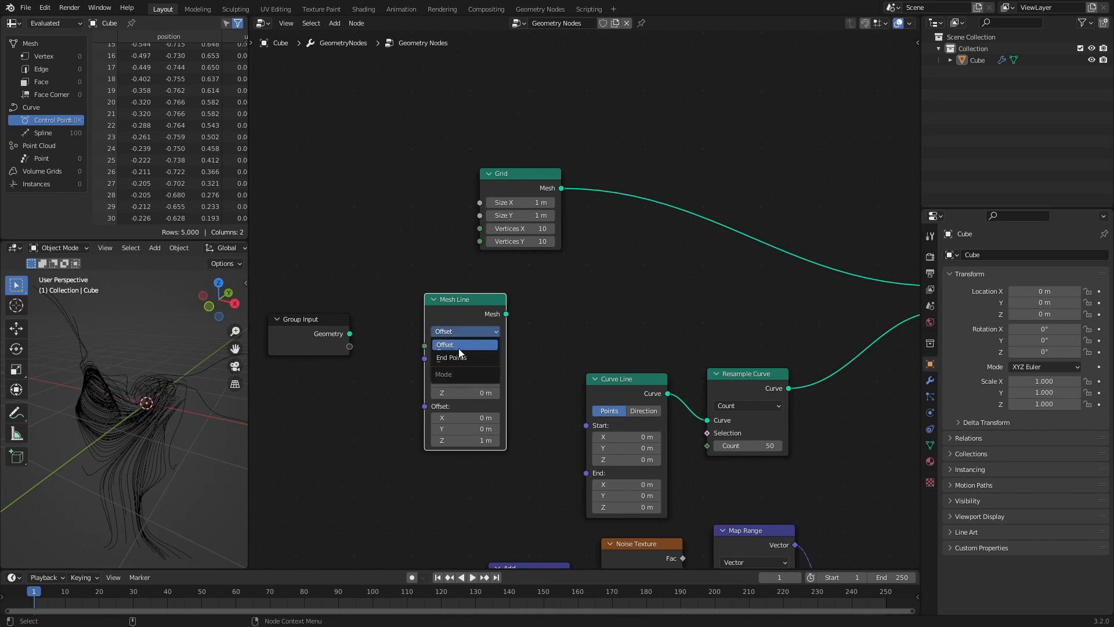
left_click(459, 358)
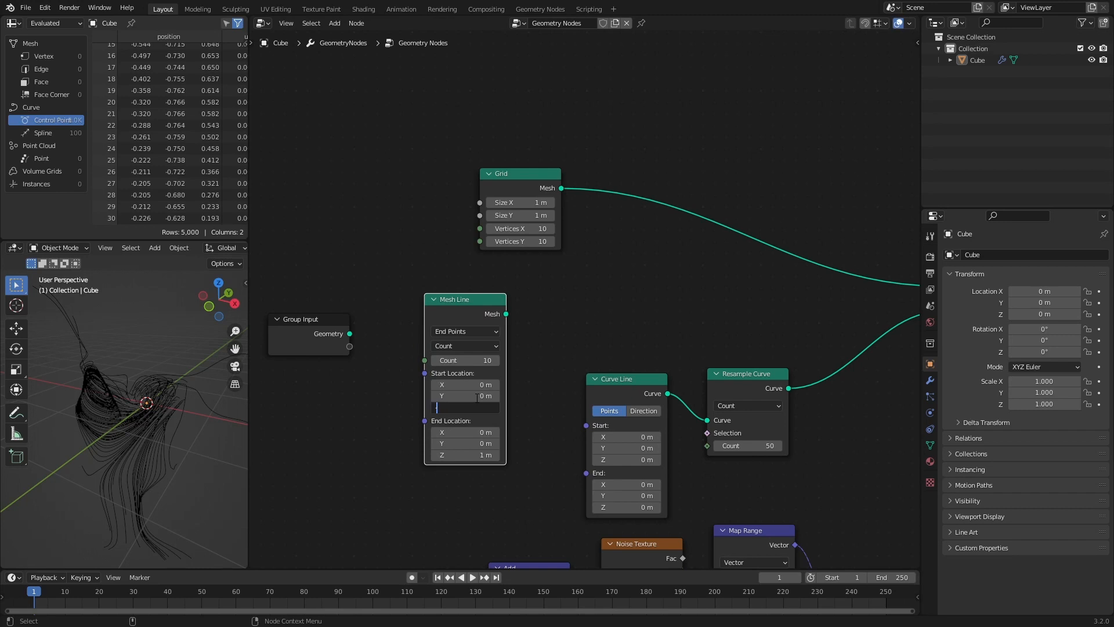
type("-0.5")
key("Return")
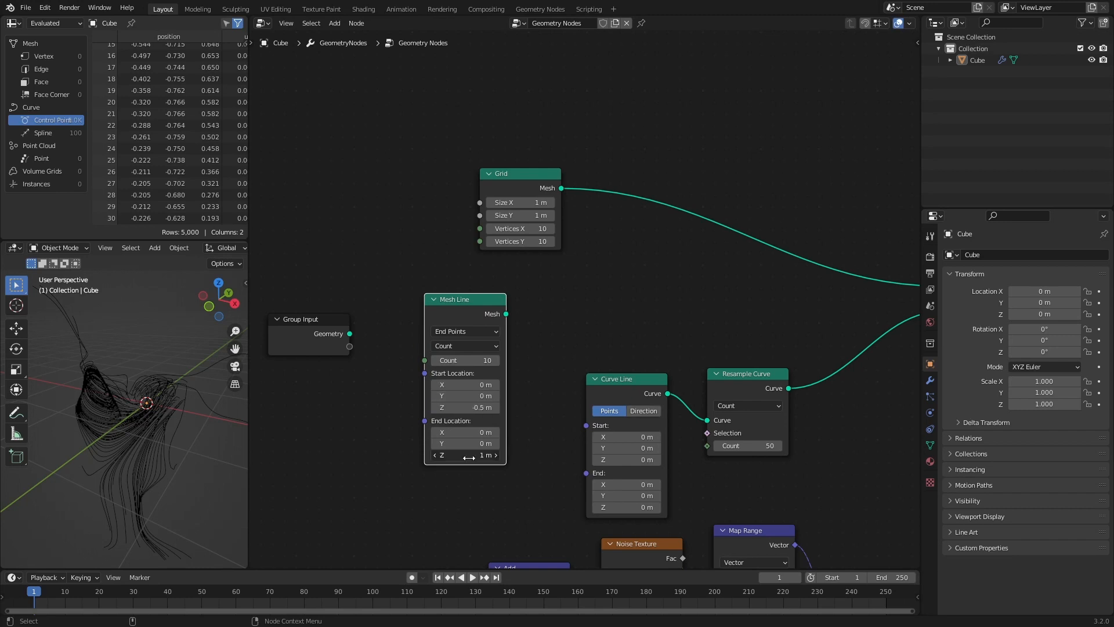
type("0.")
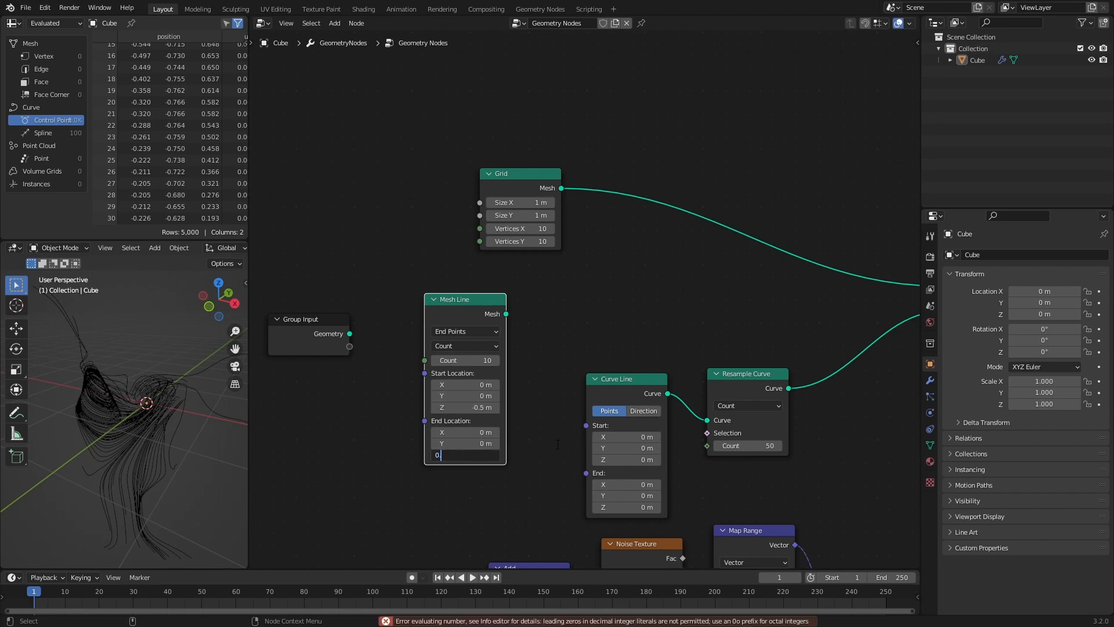
type("5")
key("Return")
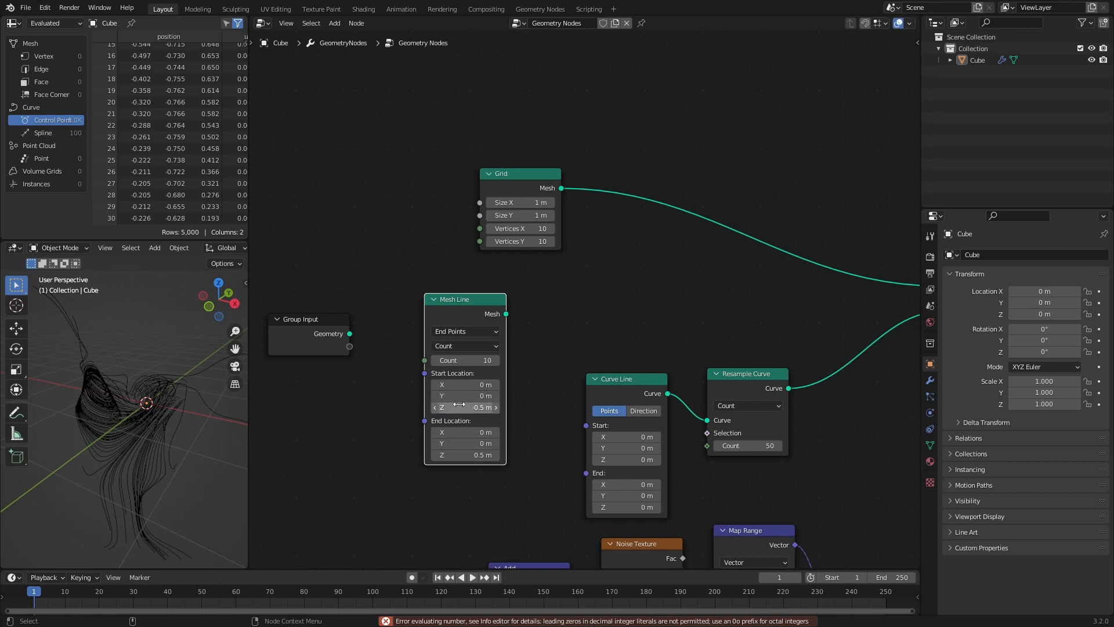
left_click_drag(494, 301, 555, 70)
middle_click_drag(763, 302, 615, 276)
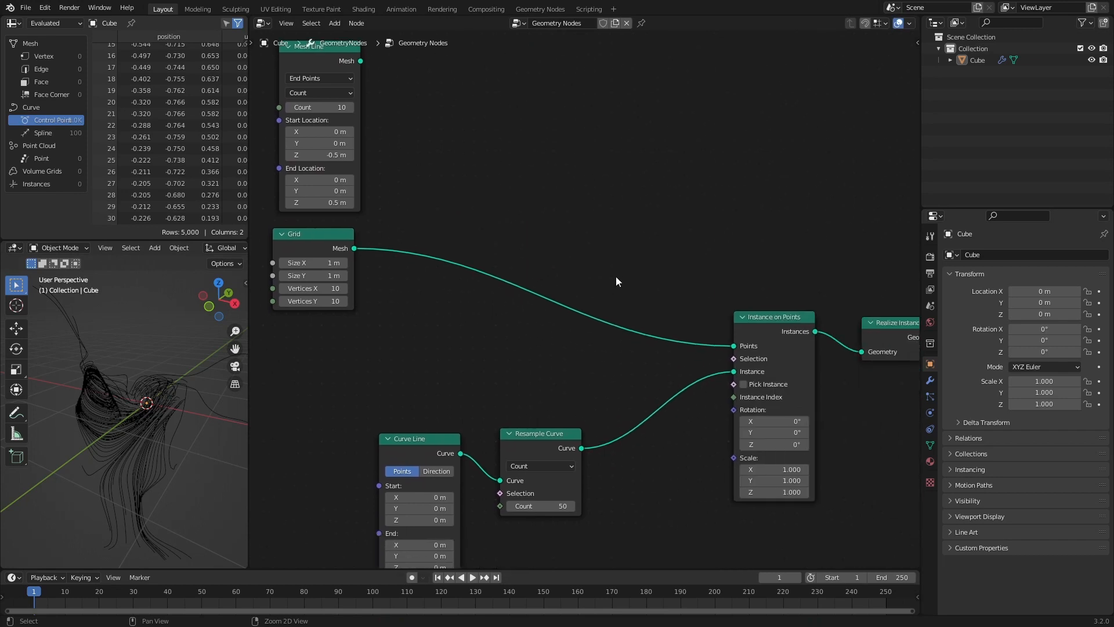
- Duplicate Instance on Points beside the Mesh Line, feeding the Mesh Line into its Points and the Grid into its Instance
scroll(615, 276, "down", 1)
left_click(759, 325)
key("shift+d")
left_click(569, 97)
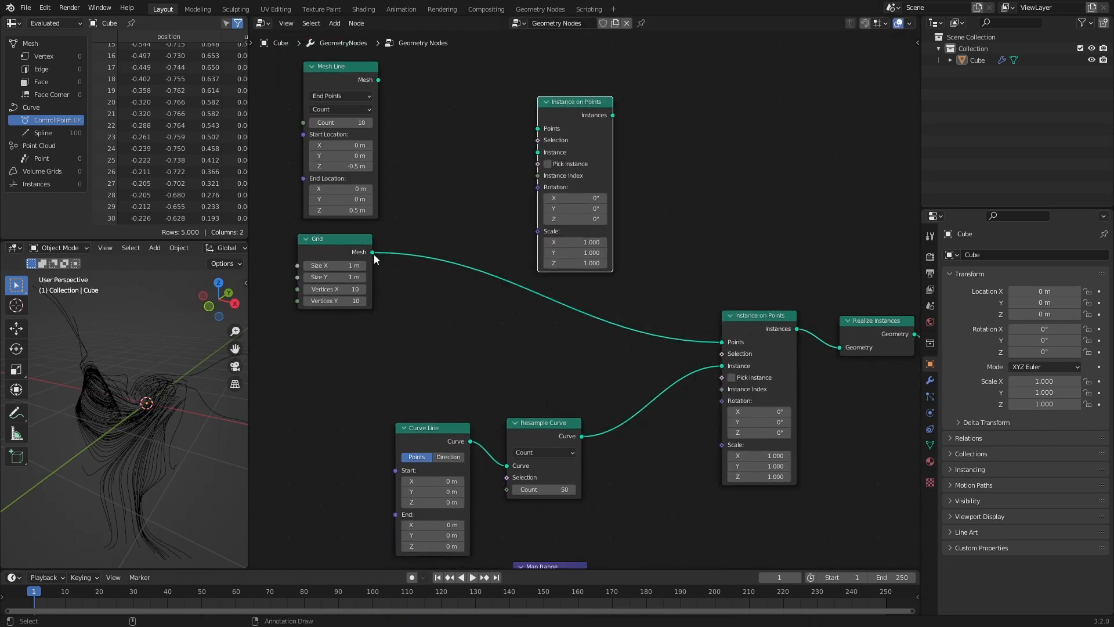
left_click_drag(373, 252, 539, 152)
left_click_drag(378, 80, 522, 115)
- Move Group Output next to the duplicated Instance on Points node and connect that node's Instances output to its Geometry
scroll(683, 238, "down", 2)
middle_click_drag(683, 238, 545, 280)
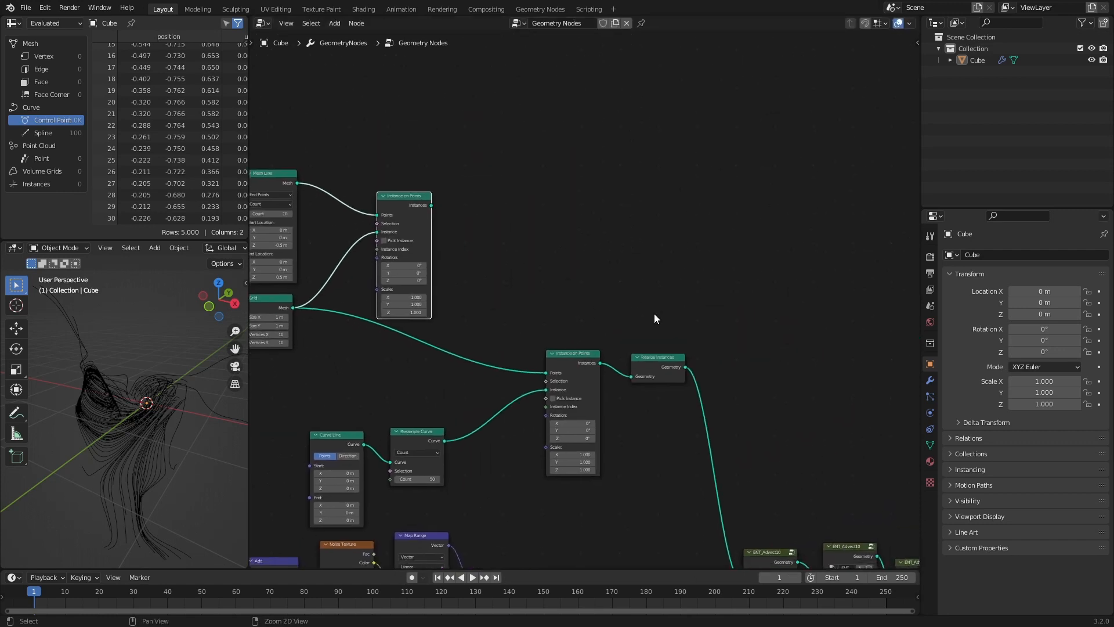
scroll(812, 395, "down", 4)
middle_click_drag(812, 395, 530, 279)
left_click_drag(792, 376, 356, 162)
middle_click_drag(356, 162, 741, 290)
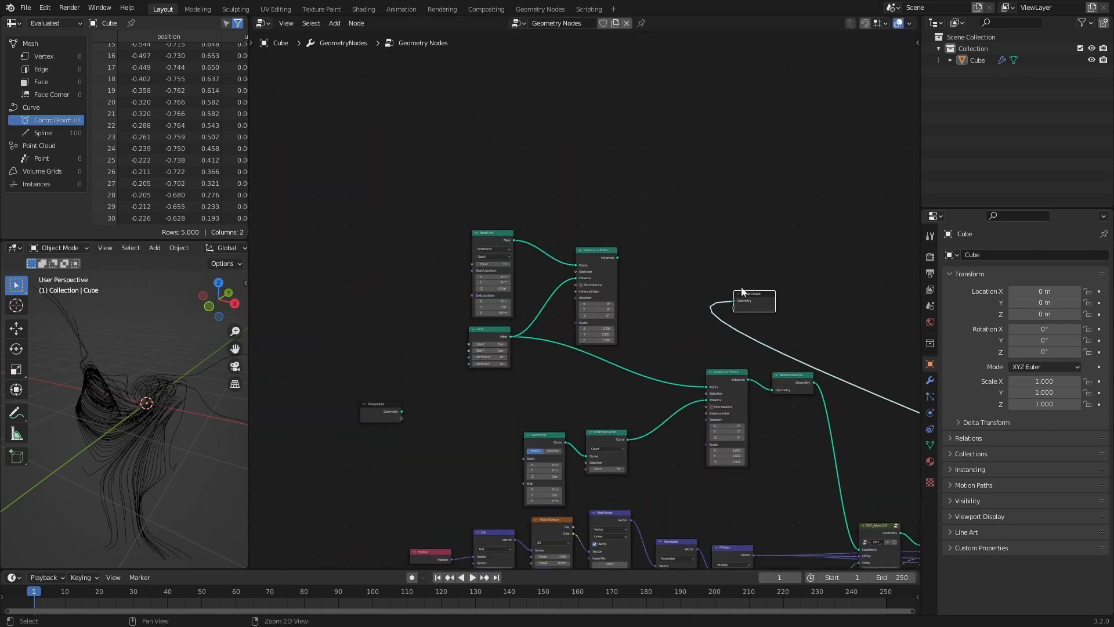
scroll(741, 291, "up", 6)
left_click_drag(637, 234, 818, 301)
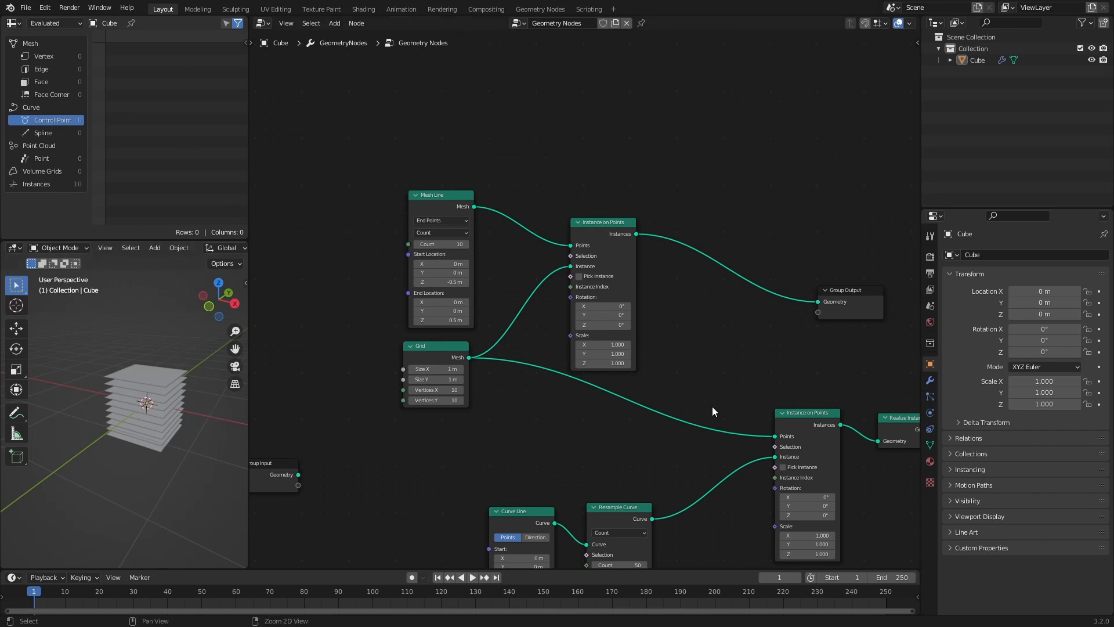
- Insert a duplicate Realize Instances after the upper Instance on Points and connect its Geometry to the lower Instance on Points' Points
middle_click_drag(856, 403, 765, 365)
key("shift+d")
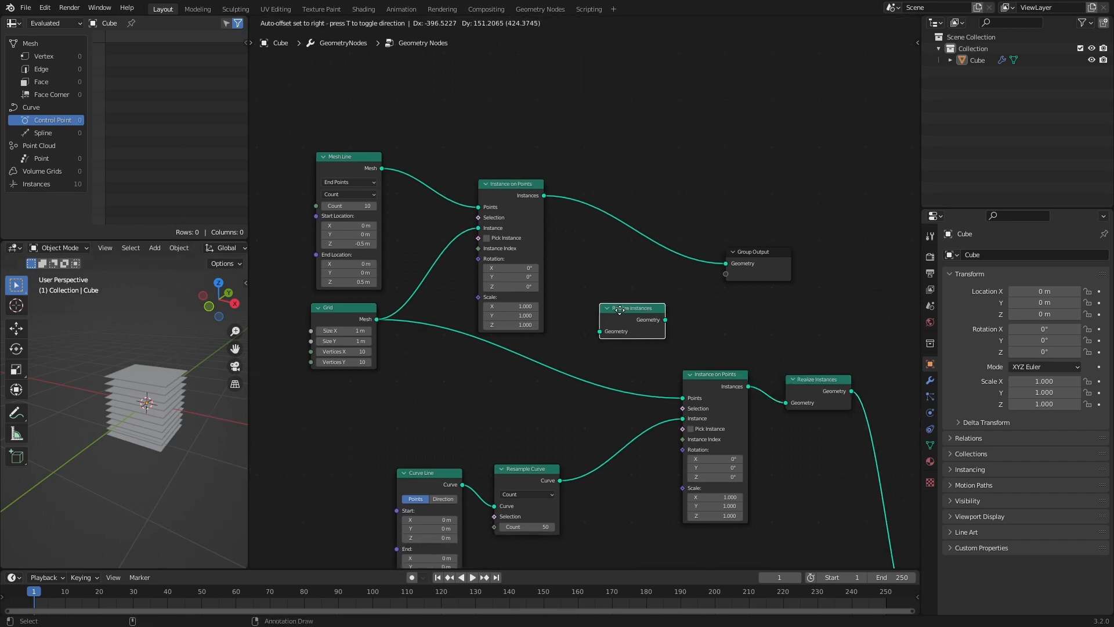
left_click(619, 309)
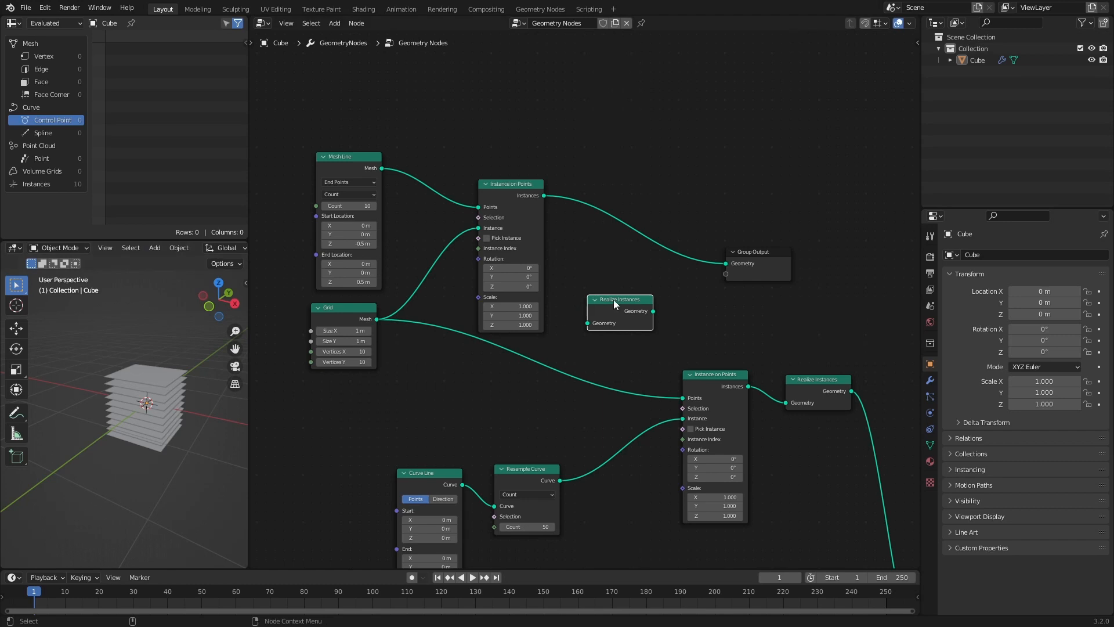
left_click_drag(614, 300, 608, 190)
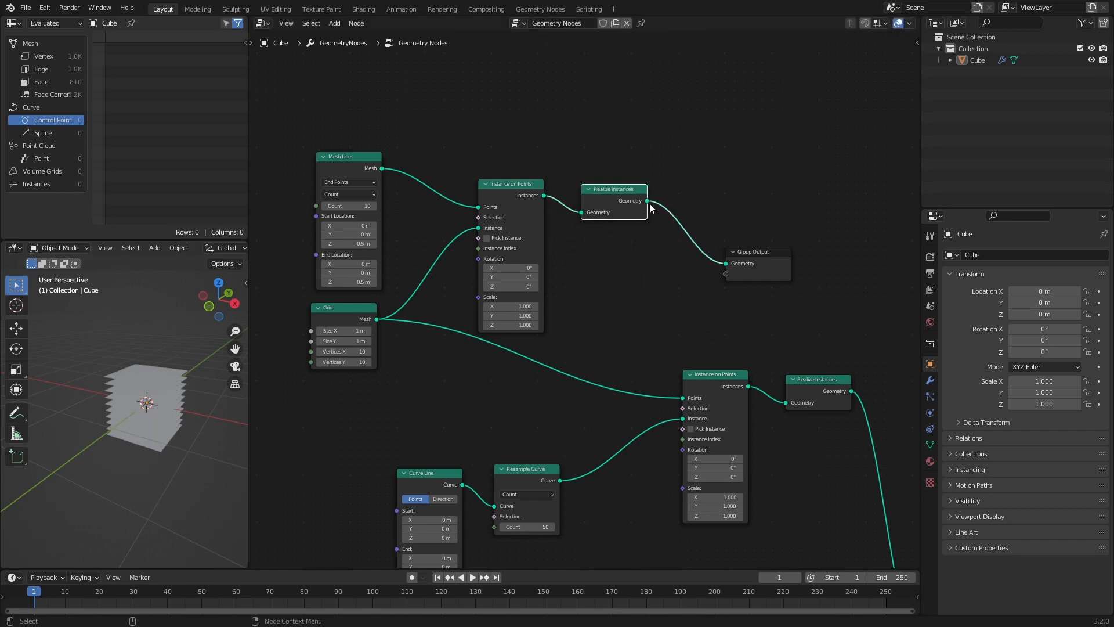
left_click_drag(647, 201, 690, 400)
- Move Group Output back to the end of the tree and connect the last ENT_Advect10 node's Geometry to it
middle_click_drag(799, 275, 612, 184)
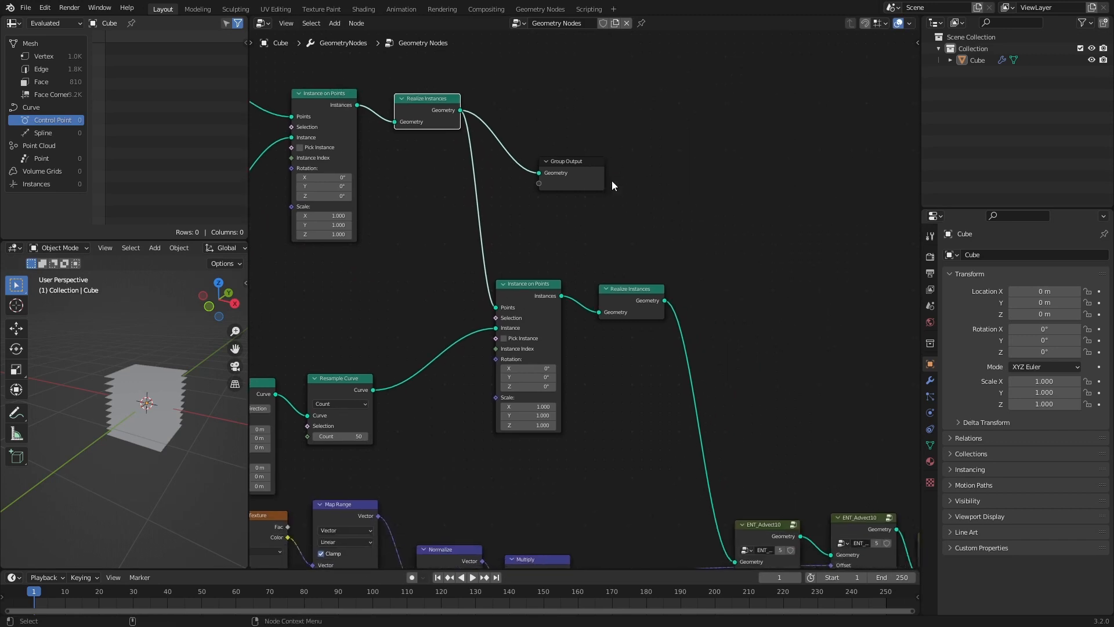
scroll(611, 185, "down", 2)
left_click_drag(403, 170, 914, 394)
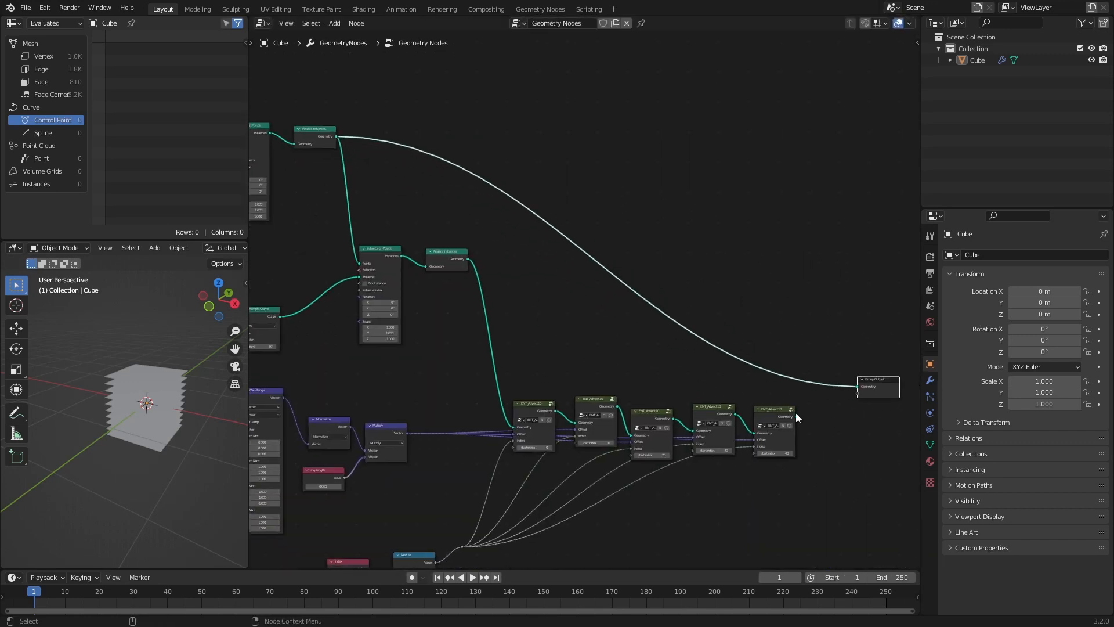
left_click_drag(796, 414, 859, 386)
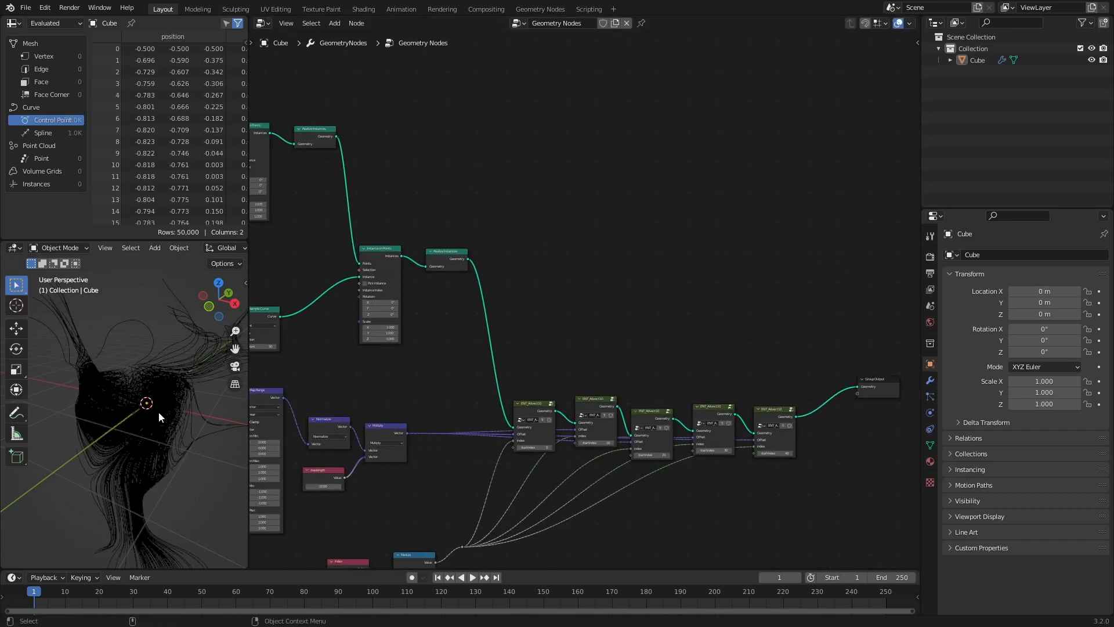
- Set the X value of the Add node before the Noise Texture to 35.560
middle_click_drag(158, 412, 194, 452)
middle_click_drag(439, 422, 726, 320)
scroll(431, 347, "up", 9)
left_click_drag(431, 346, 502, 346)
middle_click_drag(142, 374, 269, 366)
left_click_drag(439, 346, 481, 346)
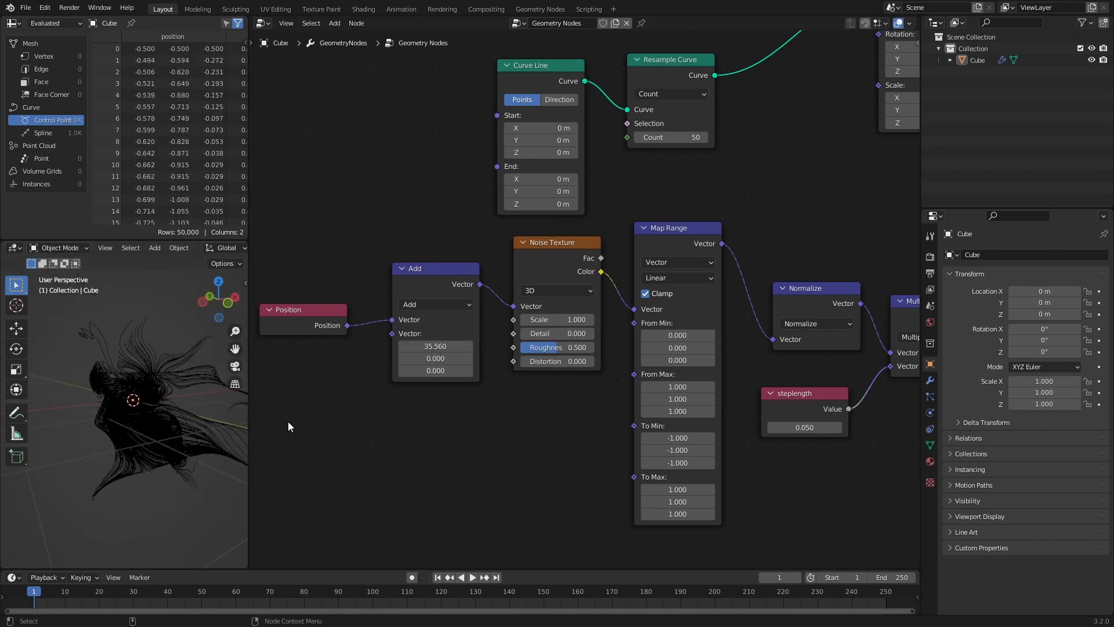
- Enlarge the 3D viewport in height and width to examine the dense curves from several angles
middle_click_drag(238, 427, 220, 377)
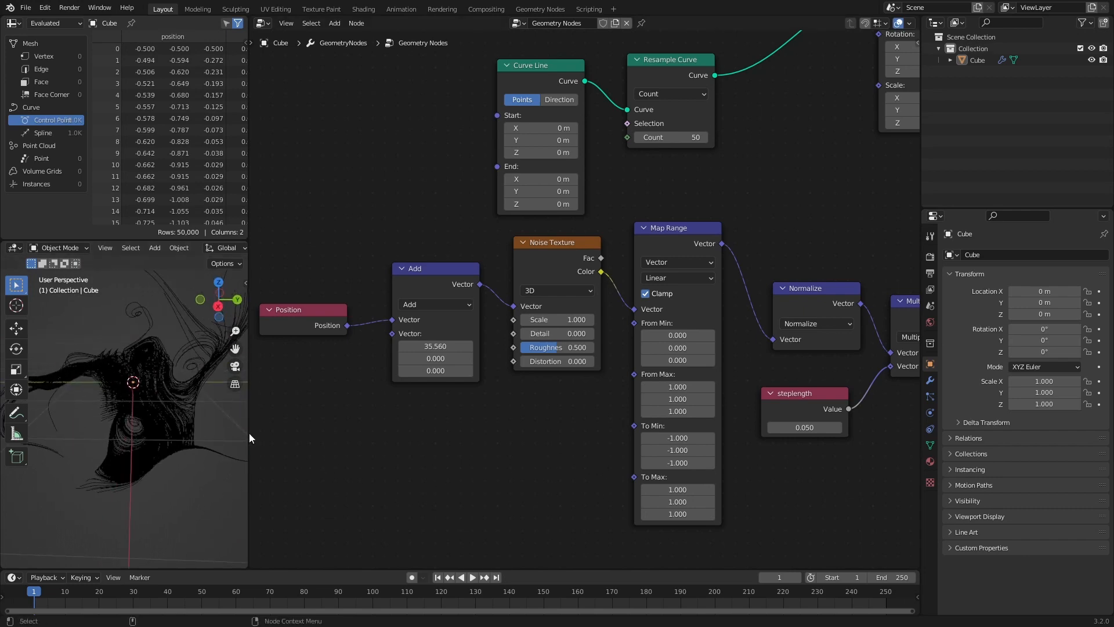
middle_click_drag(171, 416, 209, 373)
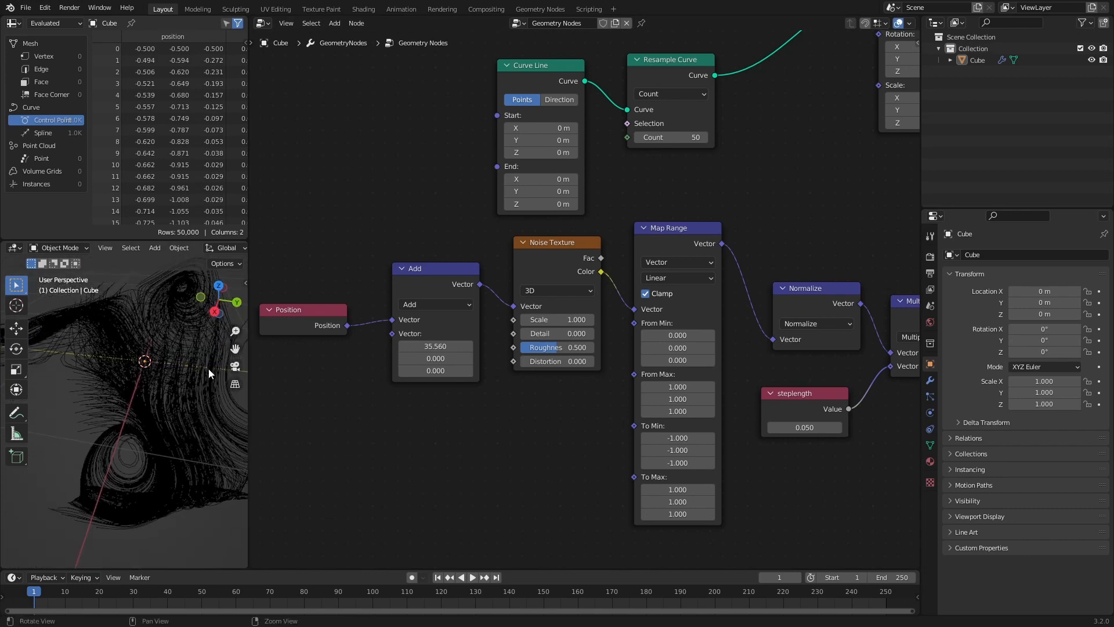
left_click_drag(206, 240, 209, 130)
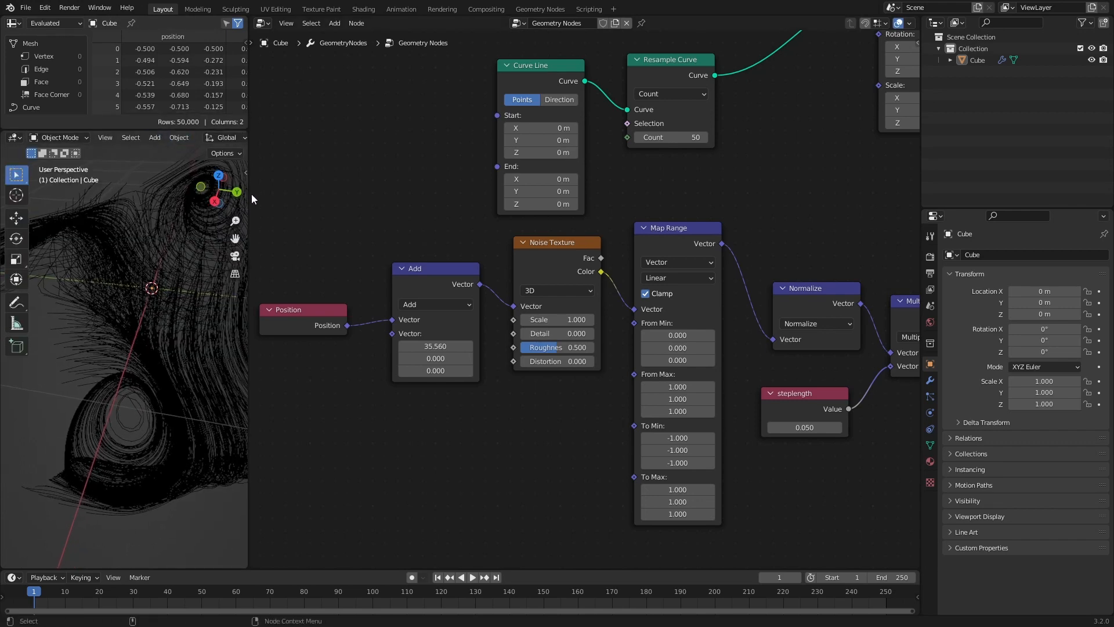
left_click_drag(248, 194, 334, 197)
middle_click_drag(260, 352, 216, 315)
- Move Group Output farther from the last ENT_Advect10 node and insert a Curve to Mesh node between them
middle_click_drag(551, 450, 339, 430)
middle_click_drag(699, 384, 451, 442, "ctrl")
middle_click_drag(745, 402, 598, 423)
left_click_drag(667, 275, 764, 309)
middle_click_drag(760, 310, 659, 257, "ctrl")
key("shift+a")
left_click(573, 387)
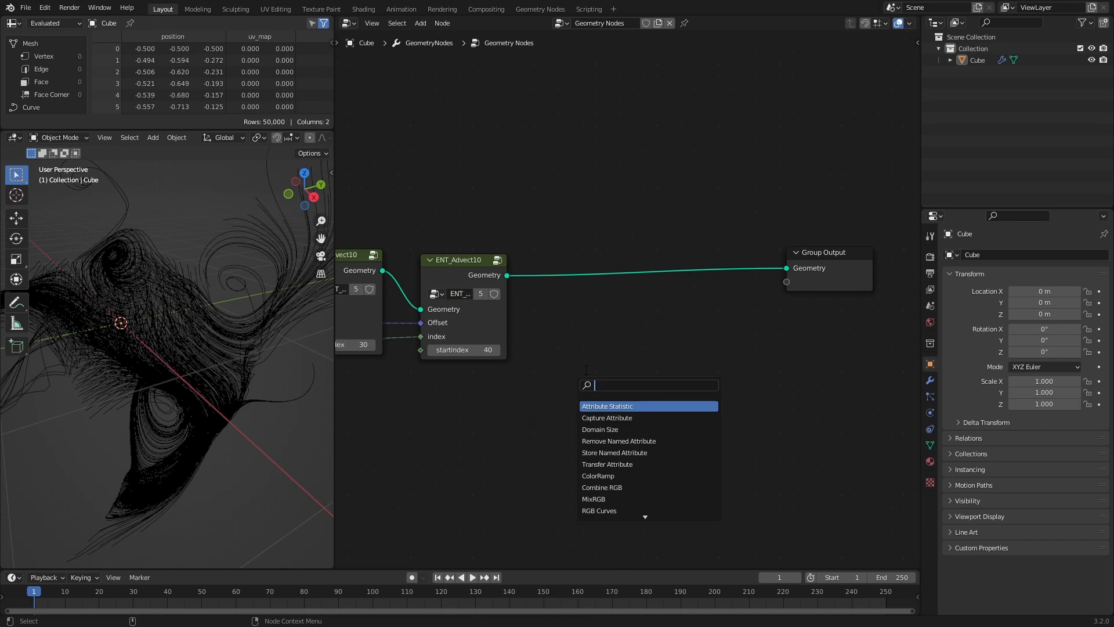
type("curve to m")
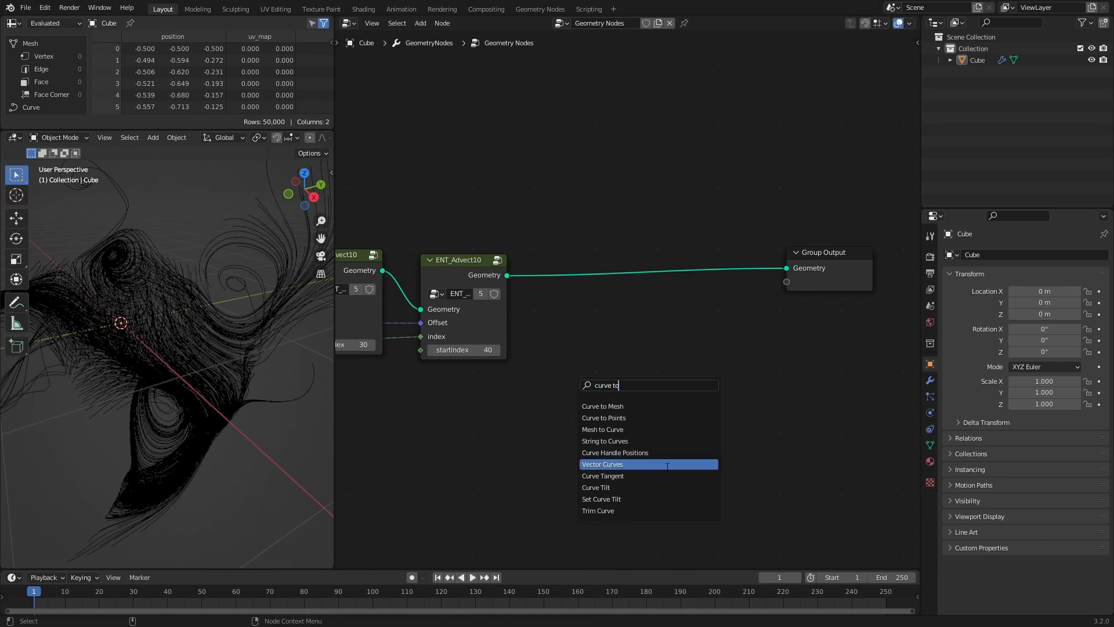
key("Return")
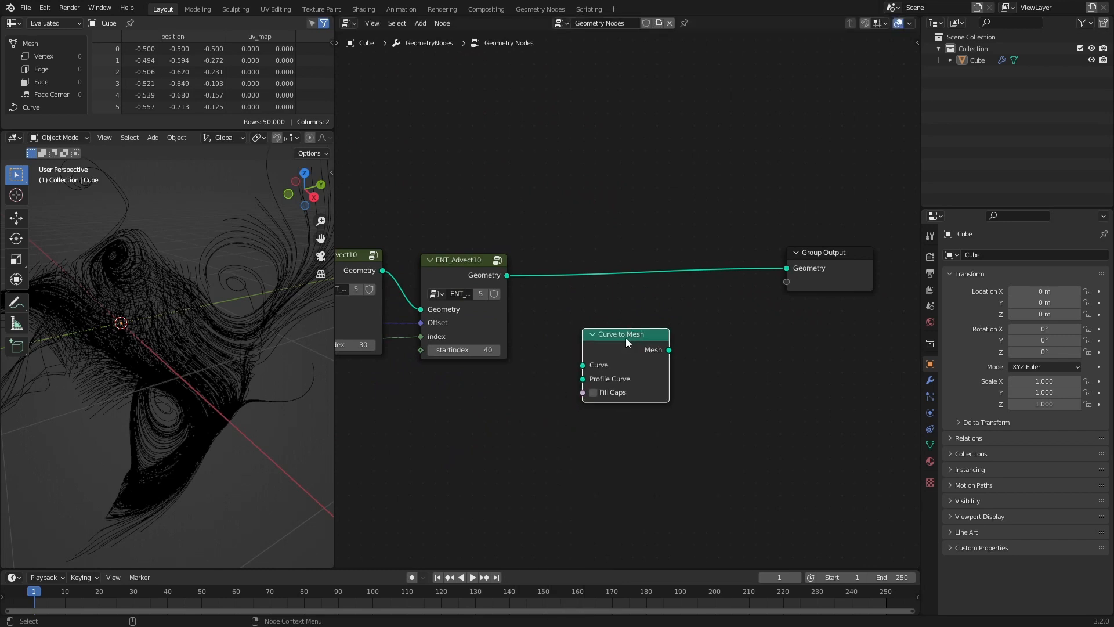
left_click(686, 259)
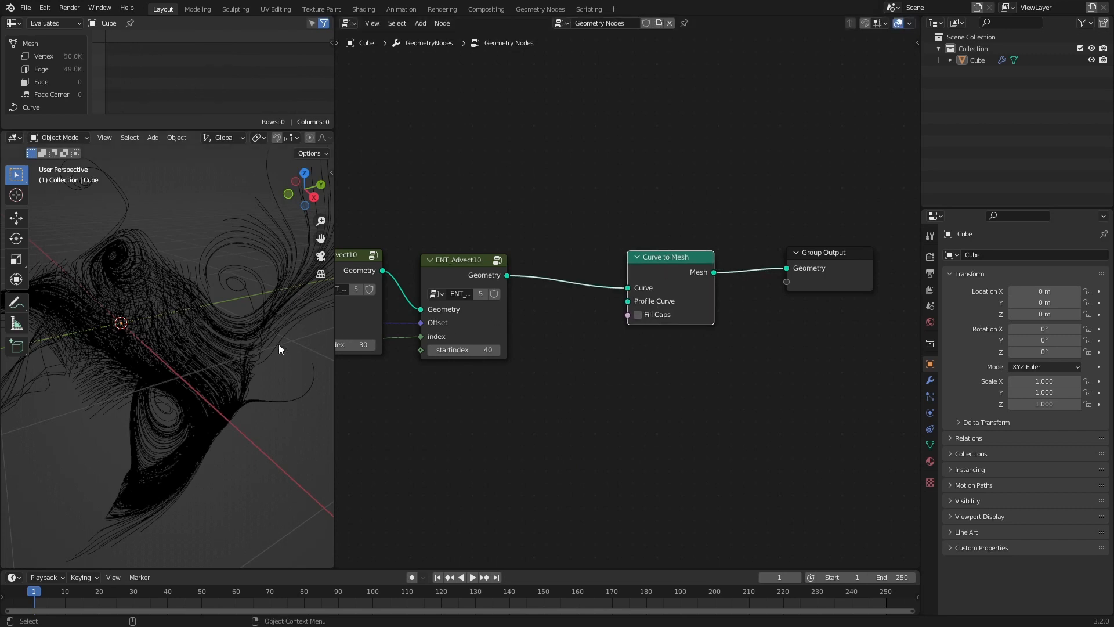
- Add a Curve Circle with resolution 8 and radius 0.01 m, and connect it to Curve to Mesh's Profile Curve
left_click(603, 410)
key("shift+a")
left_click(535, 389)
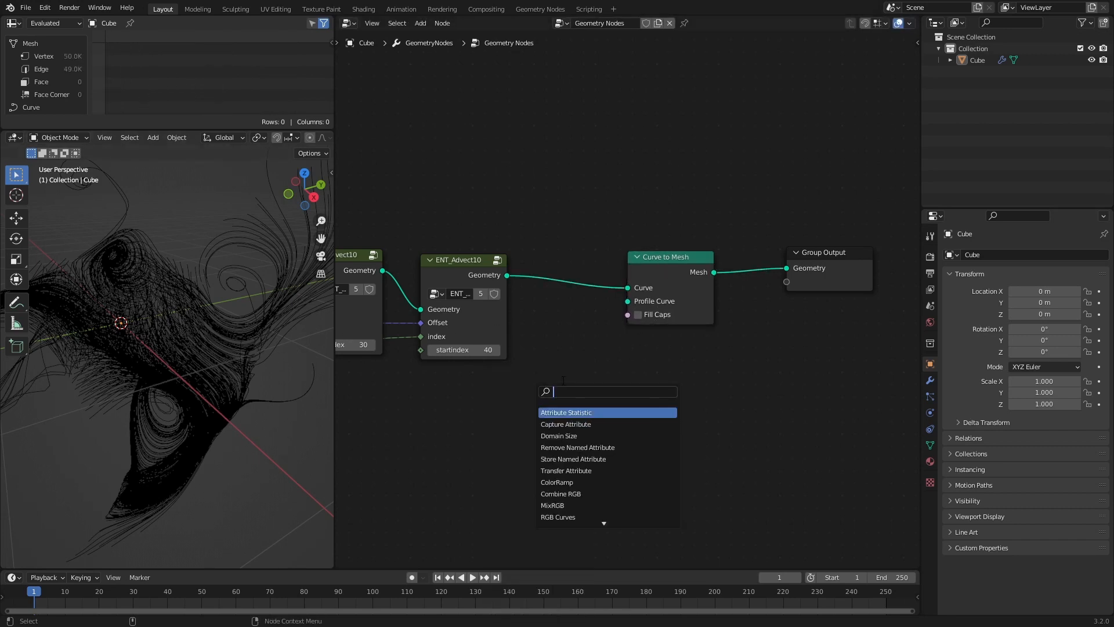
type("circle")
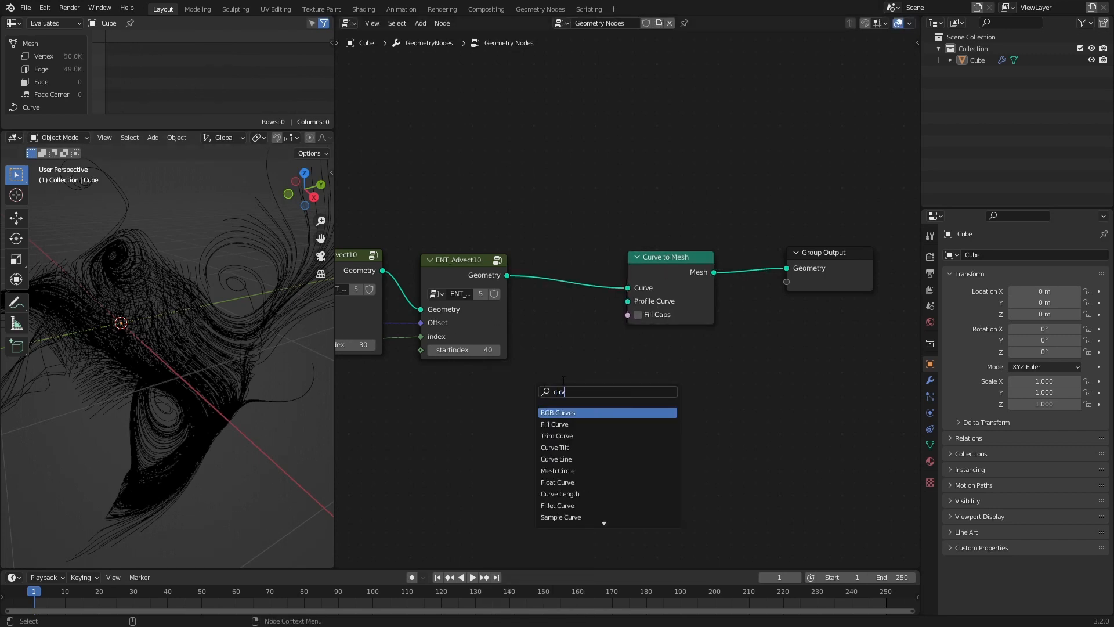
key("Return")
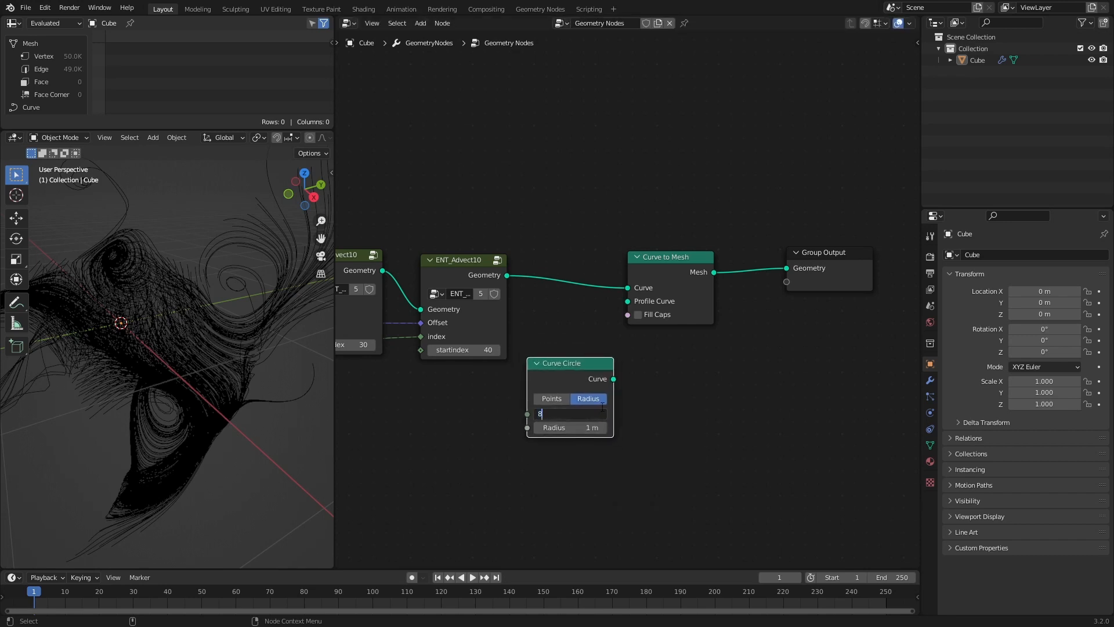
left_click(594, 428)
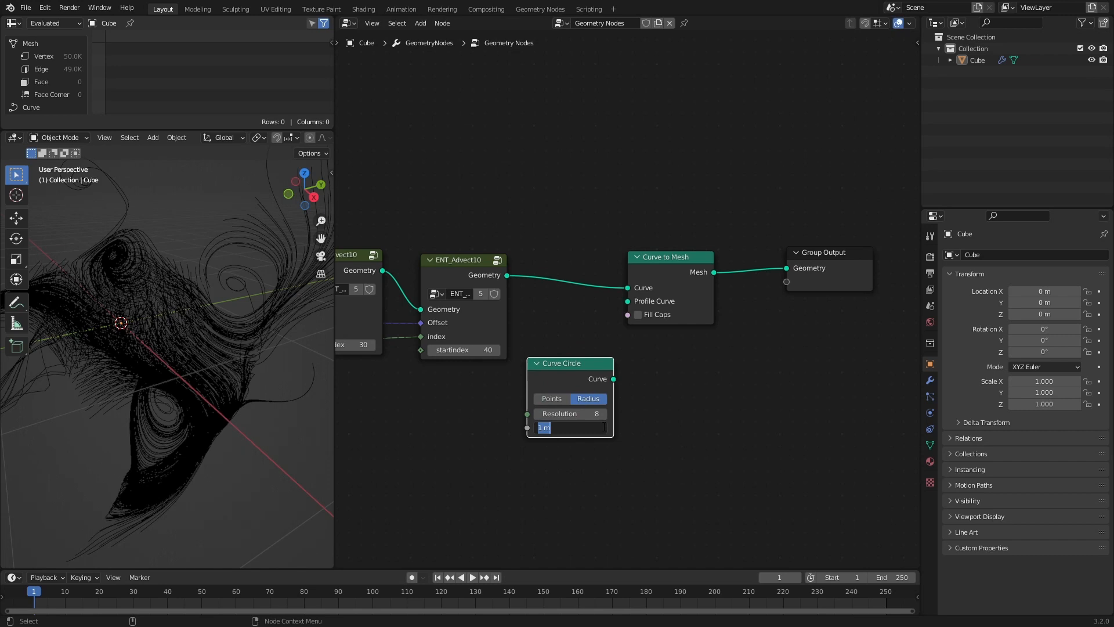
type("0.01")
key("Return")
left_click_drag(614, 379, 636, 284)
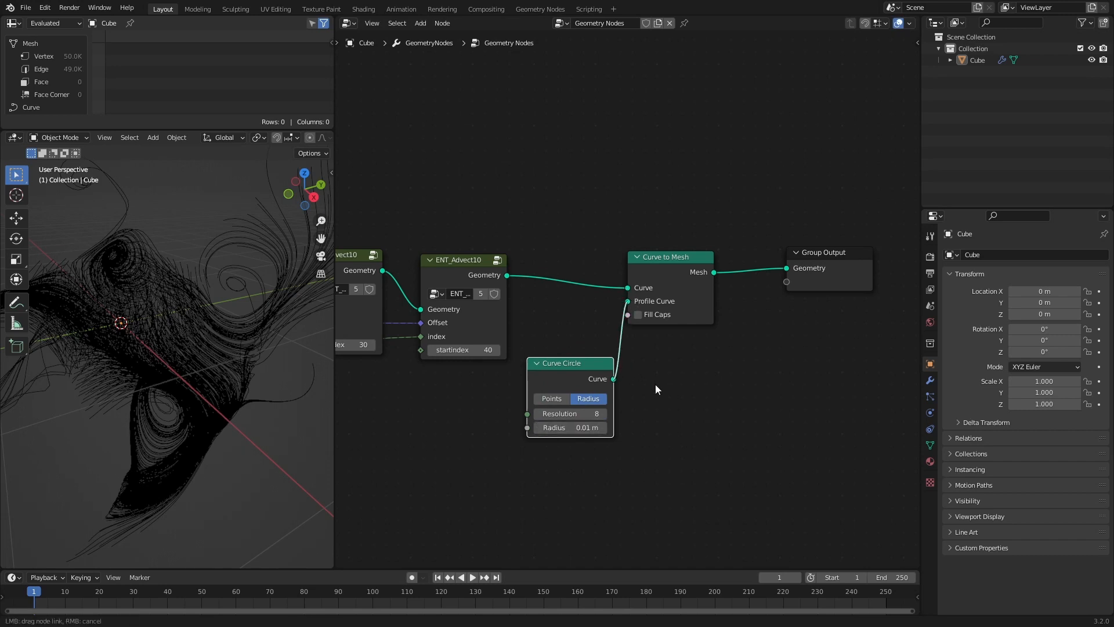
left_click_drag(656, 388, 687, 409)
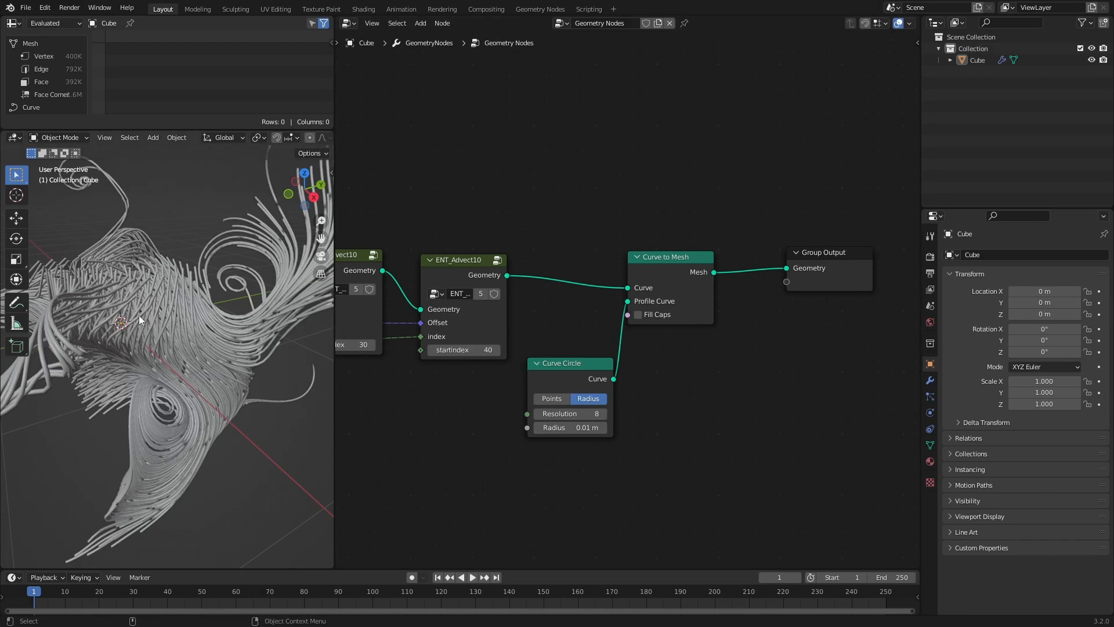
- Examine the thickened curves from another angle and review the node tree from the noise nodes to Group Output
middle_click_drag(138, 315, 243, 312)
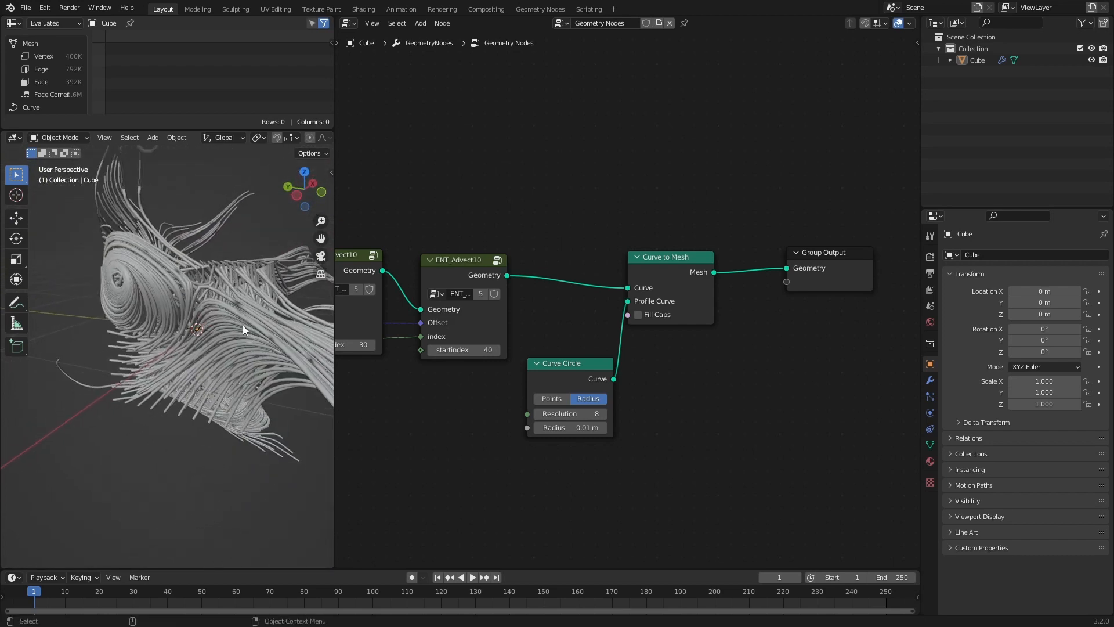
scroll(587, 305, "down", 2)
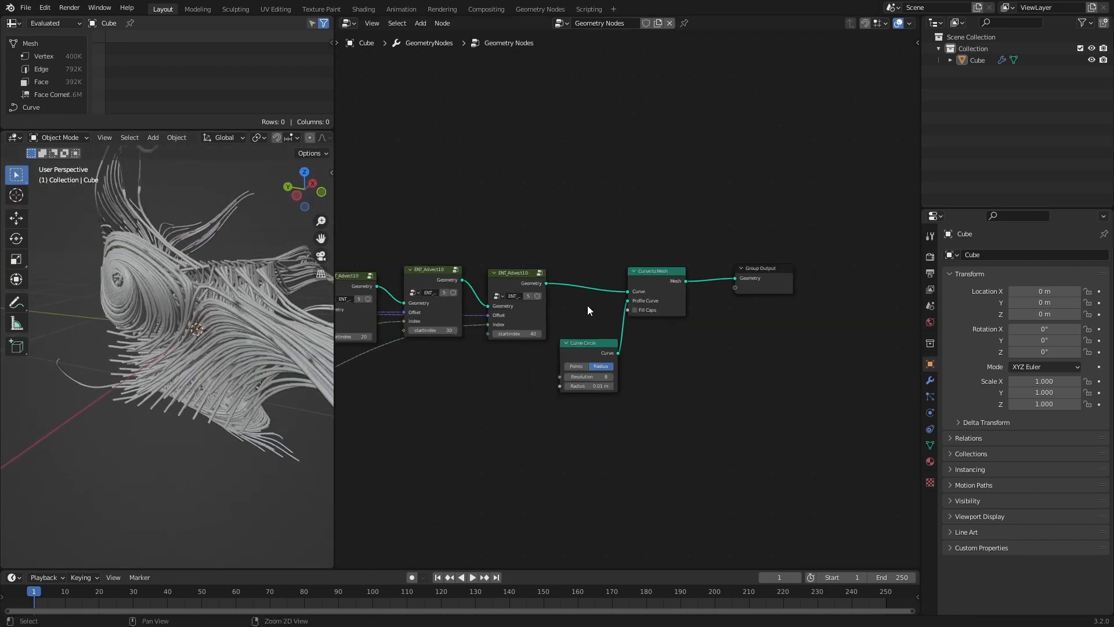
middle_click_drag(587, 304, 729, 352)
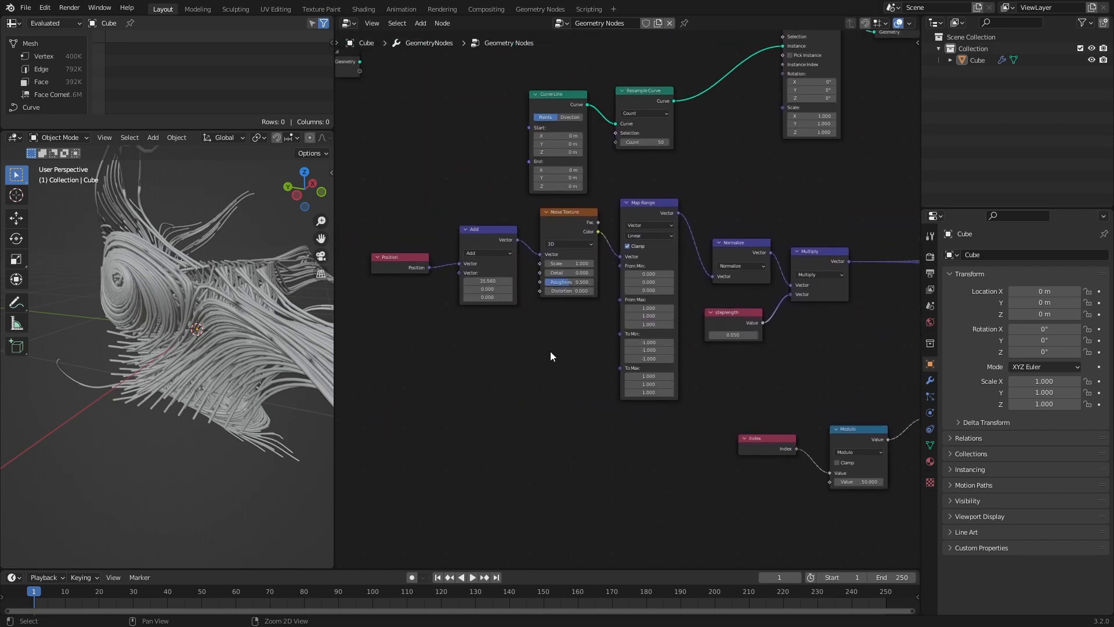
scroll(561, 261, "up", 2)
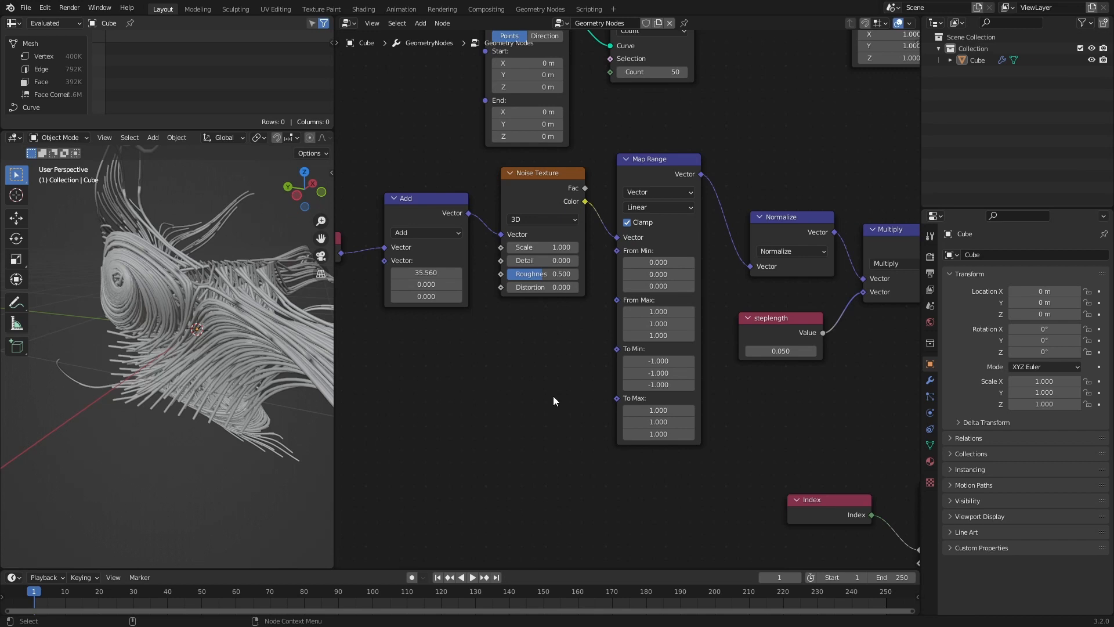
middle_click_drag(579, 340, 534, 418, "ctrl")
middle_click_drag(783, 401, 360, 368)
middle_click_drag(719, 365, 473, 414)
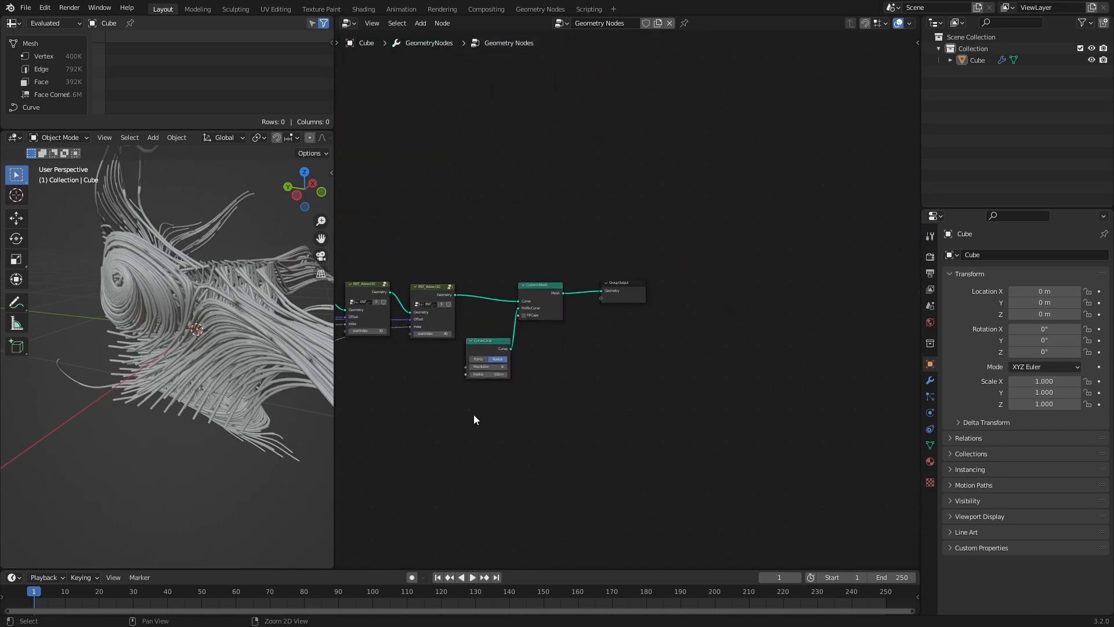
- Add a Color node set to a magenta pink below Curve to Mesh and connect it to Group Output's empty socket
middle_click_drag(588, 353, 721, 319, "ctrl")
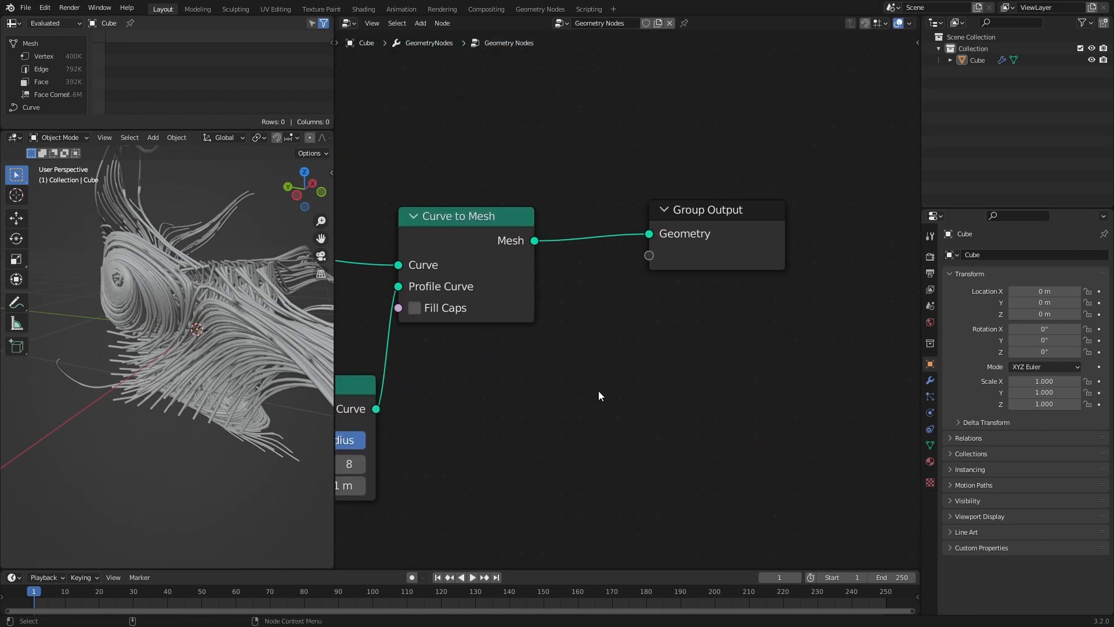
key("shift+a")
left_click(578, 385)
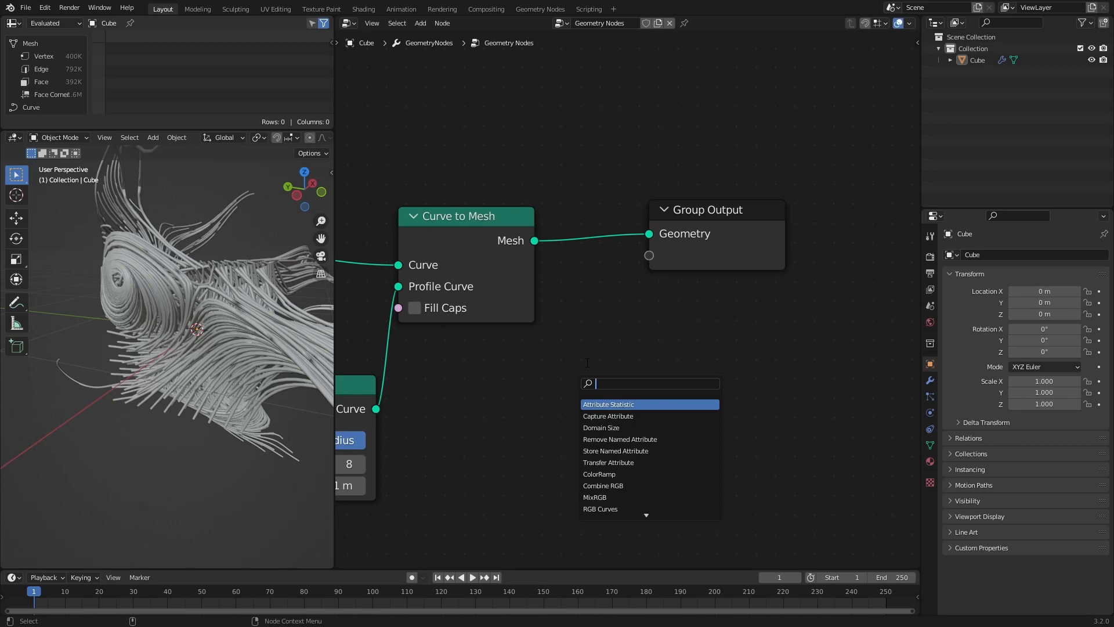
type("colo")
key("Return")
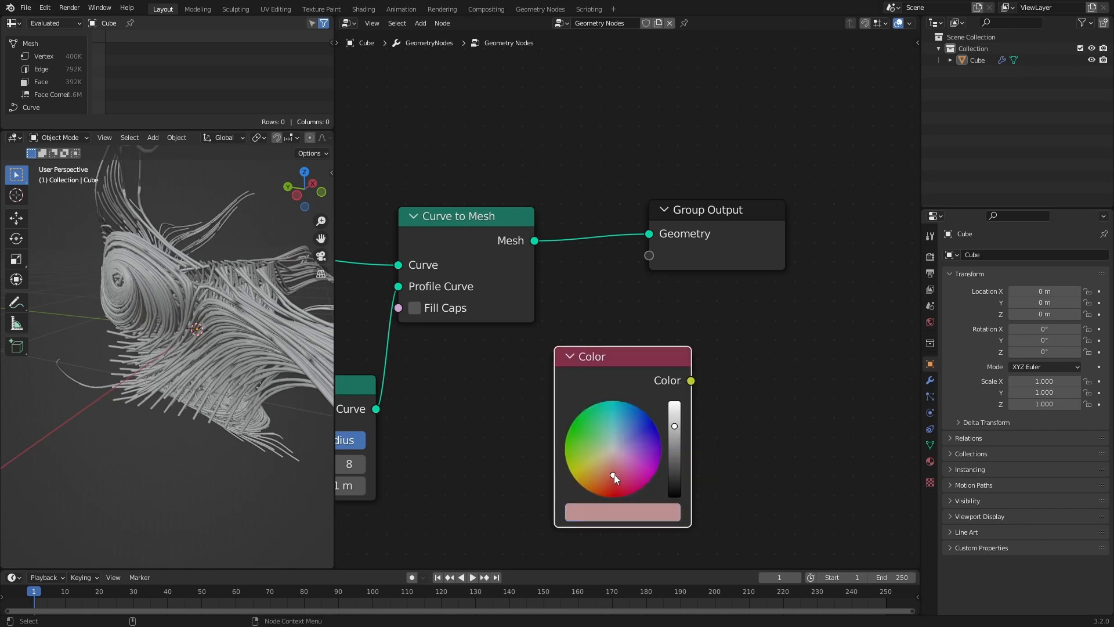
left_click(641, 477)
left_click_drag(691, 381, 649, 256)
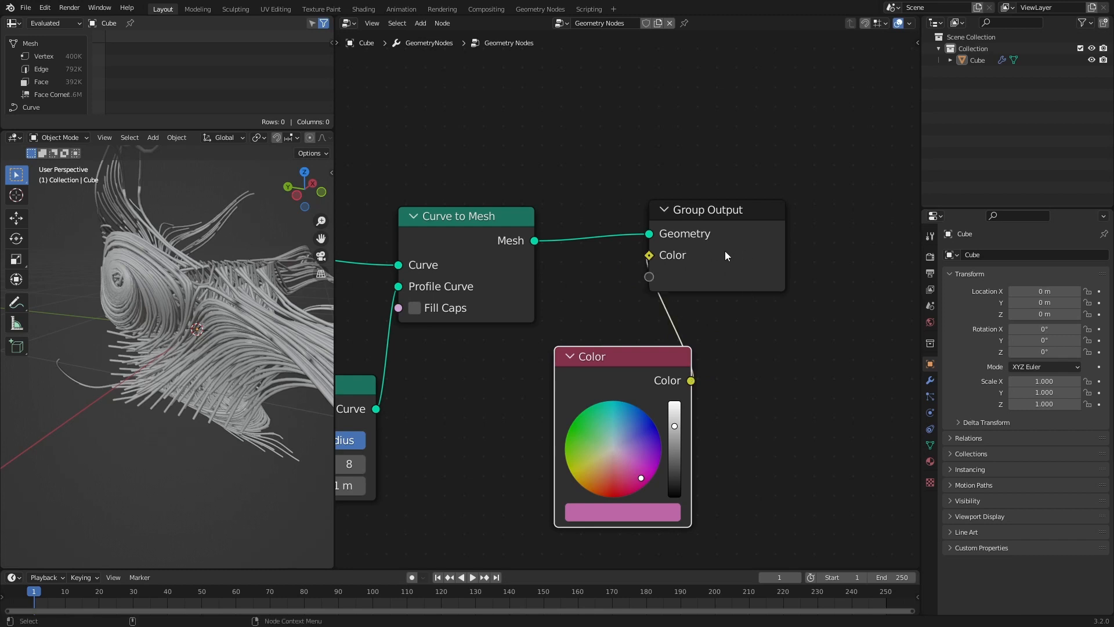
left_click_drag(660, 414, 579, 432)
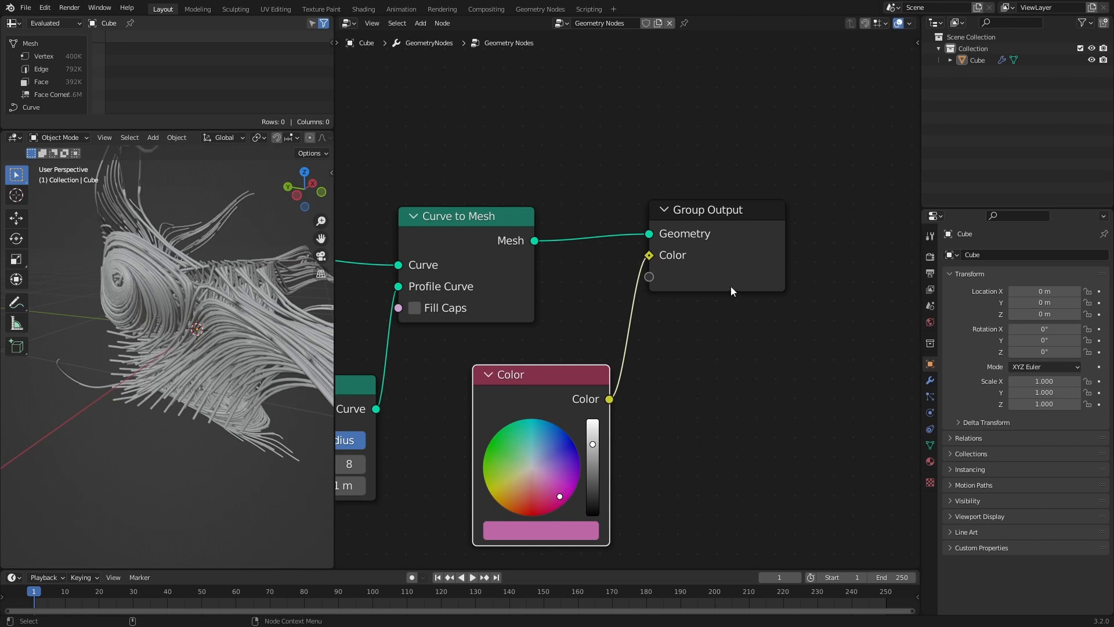
- Name the Color output attribute Cd in the cube's Geometry Nodes modifier
left_click(930, 382)
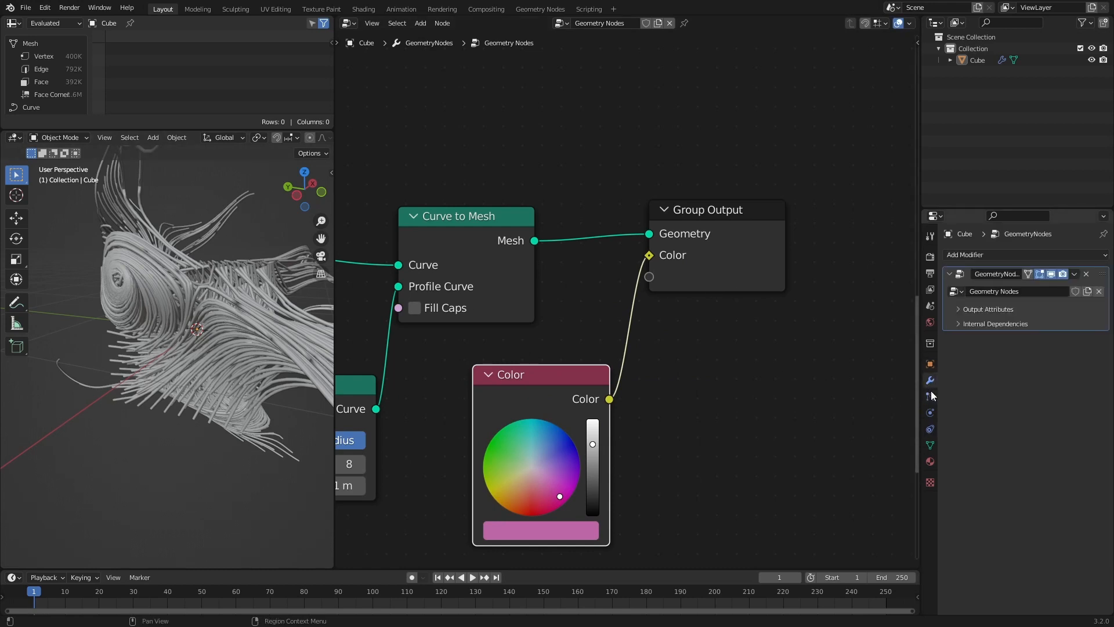
left_click(1004, 311)
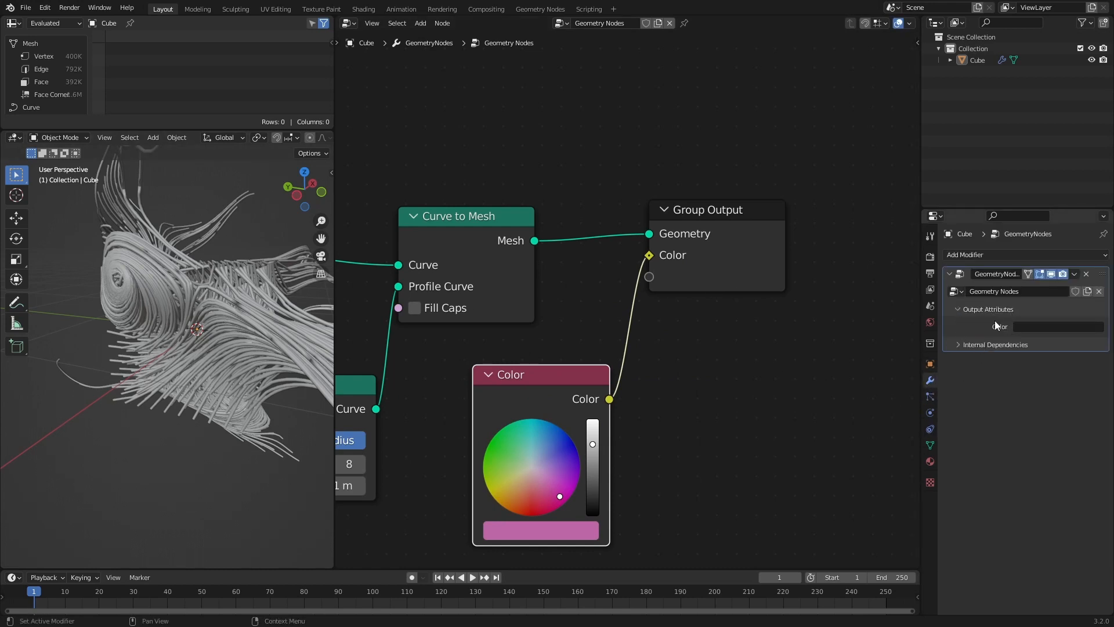
left_click(1028, 329)
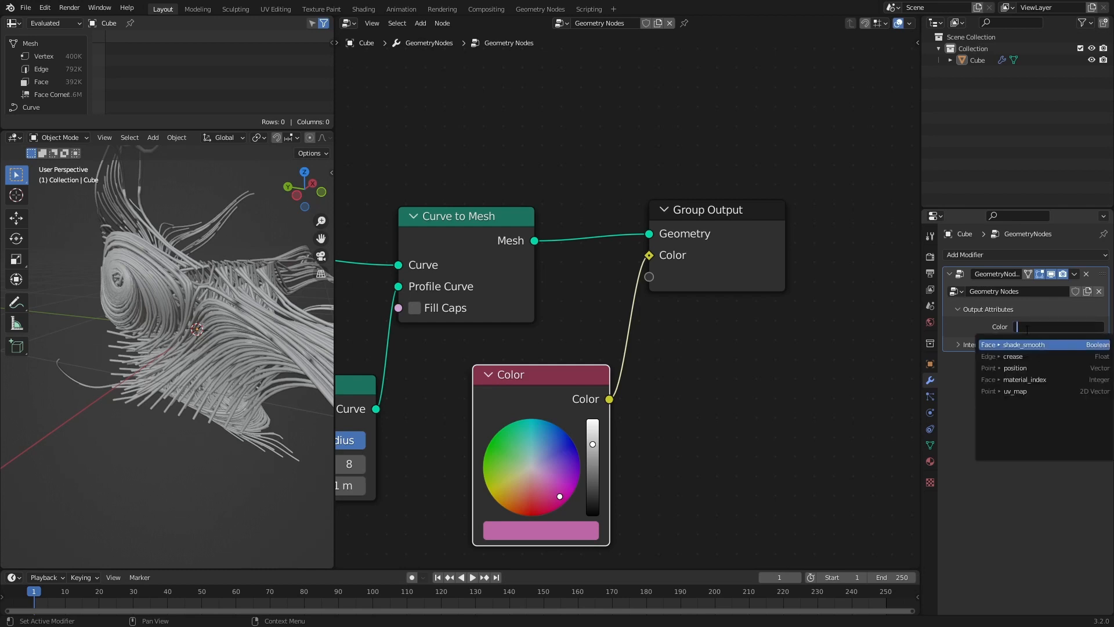
type("Cd")
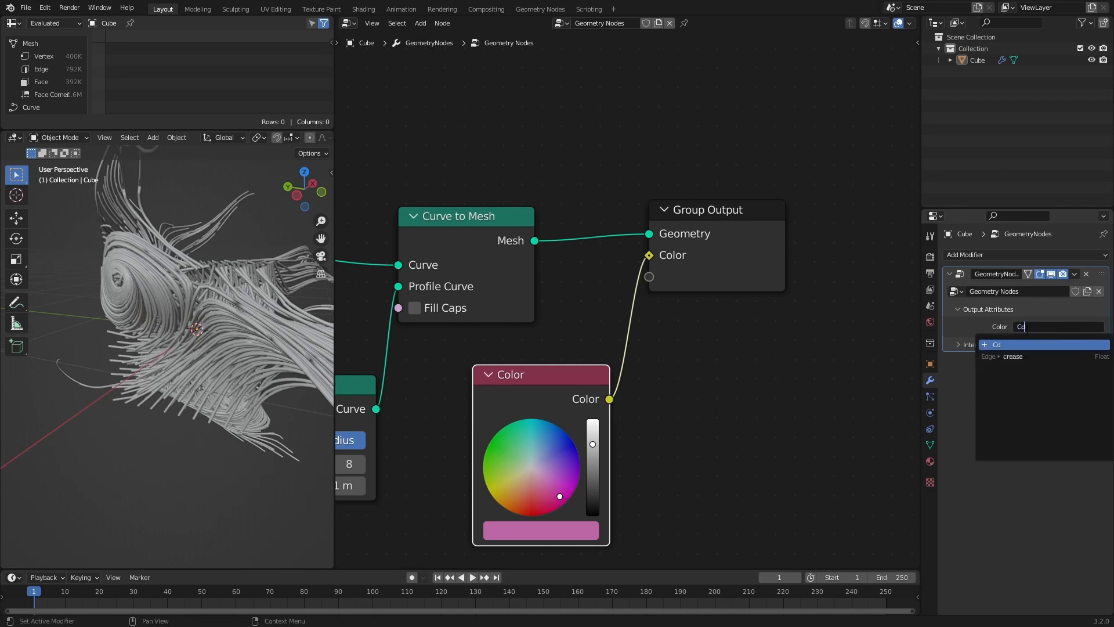
key("Return")
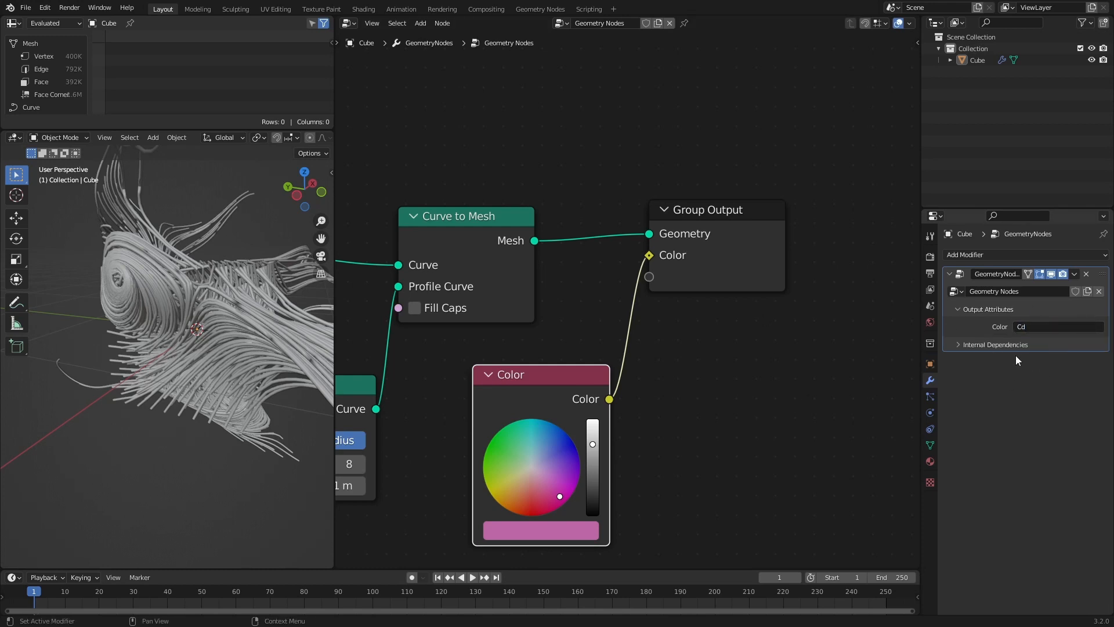
- Show the cube's material in the Shader Editor and add an Attribute node beside the Principled BSDF
left_click(349, 23)
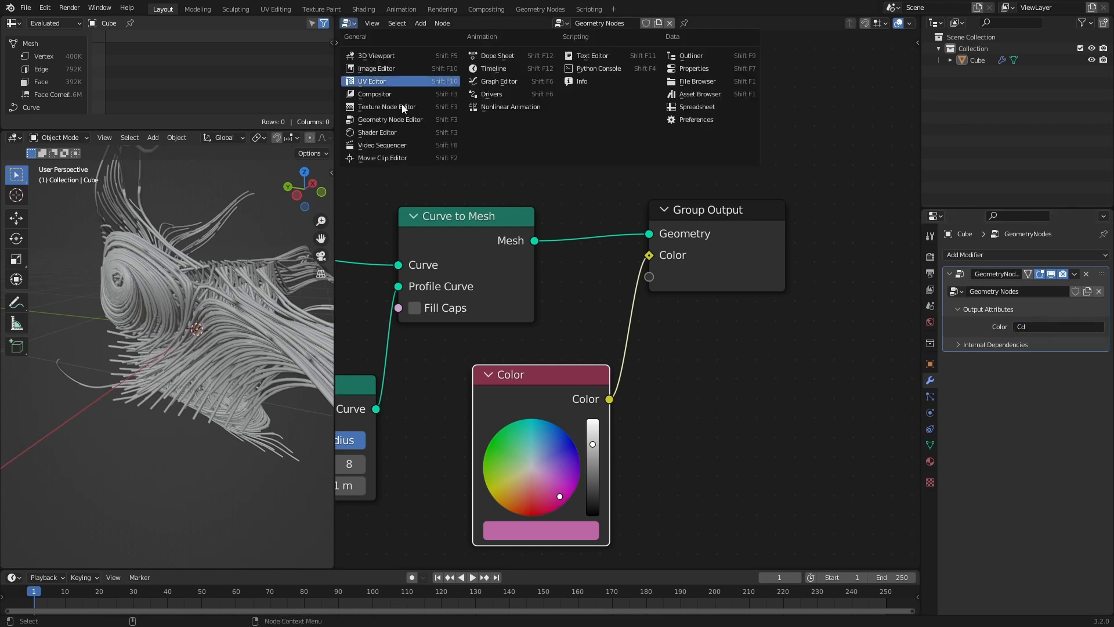
left_click(389, 134)
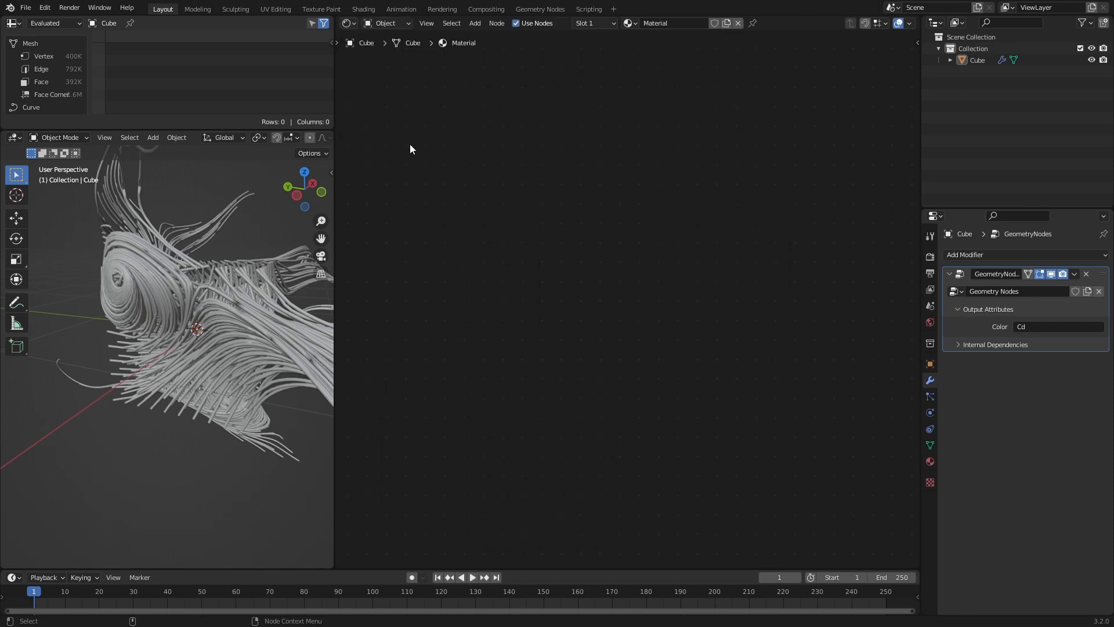
left_click(930, 461)
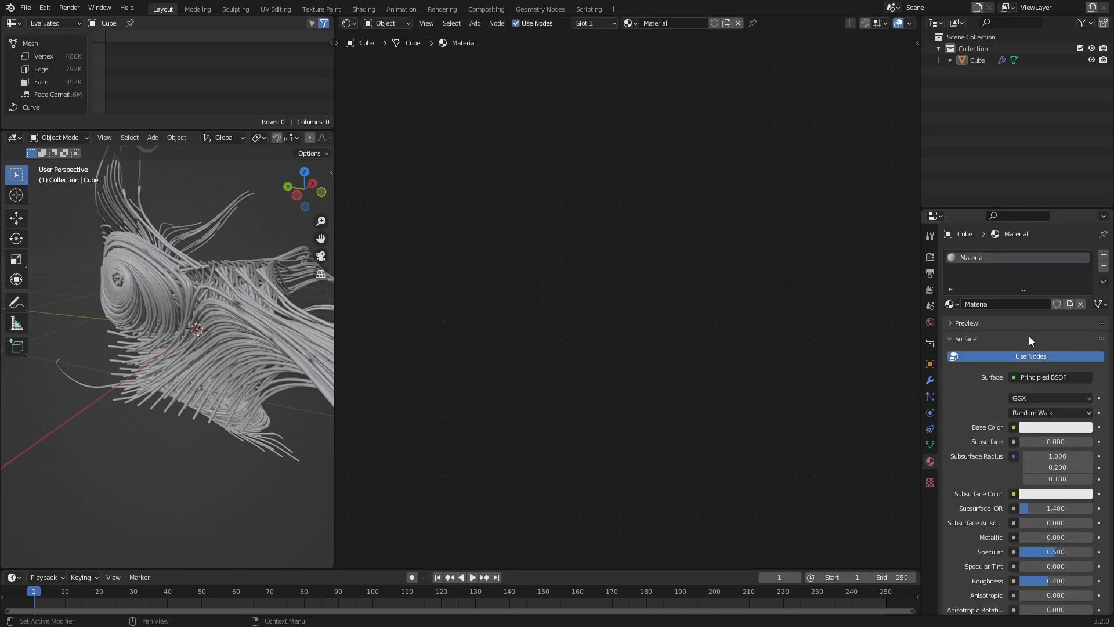
middle_click_drag(841, 329, 680, 263)
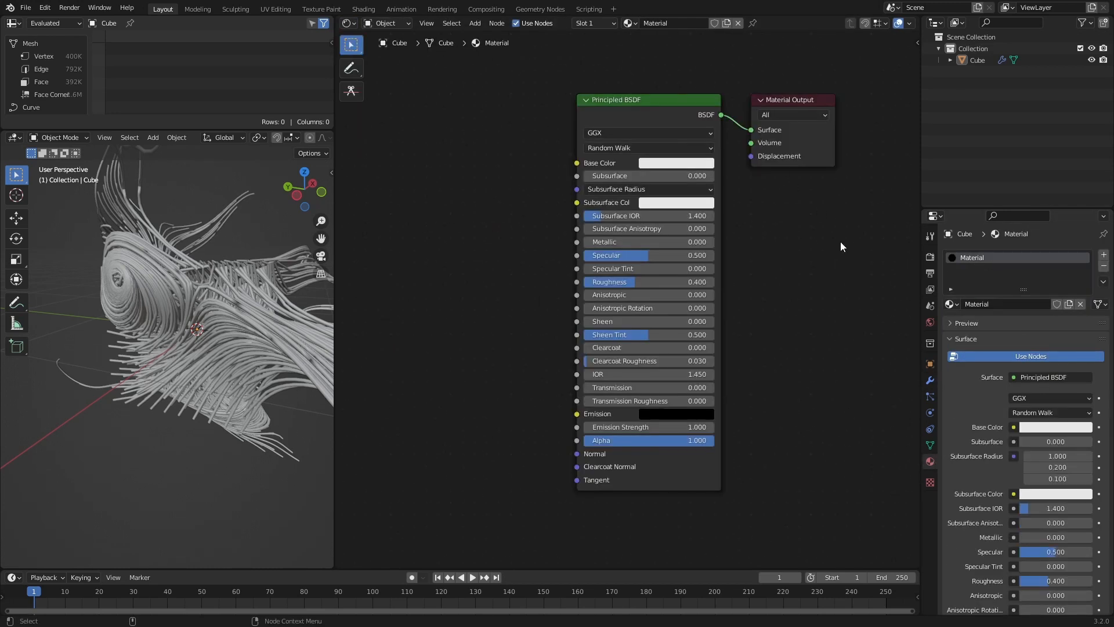
key("shift+a")
type("a")
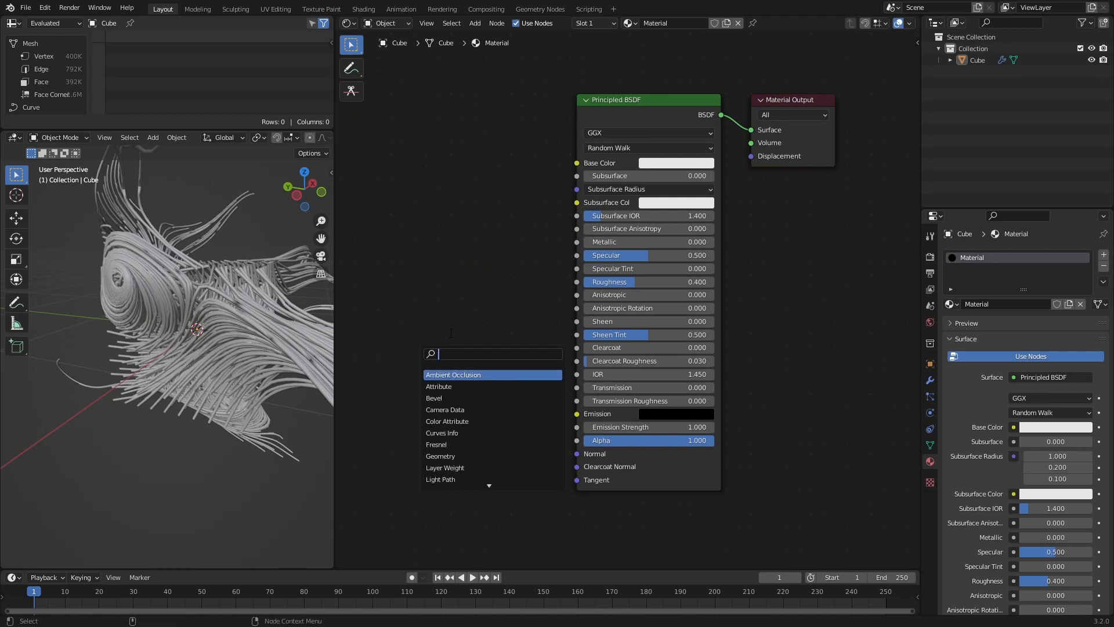
type("ttrib")
key("Return")
left_click(474, 287)
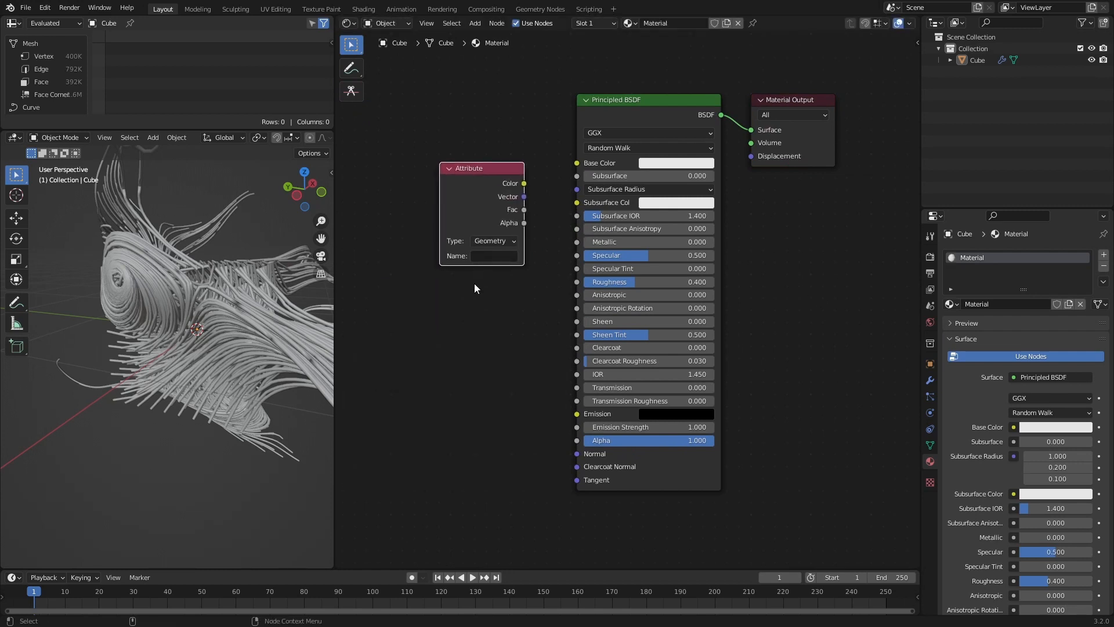
- Set the Attribute node to read Cd into the Principled BSDF's Base Color, and display the viewport in Material Preview
type("Co")
left_click_drag(524, 183, 577, 163)
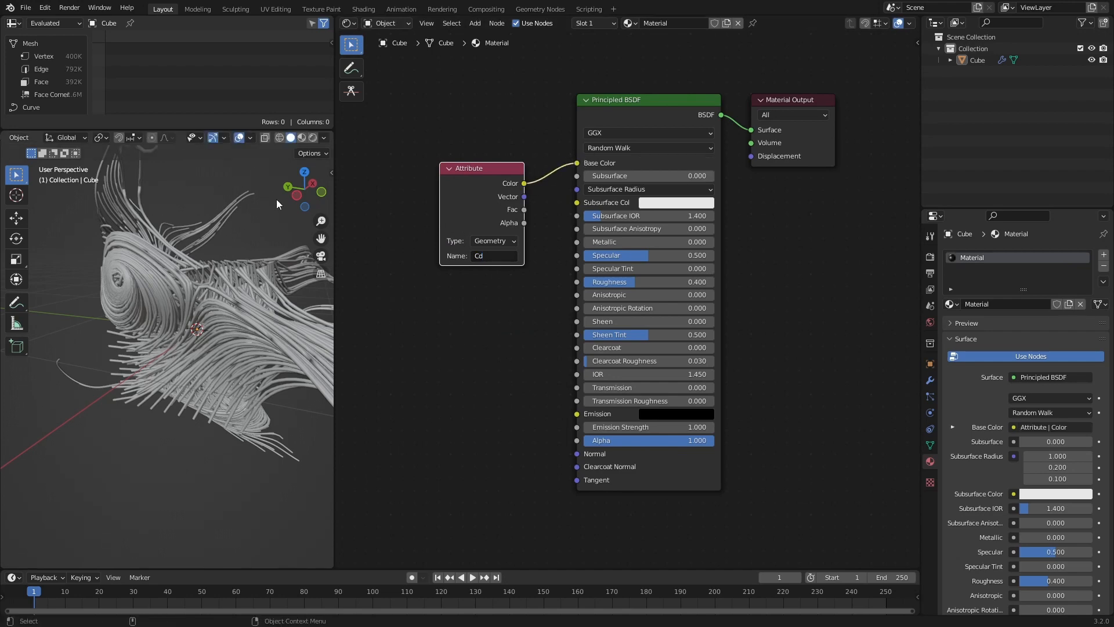
left_click(301, 137)
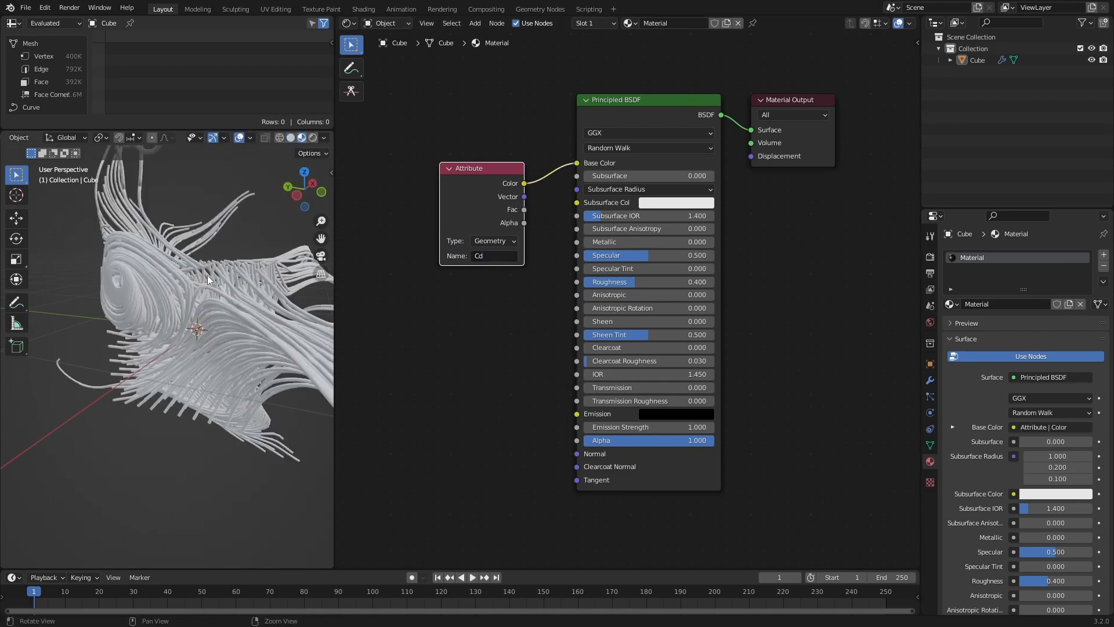
mouse_move(208, 275)
middle_mouse_down()
mouse_move(185, 311)
mouse_move(207, 297)
mouse_move(371, 284)
middle_mouse_up()
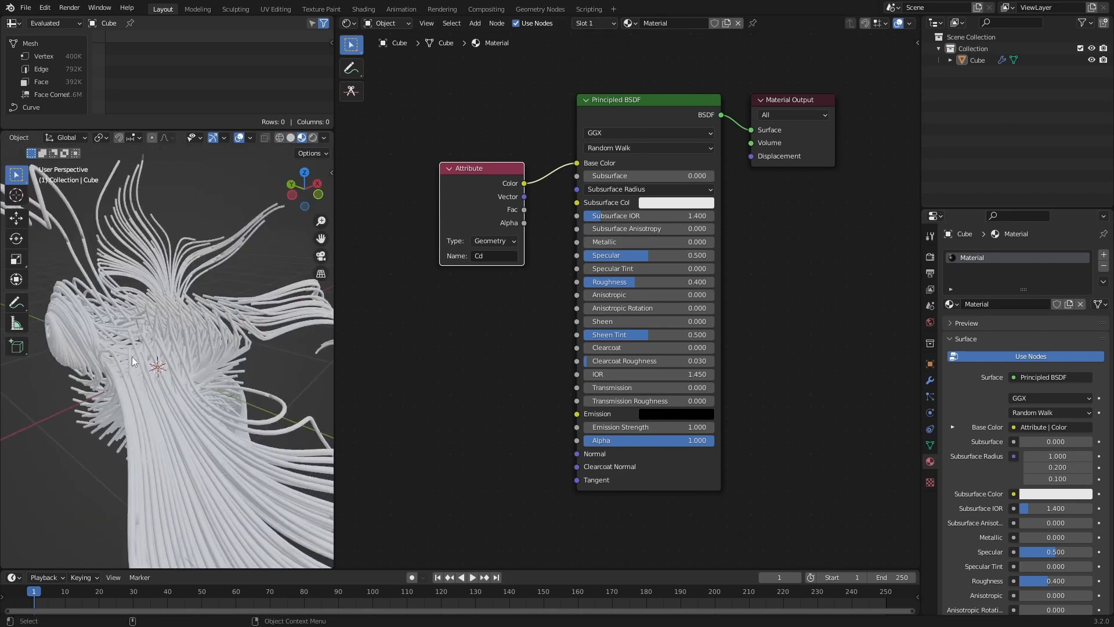
- Return to the Geometry Node Editor and insert a Set Material node between Curve to Mesh and Group Output
left_click(347, 23)
left_click(381, 120)
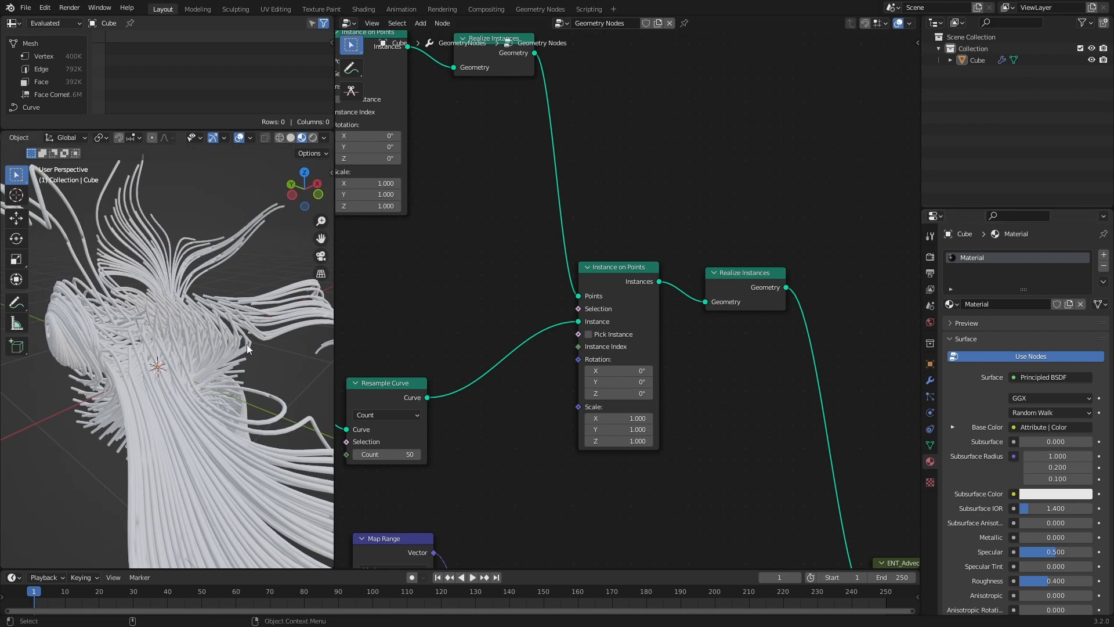
middle_click_drag(708, 387, 531, 235)
scroll(531, 235, "down", 6)
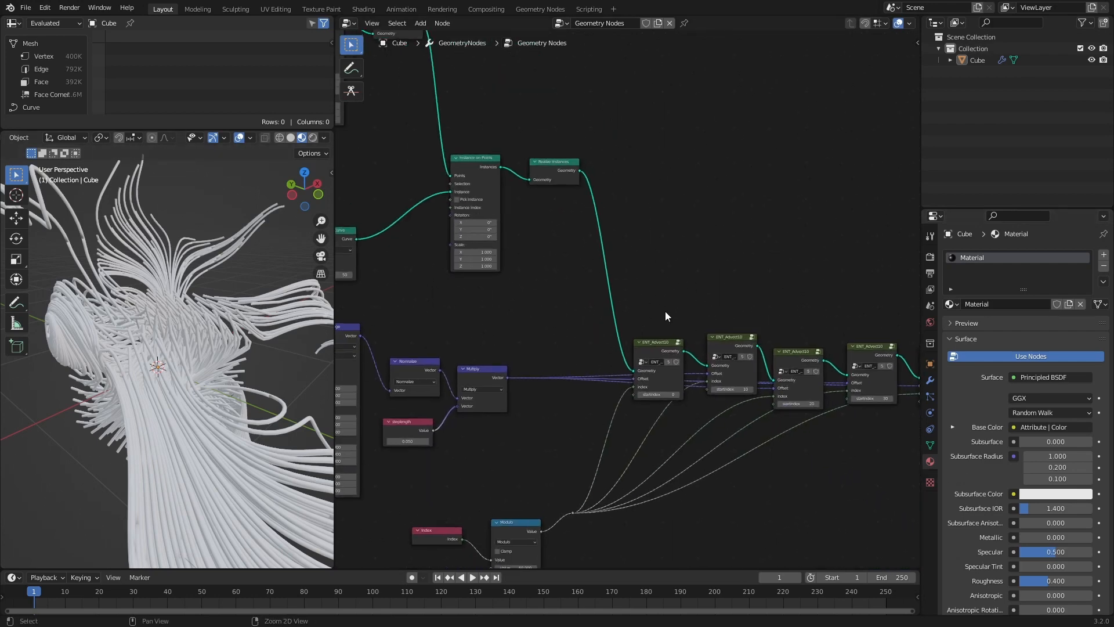
middle_click_drag(870, 332, 513, 288)
scroll(765, 242, "up", 3)
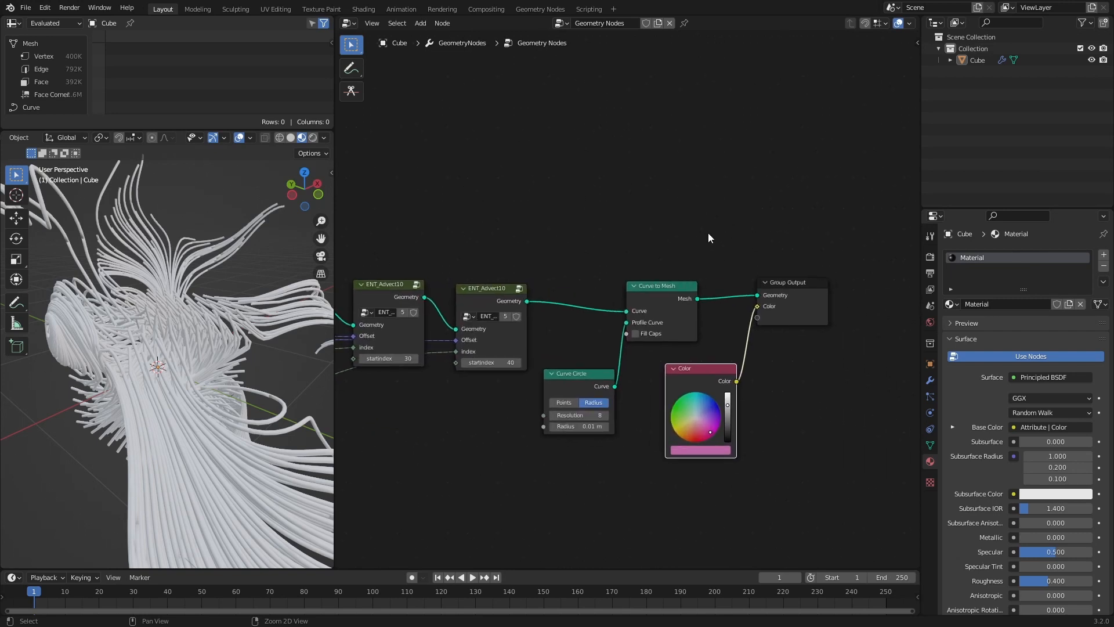
left_click(577, 334)
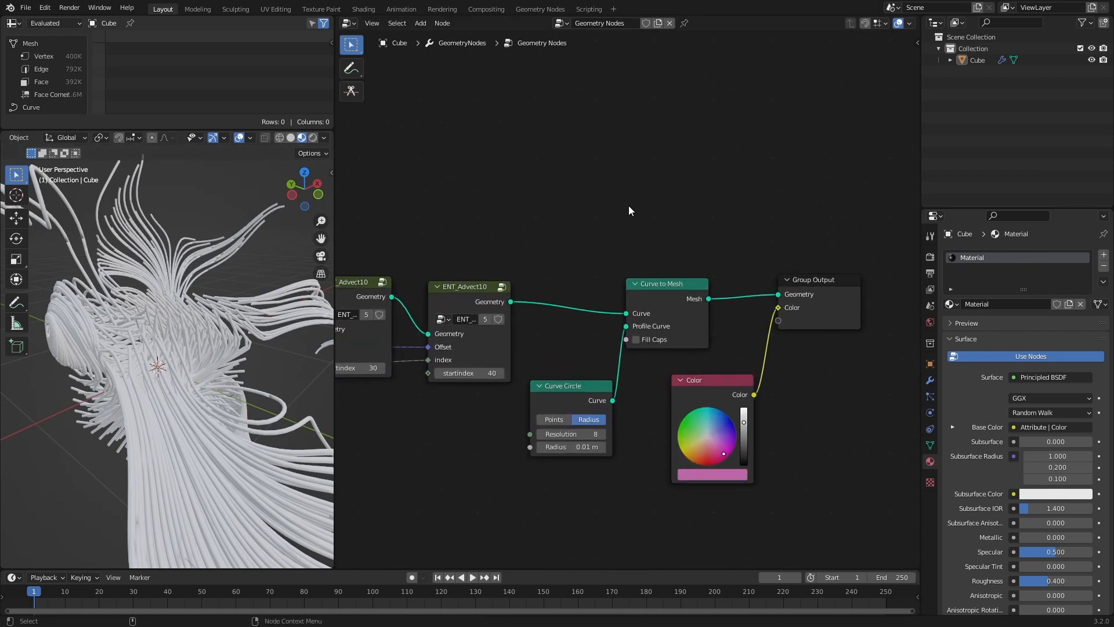
key("shift+a")
left_click(636, 200)
type("s")
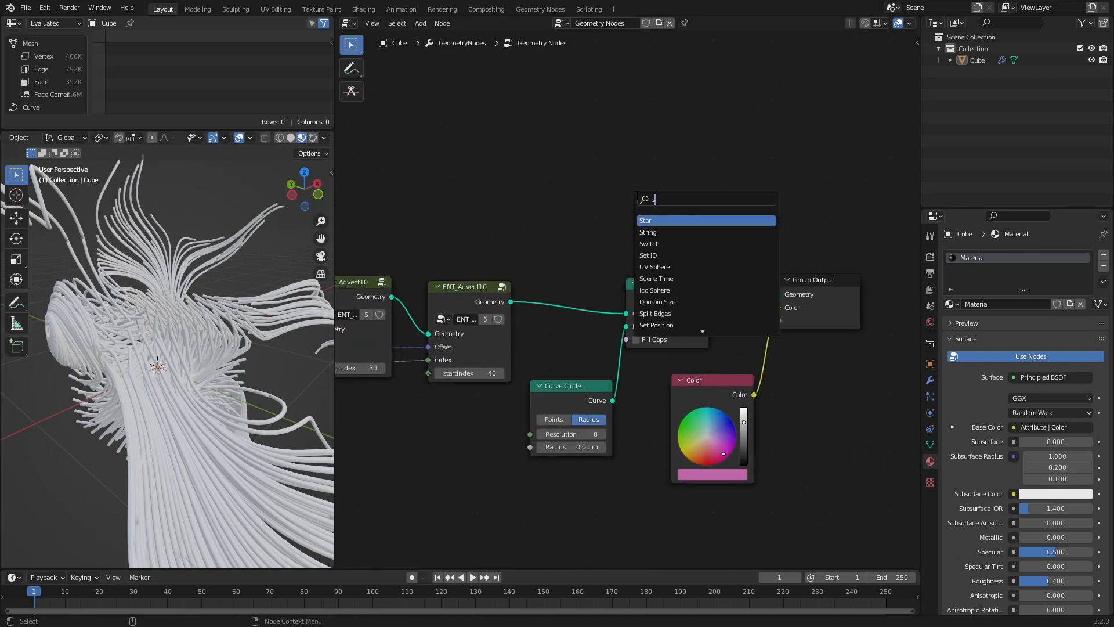
type("et matr")
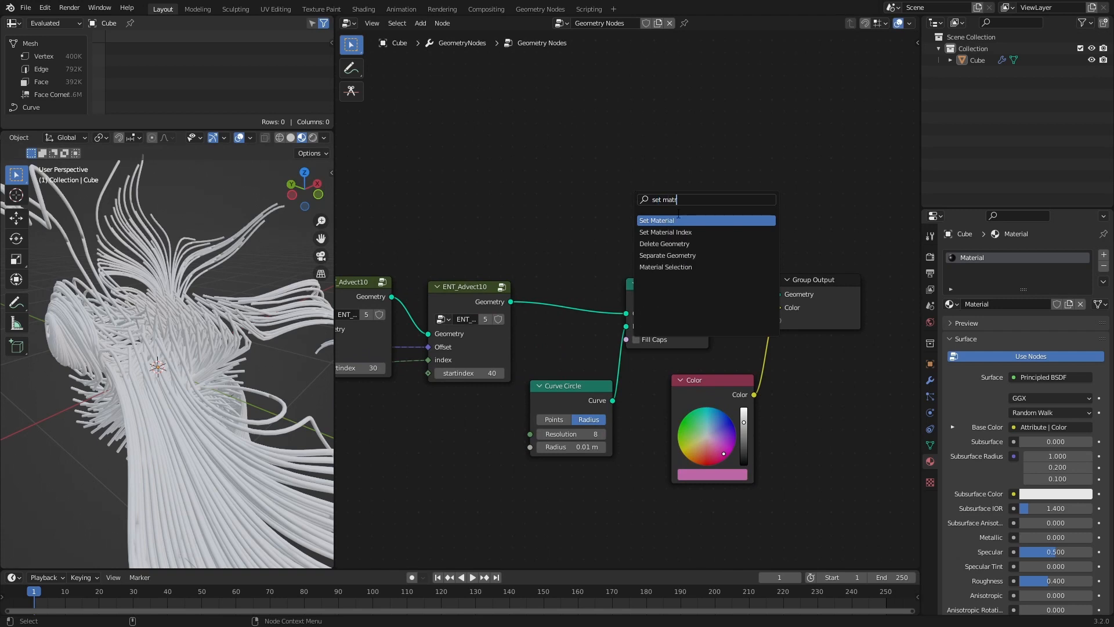
key("Return")
left_click(749, 286)
- Assign the cube's material in the Set Material node and rename that material VisualizeCd
middle_click_drag(773, 409, 682, 329)
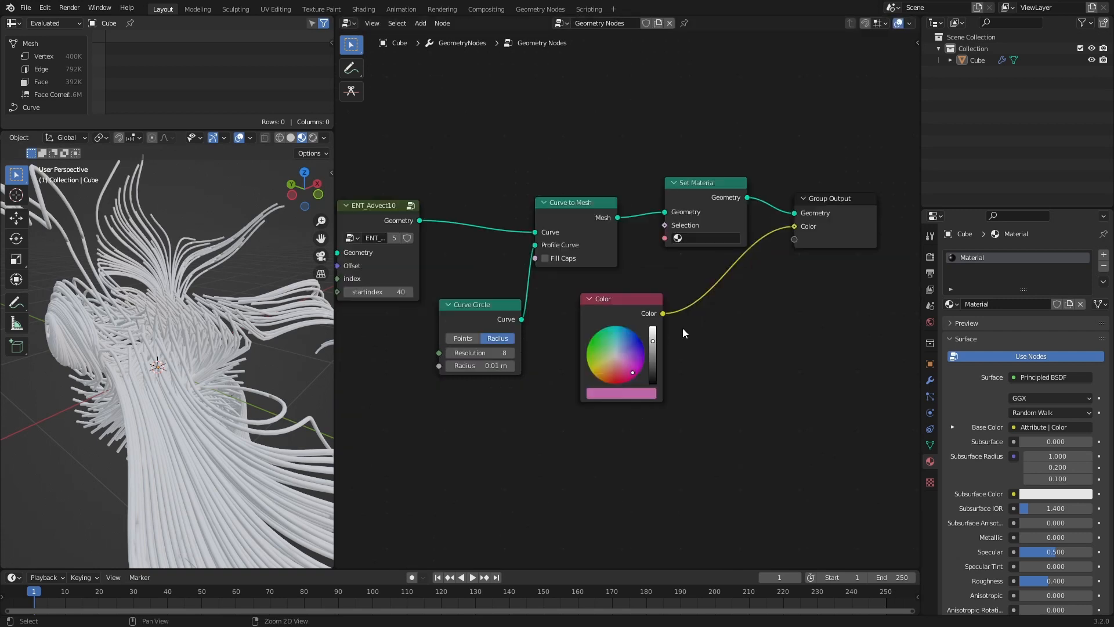
left_click(692, 237)
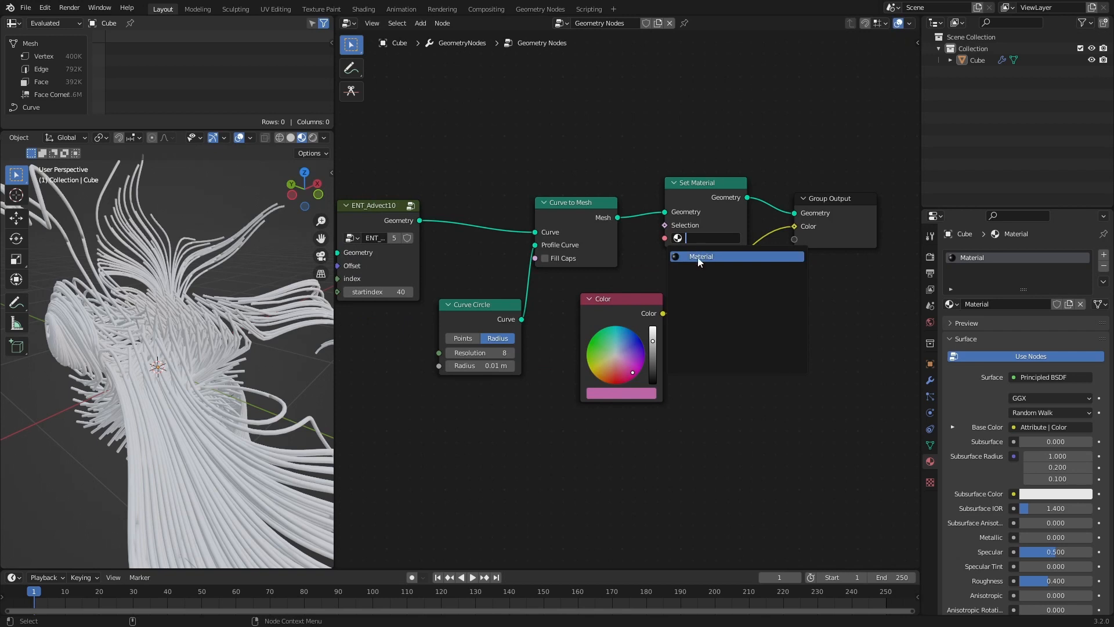
left_click(700, 256)
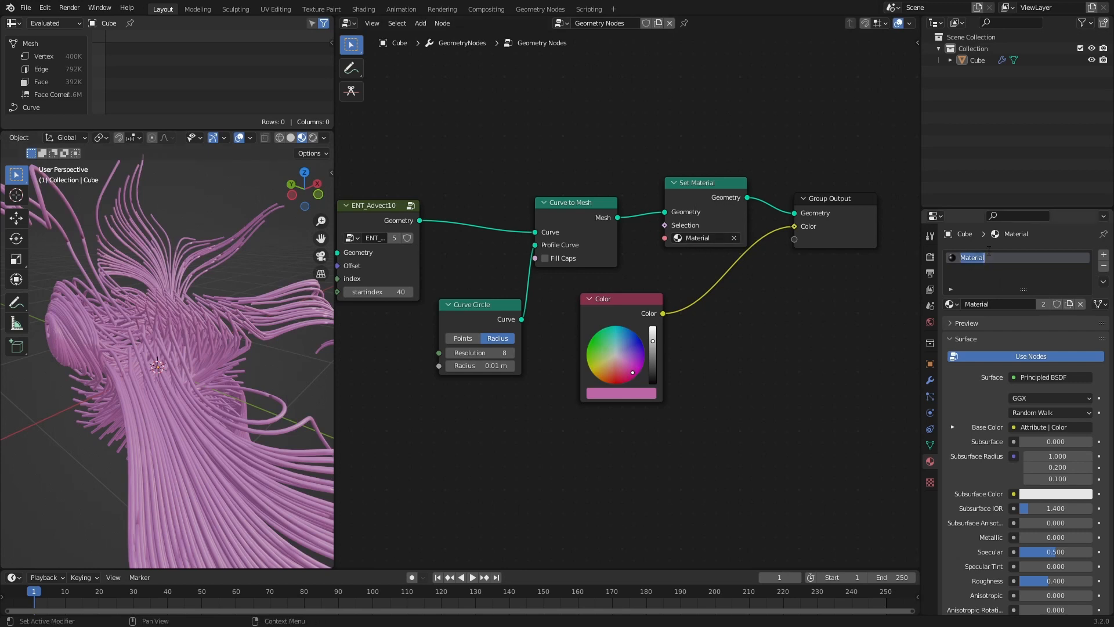
type("VisualizeCd")
key("Return")
- Change the Color node to a pale teal, and connect the Noise Texture's Color output to Group Output's Color instead
left_click(590, 369)
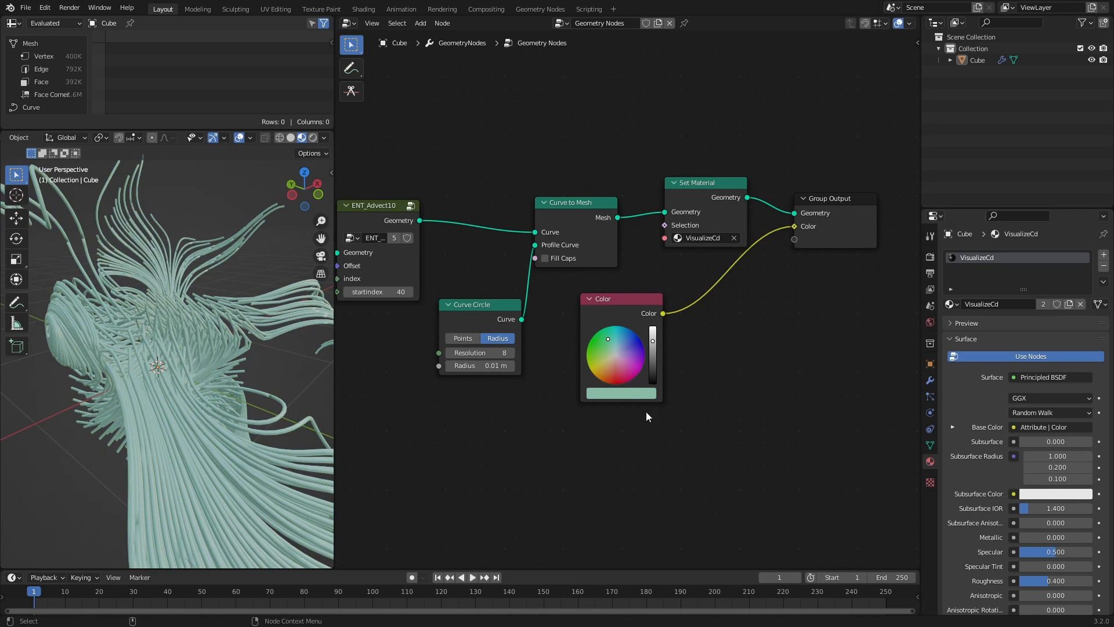
scroll(646, 416, "down", 6)
middle_click_drag(565, 340, 657, 370)
scroll(599, 377, "down", 1)
scroll(607, 347, "down", 1)
middle_click_drag(603, 338, 562, 331)
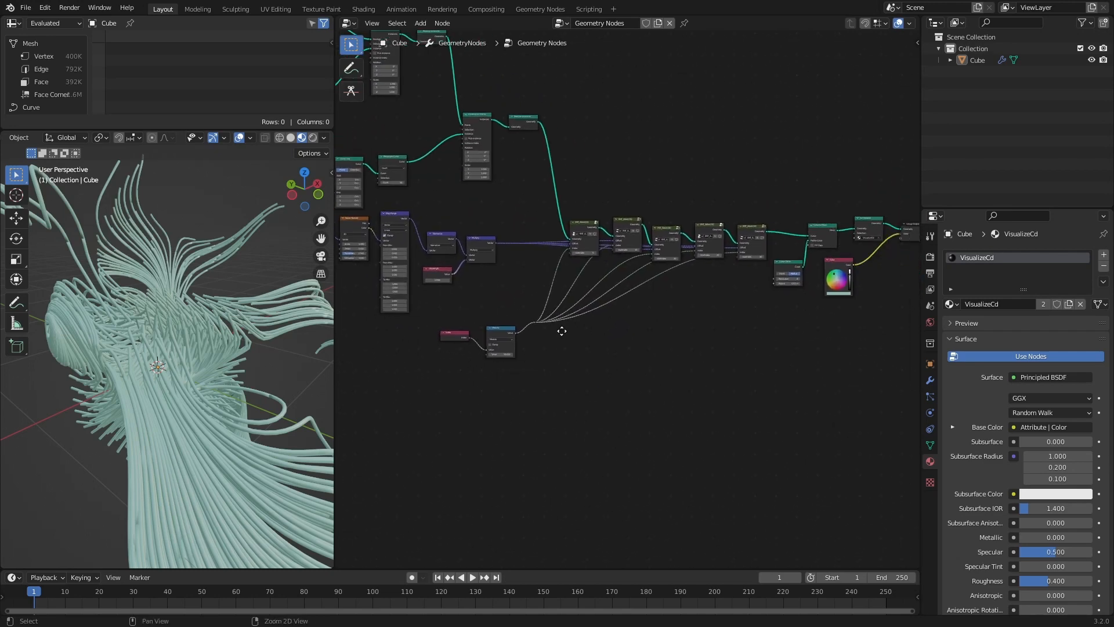
left_click_drag(368, 230, 870, 235)
- Examine the noise-colored tubes from other angles and trace the color link from Noise Texture to Group Output
middle_click_drag(252, 356, 217, 398)
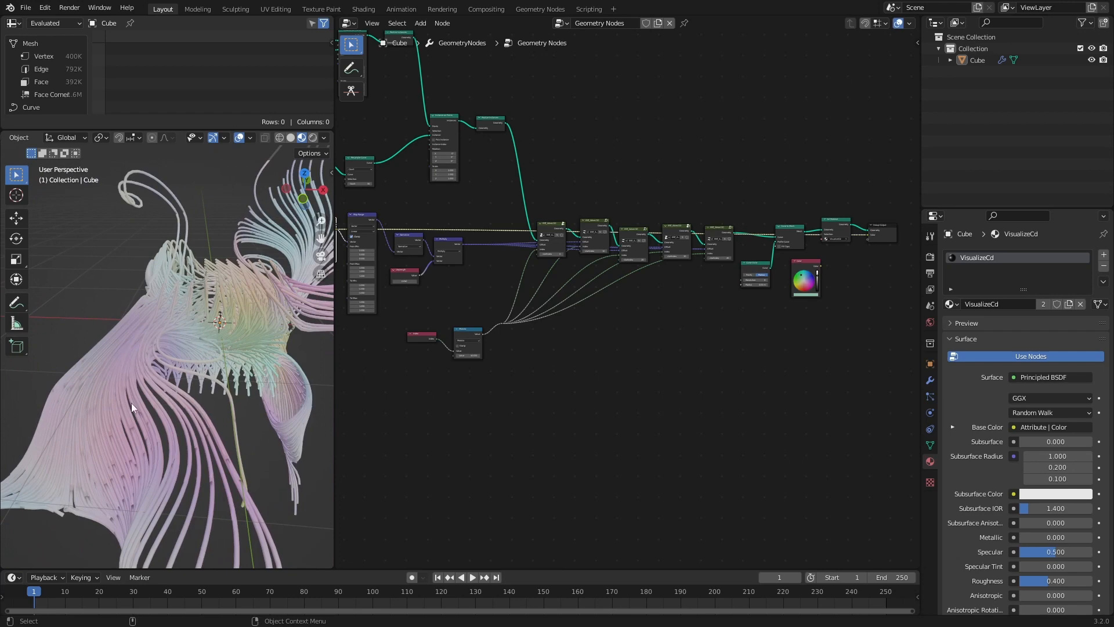
middle_click_drag(222, 340, 214, 405)
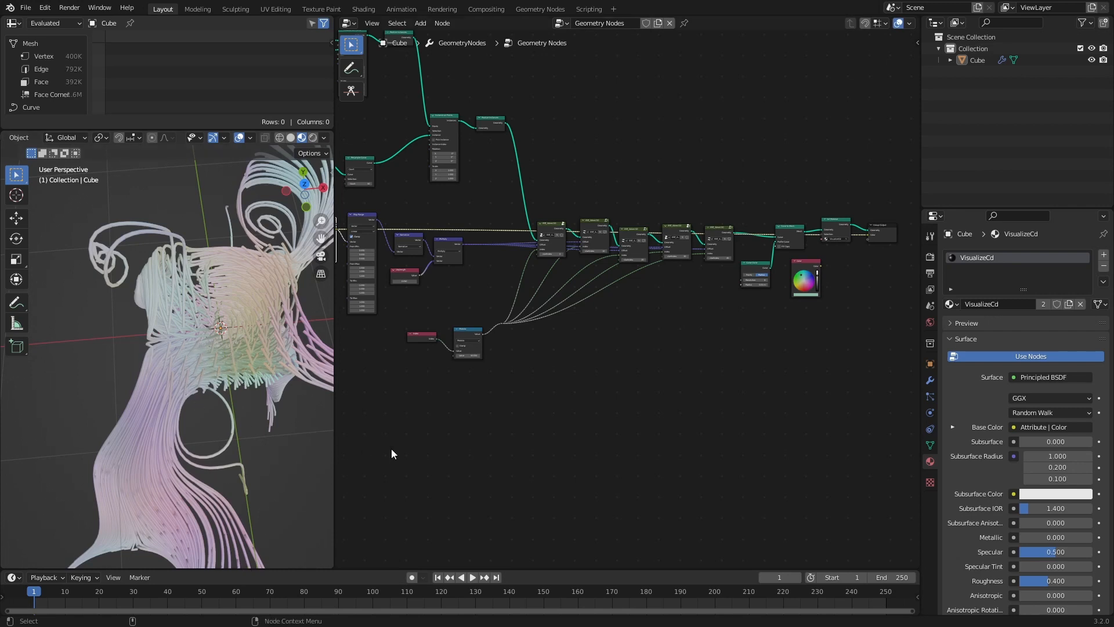
middle_click_drag(446, 371, 708, 409, "alt")
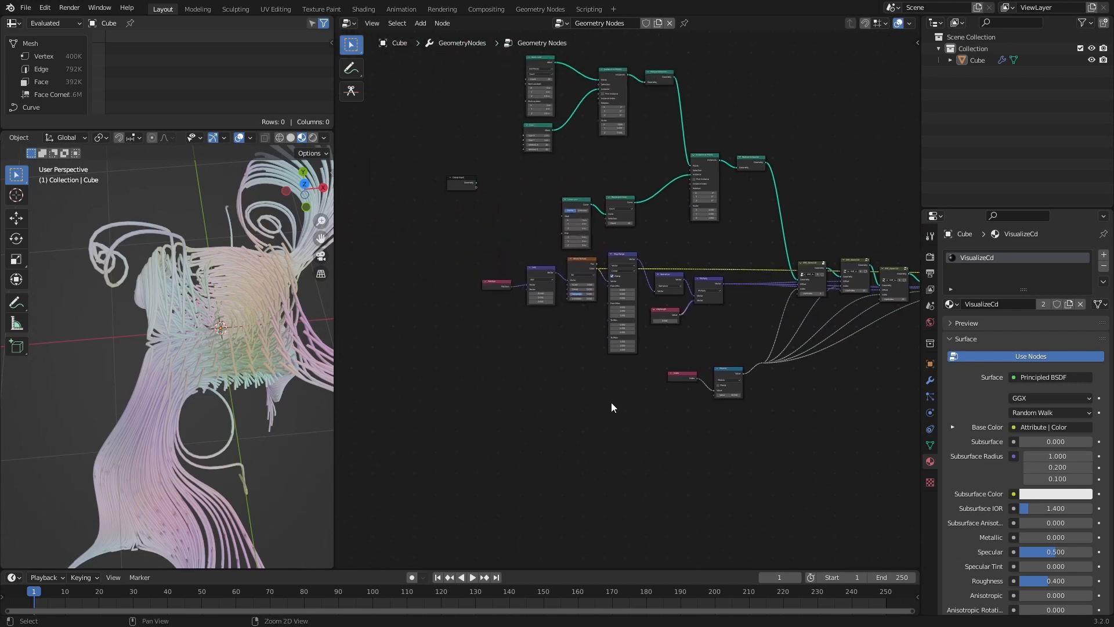
right_click_drag(612, 406, 617, 369, "alt")
middle_click_drag(704, 343, 597, 348, "alt")
right_click_drag(597, 348, 639, 296, "alt")
middle_click_drag(639, 296, 677, 293, "alt")
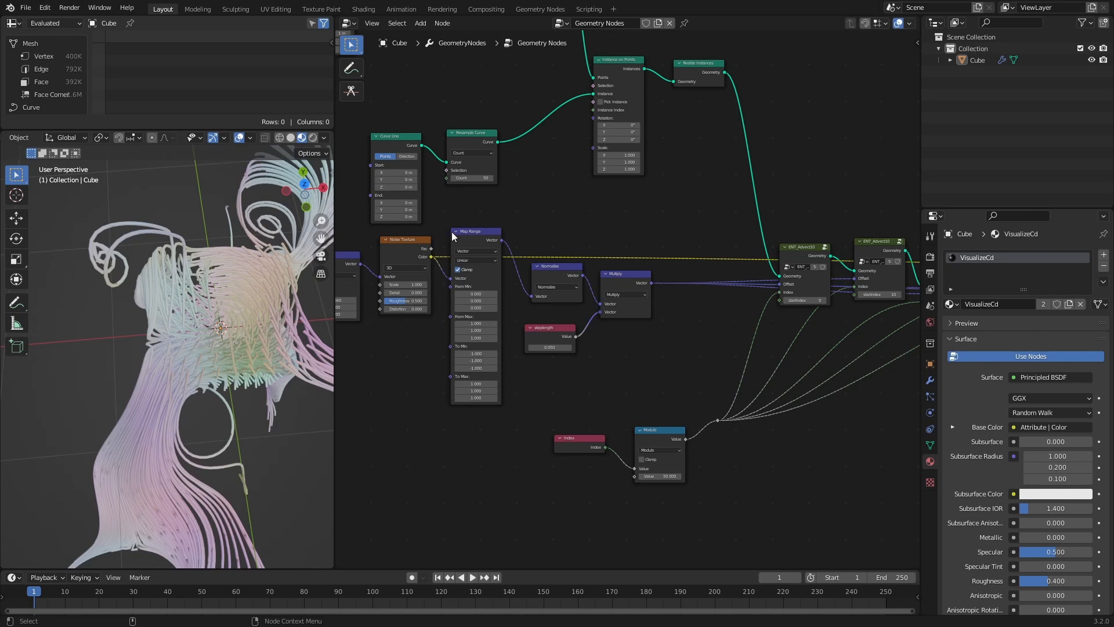
middle_click_drag(813, 395, 527, 409, "alt")
middle_click_drag(820, 423, 551, 422, "alt")
middle_click_drag(728, 418, 688, 421, "alt")
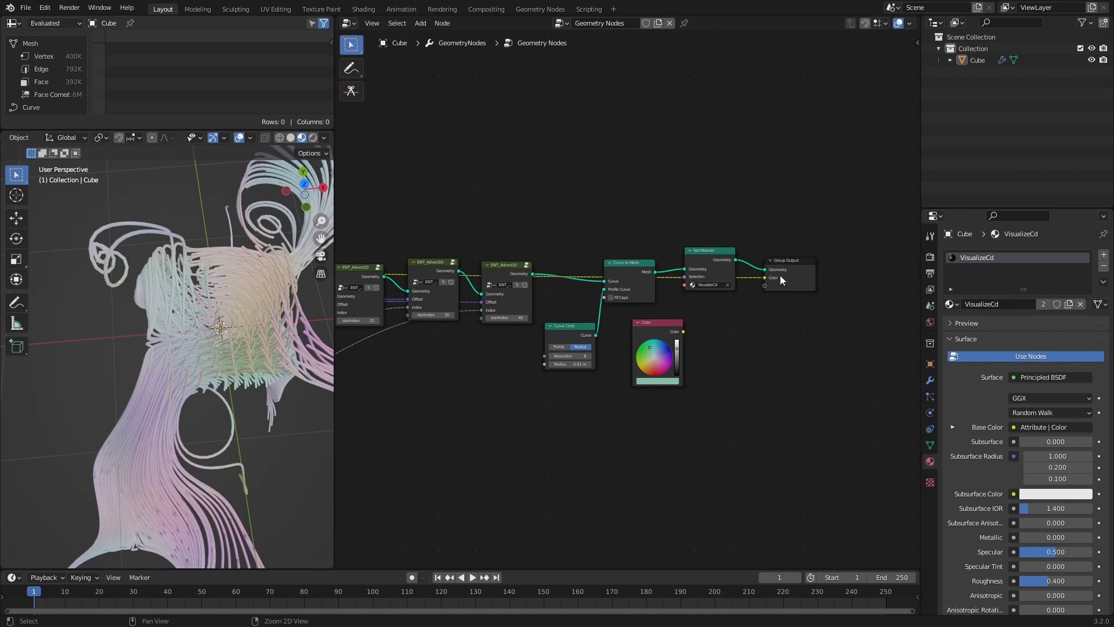
middle_click_drag(475, 375, 917, 395, "alt")
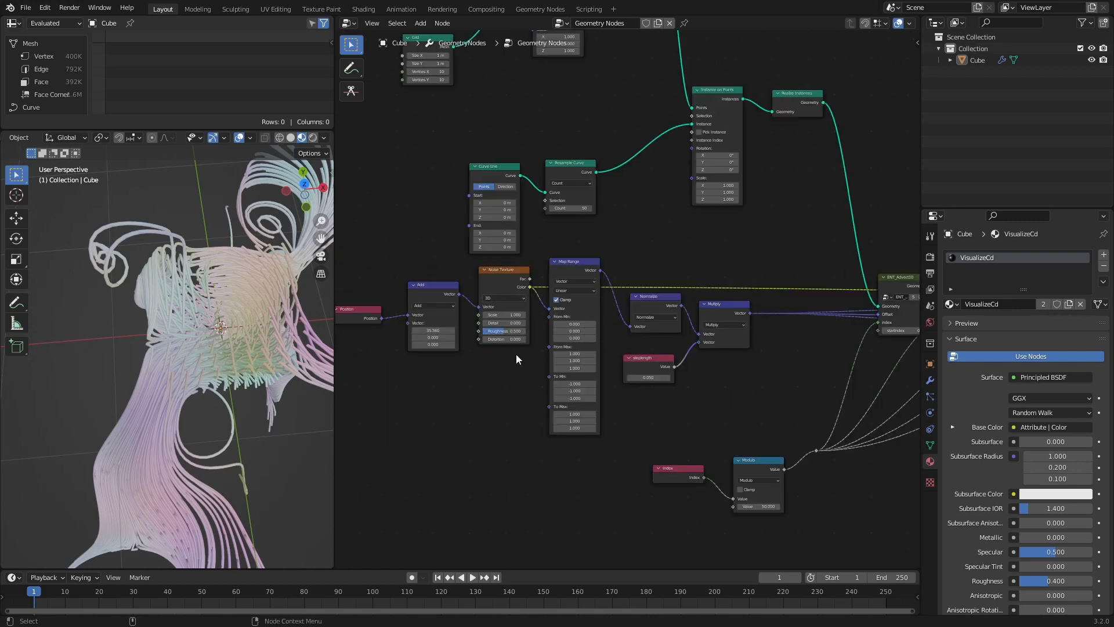
middle_click_drag(713, 399, 589, 392)
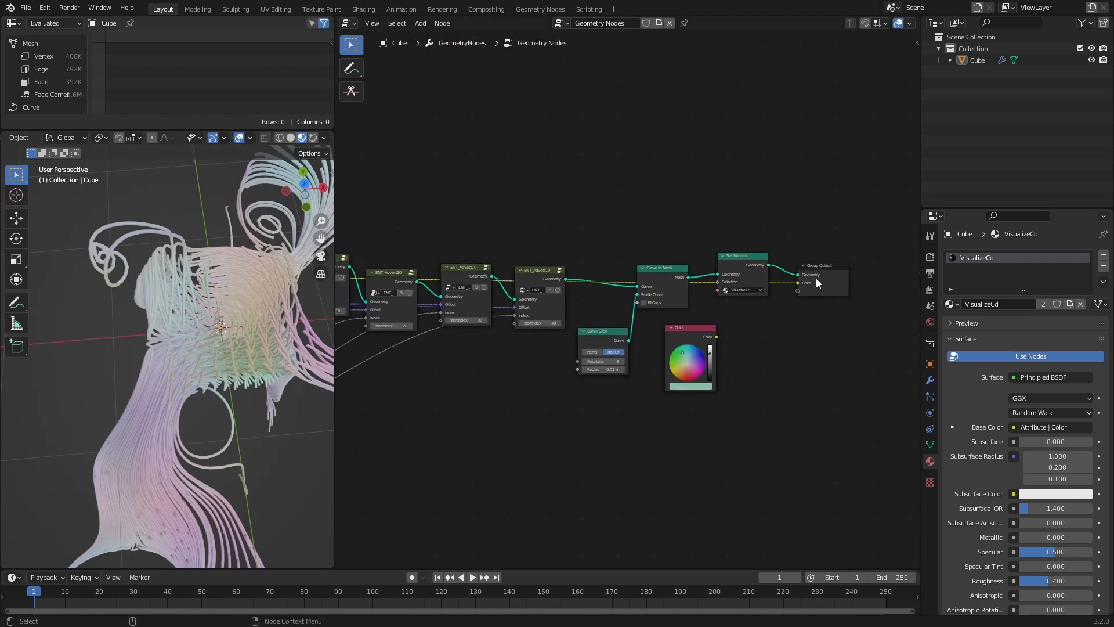
- Review the nodes that build the point grid and instance the resampled curve lines on it
middle_click_drag(437, 374, 917, 510)
scroll(621, 238, "up", 1)
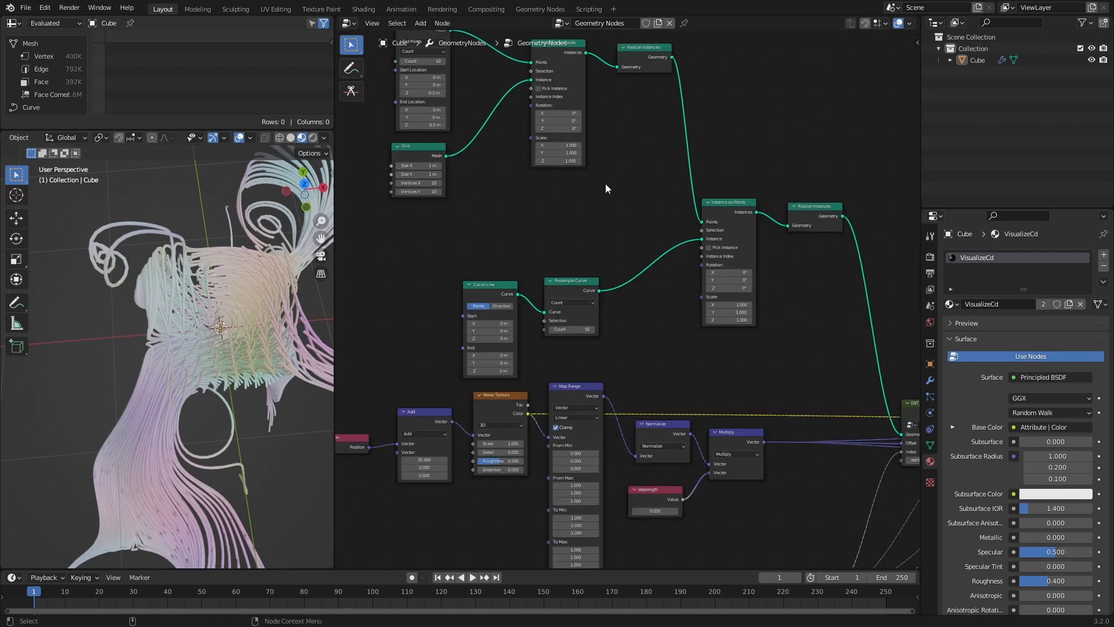
middle_click_drag(599, 146, 636, 234)
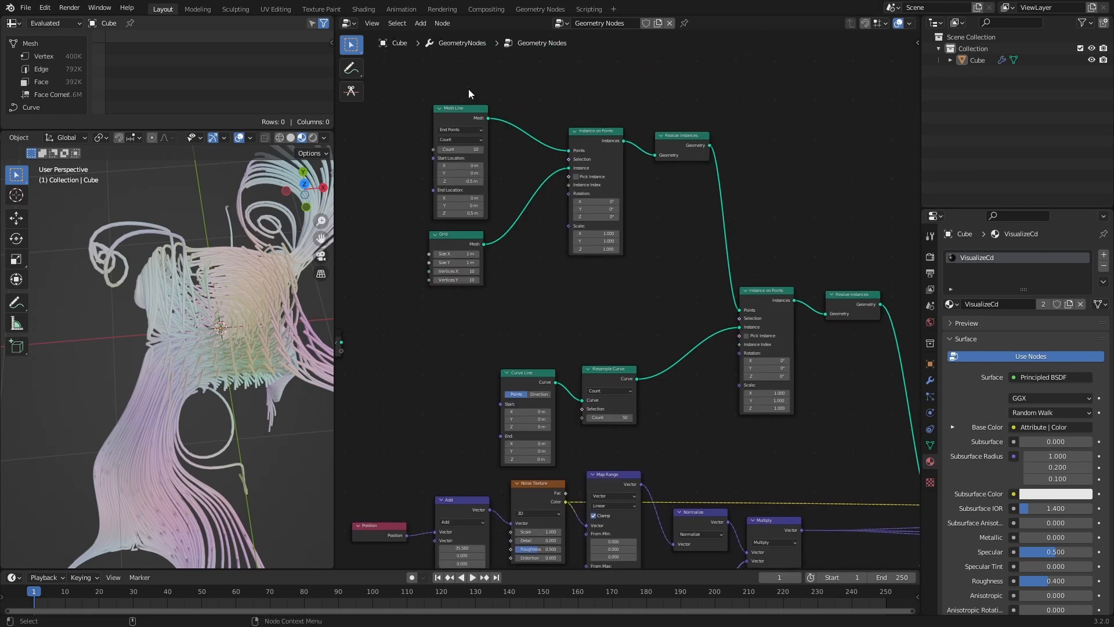
middle_click_drag(643, 304, 610, 296)
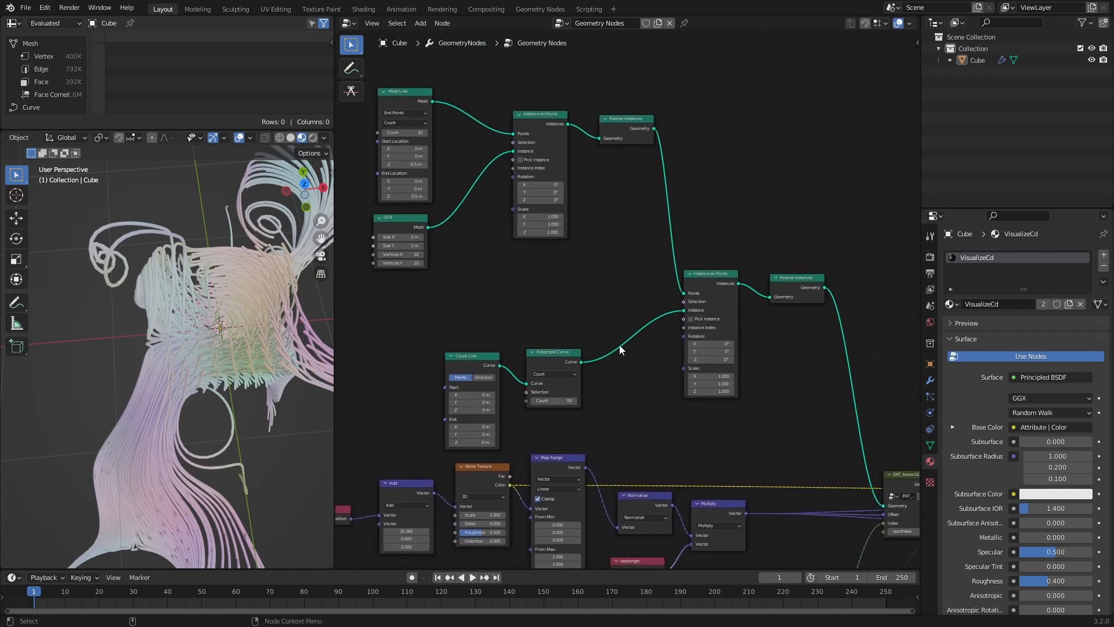
- Insert a Capture Attribute node between the point grid's Realize Instances and the second Instance on Points, with its data type set to Color
key("shift+a")
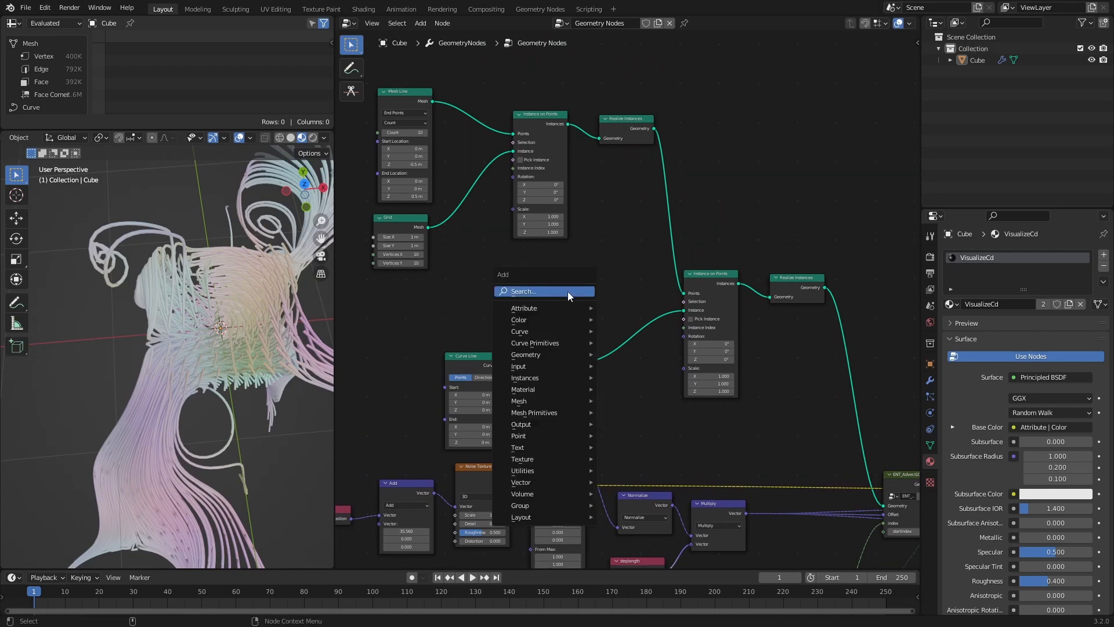
mouse_move(555, 308)
left_click(644, 316)
left_click(593, 236)
scroll(594, 236, "up", 4)
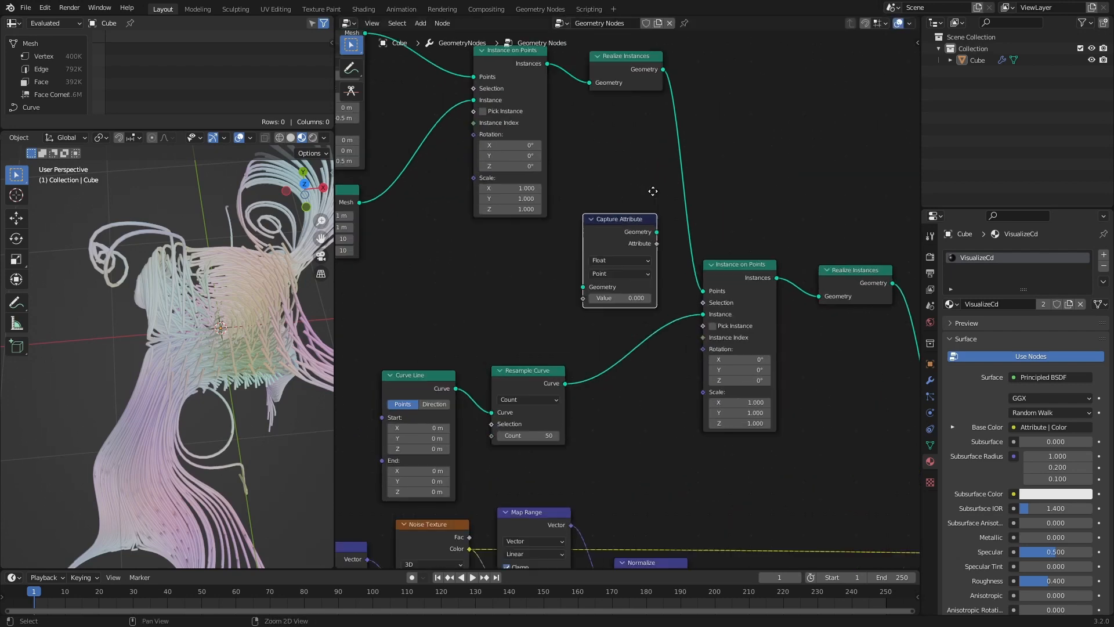
left_click_drag(573, 315, 740, 185)
middle_click_drag(681, 352, 614, 296)
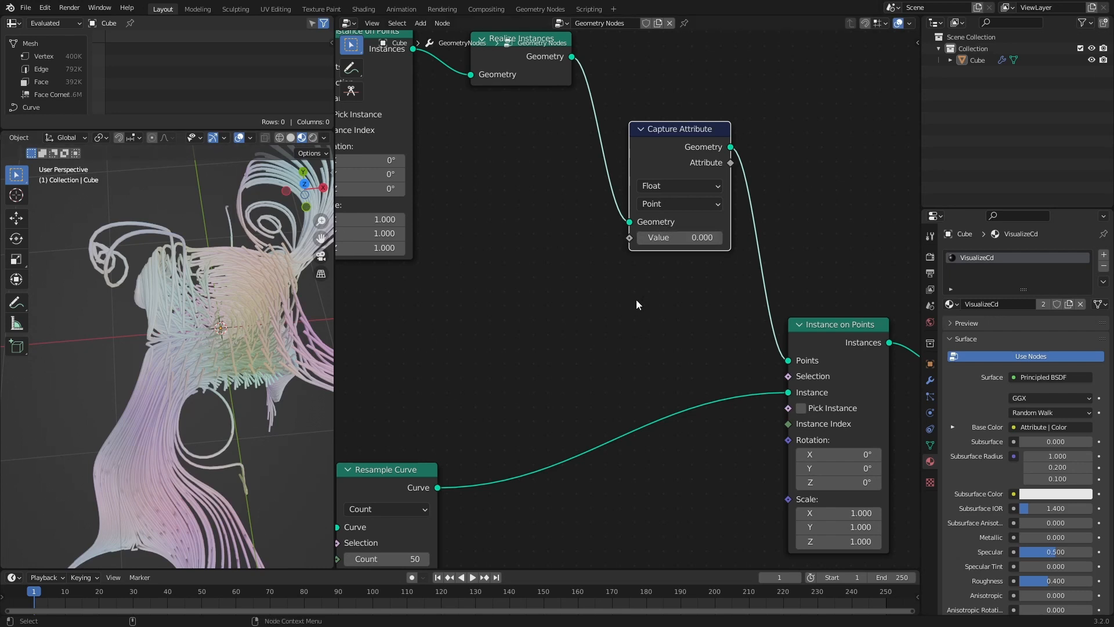
left_click(668, 185)
left_click(653, 249)
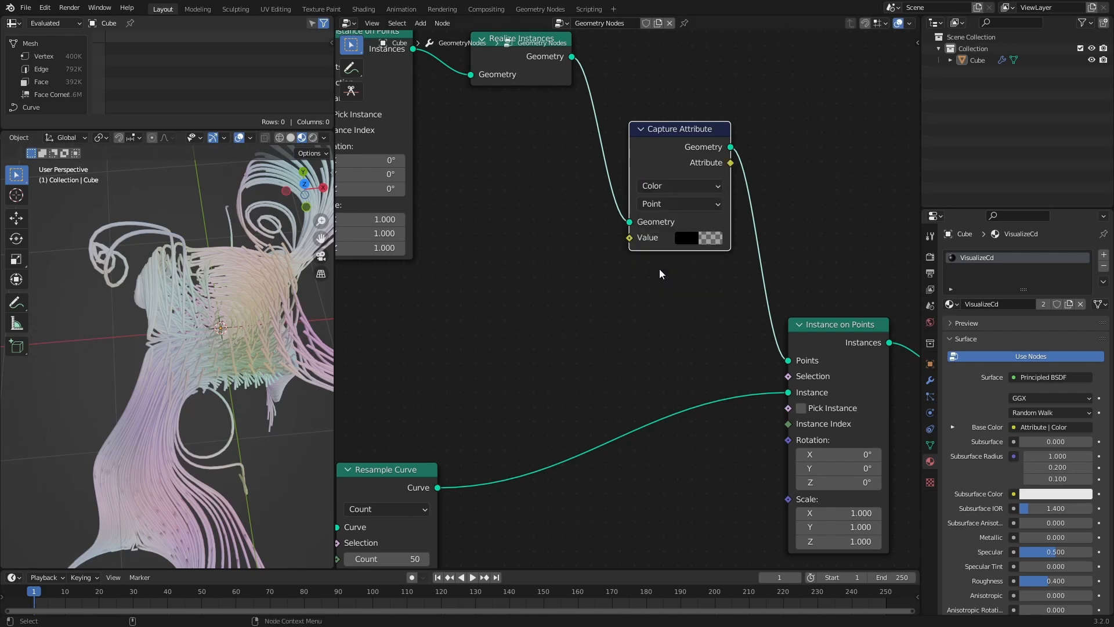
- Connect Noise Texture's Color to Capture Attribute's Value, and feed the captured Attribute into Group Output's Color
scroll(660, 249, "down", 3)
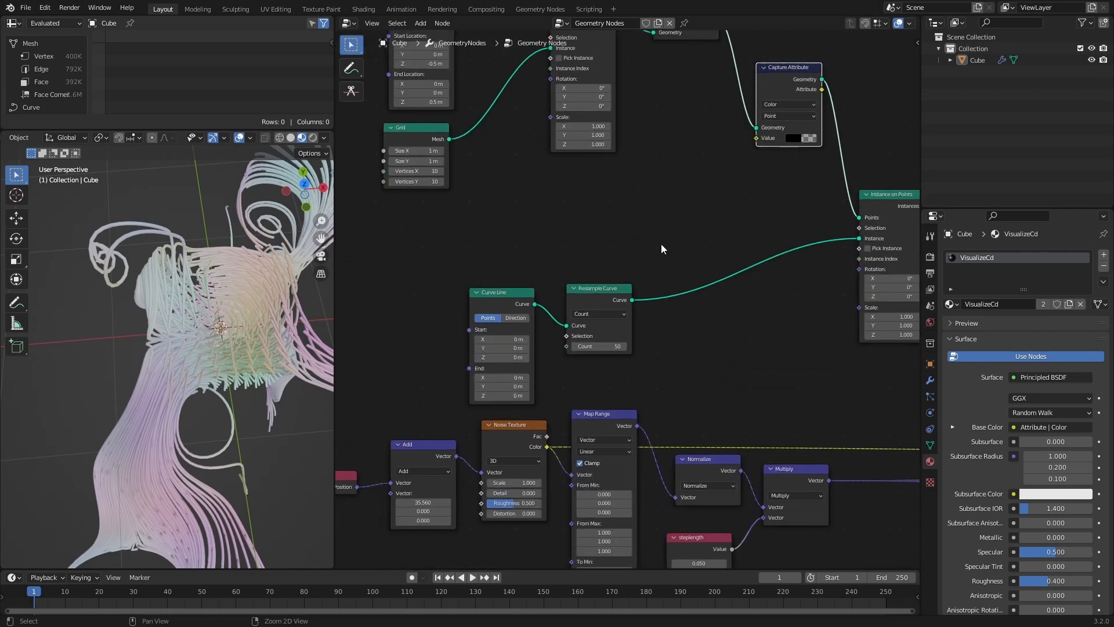
left_click_drag(547, 446, 756, 138)
middle_click_drag(738, 220, 686, 269)
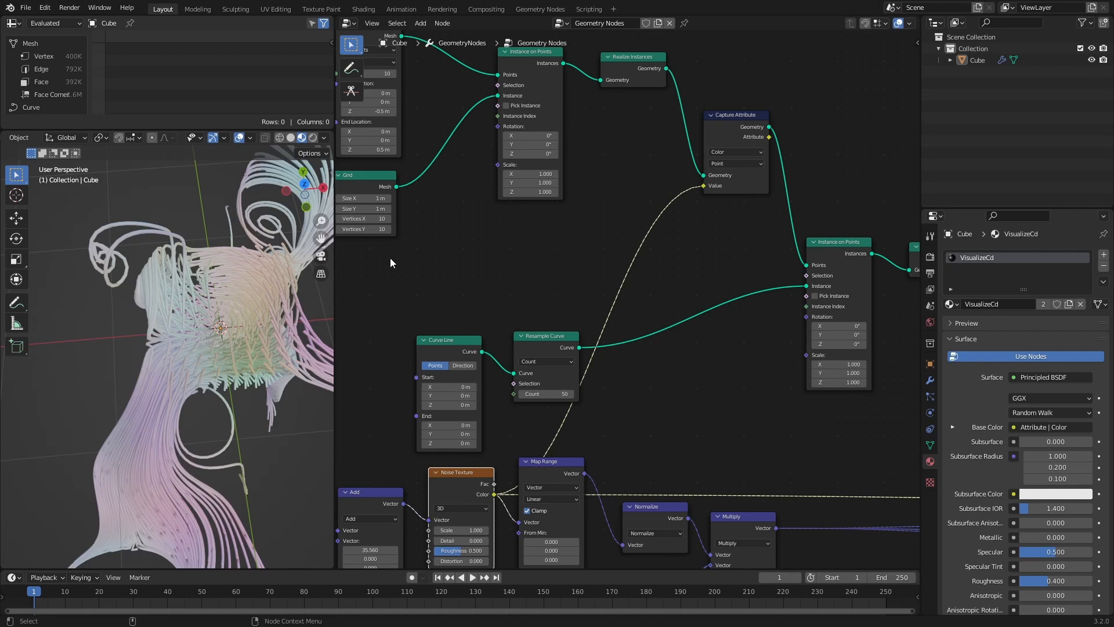
middle_click_drag(919, 344, 656, 295)
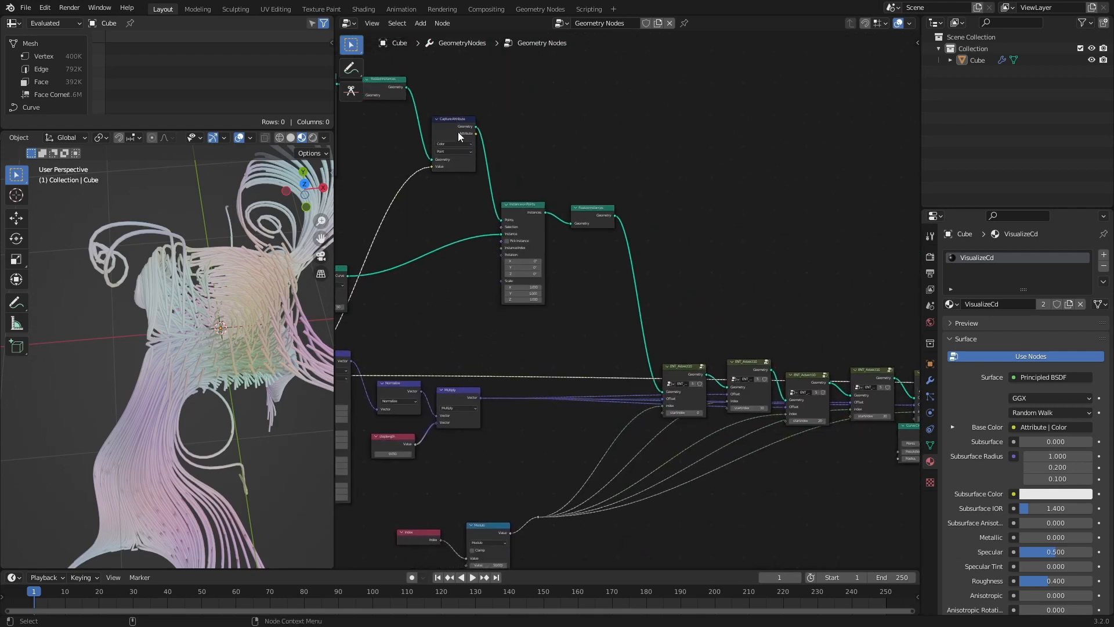
middle_click_drag(726, 176, 614, 172, "alt")
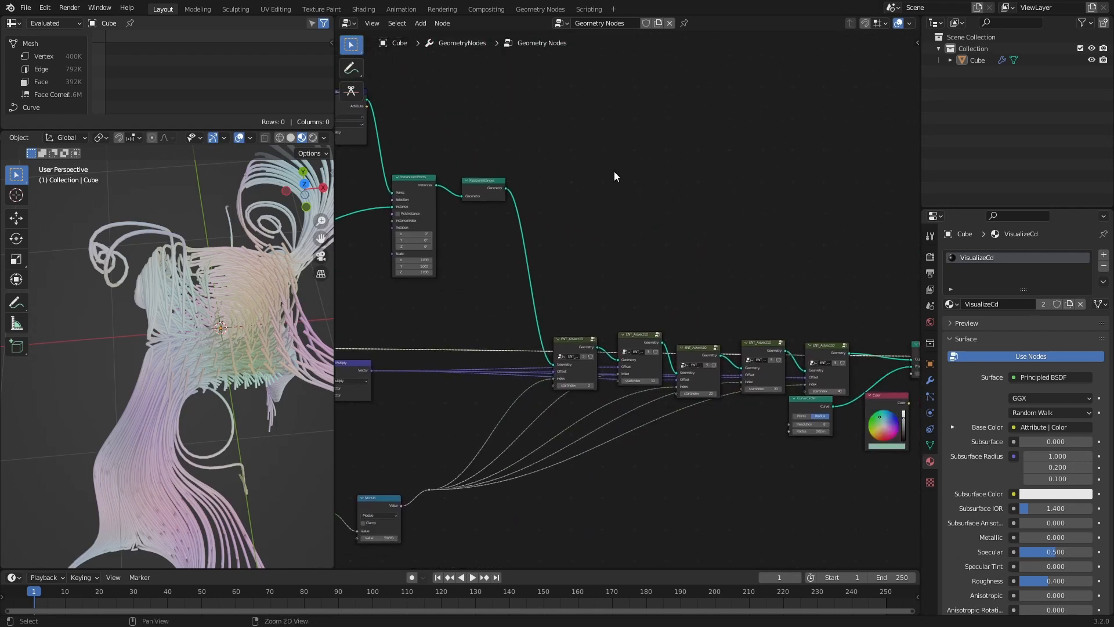
right_click_drag(614, 171, 576, 169, "alt")
scroll(576, 168, "down", 3)
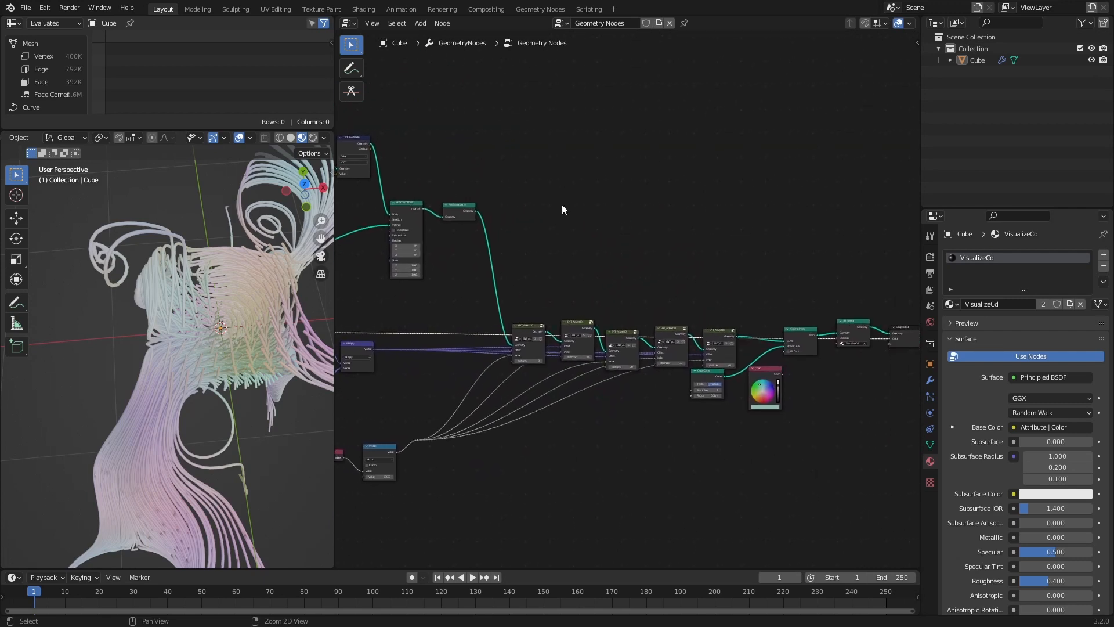
left_click_drag(377, 152, 884, 338)
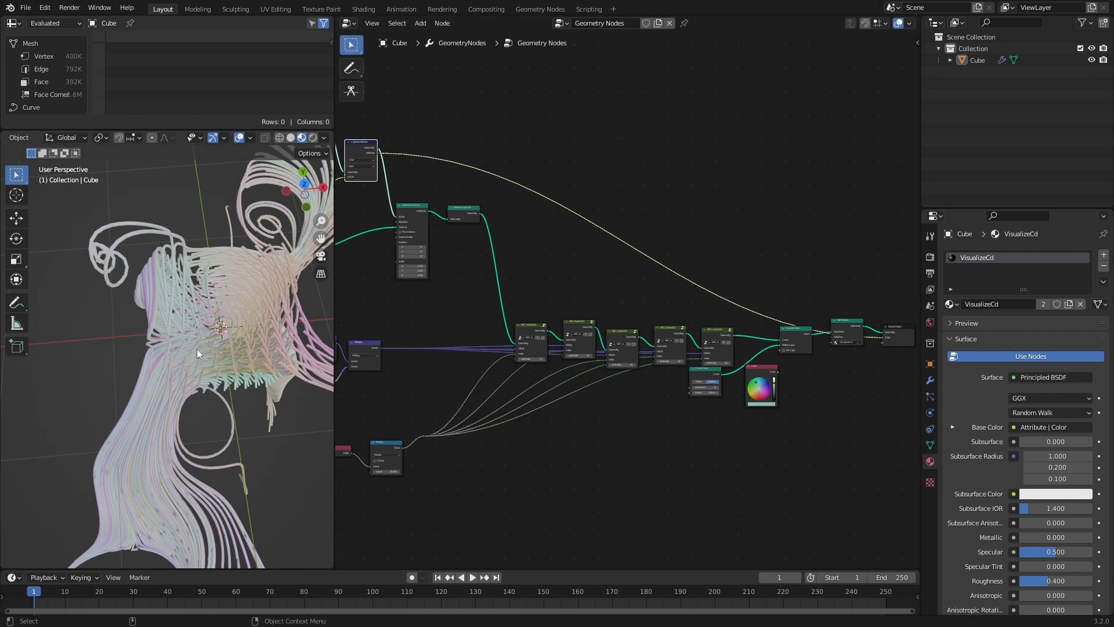
- Duplicate the Map Range node below the Noise Texture and connect the noise Color to the copy's Vector input
middle_click_drag(442, 311, 634, 329)
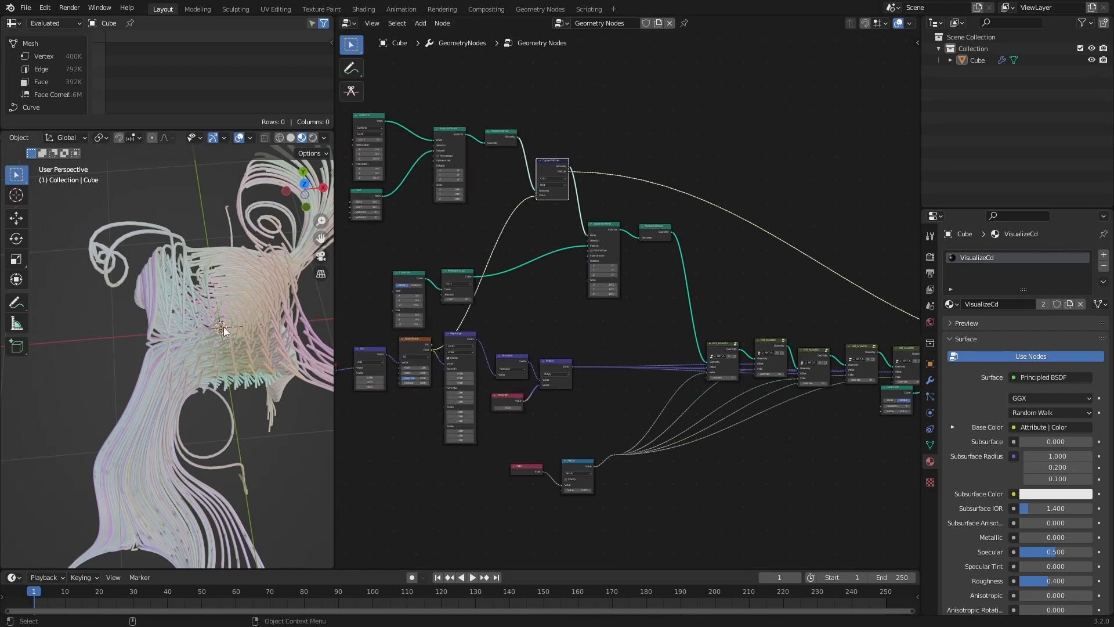
middle_click_drag(224, 326, 263, 321)
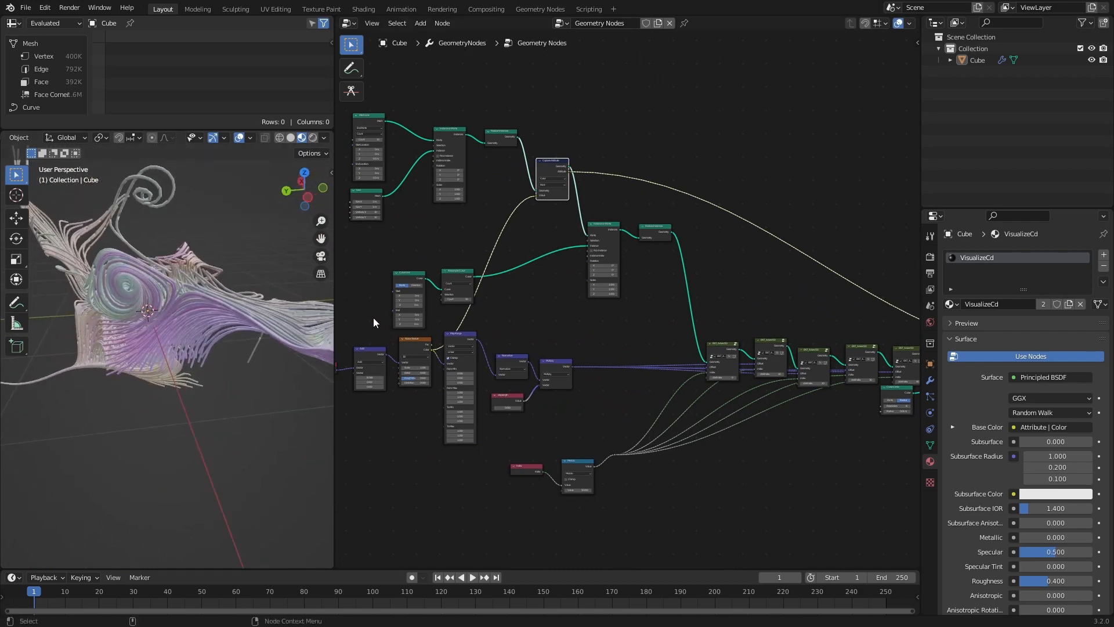
middle_click_drag(285, 339, 232, 344)
middle_click_drag(484, 460, 715, 281)
scroll(626, 298, "up", 3)
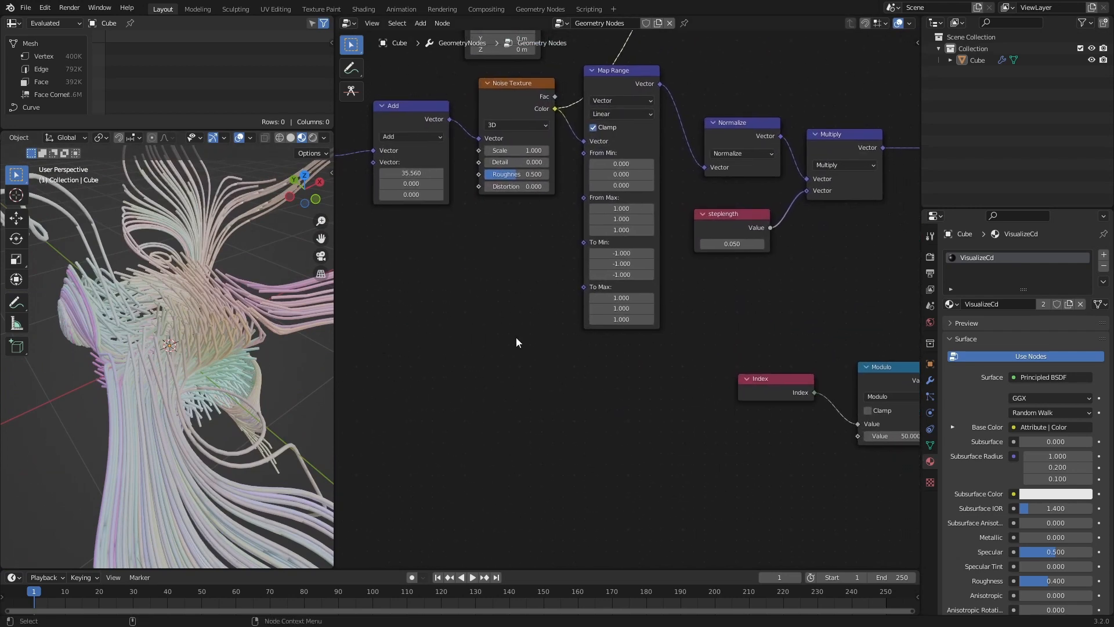
left_click(625, 80)
key("shift+d")
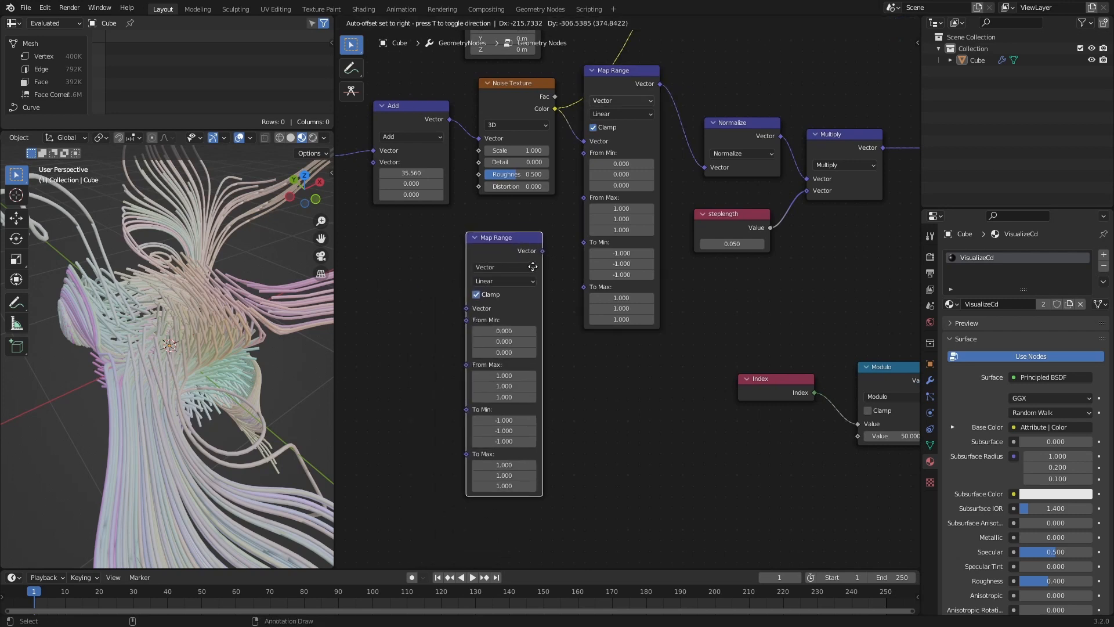
left_click(535, 268)
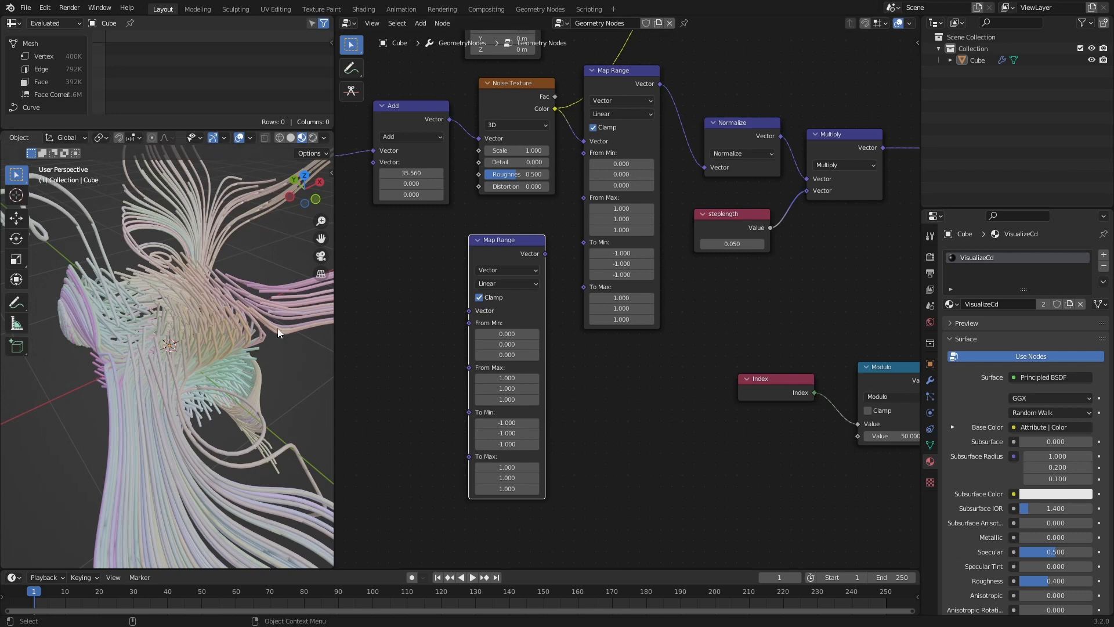
left_click_drag(556, 109, 469, 311)
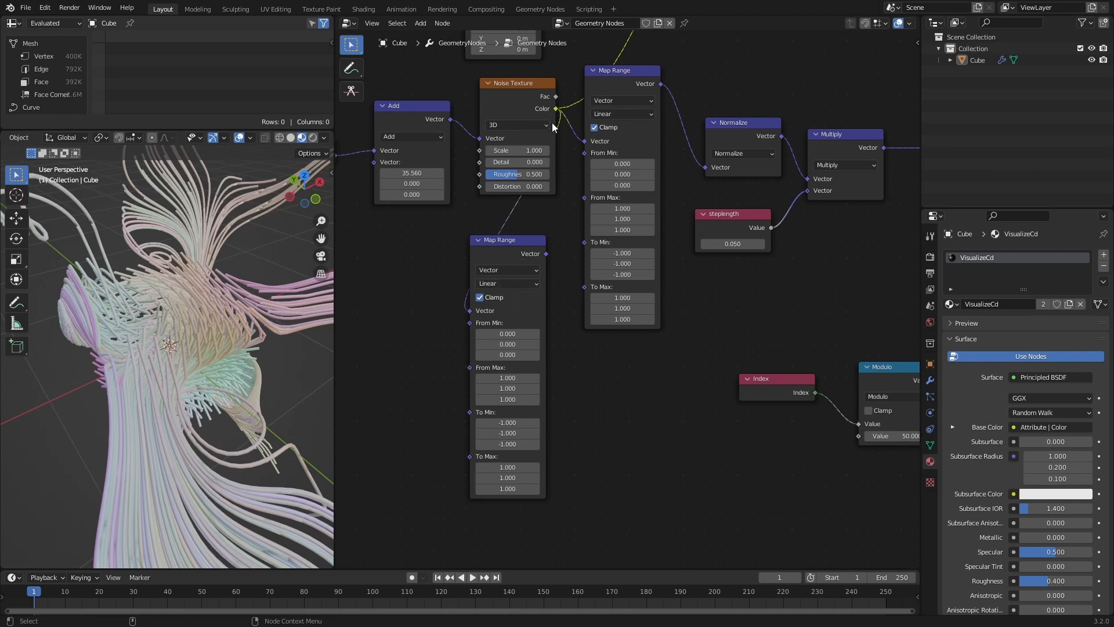
- In the duplicated Map Range, set all components of To Min to 0, From Min to 0.35 and From Max to 0.7
middle_click_drag(586, 368, 583, 325)
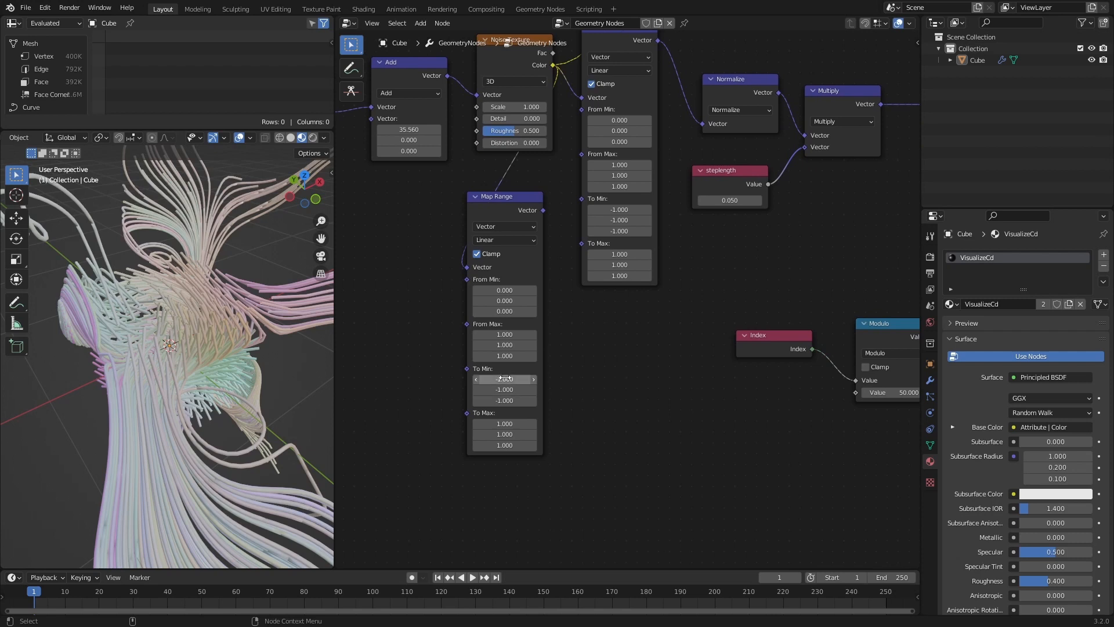
left_click_drag(505, 379, 510, 396)
type("0")
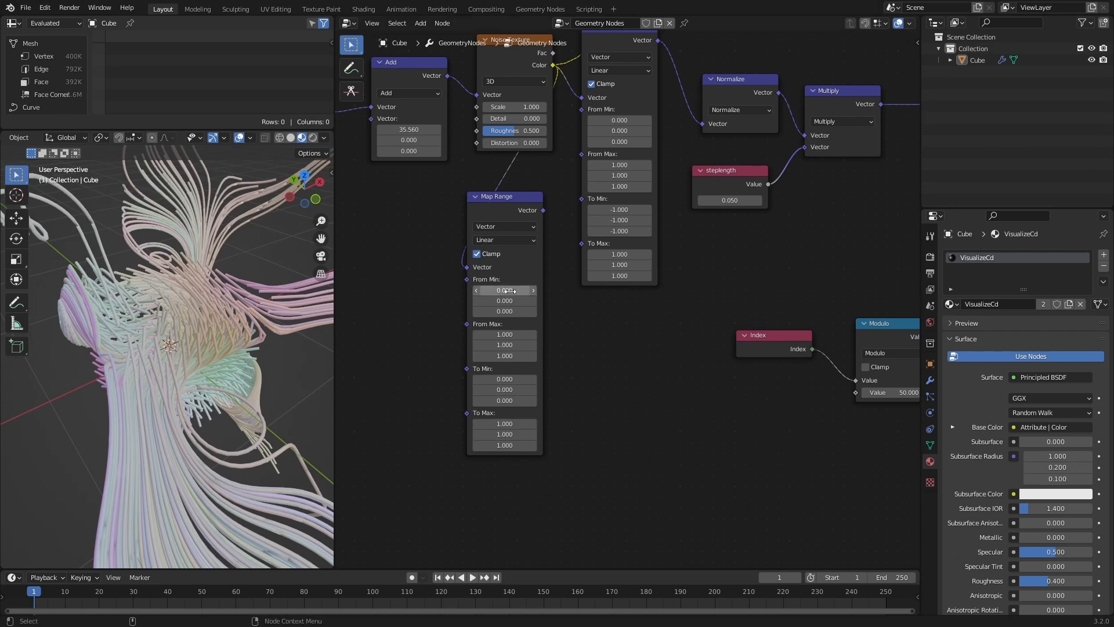
left_click_drag(506, 291, 504, 317)
type("0")
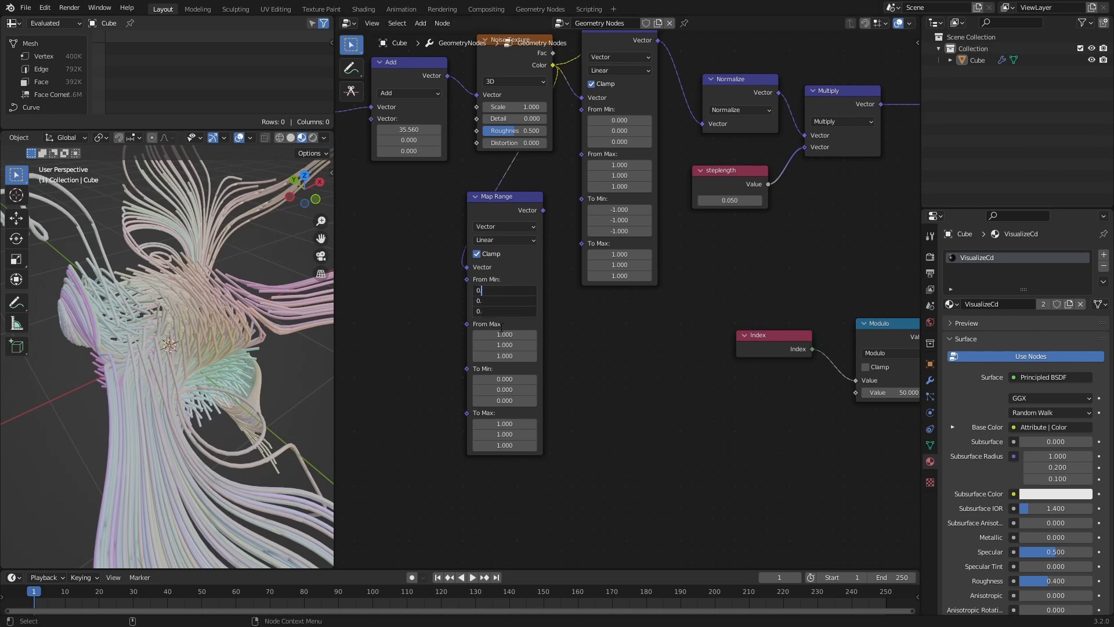
type(".35")
key("Return")
left_click_drag(505, 334, 506, 366)
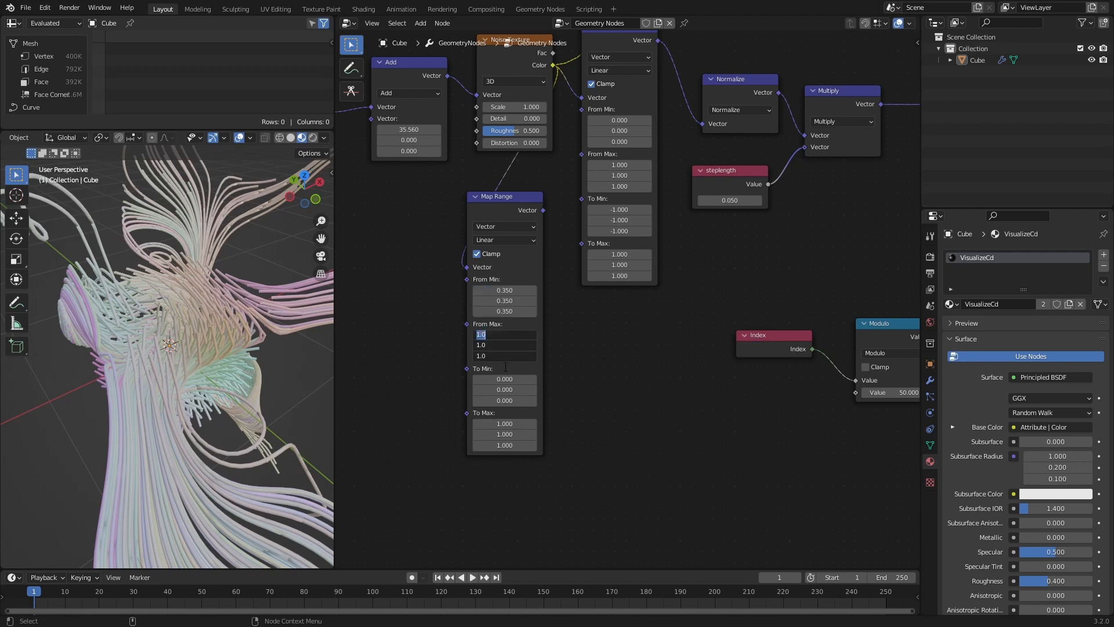
type("0.7")
key("Return")
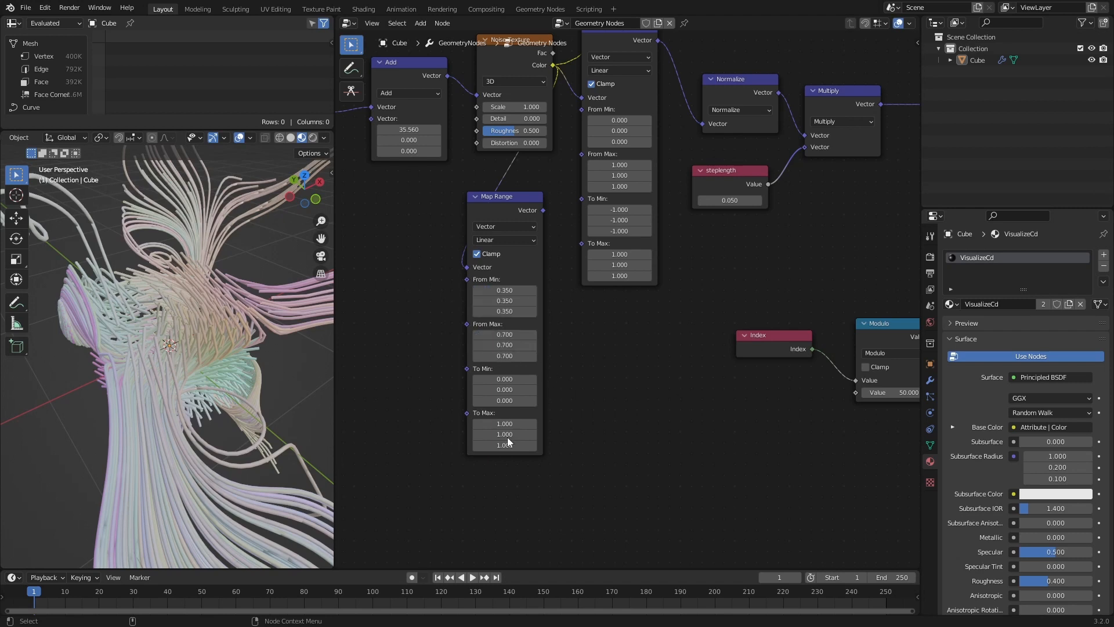
- Connect the duplicated Map Range's Vector output to Capture Attribute's Value in place of the direct noise color
scroll(597, 350, "down", 2)
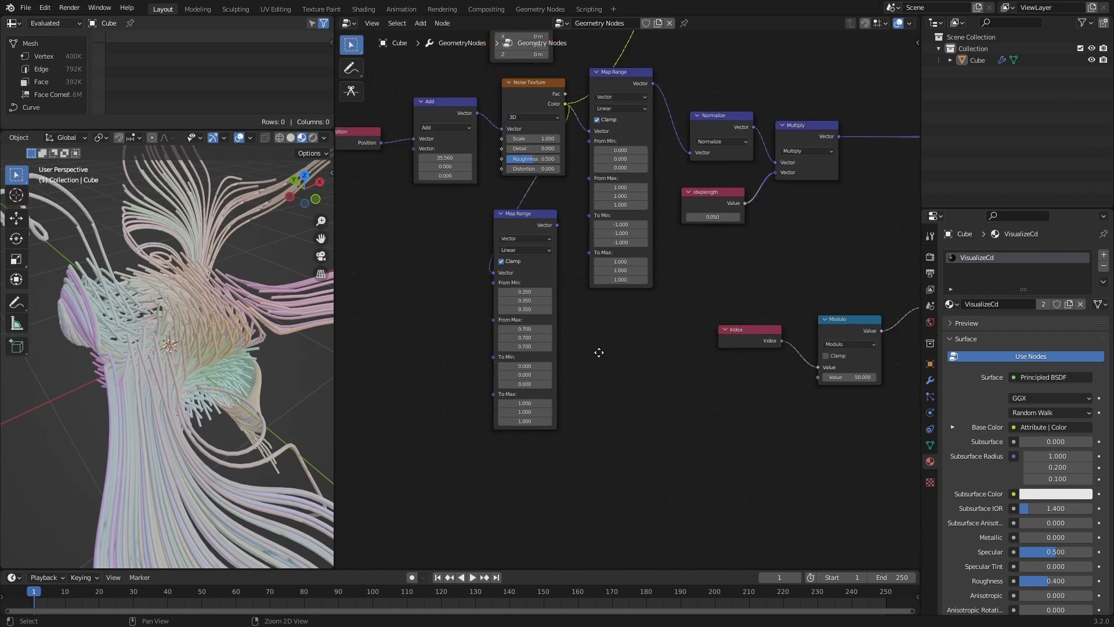
middle_click_drag(597, 351, 559, 550)
scroll(581, 350, "down", 2)
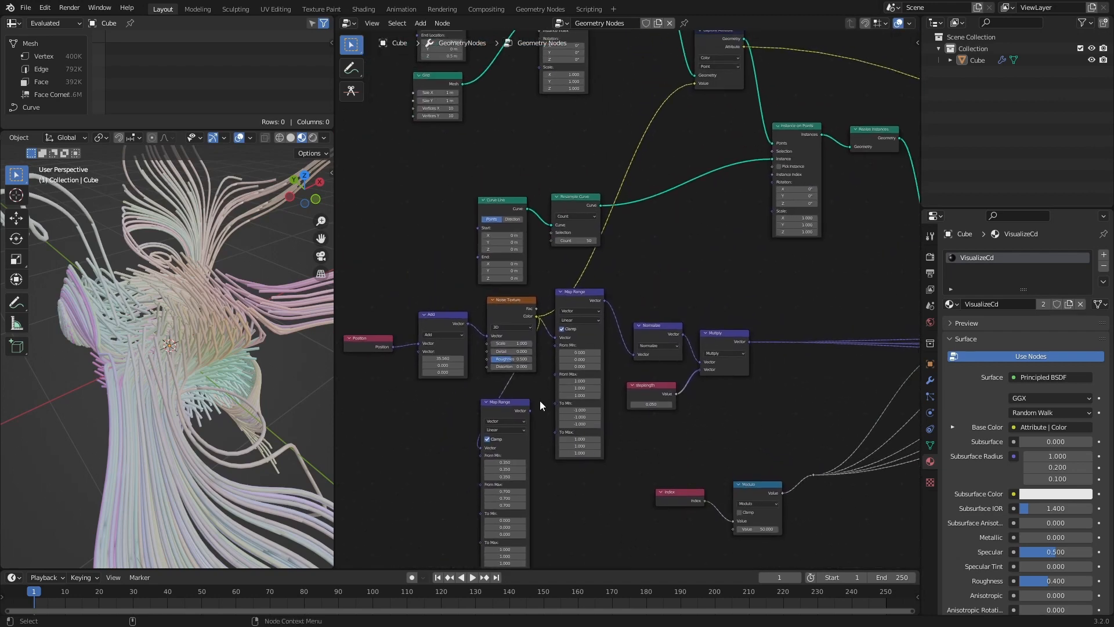
left_click_drag(530, 410, 556, 338)
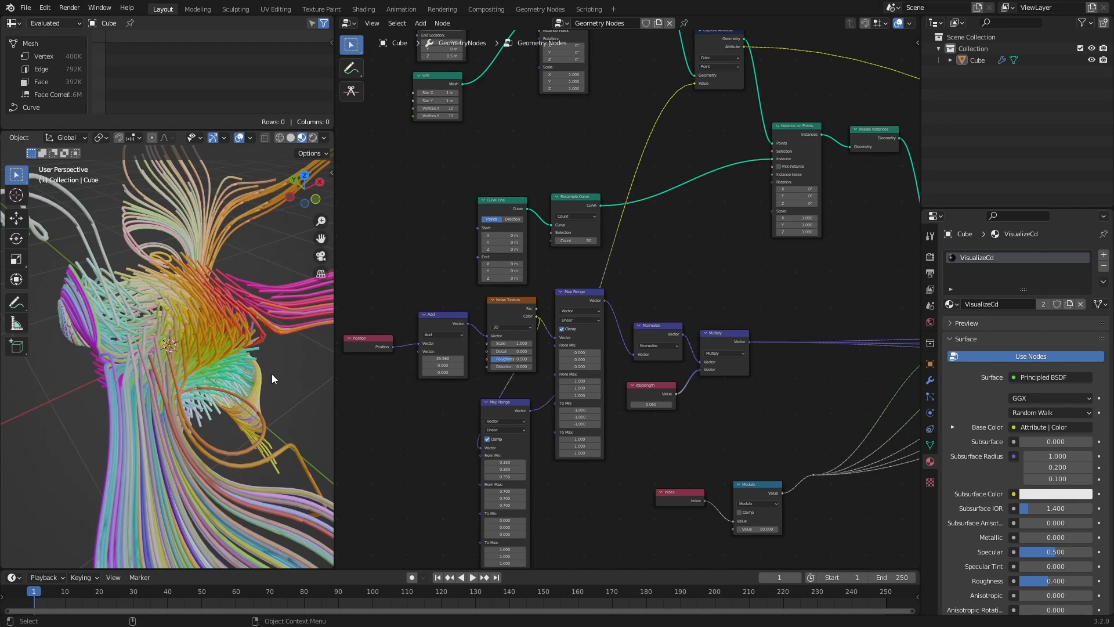
- Set the X offset of the Add node before the Noise Texture to 54.560, inspecting the tubes from several angles
middle_click_drag(201, 299, 256, 382)
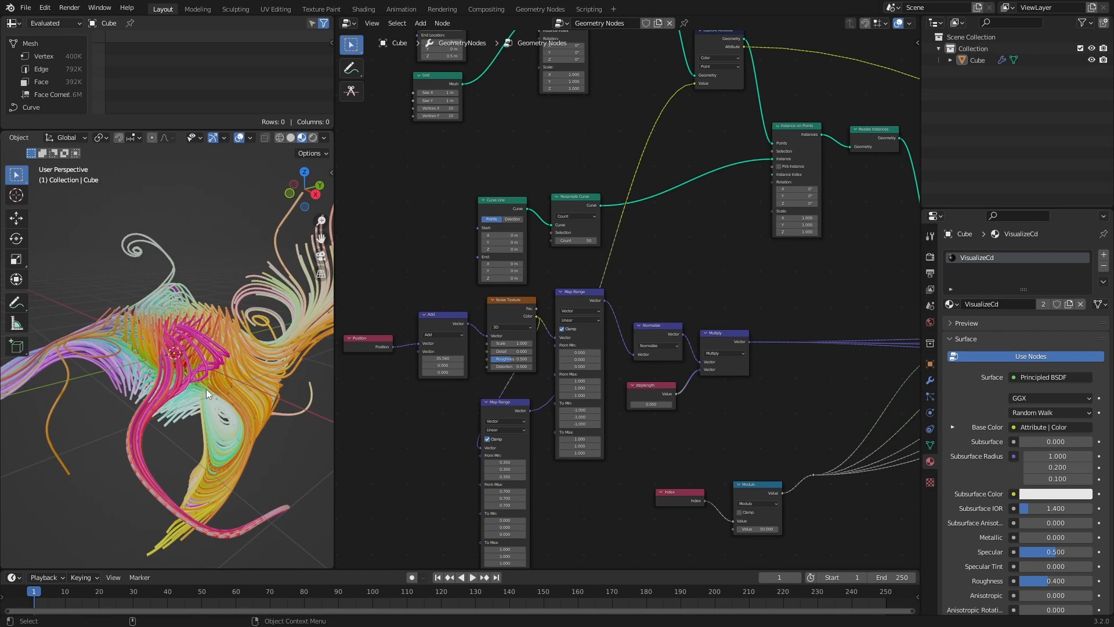
middle_click_drag(465, 413, 604, 383, "alt")
right_click_drag(605, 383, 591, 322, "alt")
middle_click_drag(591, 322, 649, 301, "alt")
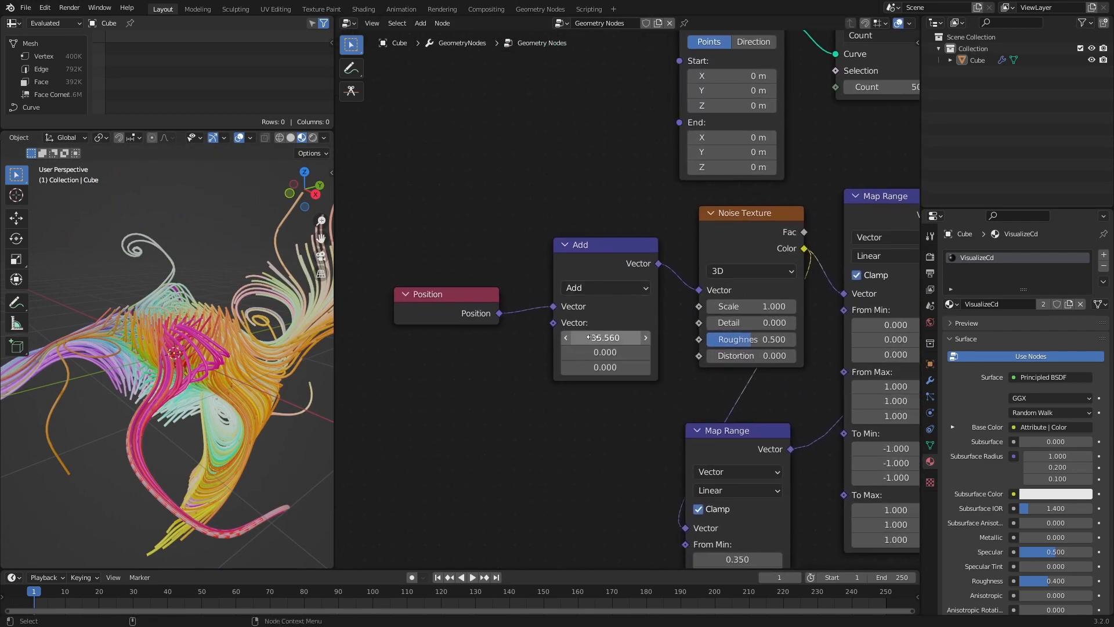
left_click_drag(606, 337, 673, 356)
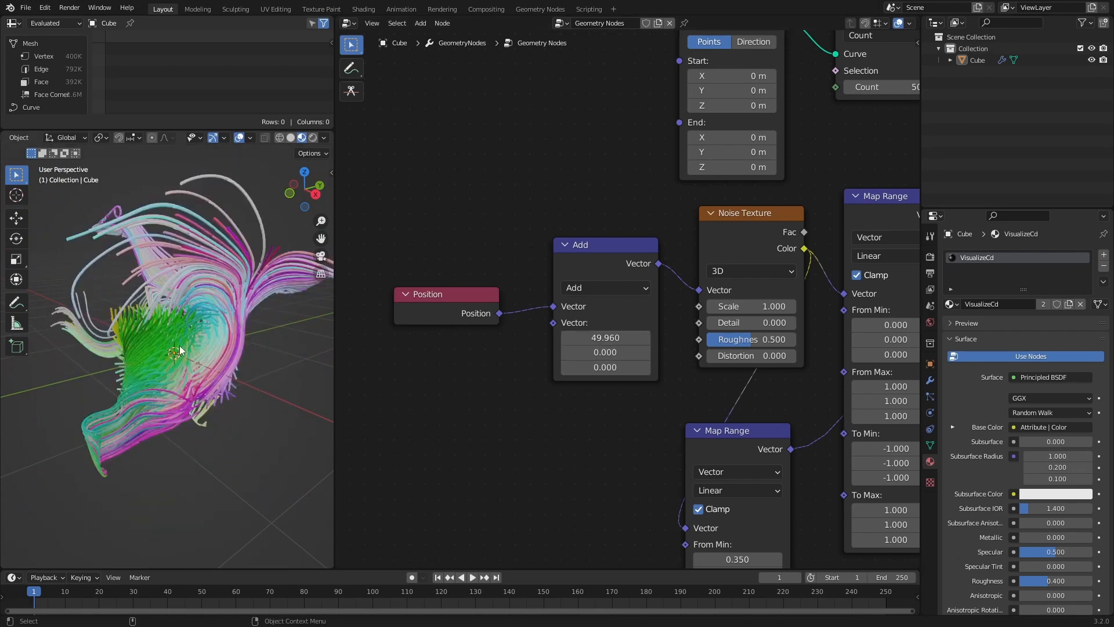
left_click_drag(264, 318, 374, 310, "alt")
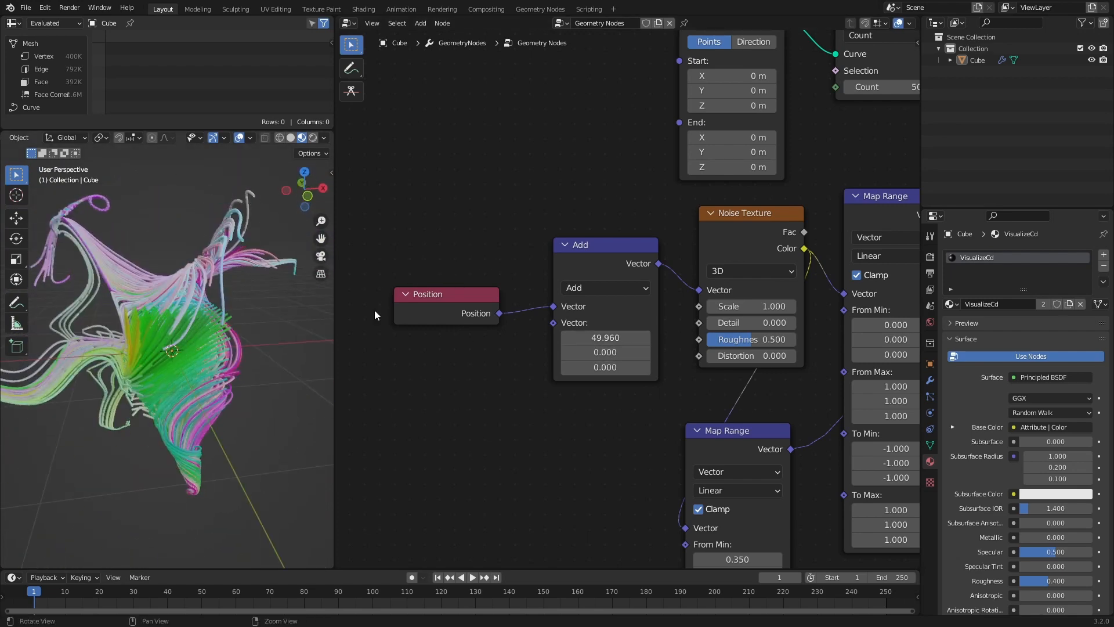
left_click_drag(576, 337, 641, 351)
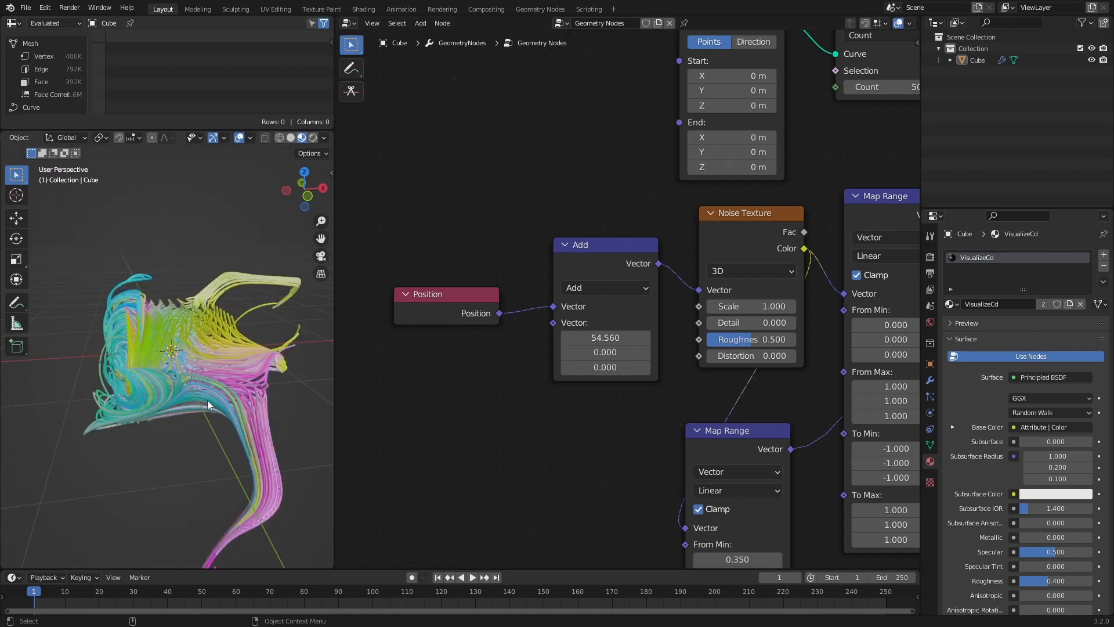
left_click_drag(207, 399, 163, 282, "alt")
mouse_move(208, 380)
middle_mouse_down()
mouse_move(243, 385)
mouse_move(223, 405)
mouse_move(207, 393)
middle_mouse_up()
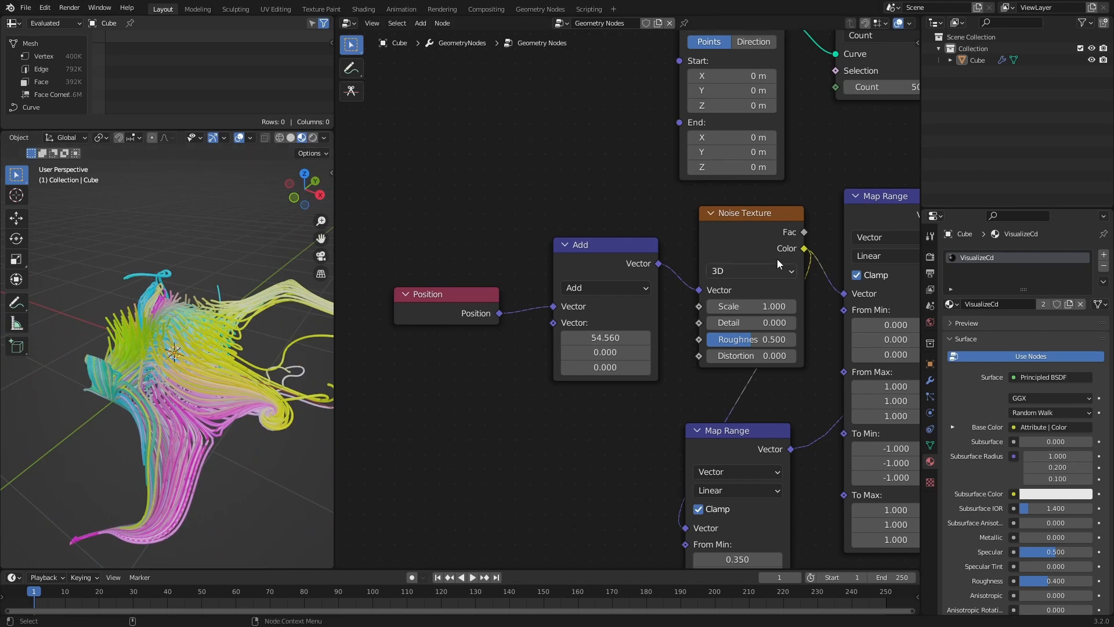
left_click_drag(242, 440, 206, 407, "alt")
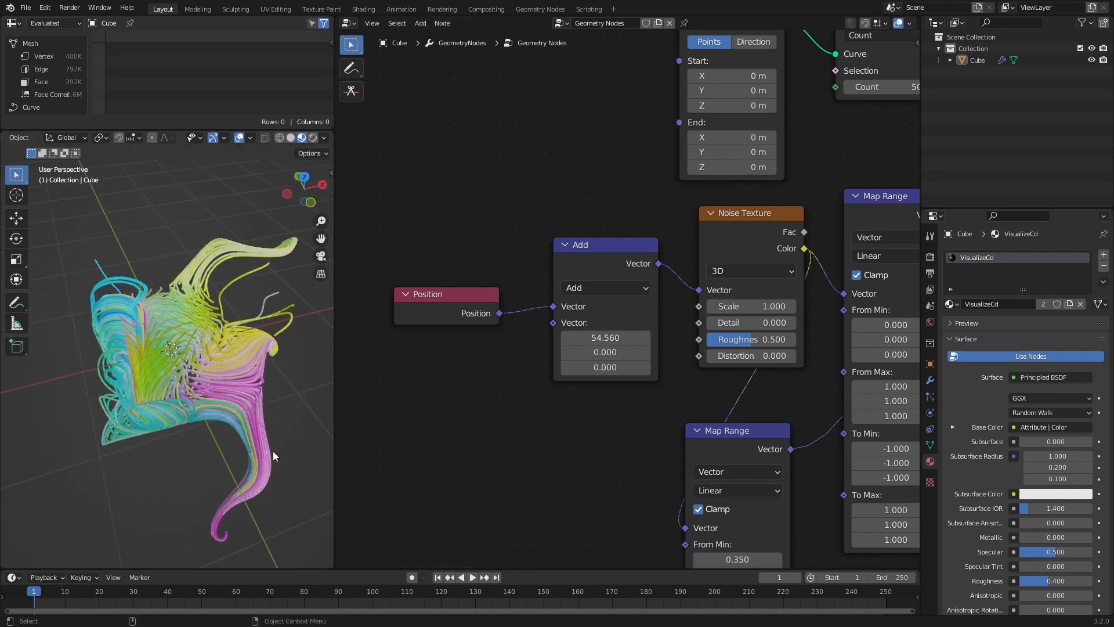
left_click_drag(273, 451, 236, 405, "alt")
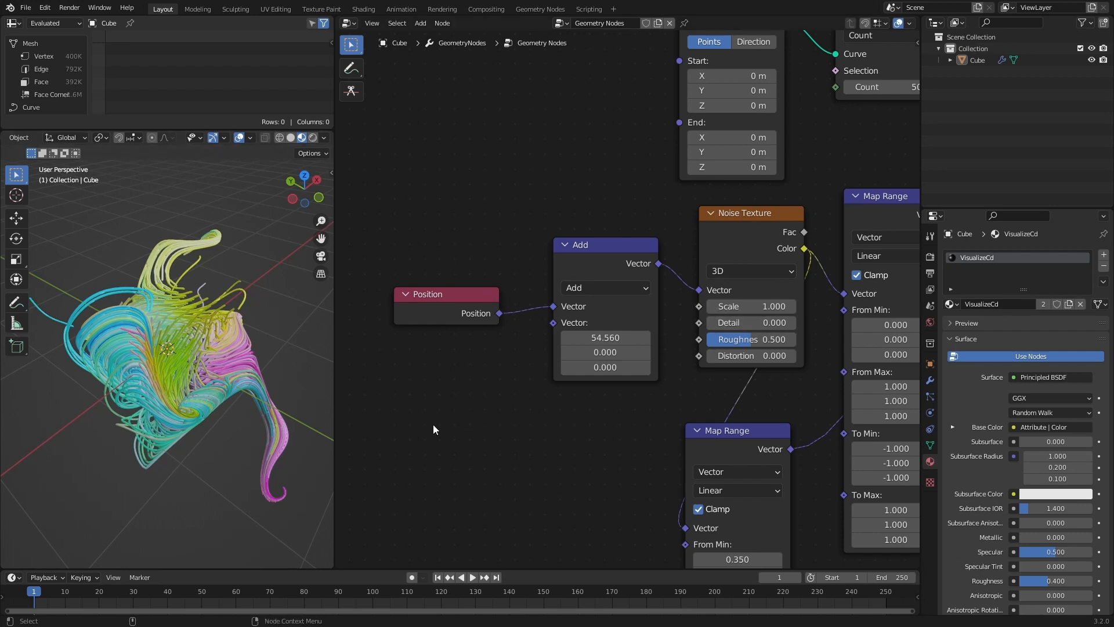
- Switch the node area to the Shader Editor for the World shader and set the 3D viewport to Rendered shading
left_click(348, 23)
left_click(394, 137)
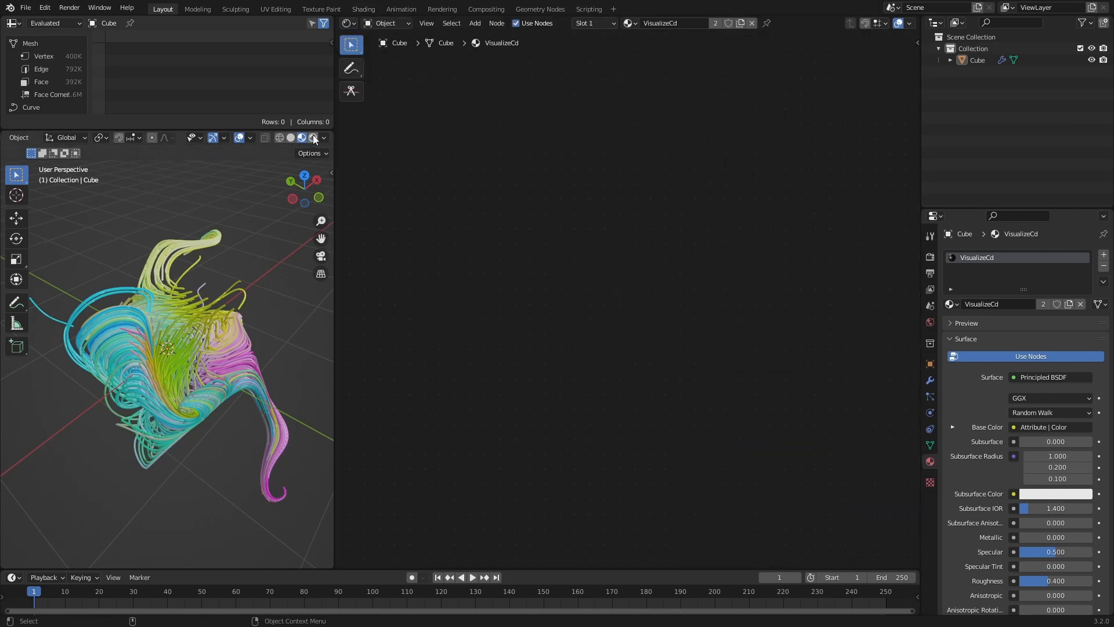
key("z")
key("8")
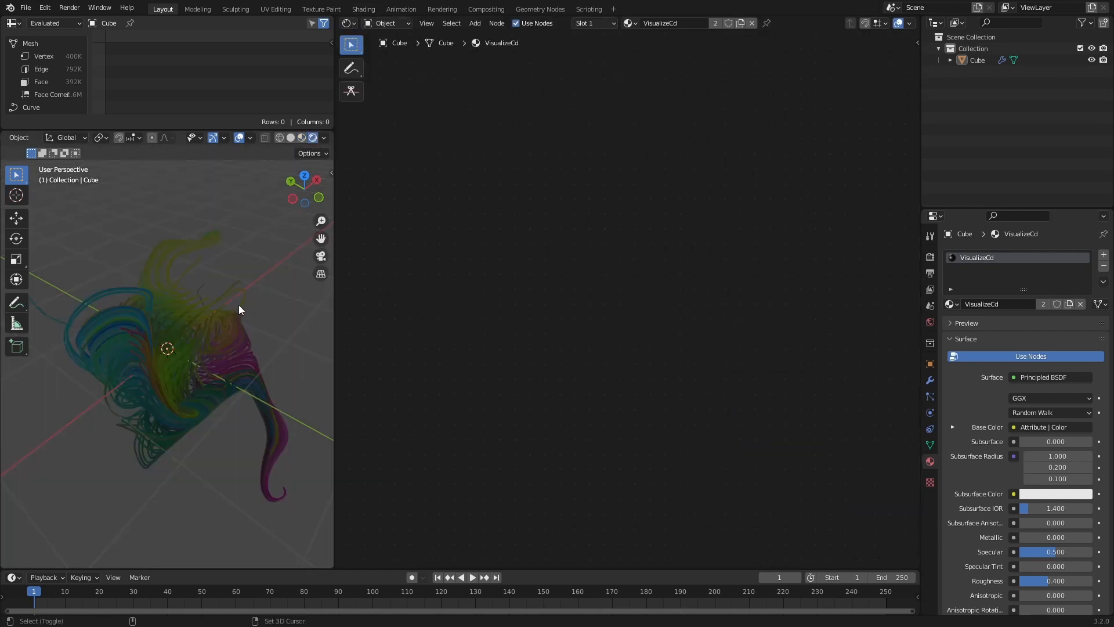
left_click(387, 23)
left_click(387, 49)
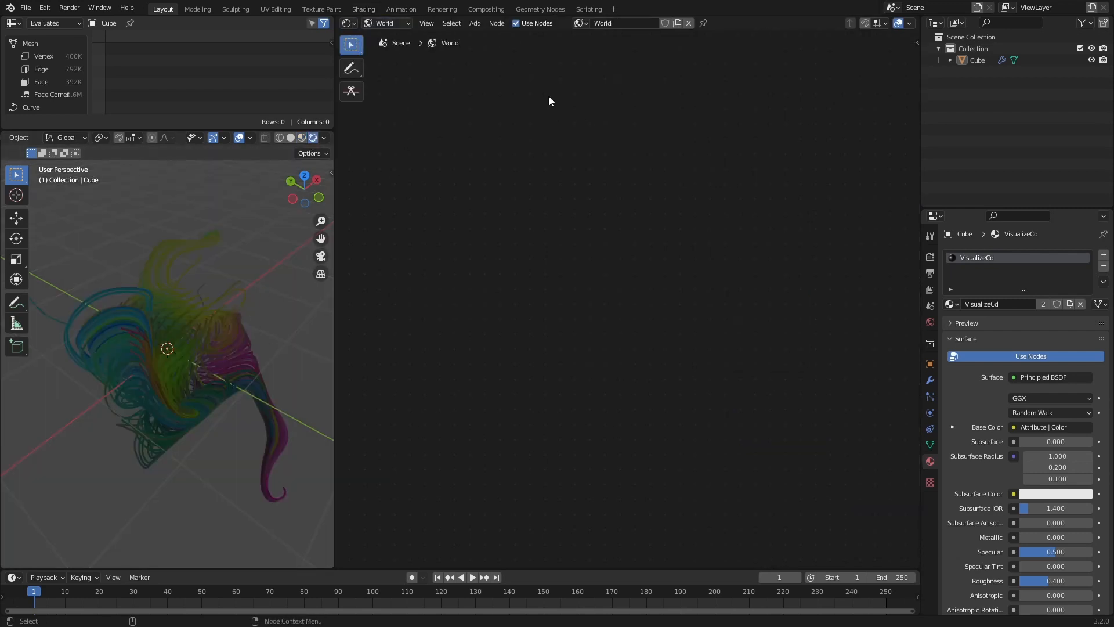
- Set the World Background node's color to black by lowering its value to 0
key("Home")
left_click(508, 309)
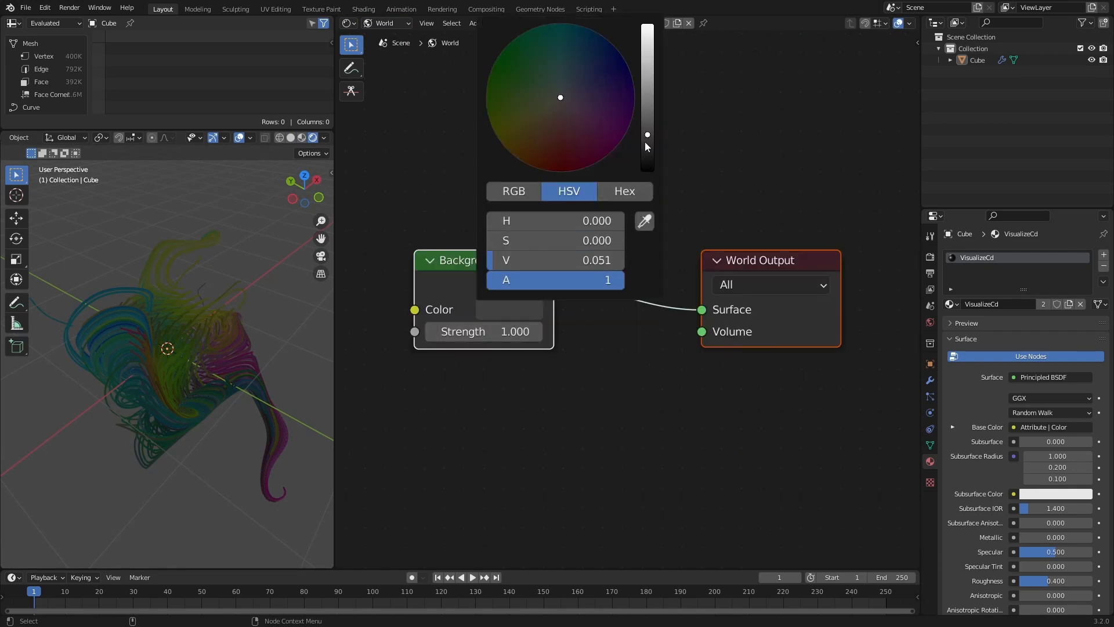
left_click_drag(646, 143, 648, 171)
left_click(381, 335)
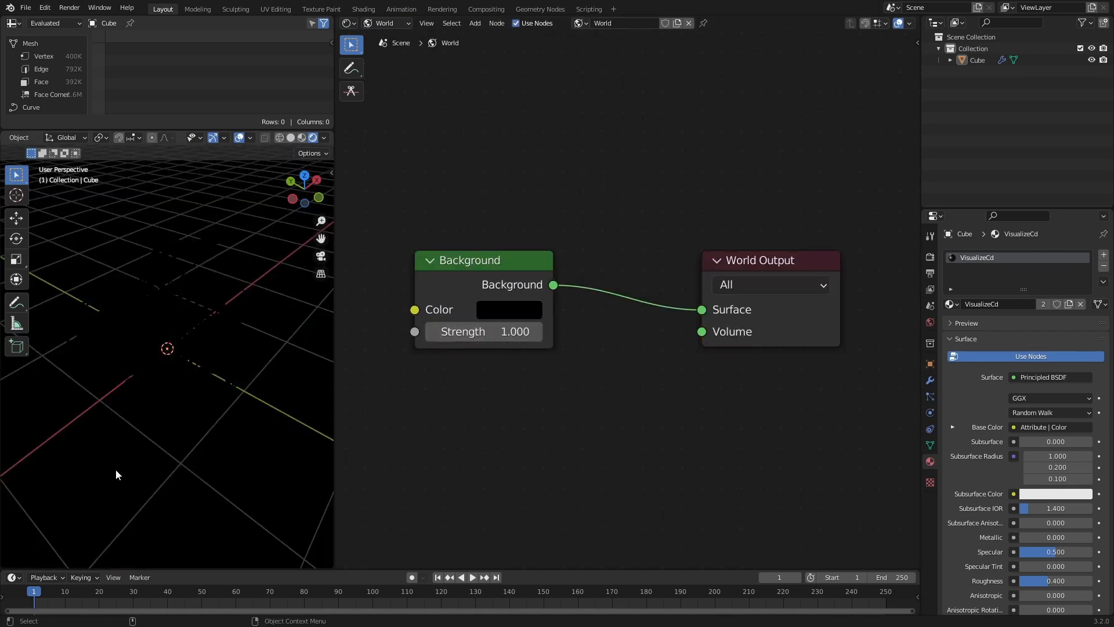
- Add a point light to the scene and set its power to 1000 W
key("shift+a")
mouse_move(75, 531)
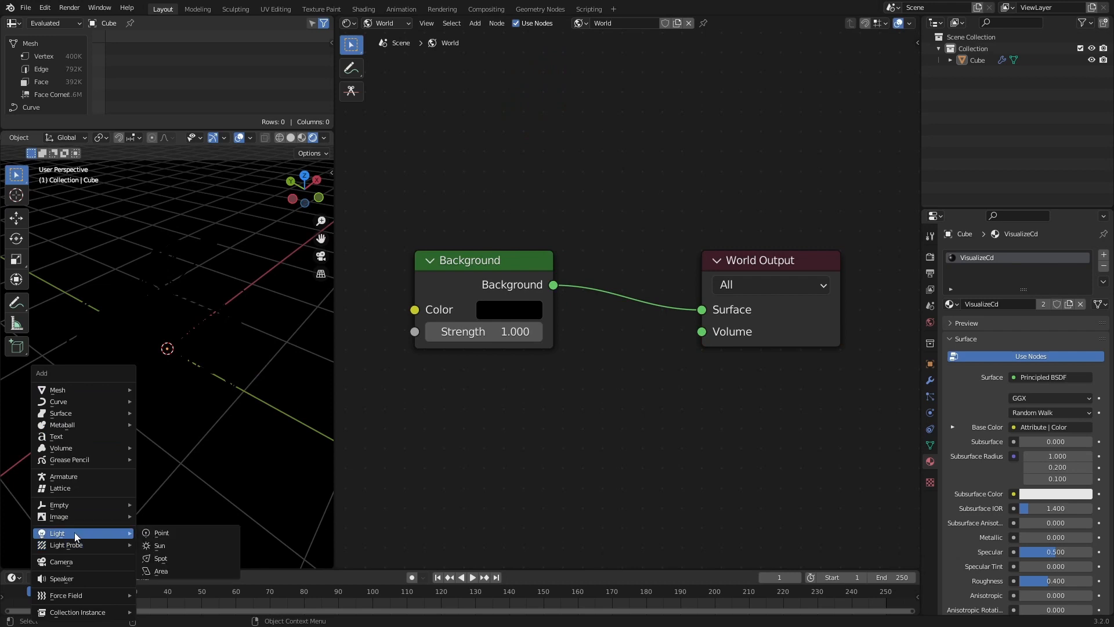
left_click(174, 532)
left_click(1051, 335)
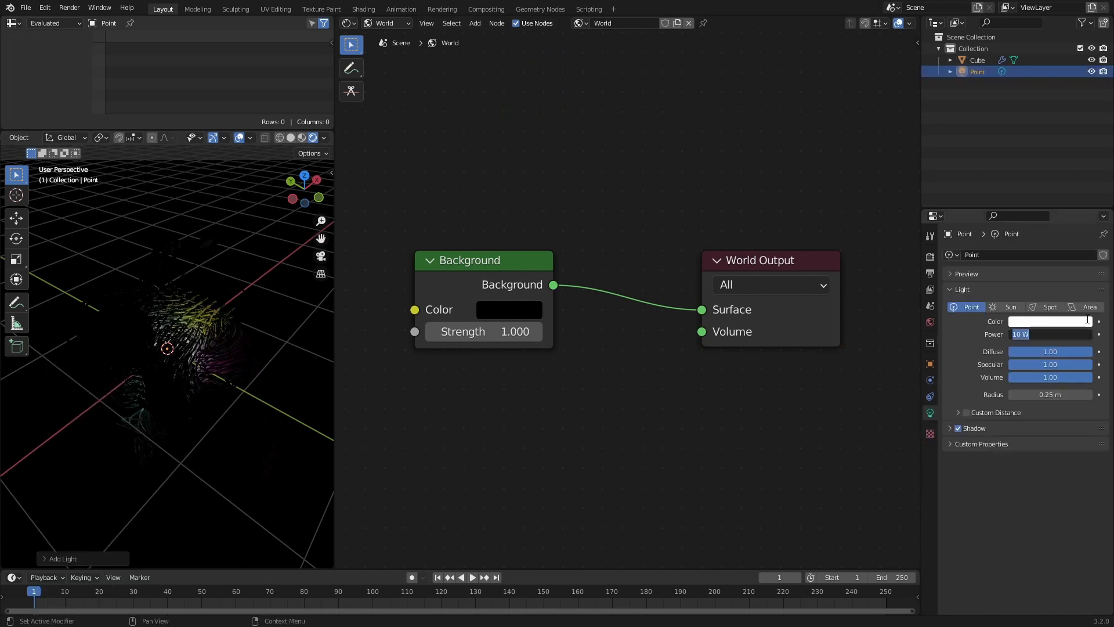
type("1000")
key("Return")
- Move the point light up and out to one side of the tubes, checking the lighting from several angles
key("g")
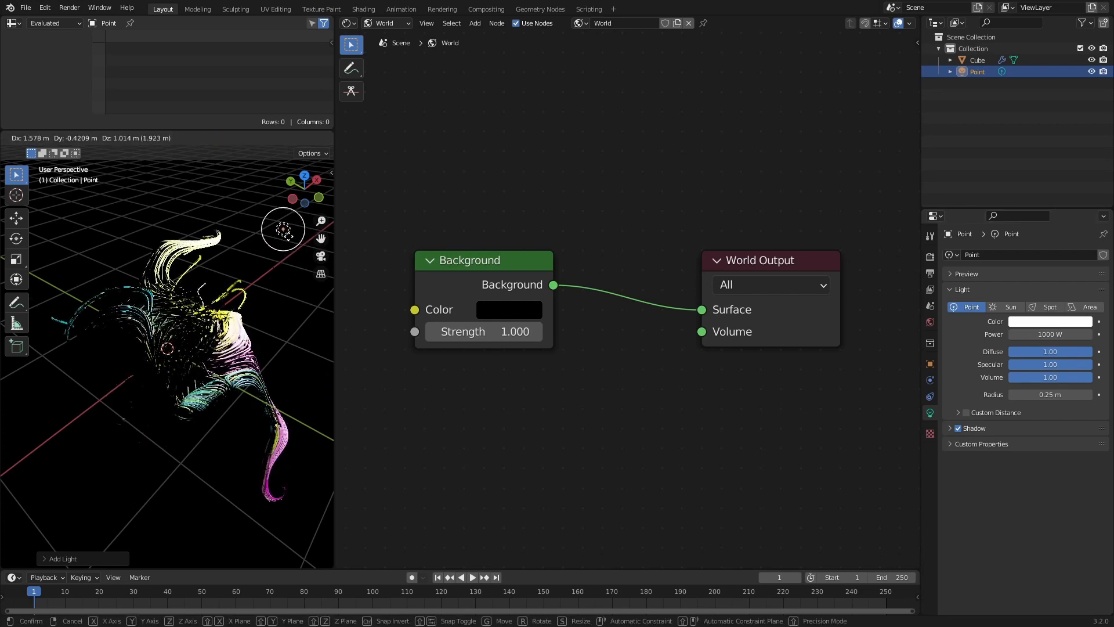
left_click(311, 231)
middle_click_drag(261, 334, 250, 374)
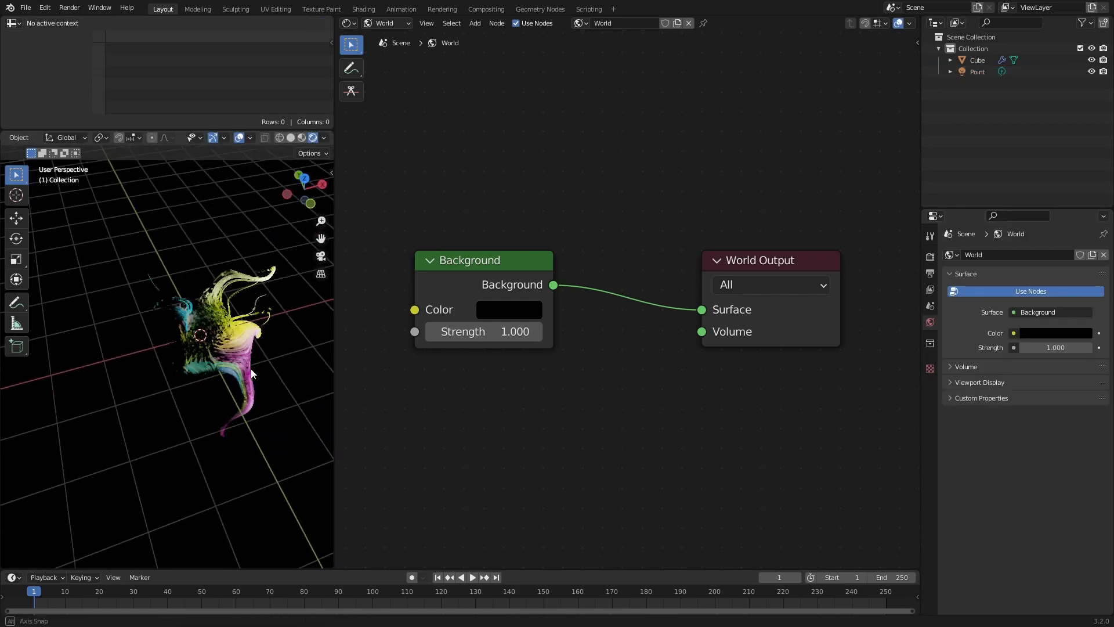
left_click_drag(251, 374, 177, 372, "alt")
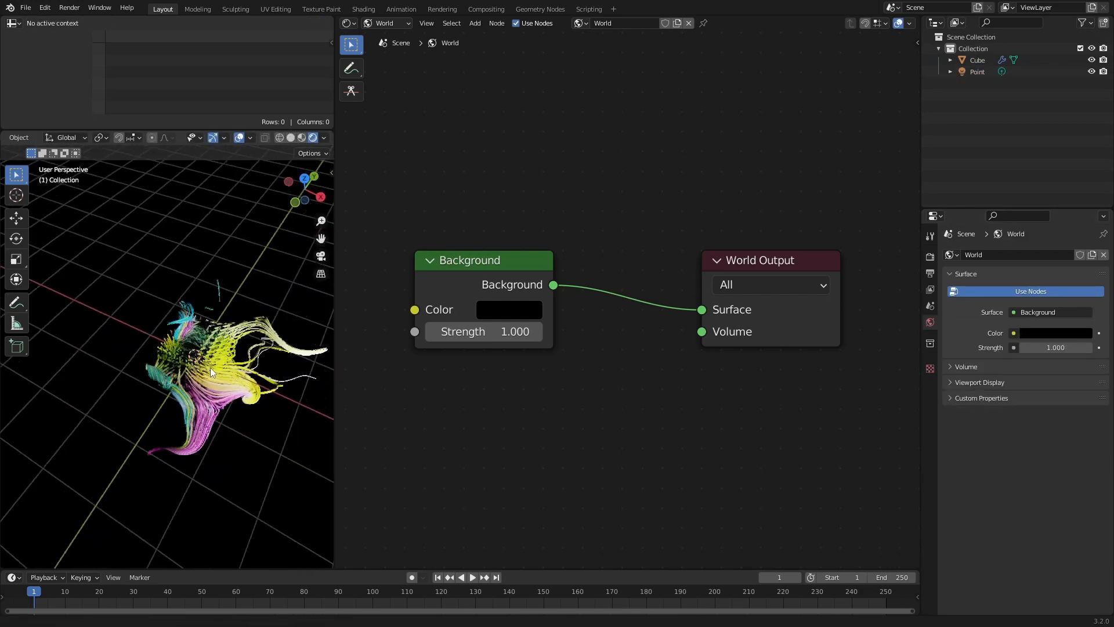
right_click_drag(176, 371, 174, 325, "alt")
middle_click_drag(174, 325, 198, 342, "alt")
- Switch the node area to the Asset Browser and apply the Old_Industrial_Hall HDRI as the scene's world
left_click(349, 23)
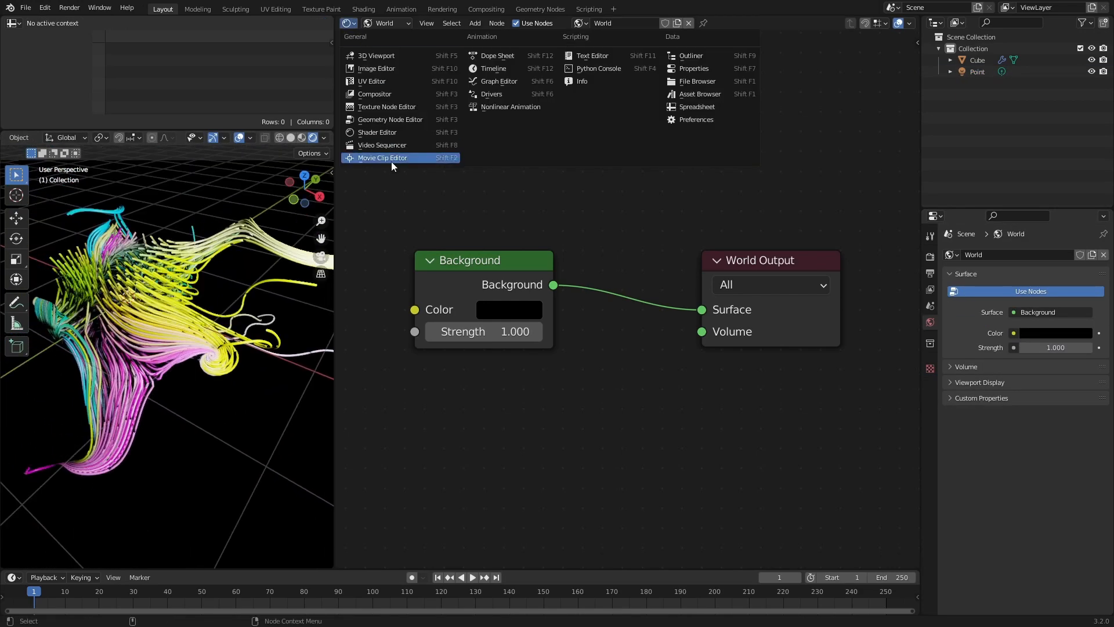
left_click(699, 94)
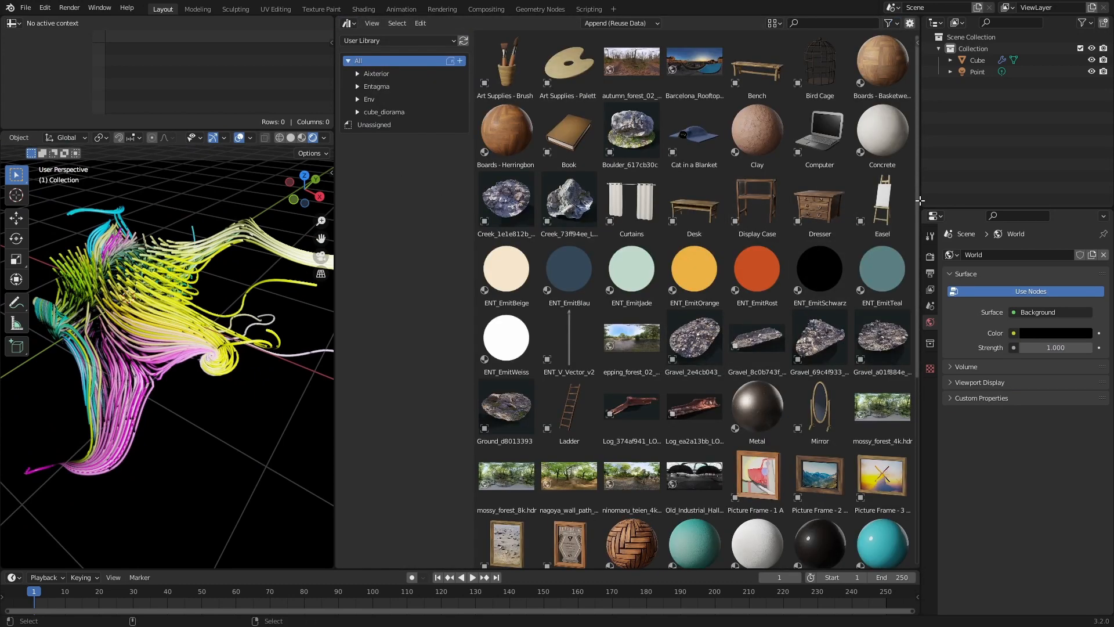
scroll(917, 209, "down", 5)
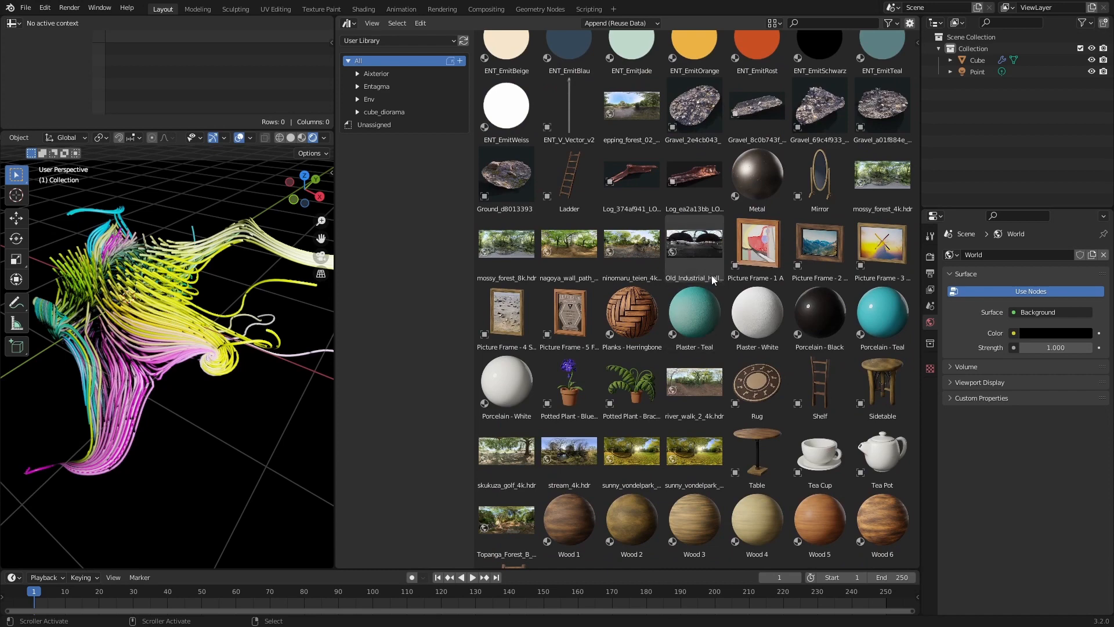
left_click_drag(700, 255, 231, 473)
middle_click_drag(148, 304, 195, 335)
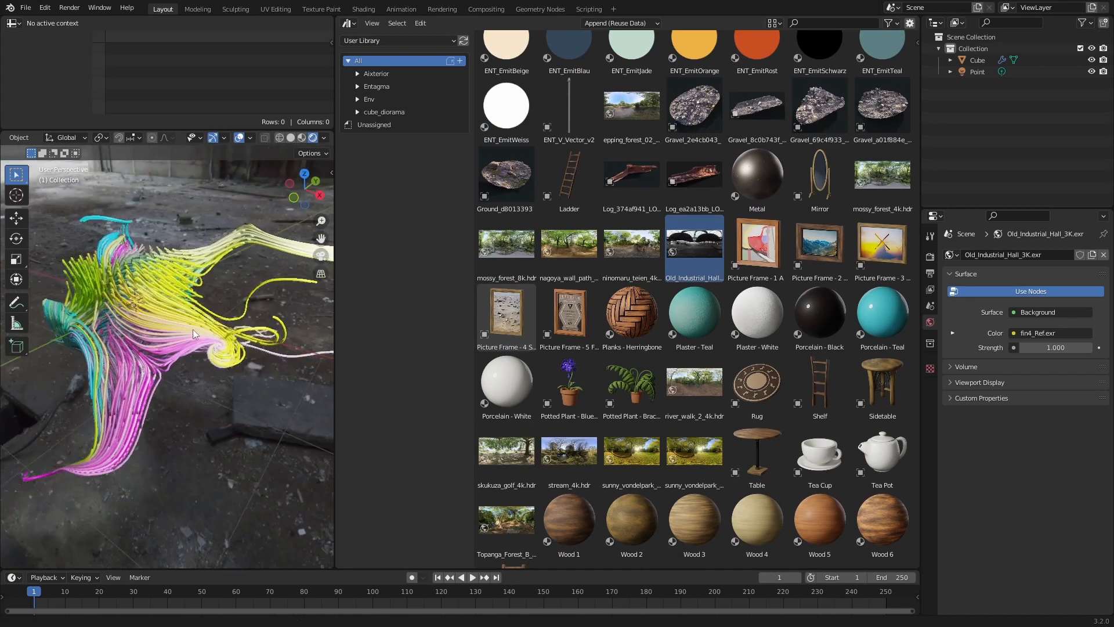
- Switch the area back to the Shader Editor and display the tubes' VisualizeCd object material
left_click(348, 23)
left_click(394, 142)
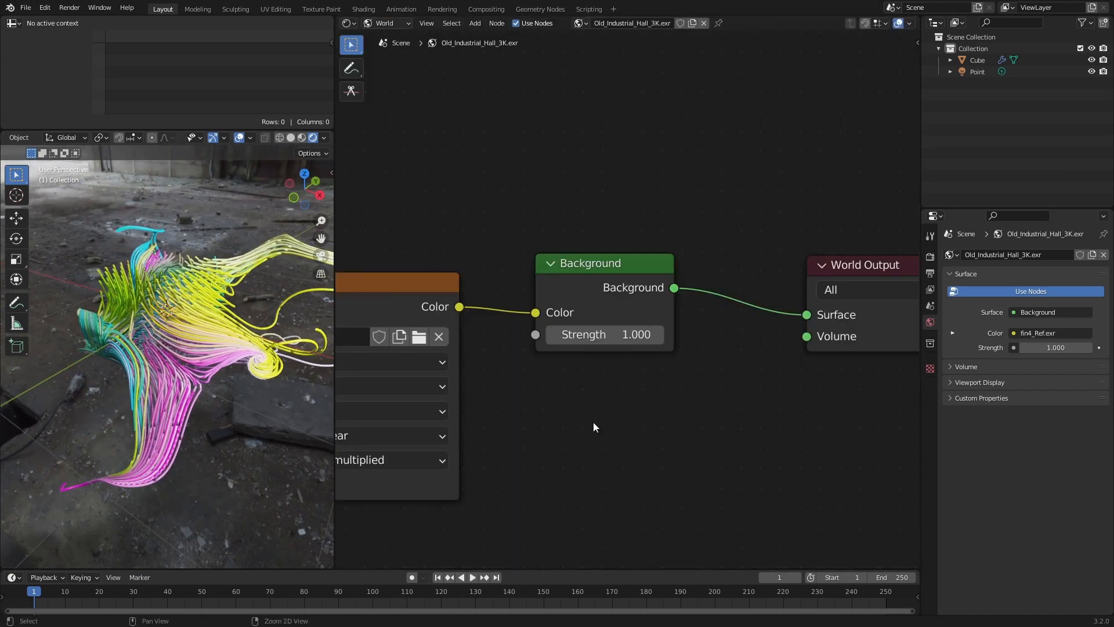
middle_click_drag(593, 427, 671, 391)
left_click(389, 37)
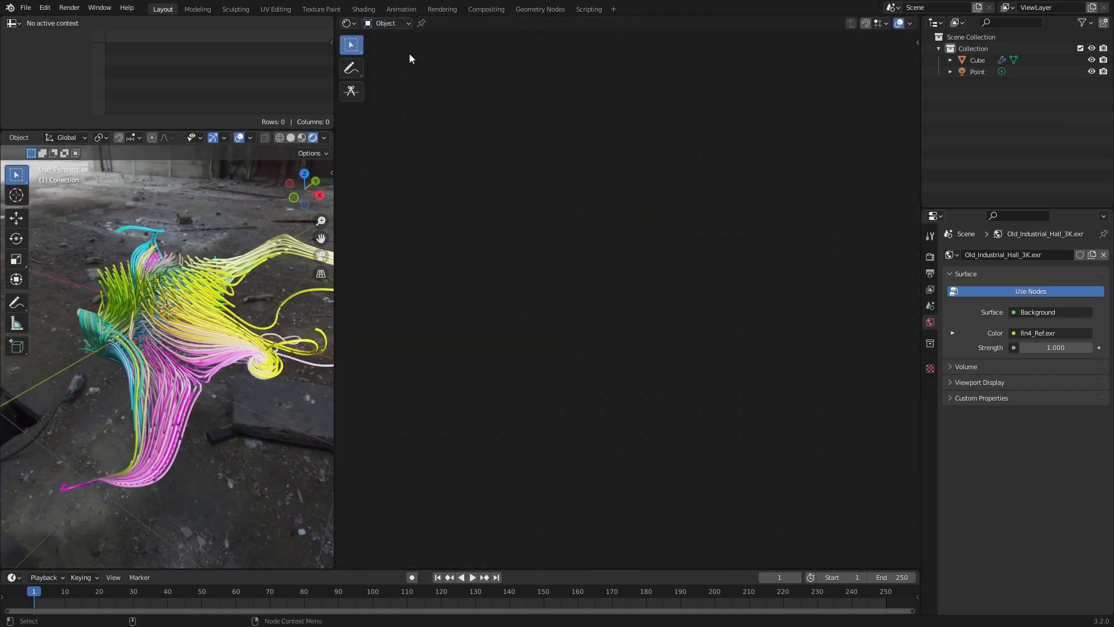
key("Home")
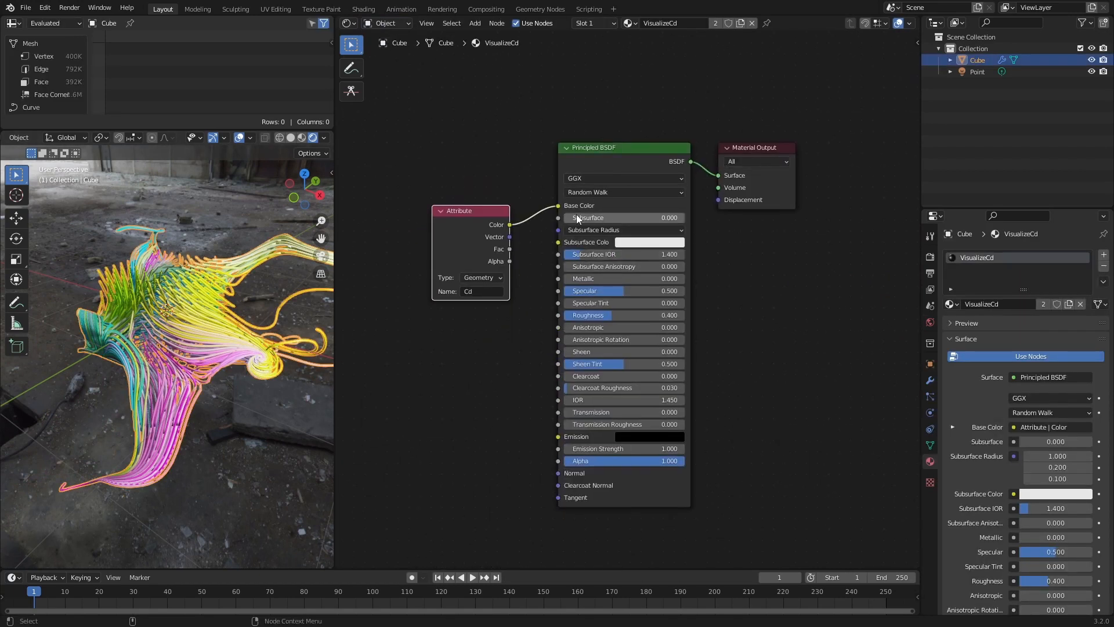
- Set Principled BSDF's subsurface method to Christensen-Burley and Subsurface to 0.077, and connect the Attribute's Color to Subsurface Color
left_click(586, 192)
left_click(588, 205)
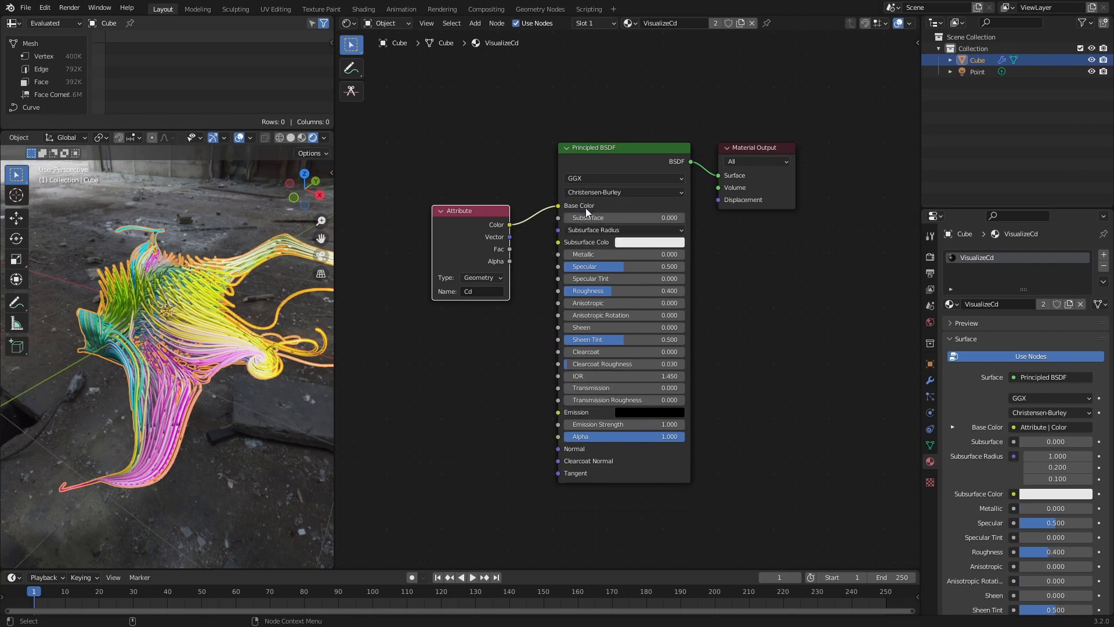
left_click_drag(566, 217, 559, 242)
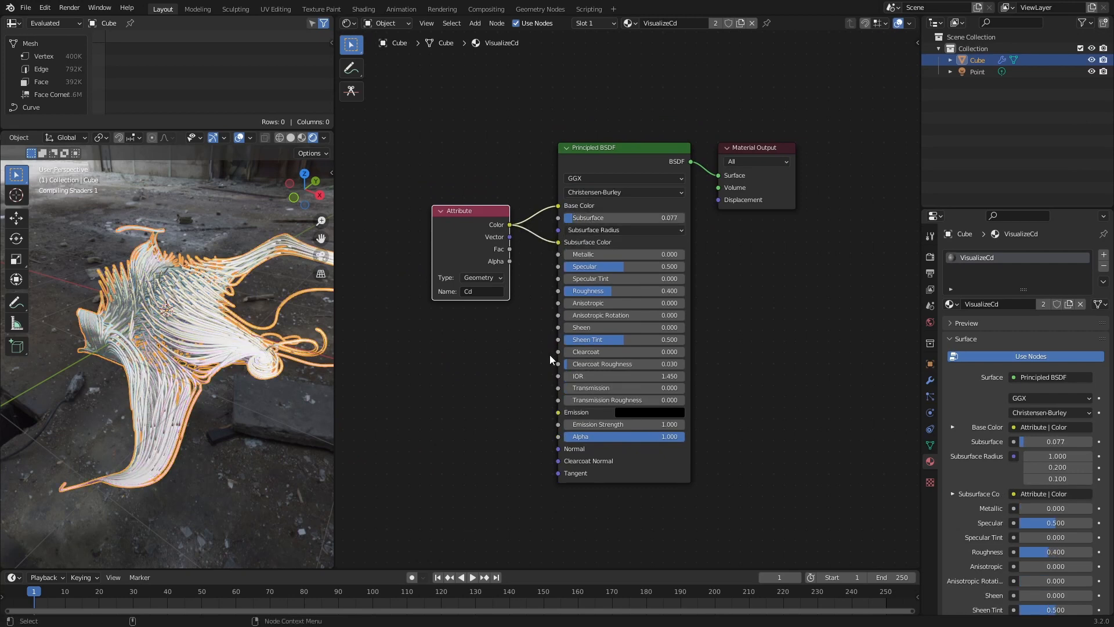
left_click(549, 357)
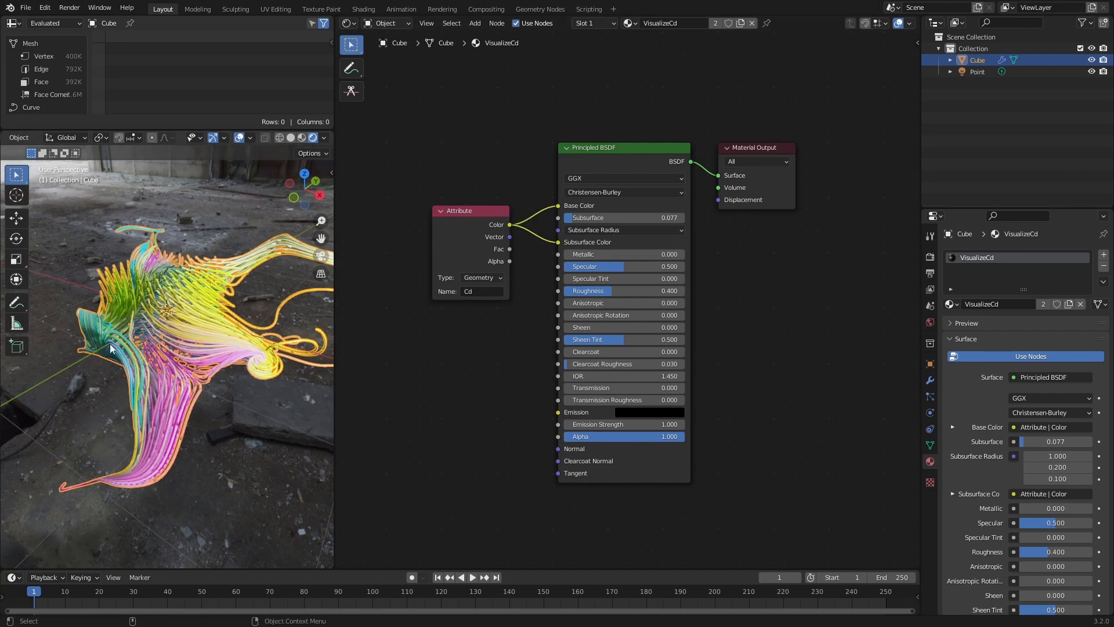
middle_click_drag(209, 249, 296, 290)
- Switch the node area to a 3D Viewport, add a mesh plane there and scale it by 3
left_click(349, 23)
left_click(374, 49)
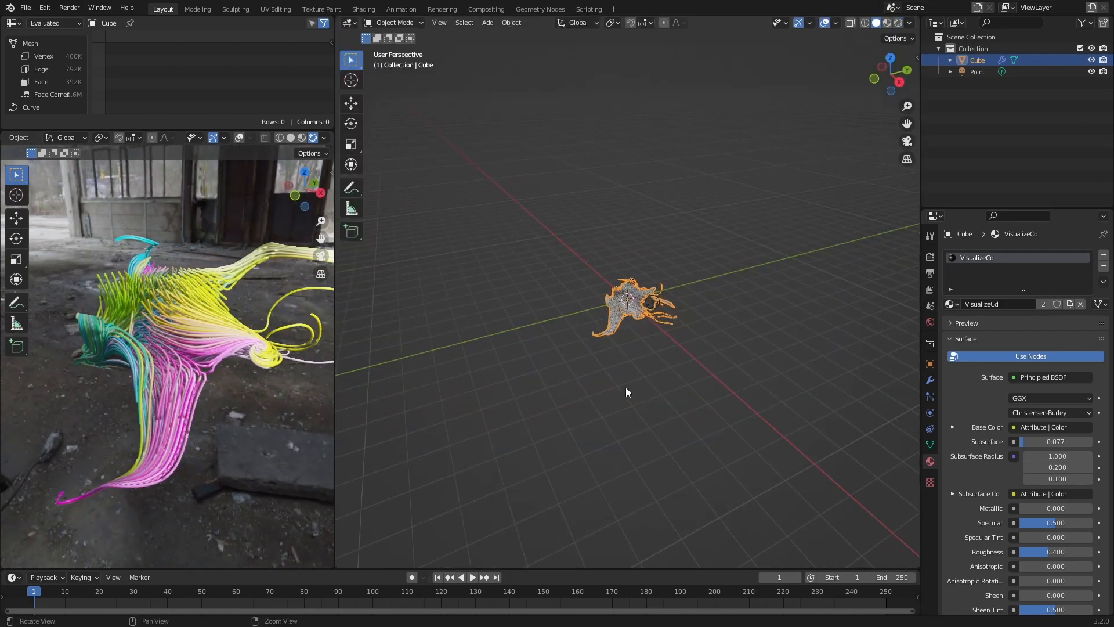
left_click(553, 389)
key("shift+a")
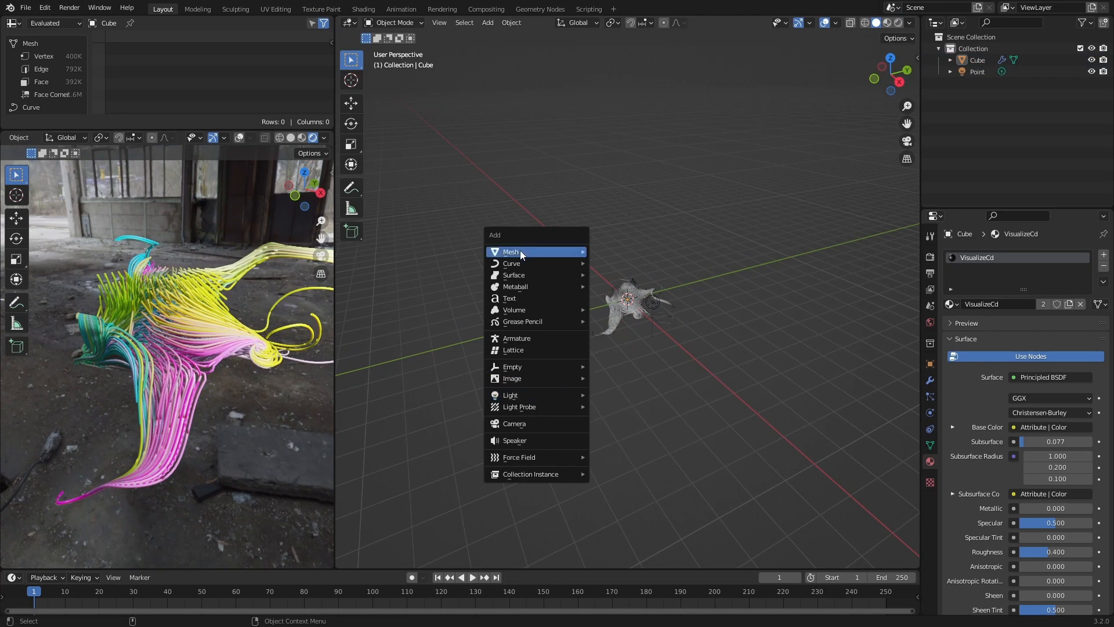
mouse_move(520, 254)
left_click(625, 252)
middle_click_drag(624, 252, 635, 358)
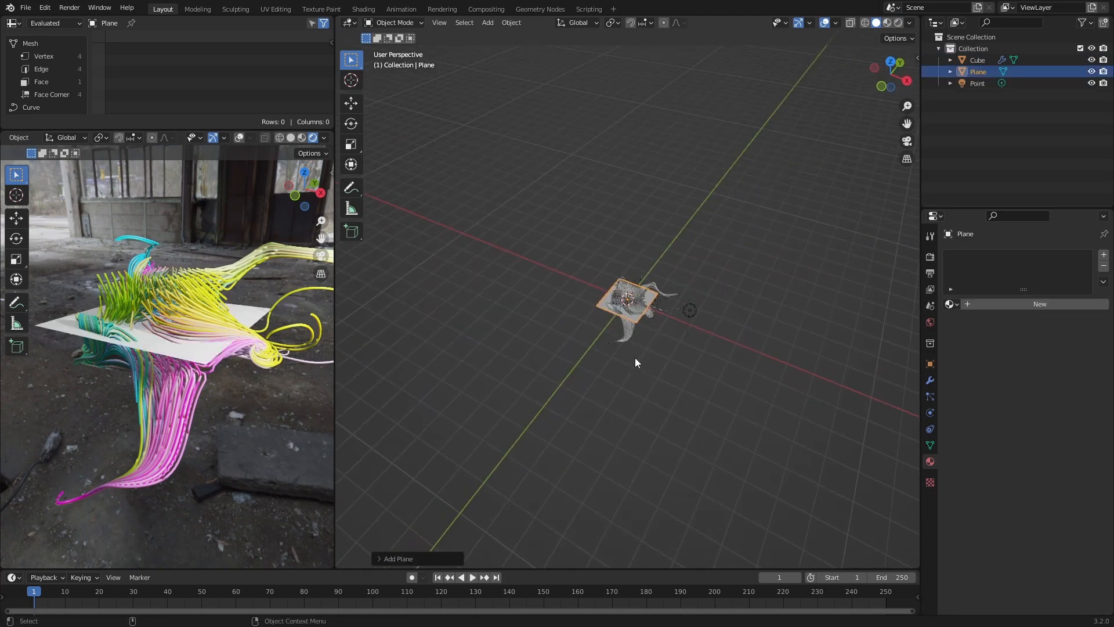
key("s")
key("3")
key("Return")
- In Edit Mode, extrude the plane's rear edge up about 5.5 m along Z to form a back wall
key("Tab")
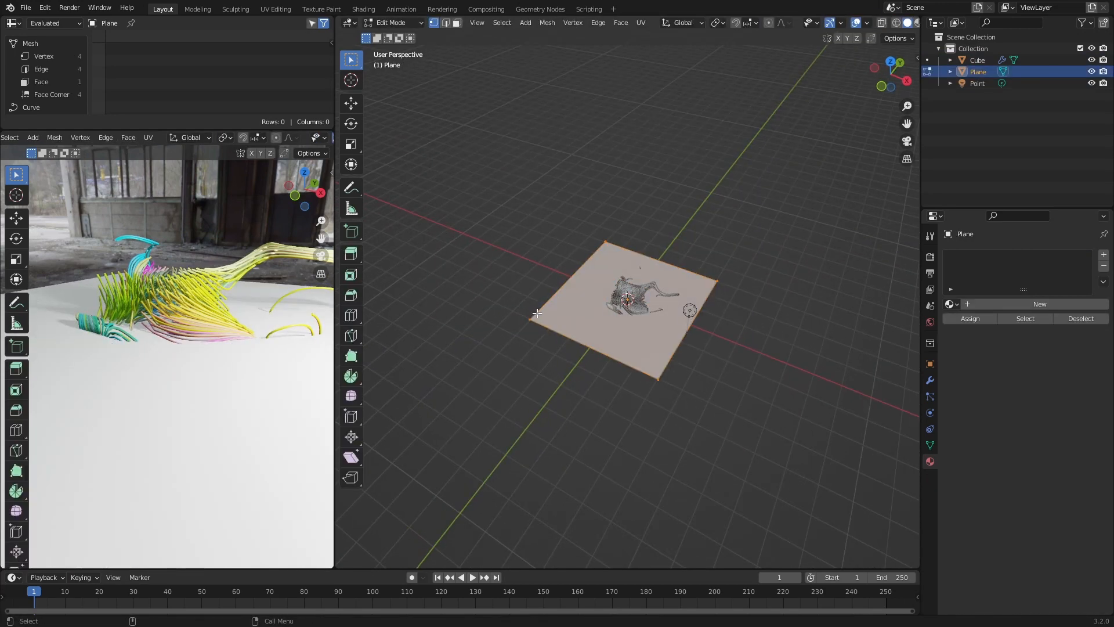
key("alt+a")
left_click(607, 267)
key("e")
key("Escape")
key("g")
key("z")
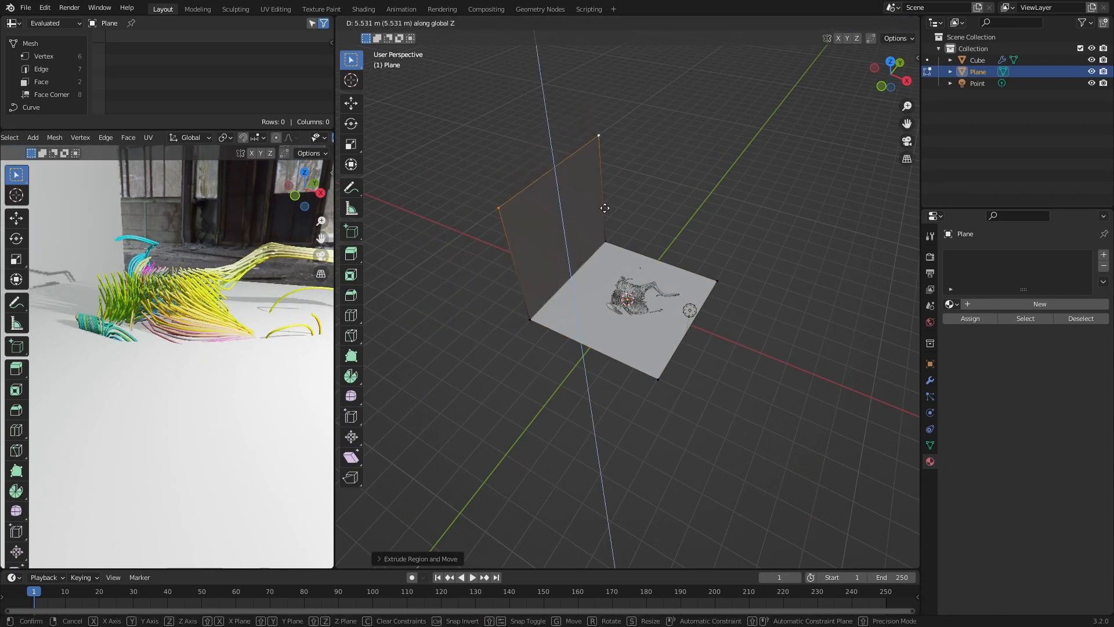
left_click(604, 207)
- Bevel the edge between the floor and back wall into a curve with 11 segments
key("alt+a")
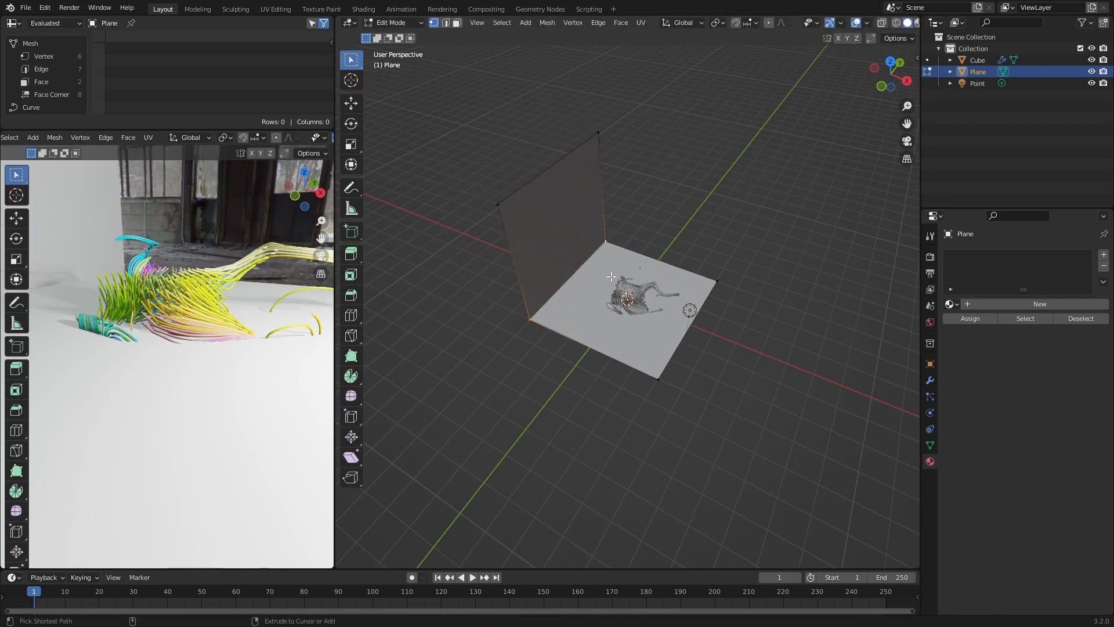
key("ctrl+b")
scroll(633, 296, "up", 6)
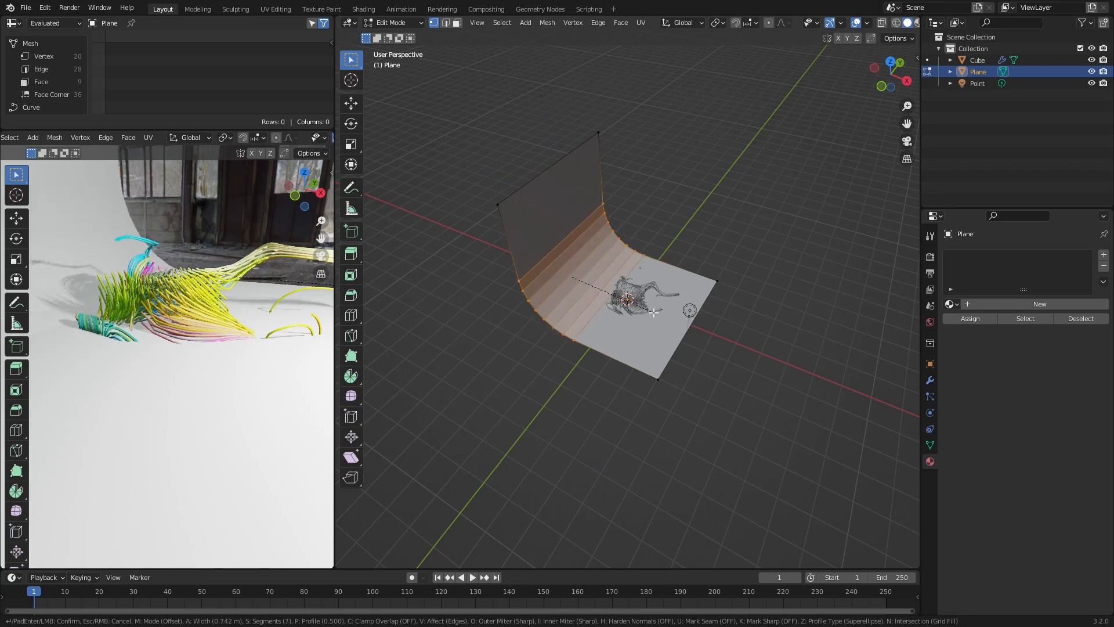
scroll(650, 315, "up", 4)
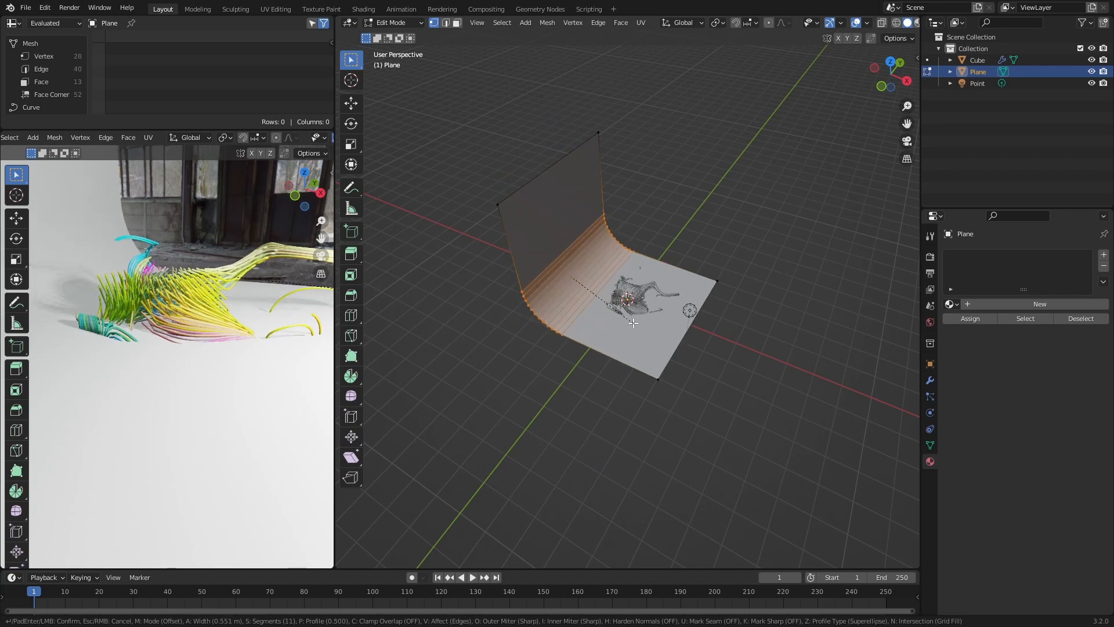
left_click(611, 343)
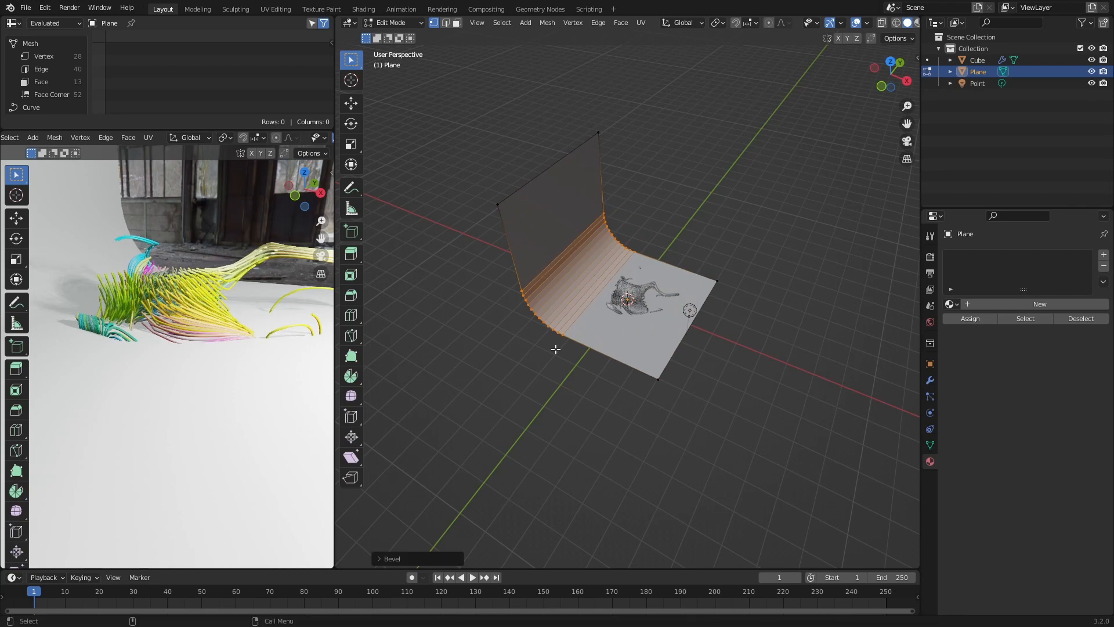
- Return the backdrop plane to Object Mode and shade it smooth
key("Tab")
right_click(578, 303)
left_click(551, 306)
- Lower the backdrop along Z beneath the tubes and scale it up to about 1.75 times its size
middle_click_drag(642, 319, 584, 325)
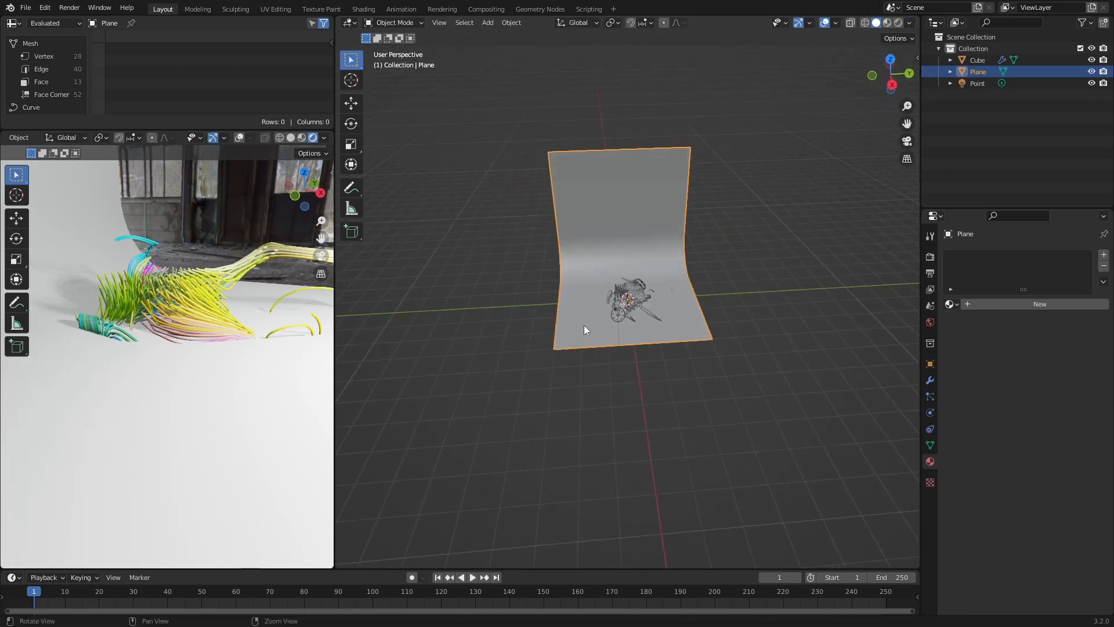
key("g")
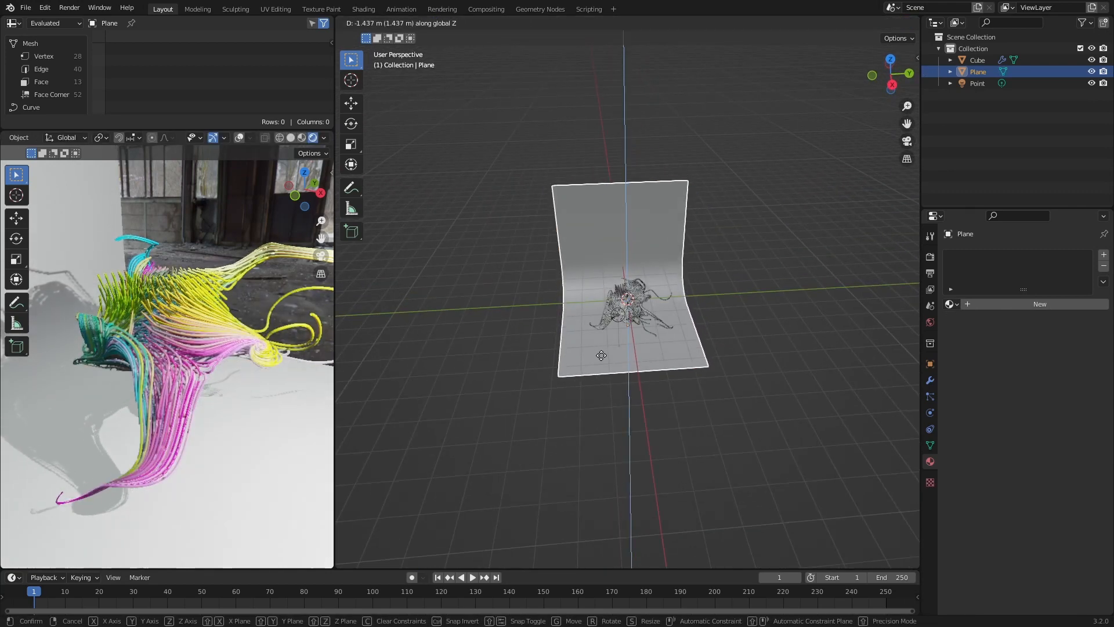
left_click(599, 370)
key("s")
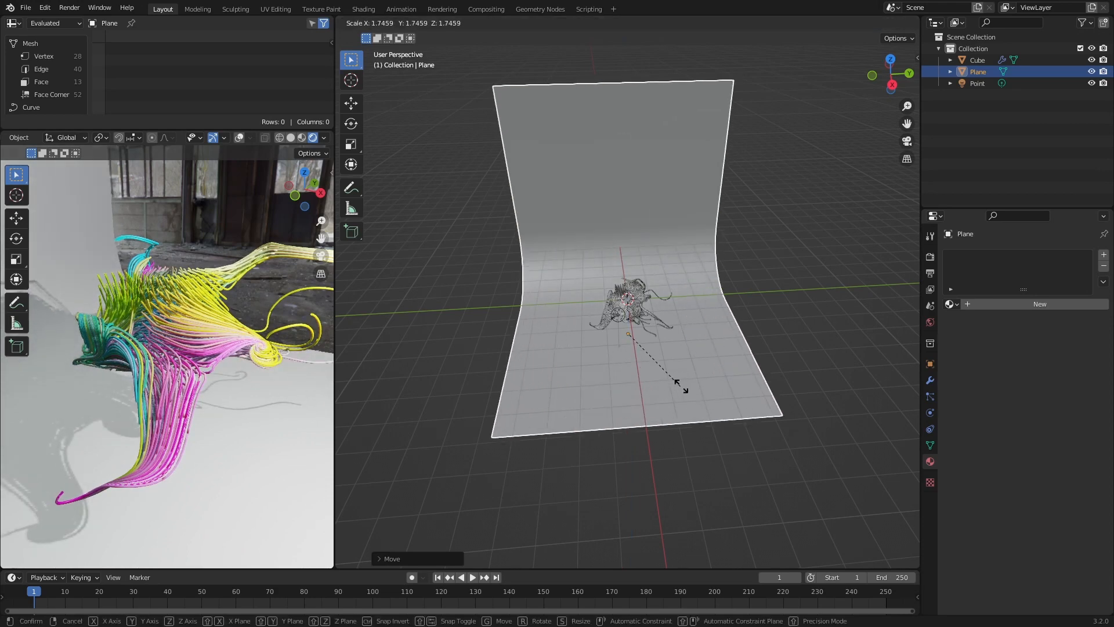
left_click(677, 390)
middle_click_drag(277, 429, 236, 386)
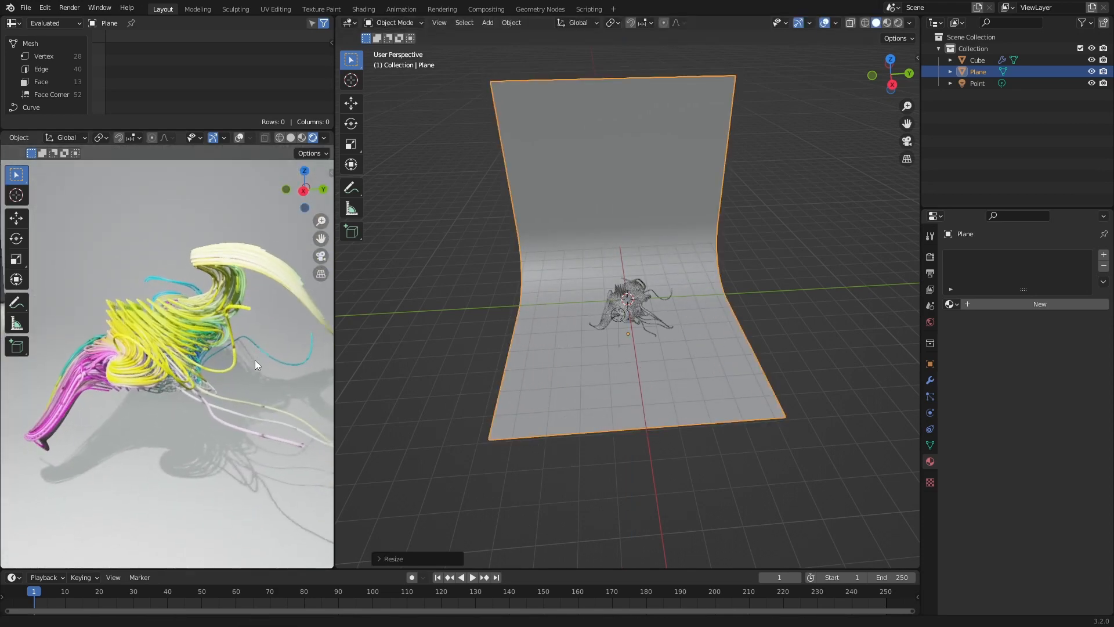
- Add a camera to the scene and look through it in the rendered viewport
left_click(445, 416)
key("shift+a")
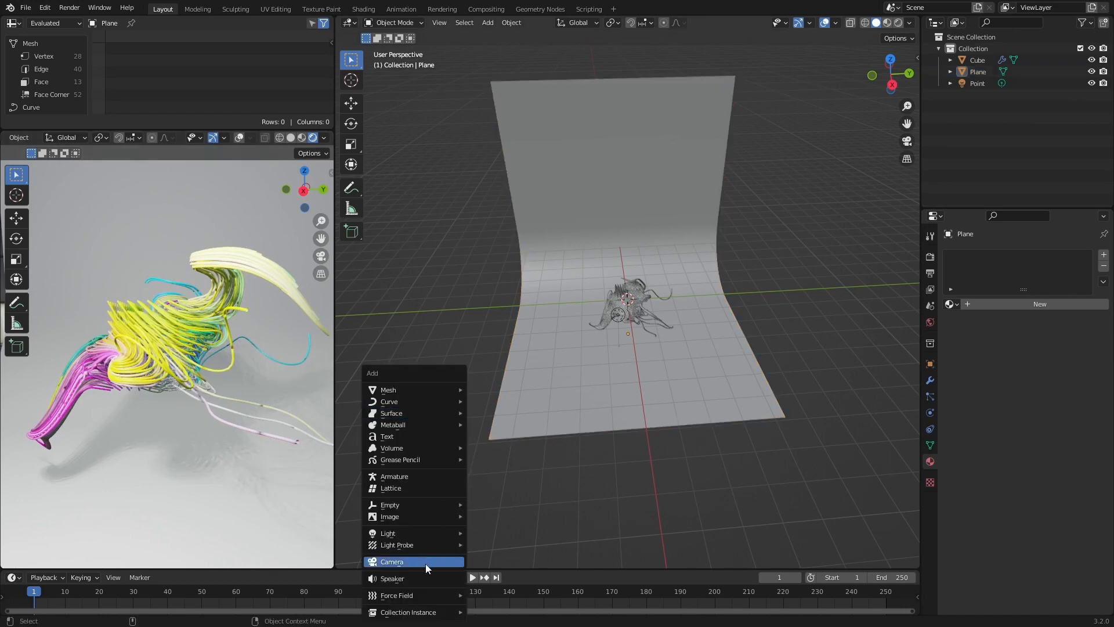
left_click(426, 563)
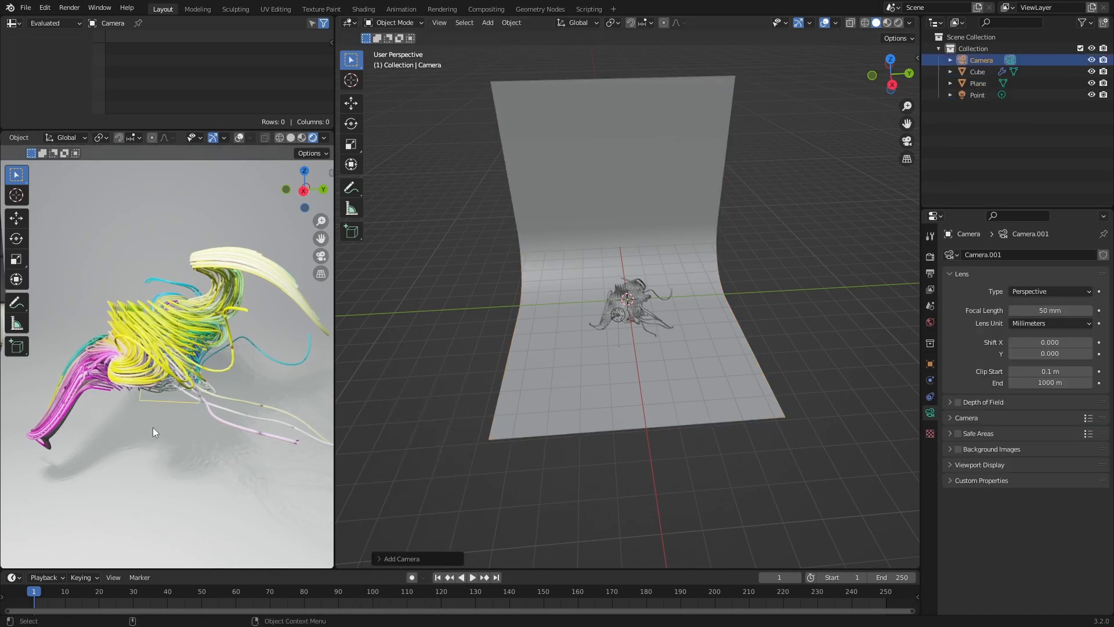
key("KP_0")
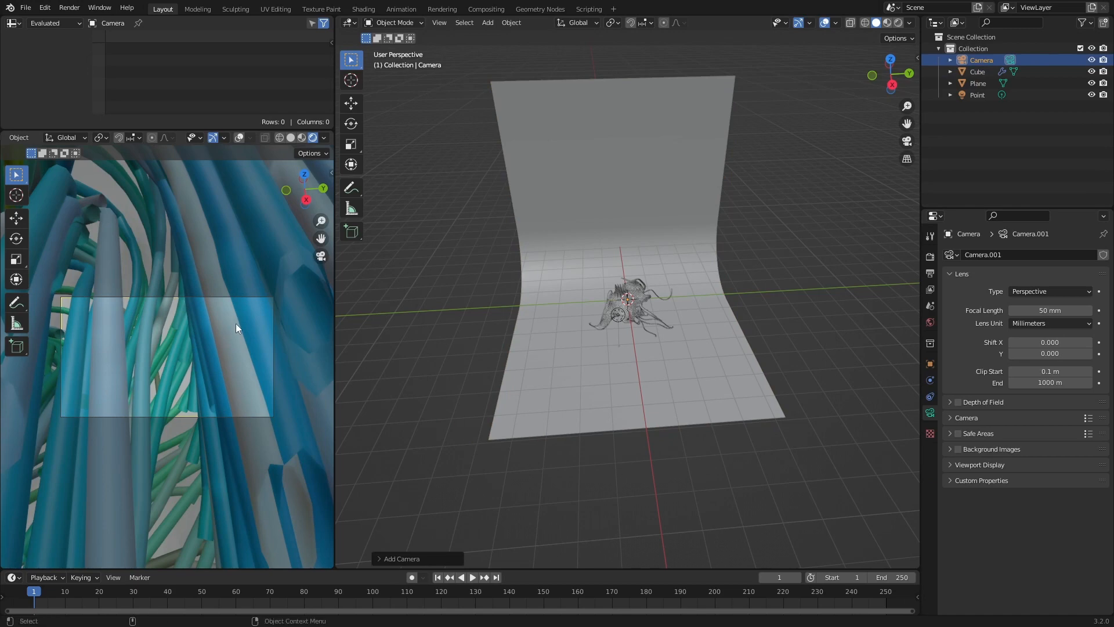
- Lock the camera to the view and reframe it so the tubes sit inside the camera frame
scroll(235, 322, "up", 2)
key("q")
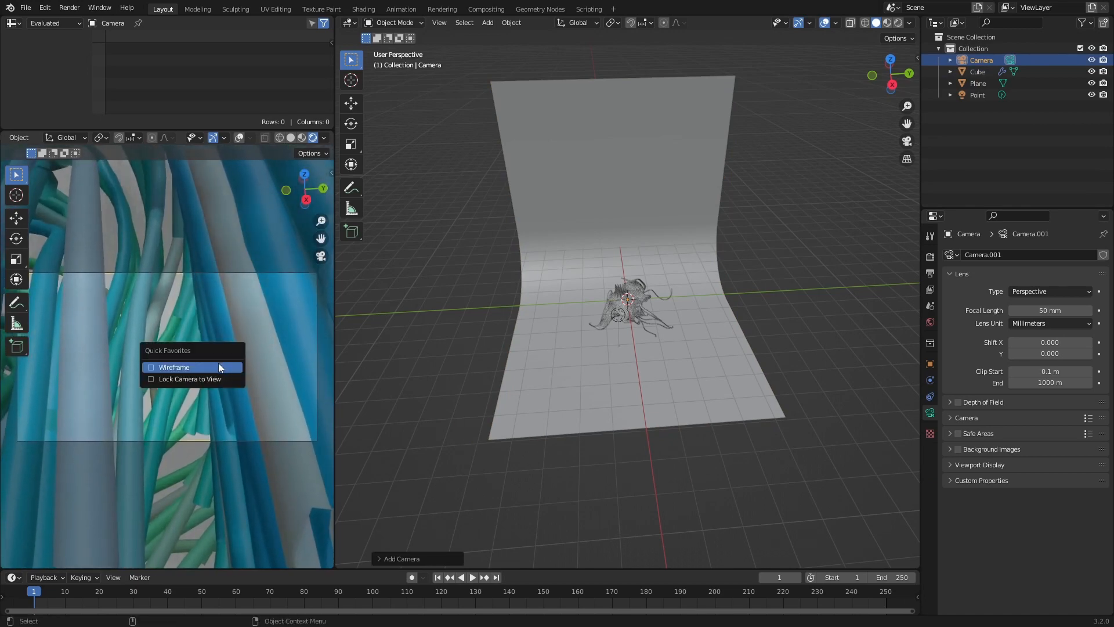
left_click(191, 378)
scroll(191, 403, "down", 5)
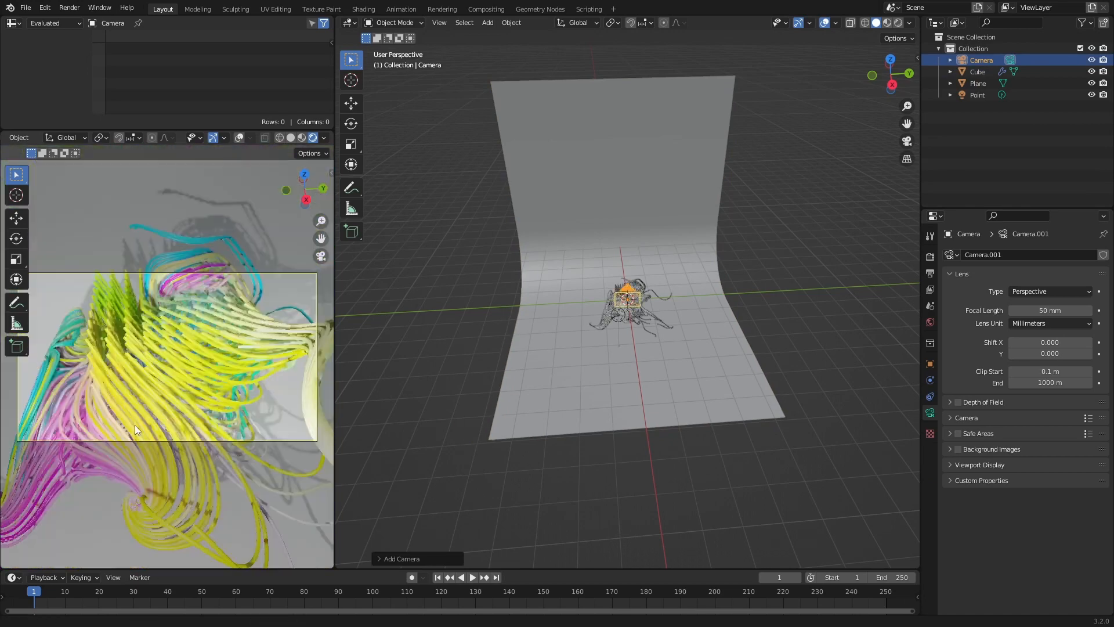
middle_click_drag(135, 425, 418, 99)
- Switch the large 3D viewport to the Geometry Node Editor and show the Cube's node tree
left_click(349, 22)
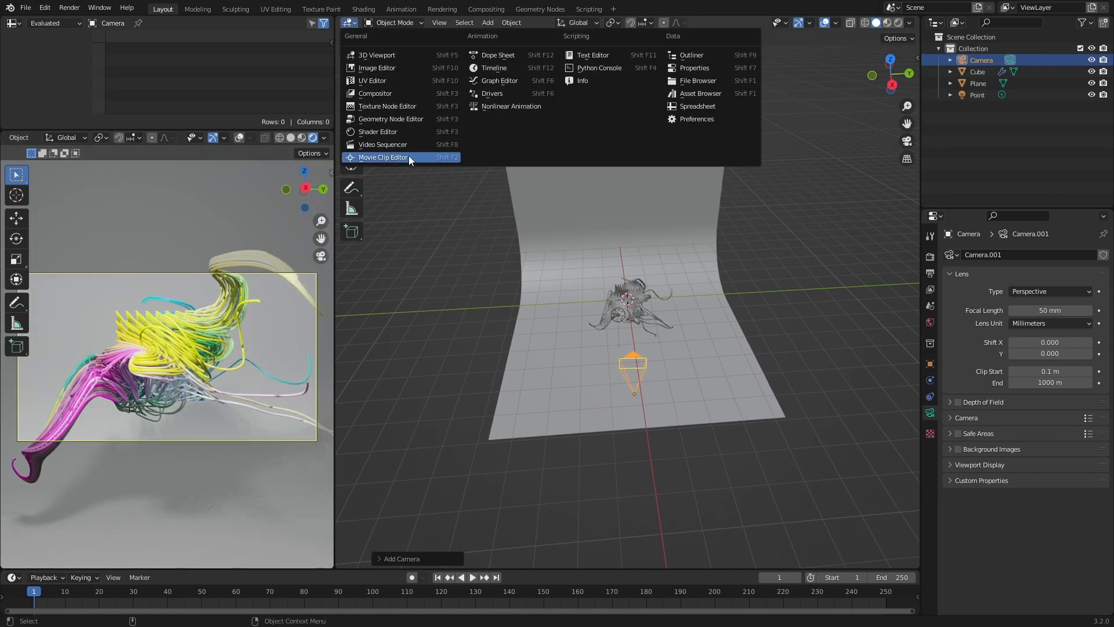
left_click(402, 119)
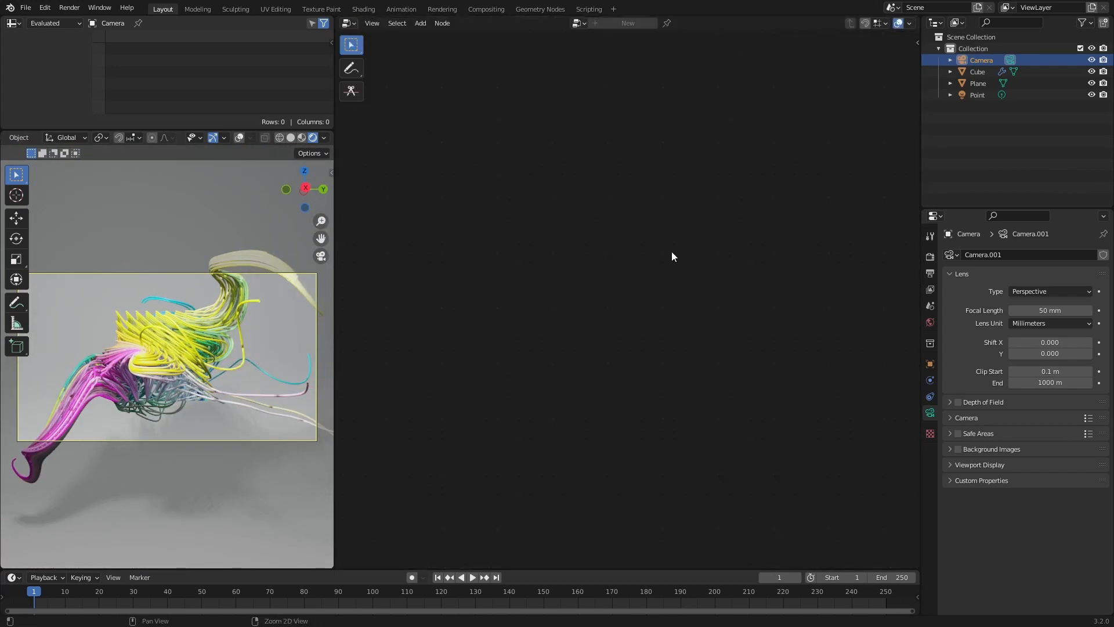
left_click(978, 72)
- Set the X offset of the Add vector node feeding the Noise Texture to 62.060
middle_click_drag(394, 501, 644, 278)
scroll(641, 284, "up", 6)
scroll(557, 354, "up", 5)
middle_click_drag(523, 363, 579, 352)
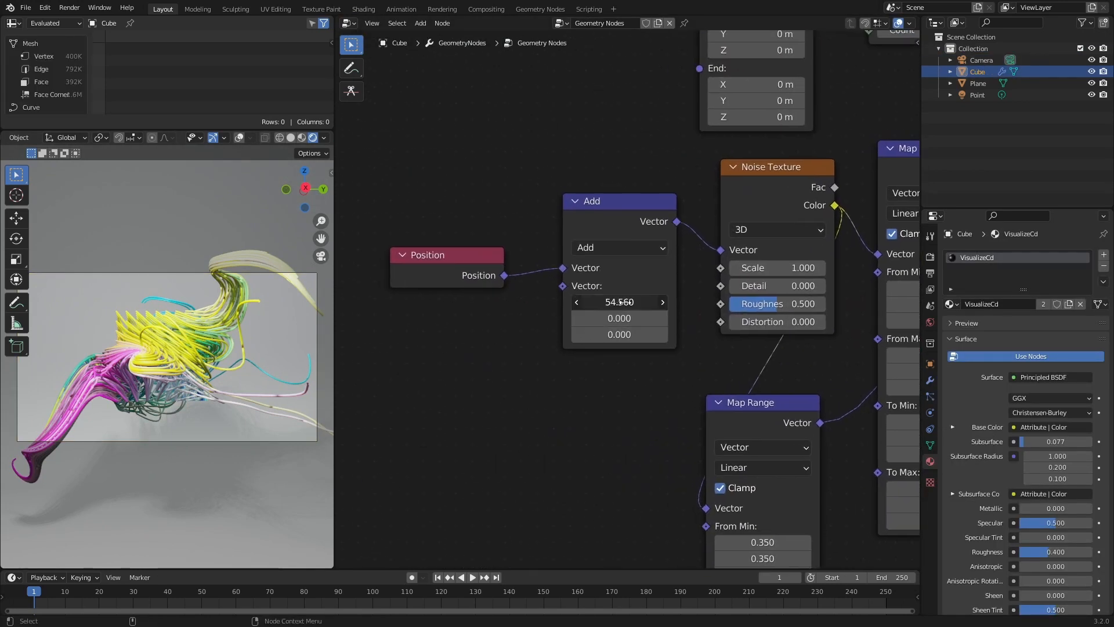
left_click_drag(620, 302, 662, 302)
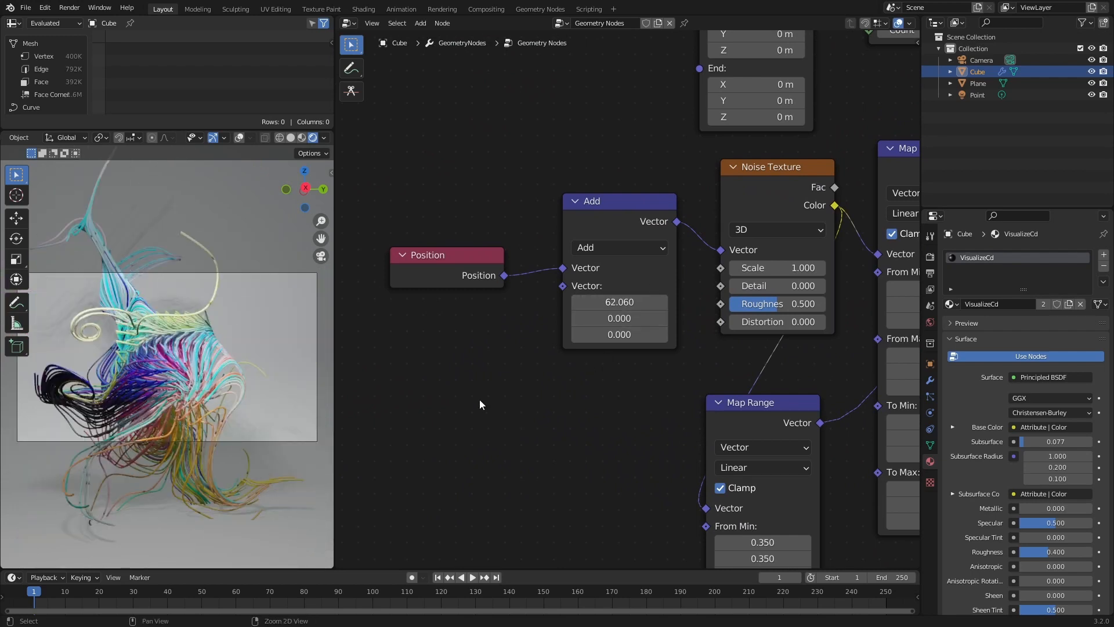
- Add a Scene Time node, connect its Seconds to the Add node's second vector, and briefly play the animation
middle_click_drag(463, 395, 644, 343)
key("shift+a")
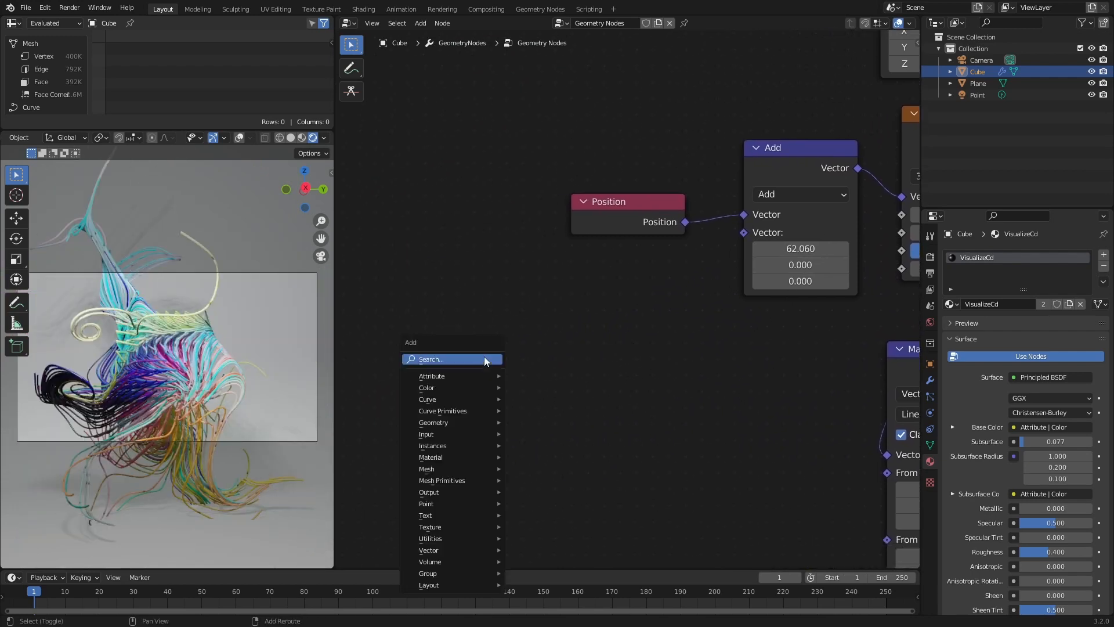
left_click(484, 358)
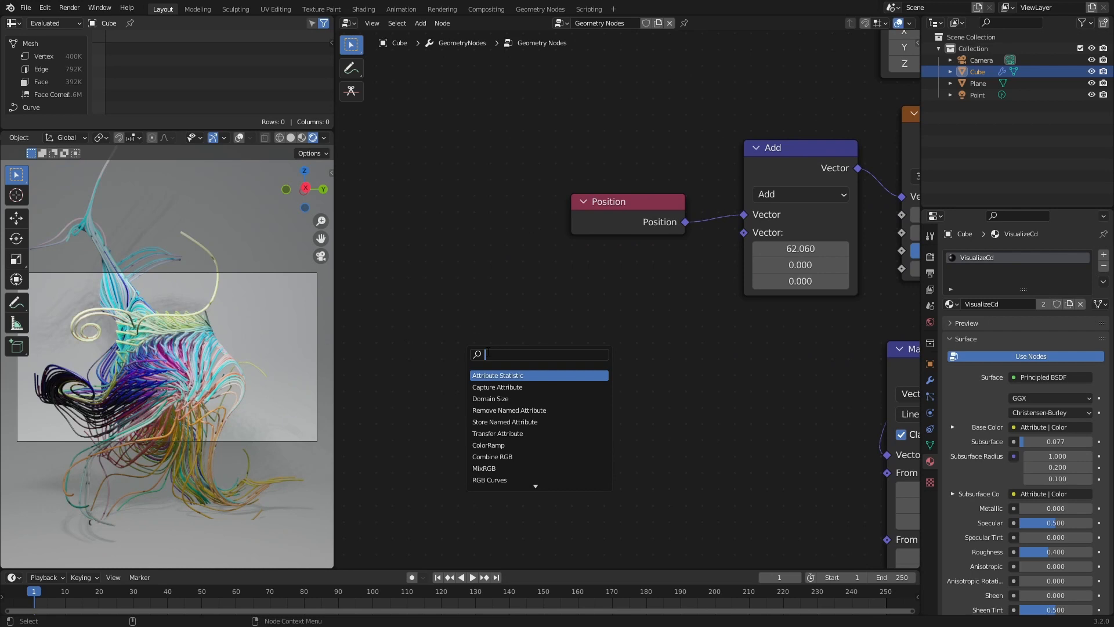
type("time")
left_click(505, 375)
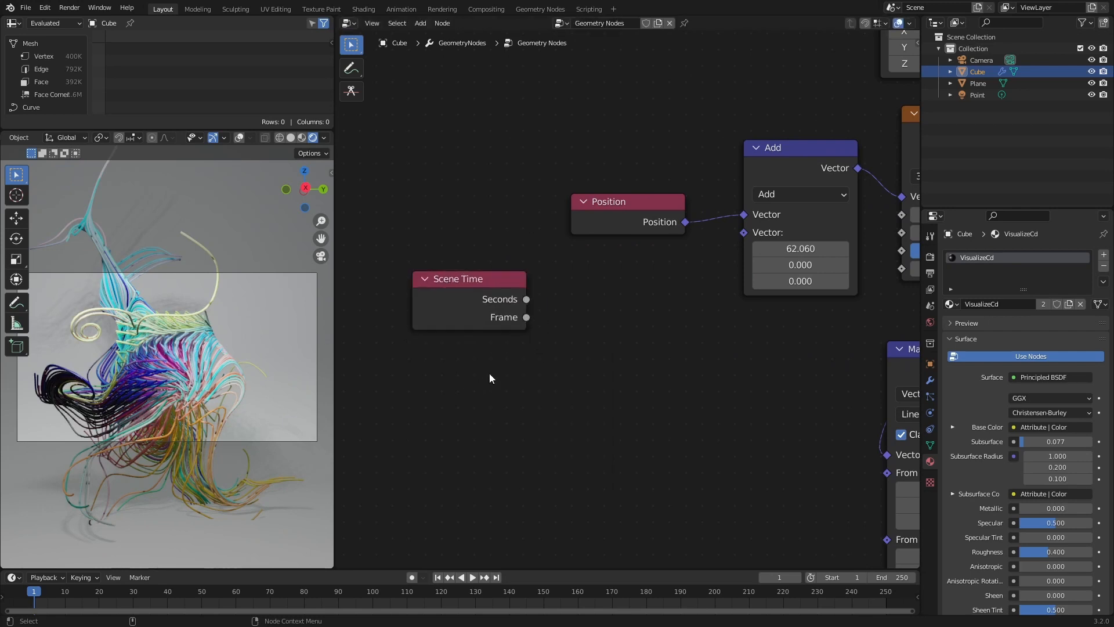
left_click_drag(526, 300, 744, 232)
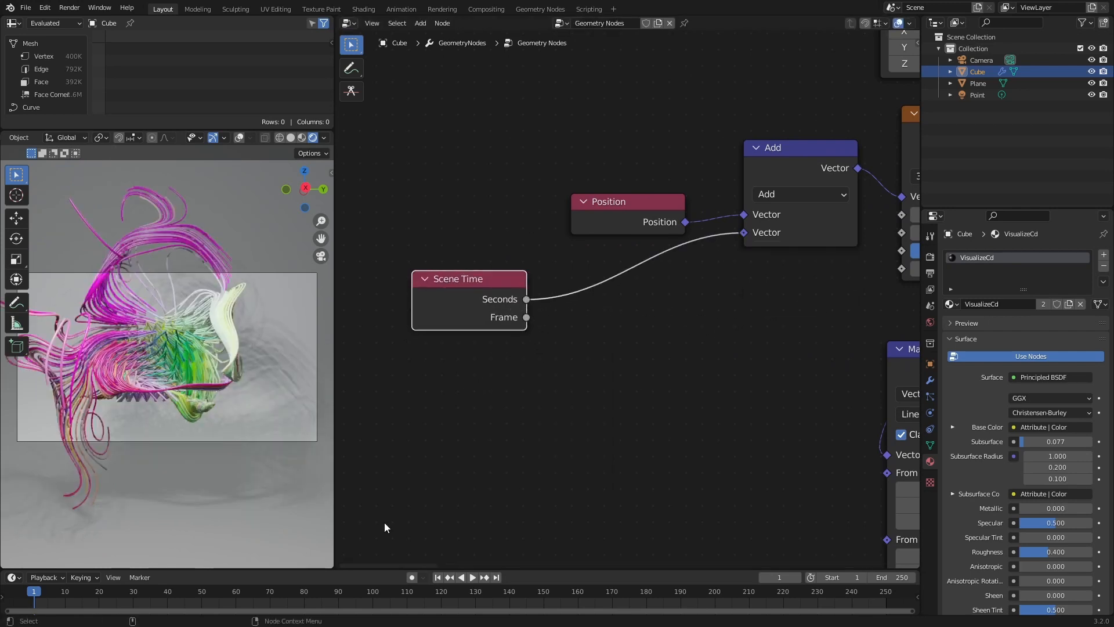
key("space")
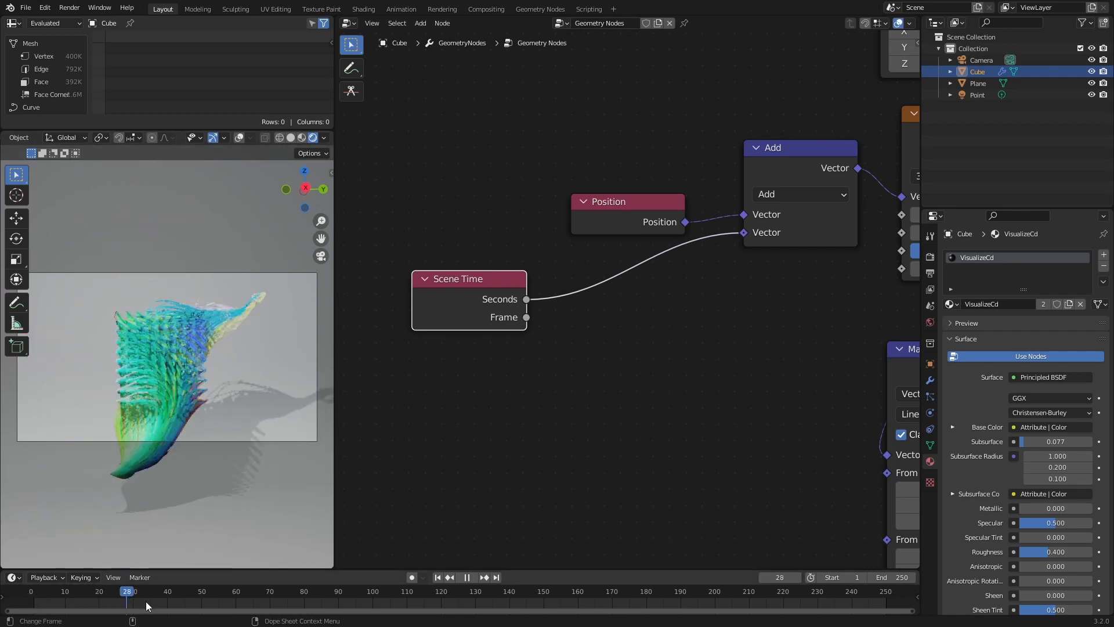
left_click(562, 424)
key("space")
- Add a Combine XYZ node beside Scene Time and connect its vector to the Add node's second vector
key("shift+a")
left_click(547, 386)
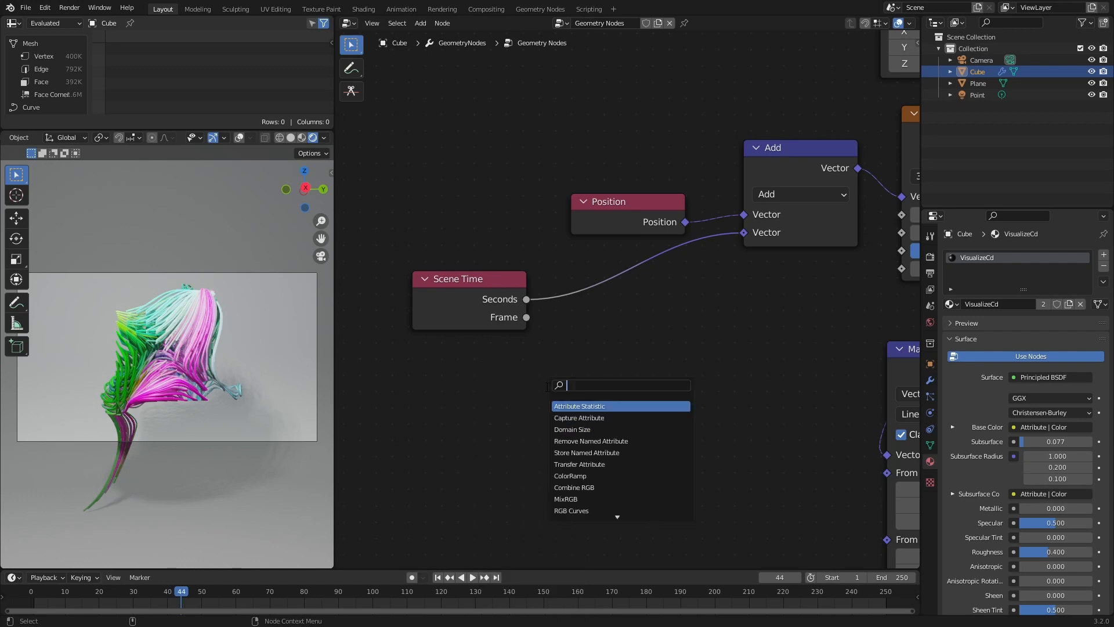
type("combine xyz")
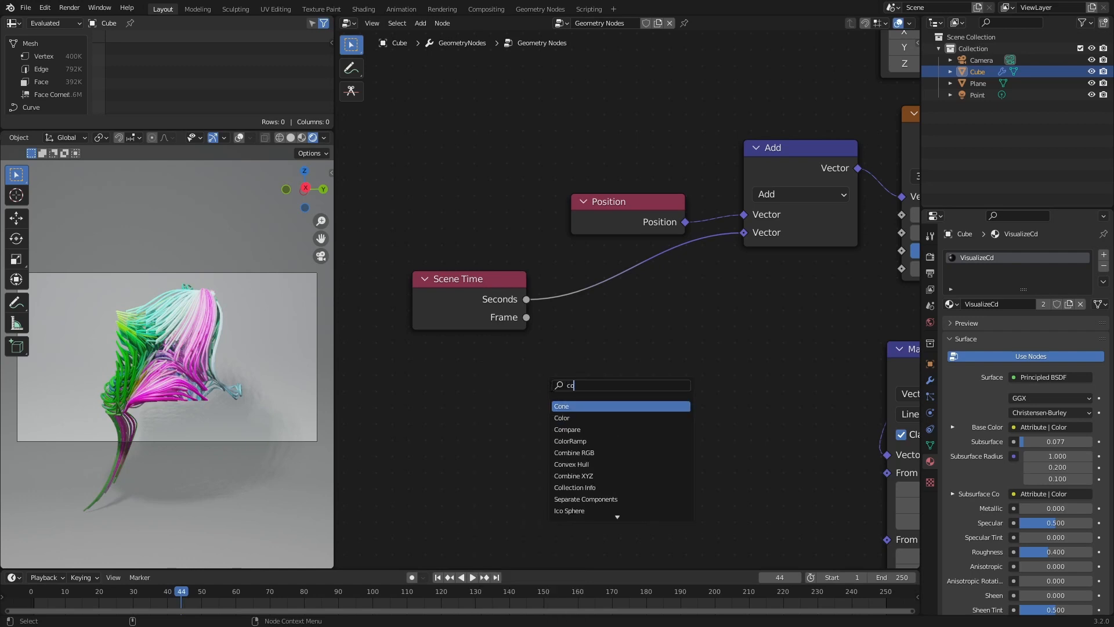
key("Return")
left_click(634, 365)
left_click_drag(465, 291, 427, 308)
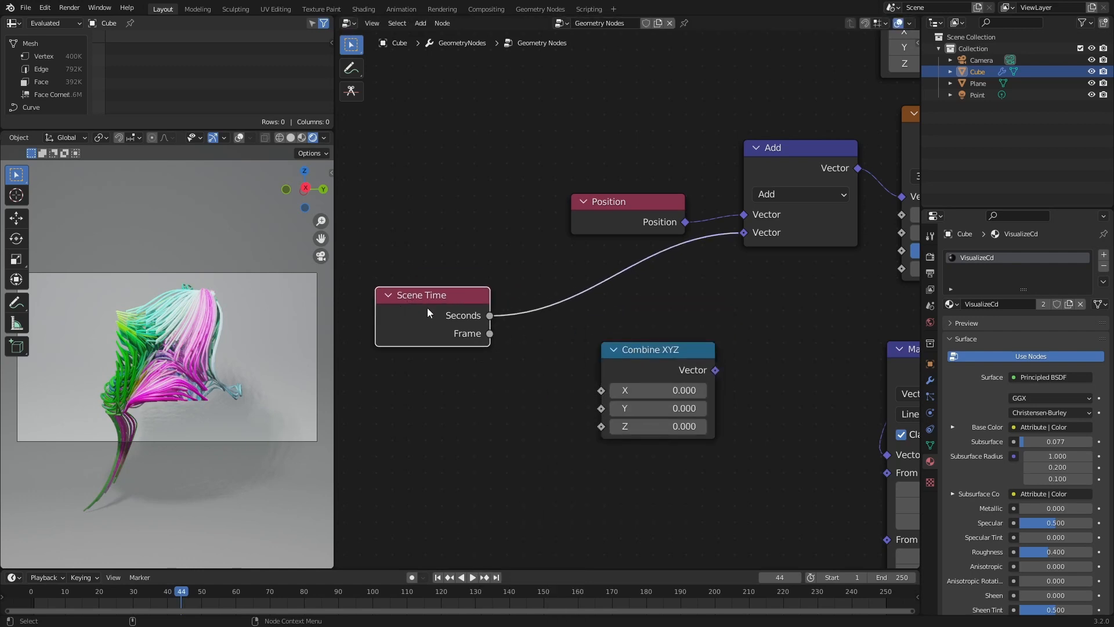
left_click_drag(715, 370, 744, 232)
- Try driving the Combine XYZ node's X input with Scene Time's Seconds and play the animation
left_click_drag(490, 315, 601, 393)
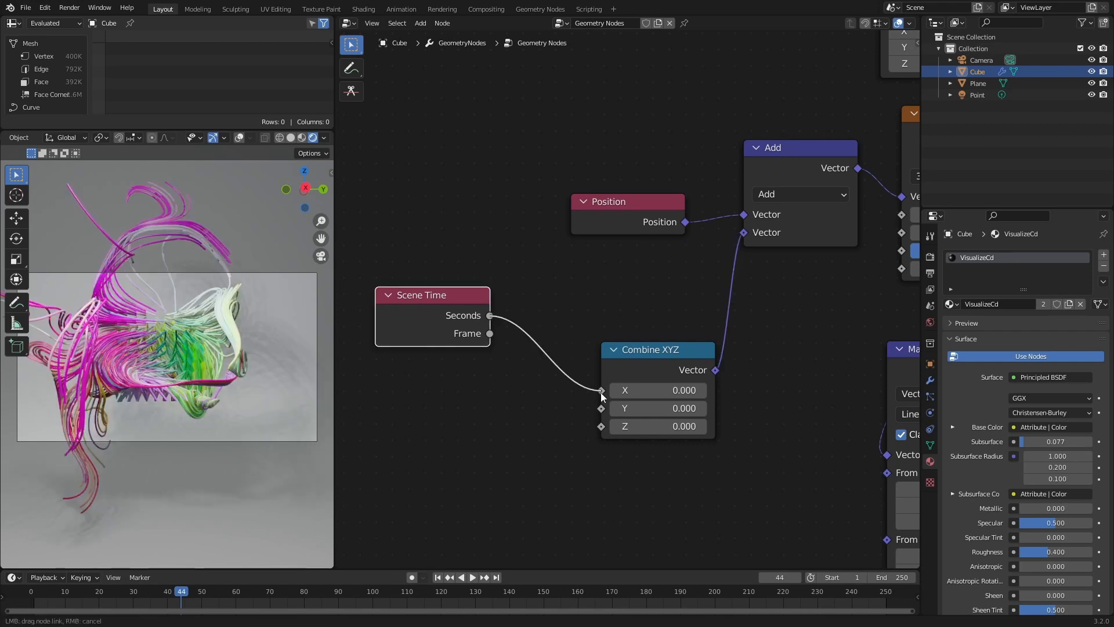
left_click_drag(681, 388, 602, 390)
key("space")
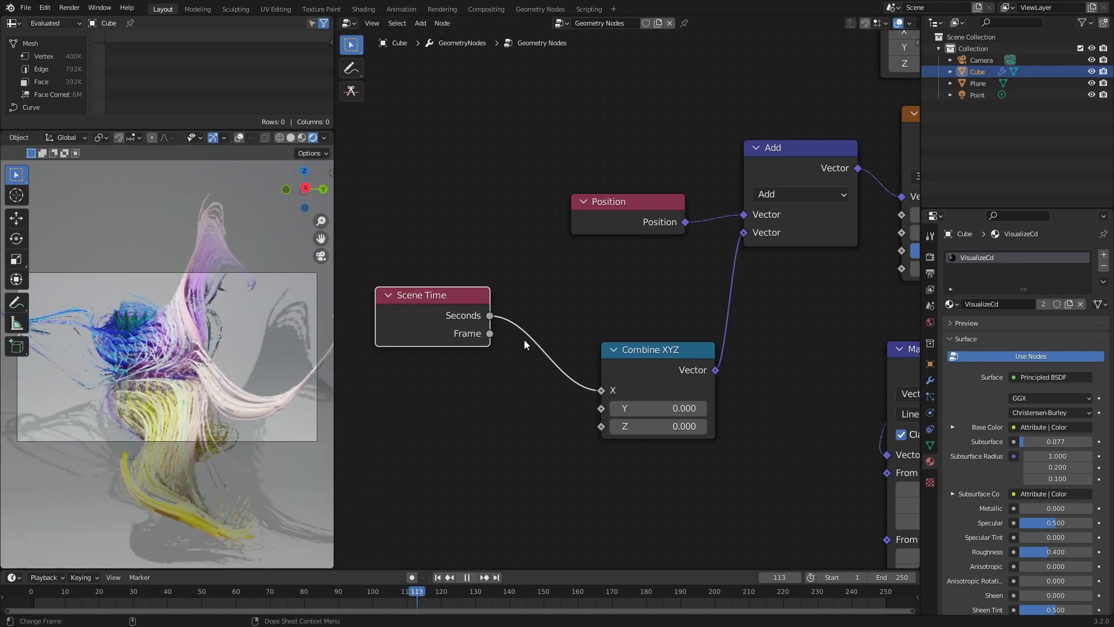
key("space")
- Route Scene Time's Seconds to the Combine XYZ node's Y input instead of X and scrub the timeline to frame 151
key("ctrl+z")
left_click_drag(491, 315, 601, 410)
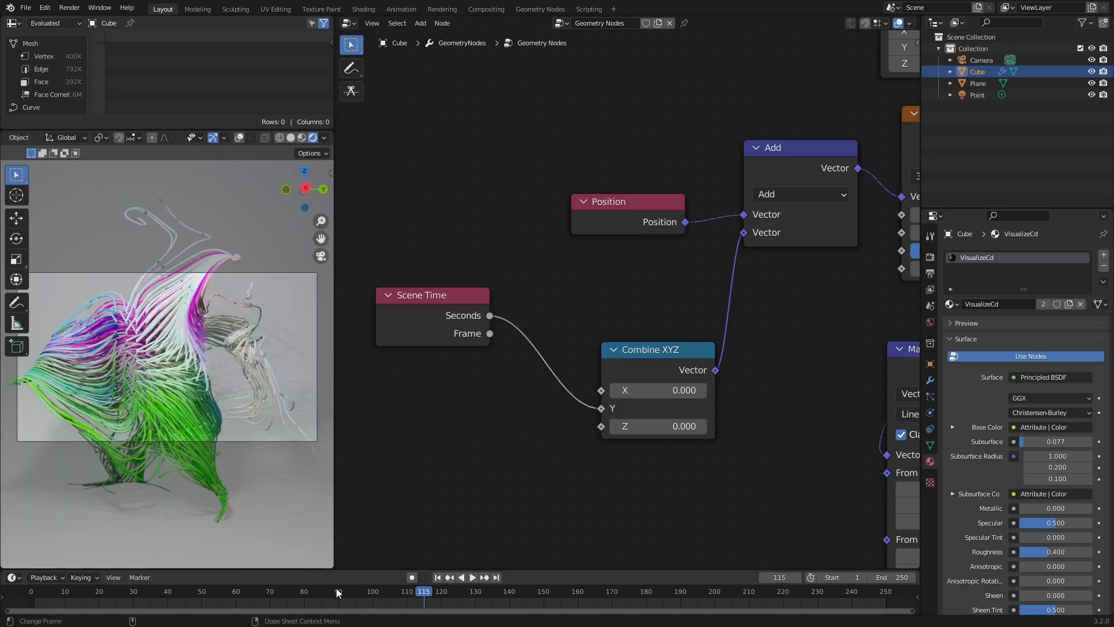
left_click_drag(338, 593, 457, 597)
- Insert a Math node set to Multiply between Scene Time's Seconds and Combine XYZ's Y input, and play the animation to check its speed
middle_click_drag(419, 449, 517, 360)
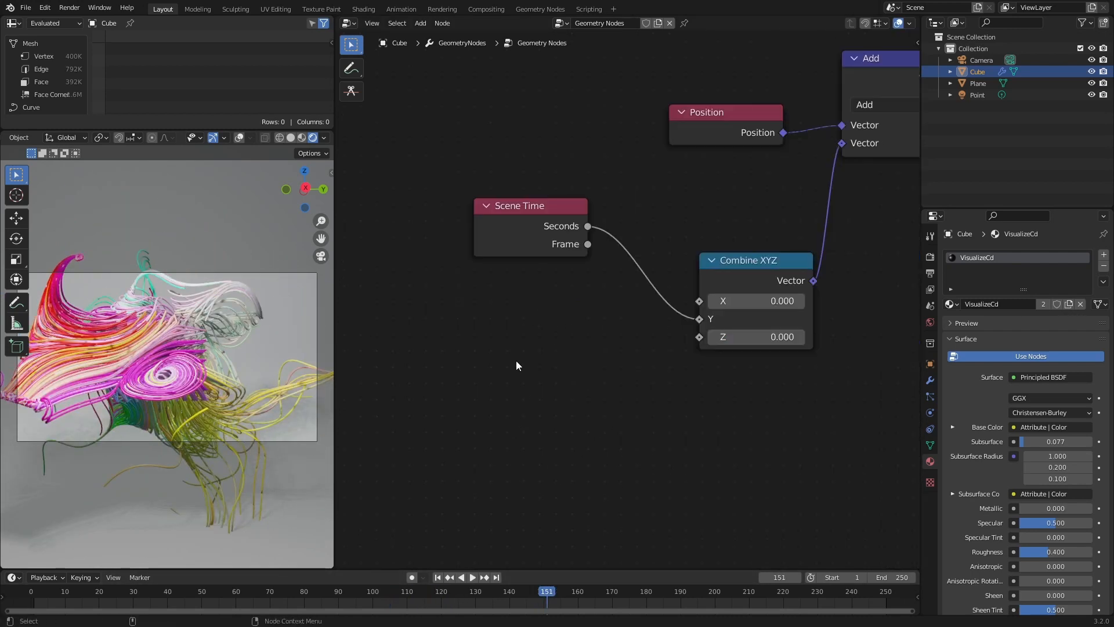
key("shift+a")
left_click(478, 375)
type("math")
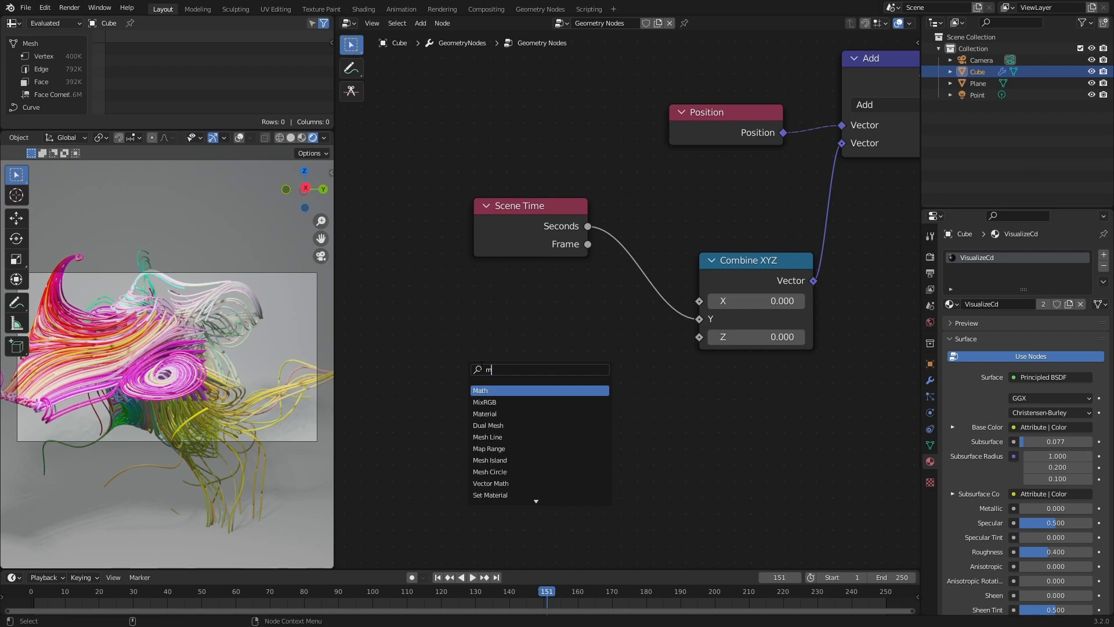
left_click(522, 391)
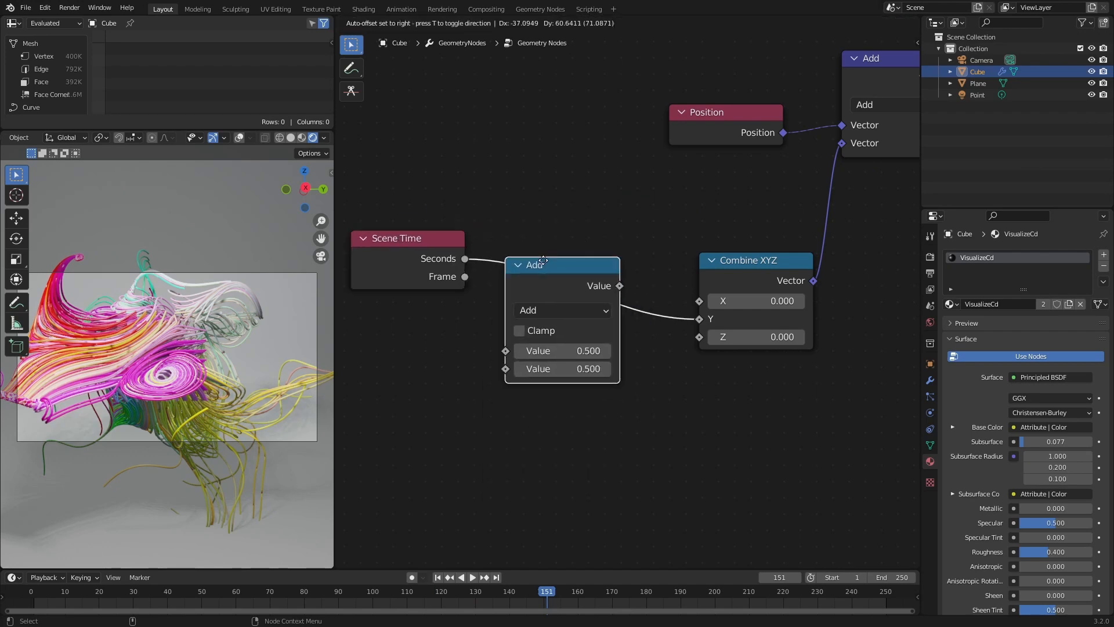
left_click(499, 251)
left_click(586, 308)
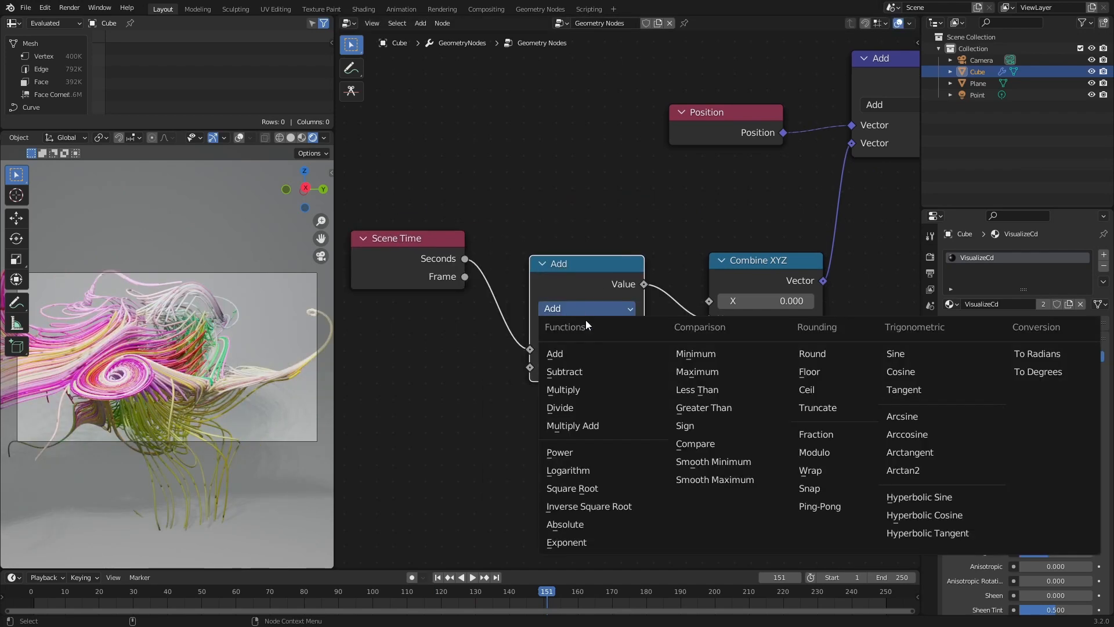
left_click(579, 390)
left_click(531, 428)
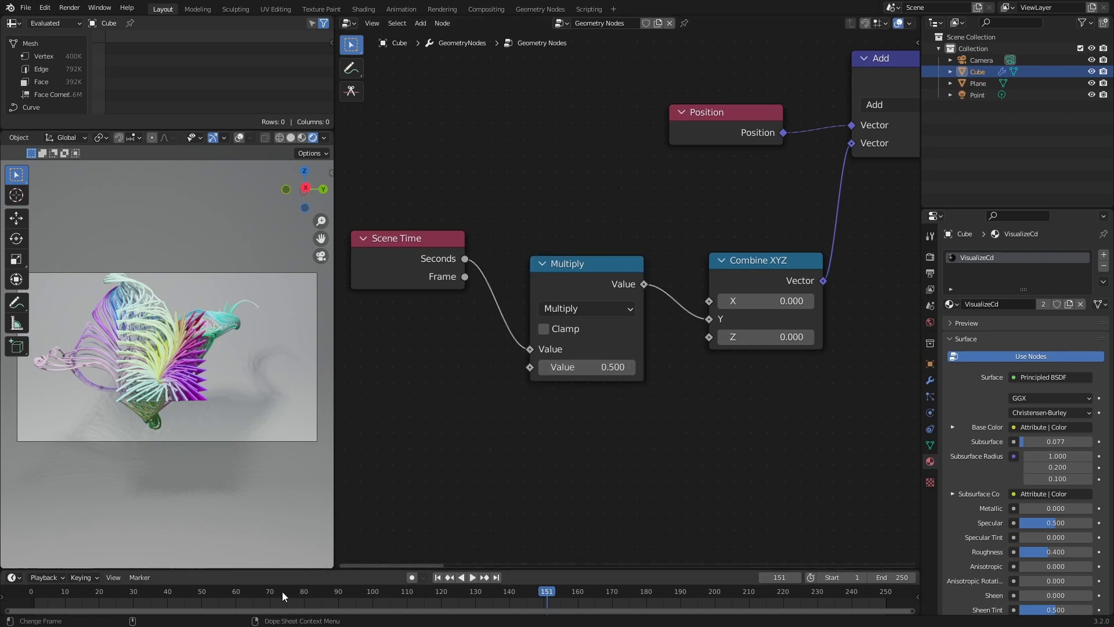
left_click(195, 592)
left_click(473, 577)
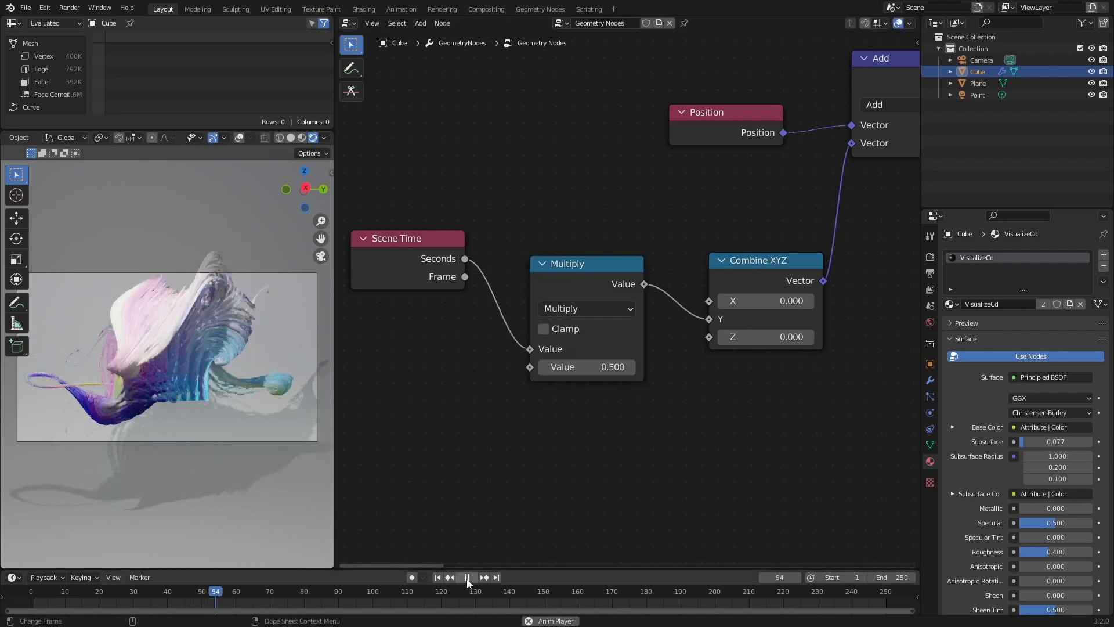
- Add an Integer node and connect it to the Mesh Line's Count and the Grid's Vertices X and Vertices Y
scroll(706, 326, "down", 4)
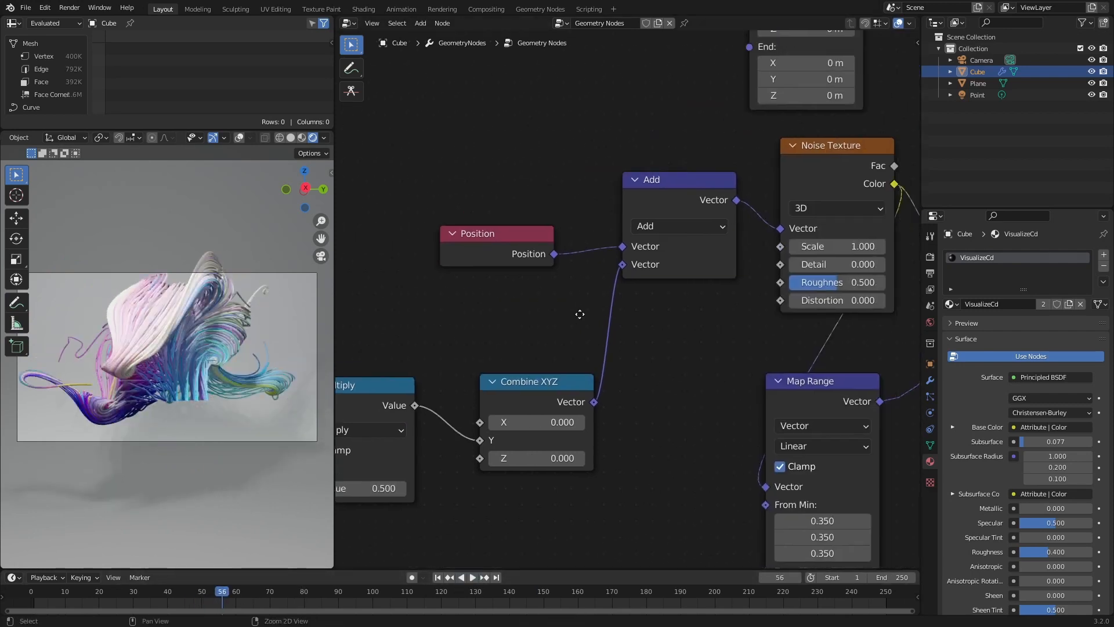
middle_click_drag(525, 353, 605, 521)
middle_click_drag(610, 349, 609, 375)
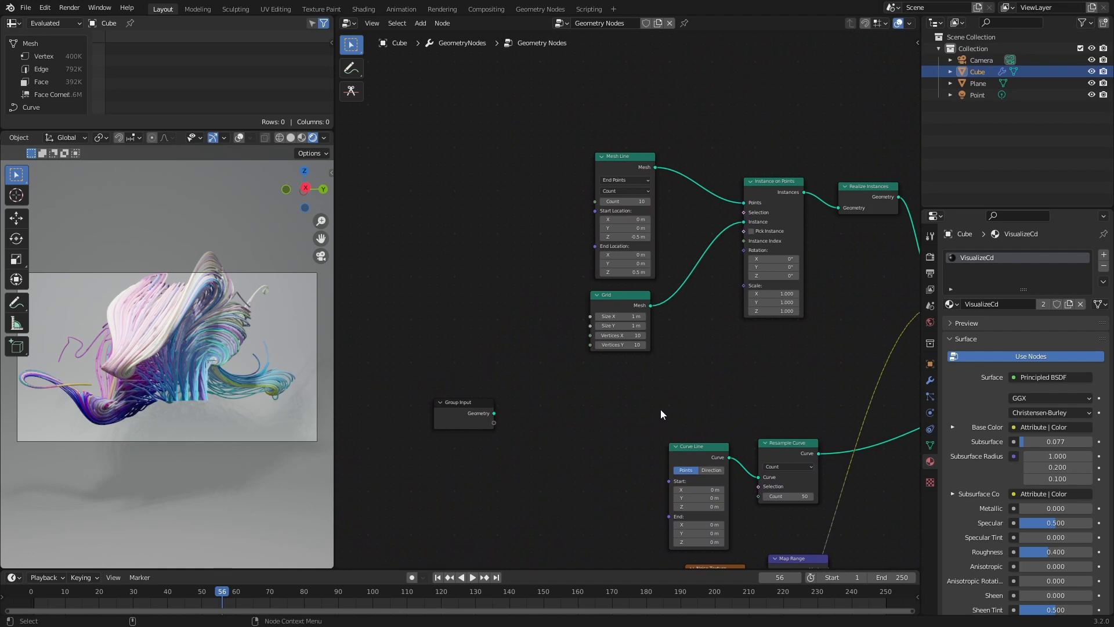
scroll(660, 412, "up", 2)
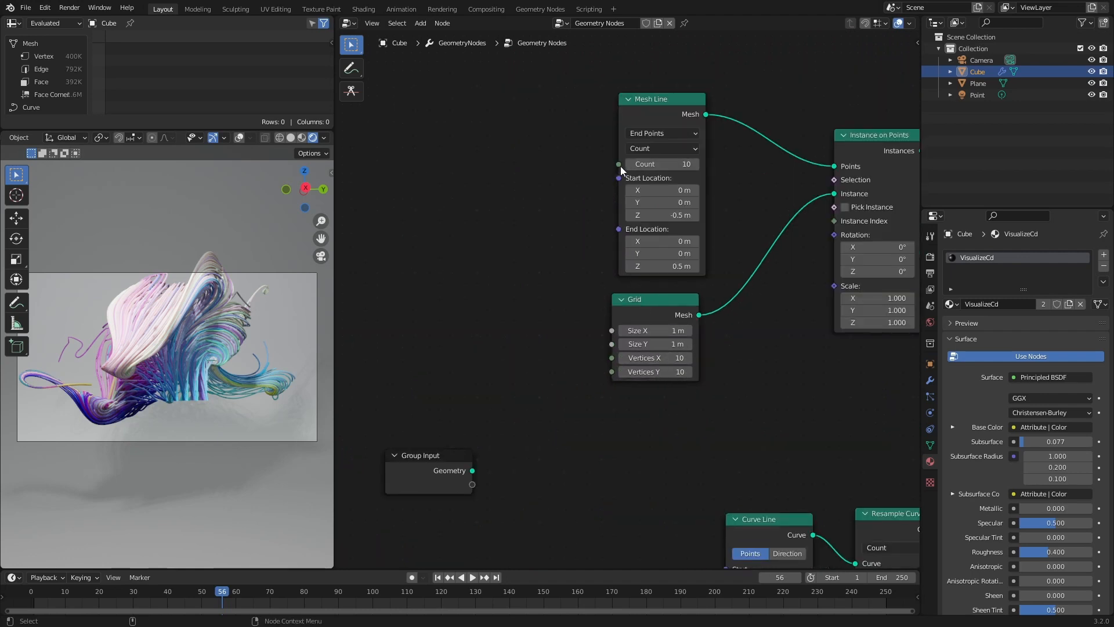
key("shift+a")
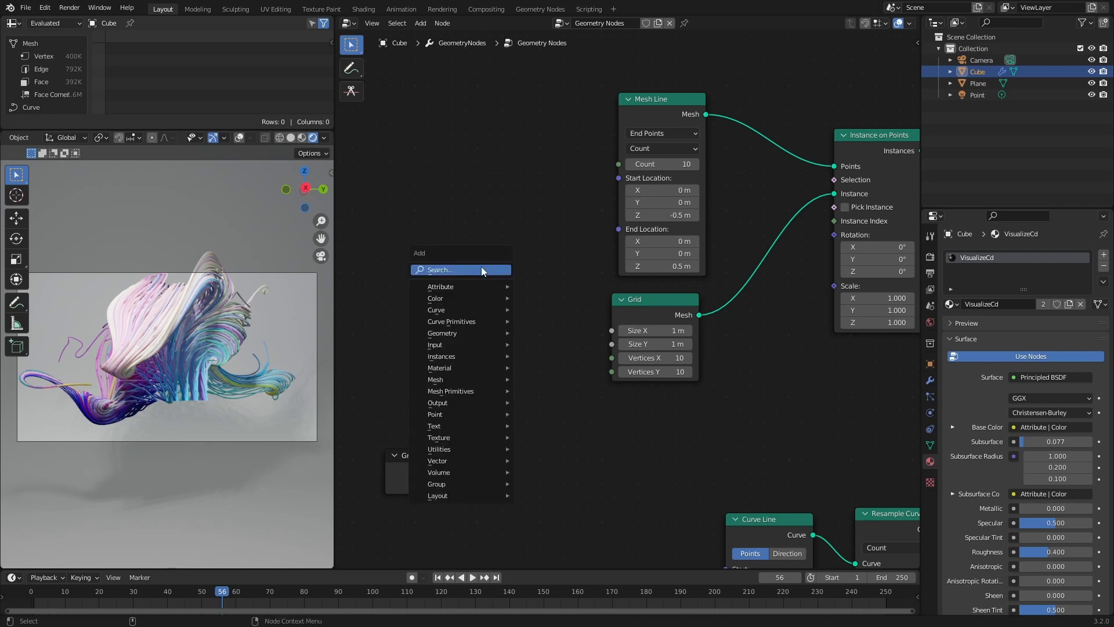
type("inter")
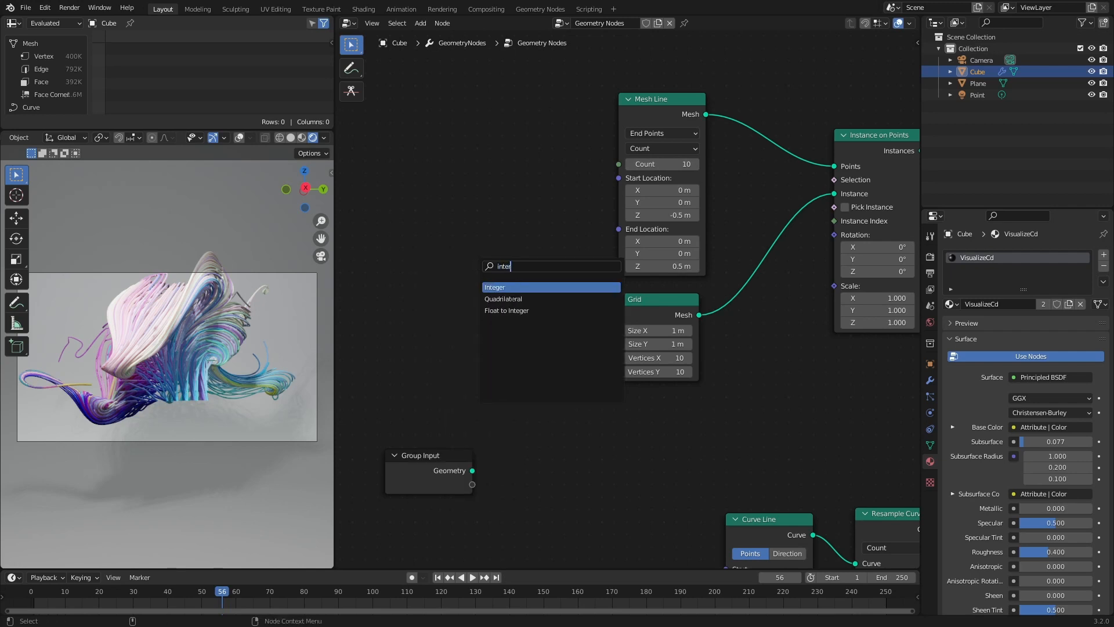
key("Return")
left_click(483, 275)
left_click_drag(529, 261, 611, 373)
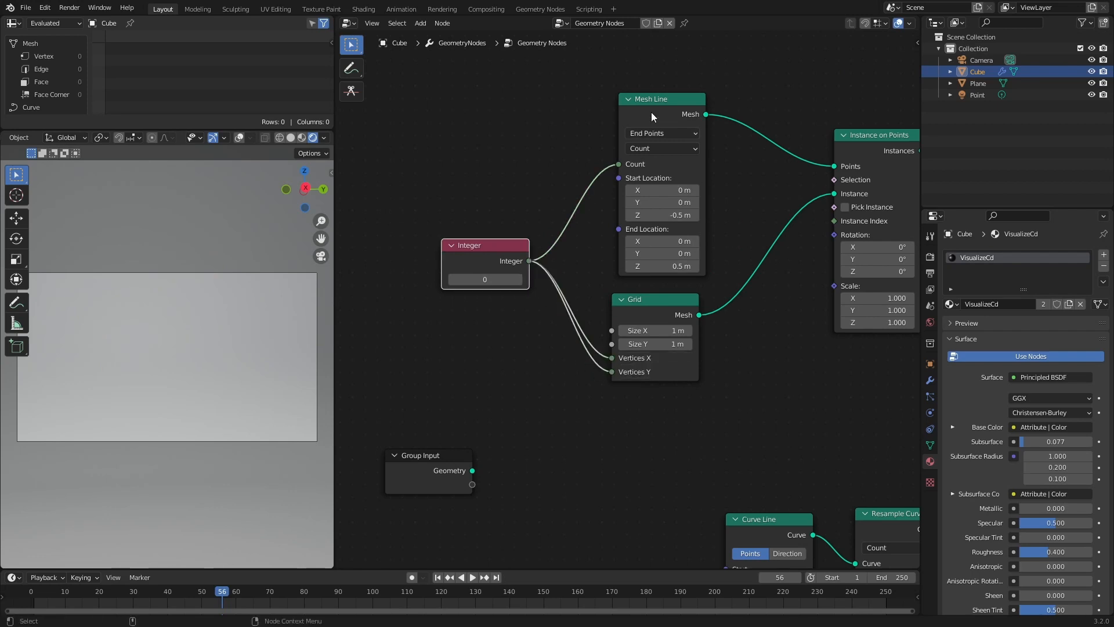
- Set the Integer node's value to 5
left_click(492, 280)
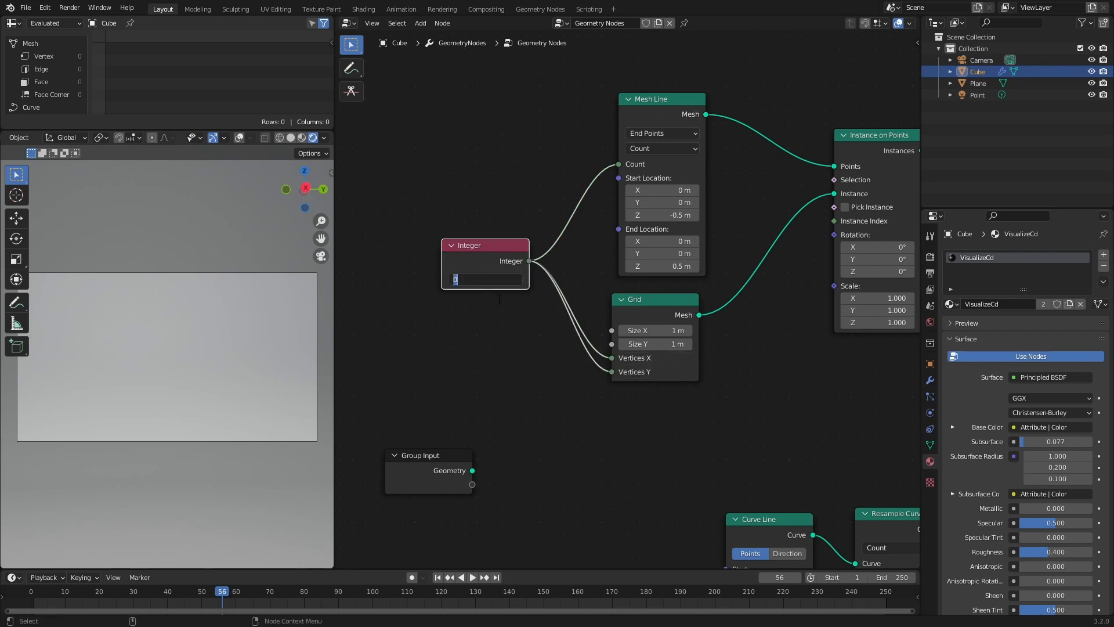
type("5")
key("Return")
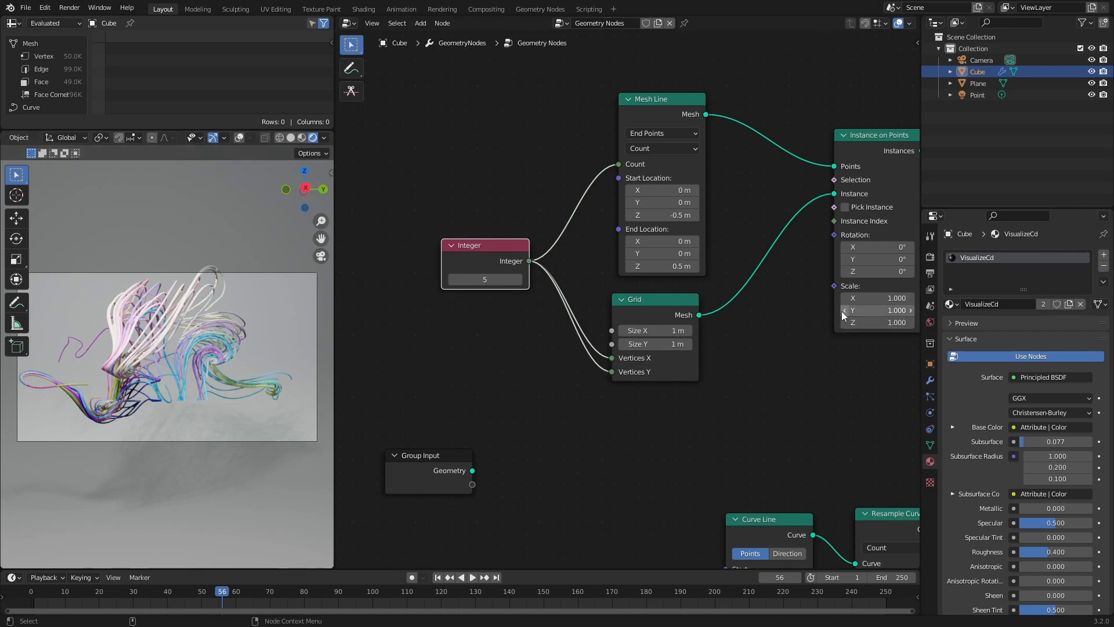
- Label the Integer node "Count"
key("n")
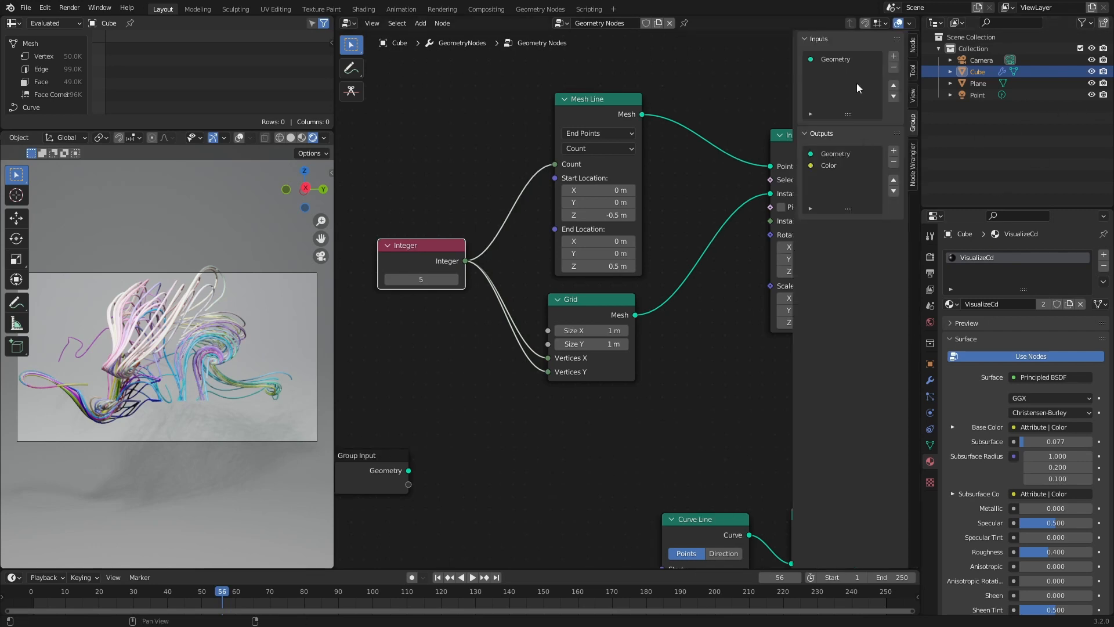
left_click(913, 46)
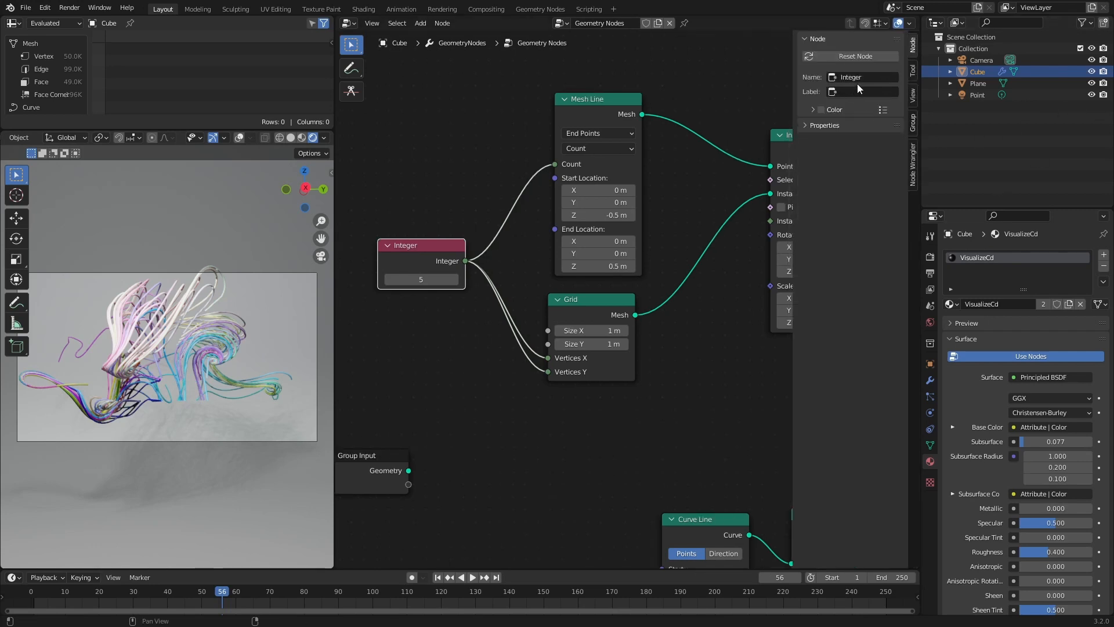
left_click(864, 93)
type("Count")
key("Return")
key("n")
- Return to the first frame and play the animation with the reduced tube count
key("shift+Left")
key("space")
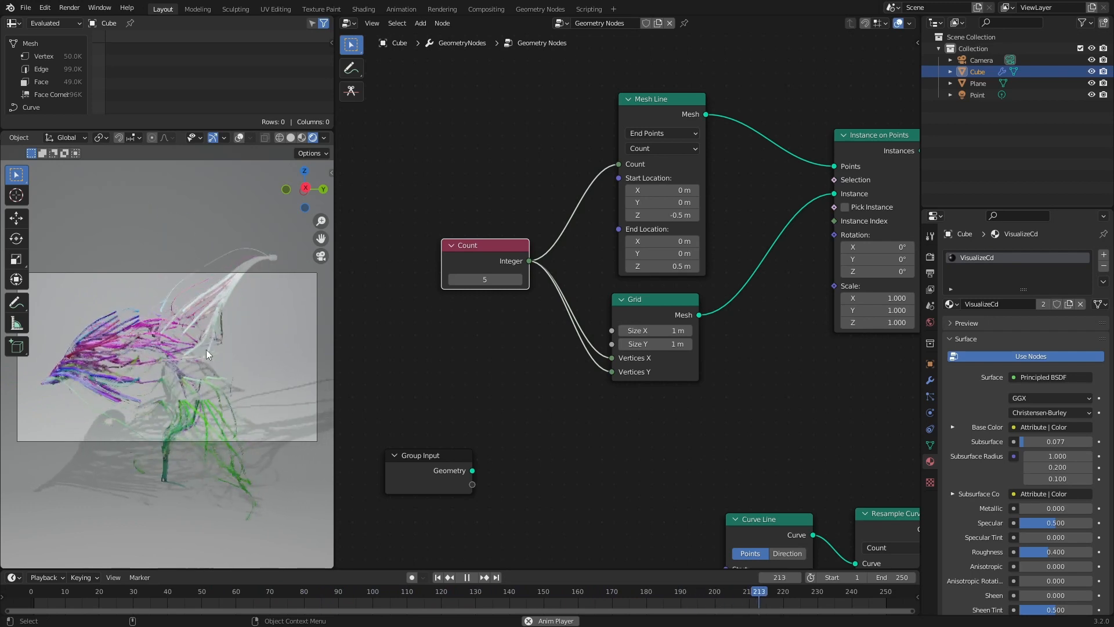
key("Escape")
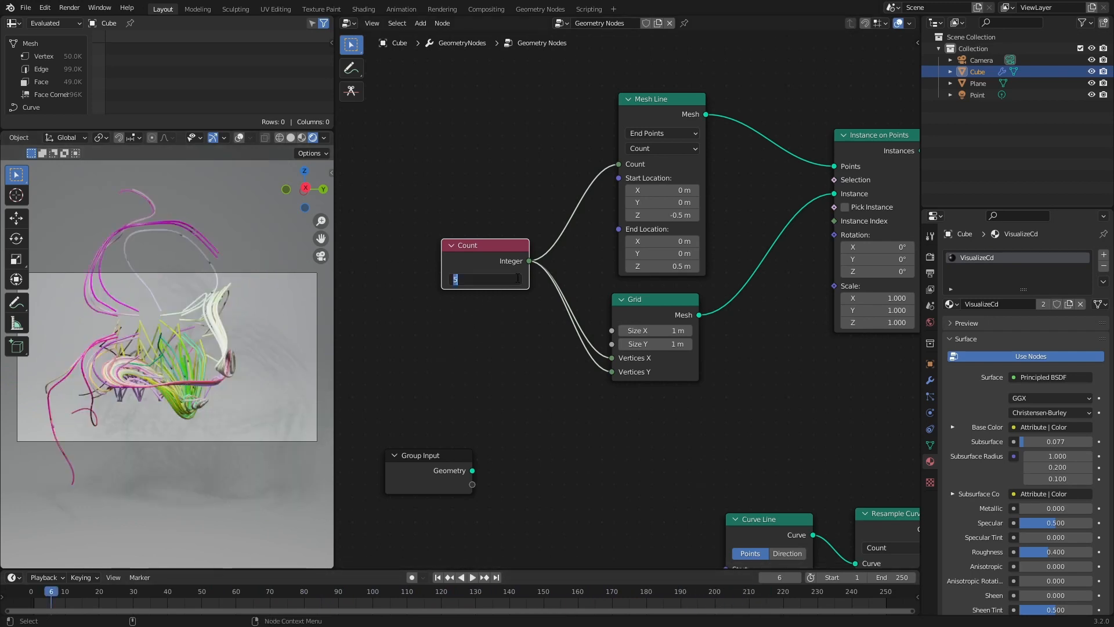
- Set the Count node's integer value to 20
type("20")
key("Return")
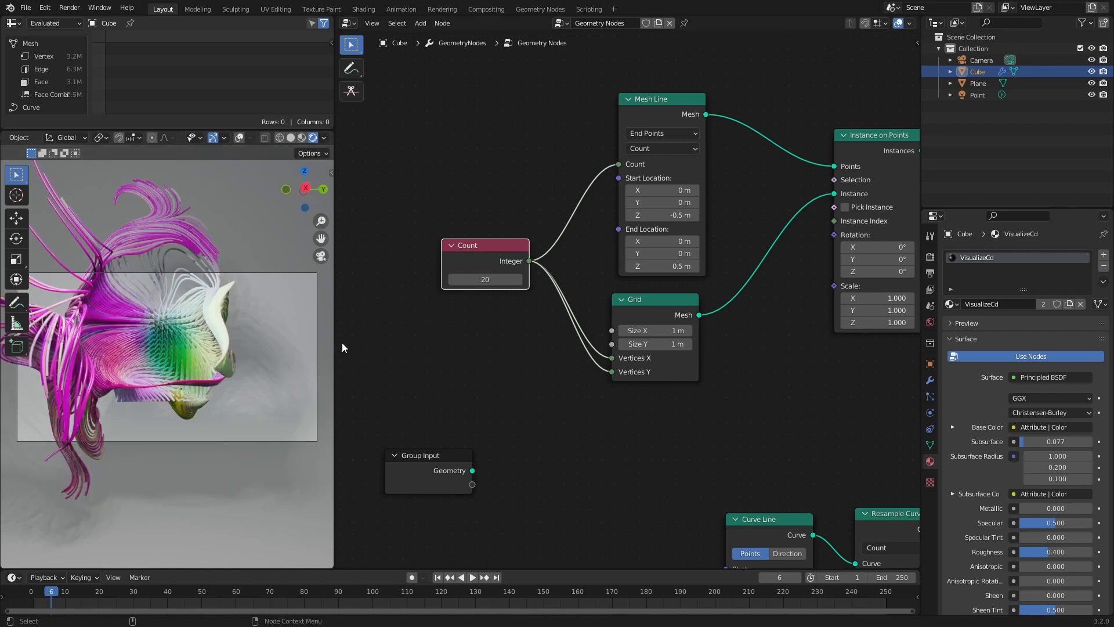
- Preview the denser tubes at several points of the animation, around frames 62, 127, 180 and 145
left_click(246, 593)
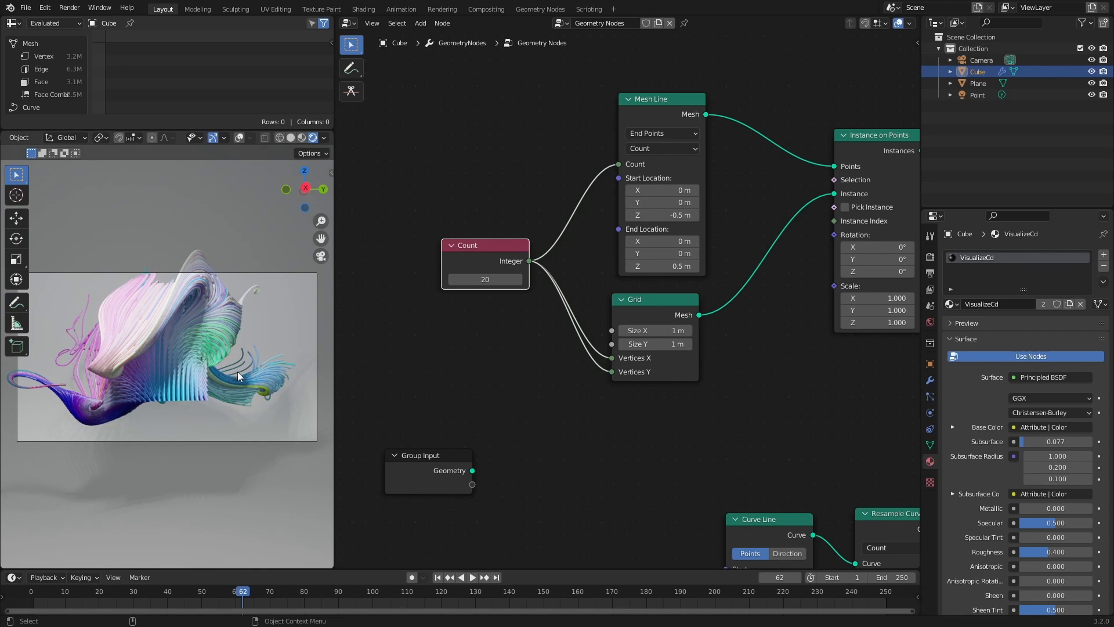
left_click(470, 602)
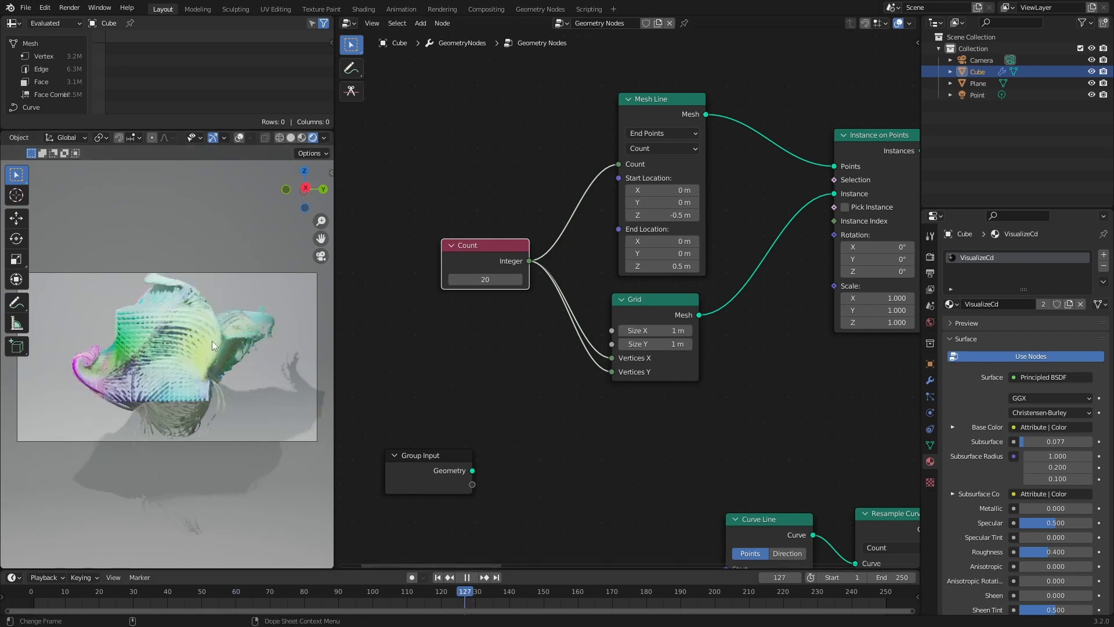
left_click(649, 601)
key("space")
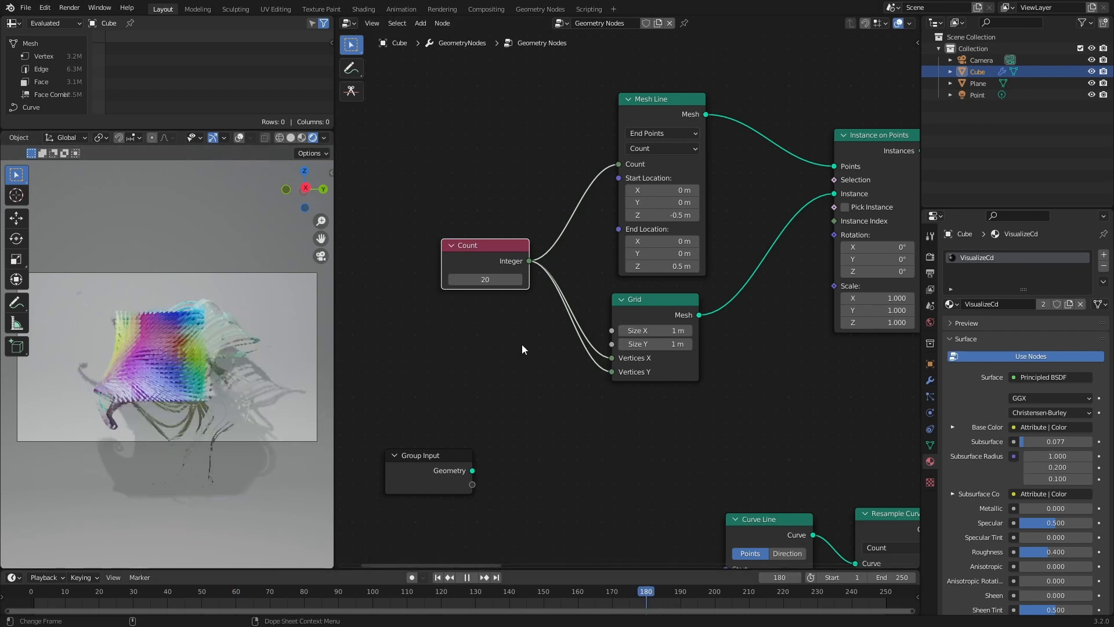
key("space")
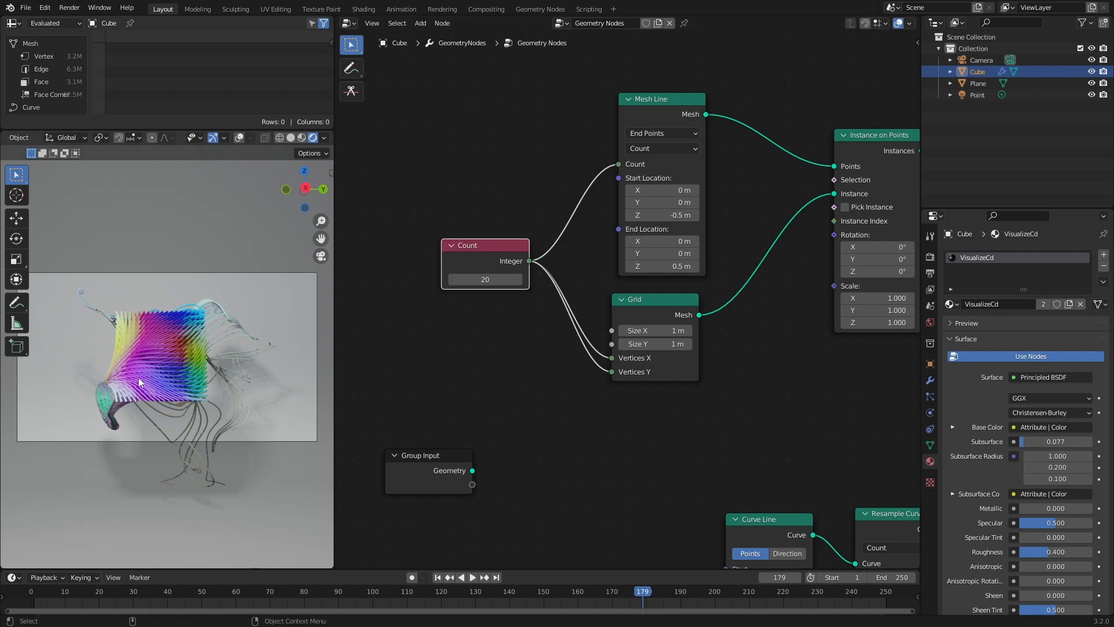
left_click(532, 600)
key("space")
key("space")
- Set the steplength node's value to 0.1
middle_click_drag(816, 387, 662, 308)
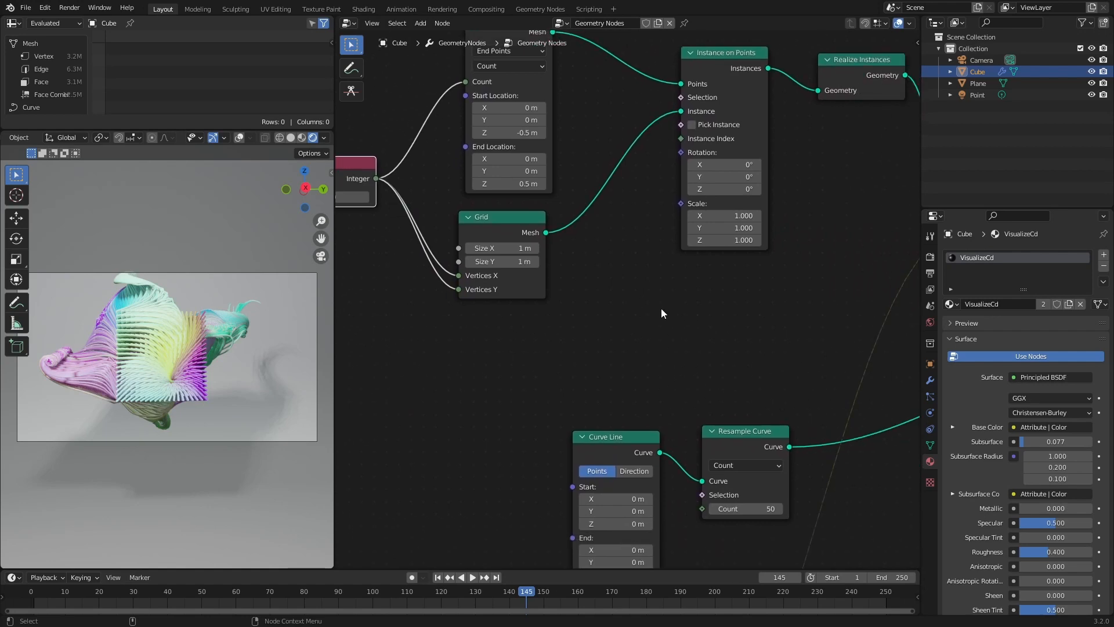
scroll(737, 336, "down", 6)
middle_click_drag(695, 342, 405, 246)
scroll(681, 385, "up", 7)
middle_click_drag(473, 504, 619, 343)
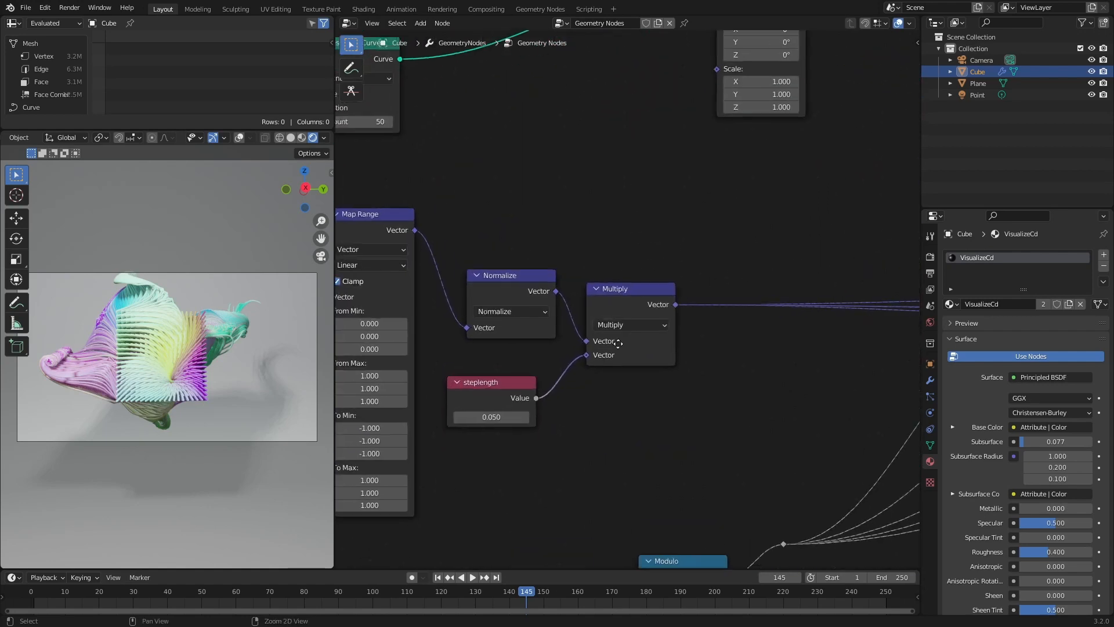
middle_click_drag(634, 440, 760, 318)
middle_click_drag(616, 369, 667, 378)
left_click(673, 305)
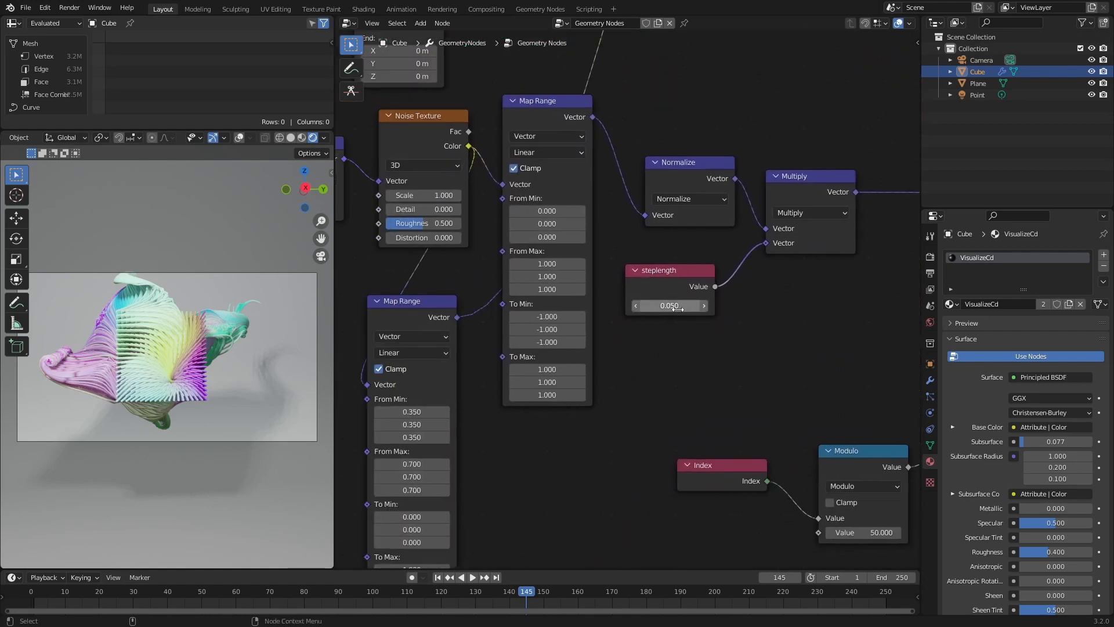
type("0.")
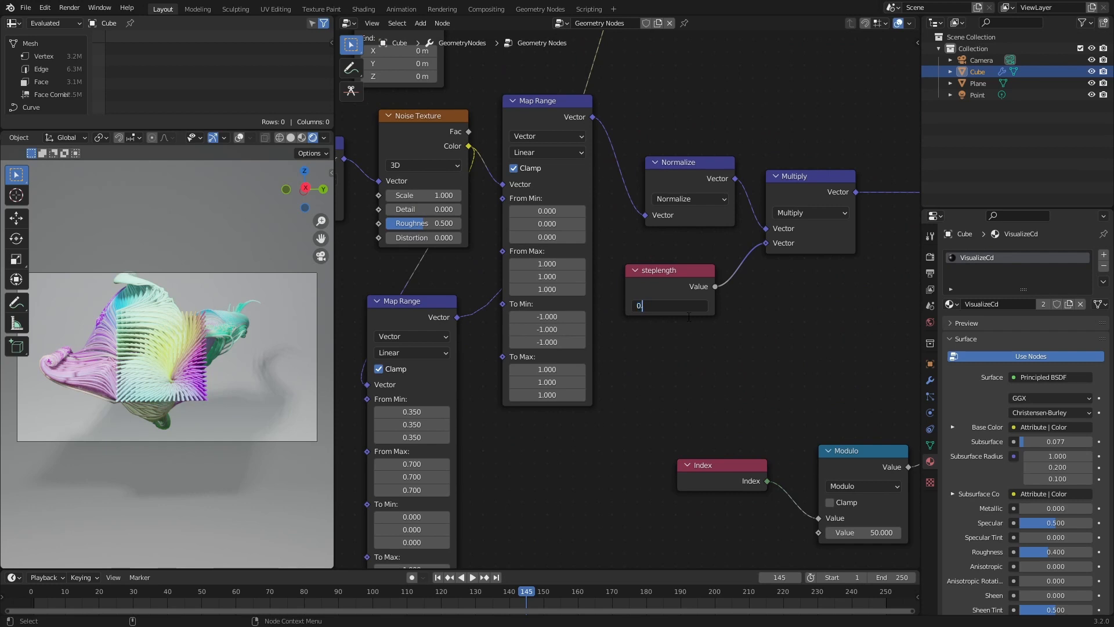
type("1")
key("Return")
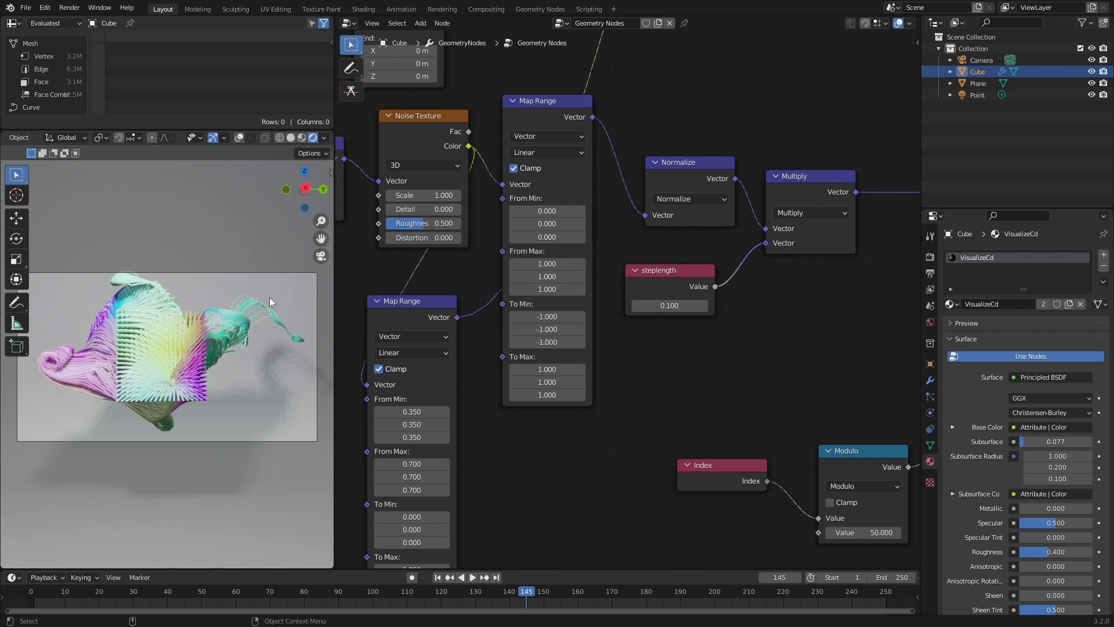
- Set the steplength node's value to 0.03
left_click(701, 301)
type("0.")
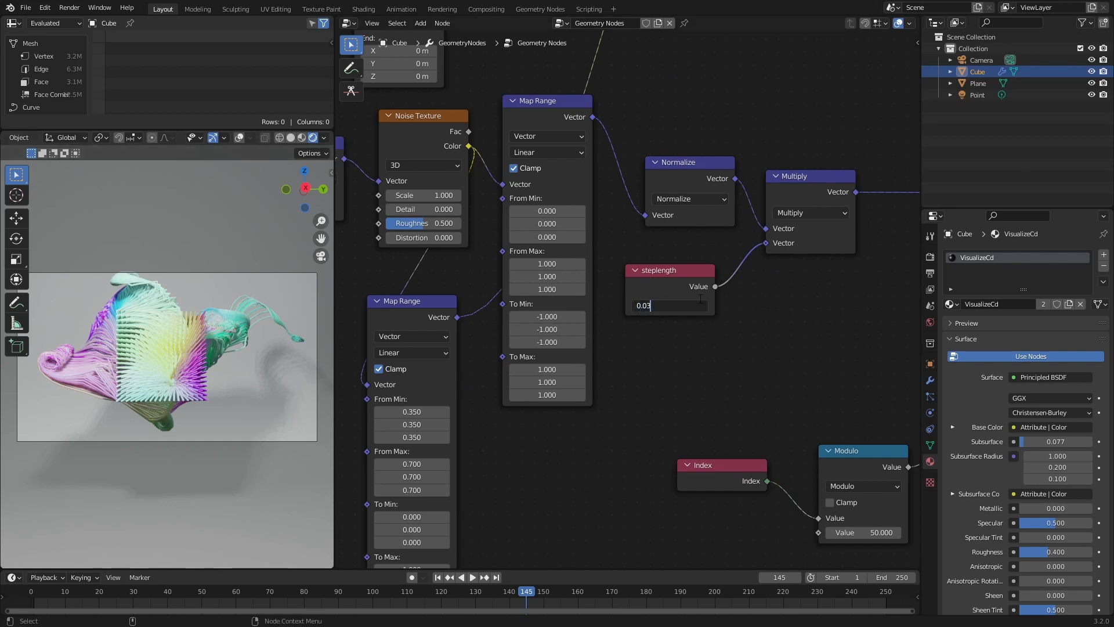
key("Return")
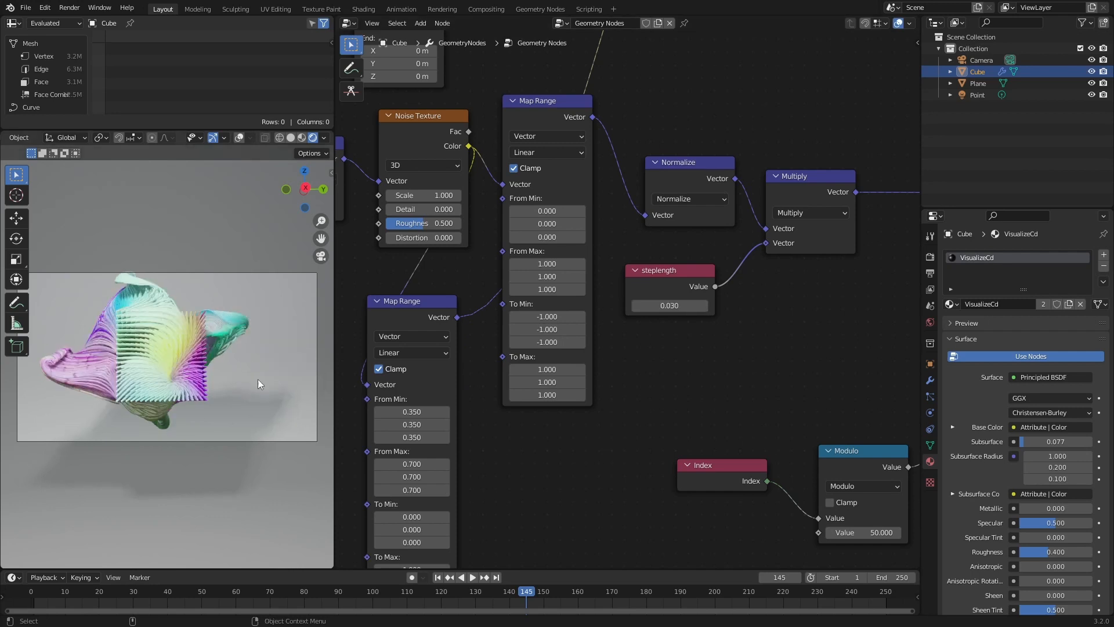
- Check the tubes with the shorter step length at frame 88 and review the complete node tree
middle_click_drag(870, 343, 615, 311)
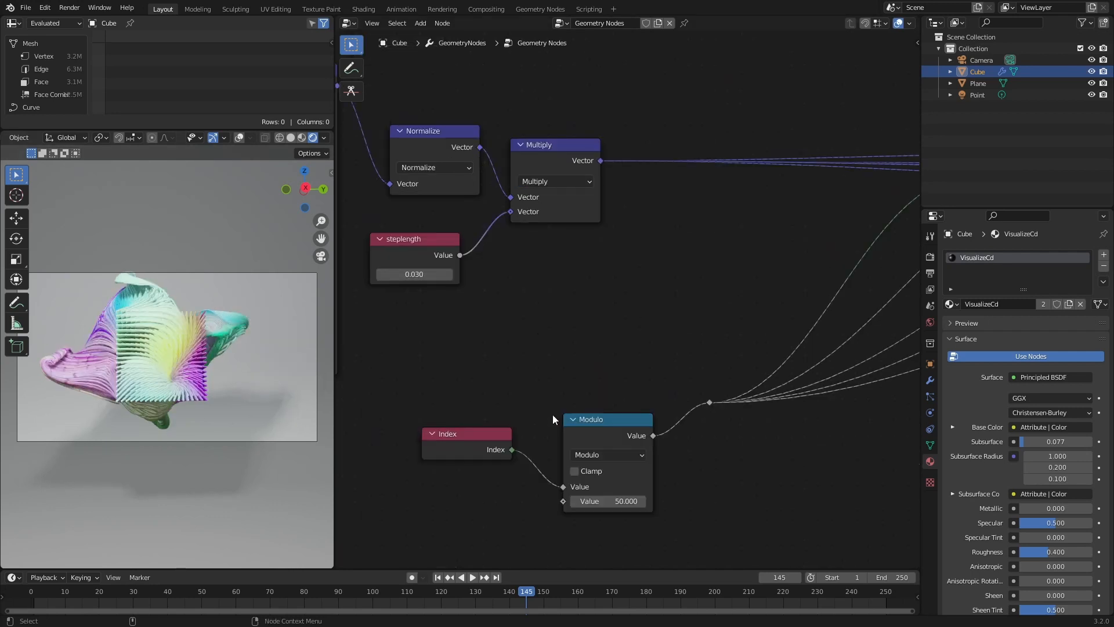
left_click(350, 593)
key("shift+ctrl+space")
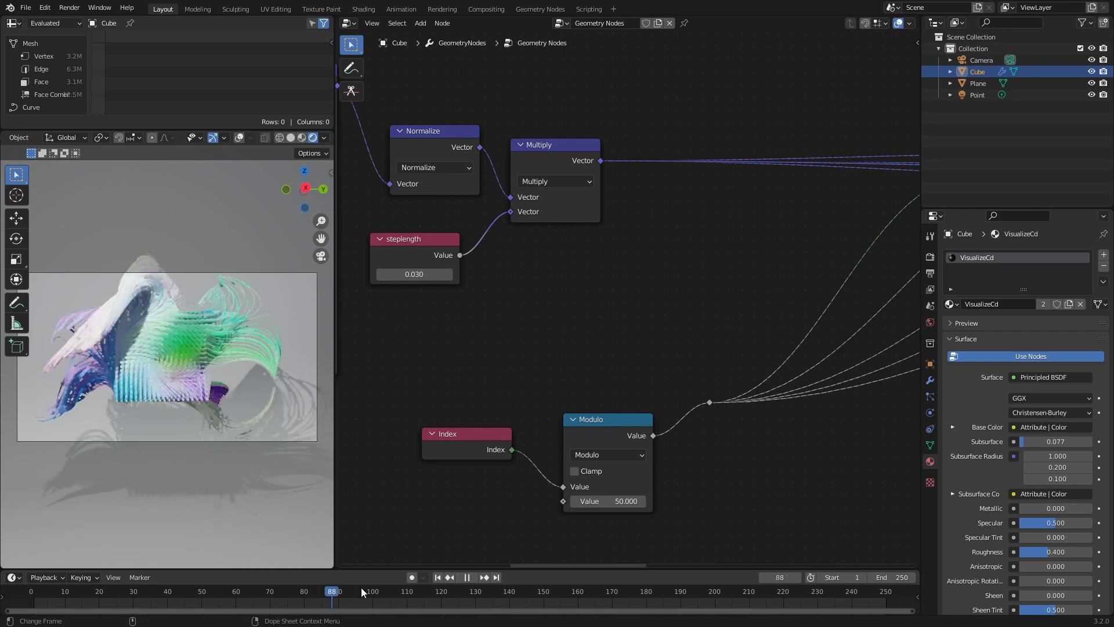
key("space")
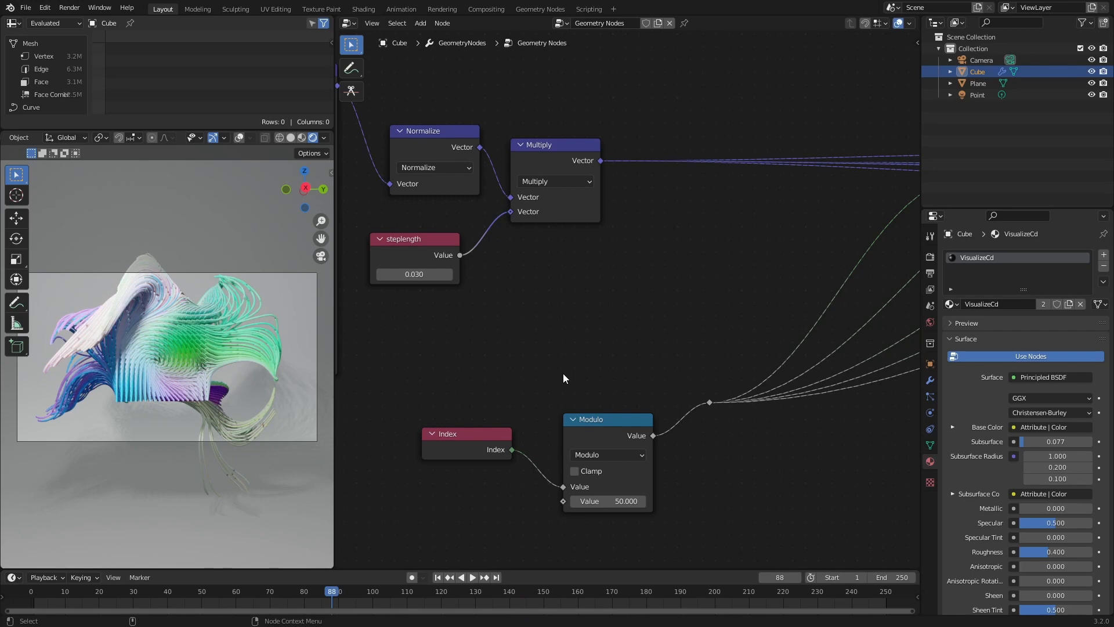
scroll(632, 308, "down", 4)
scroll(638, 381, "down", 4)
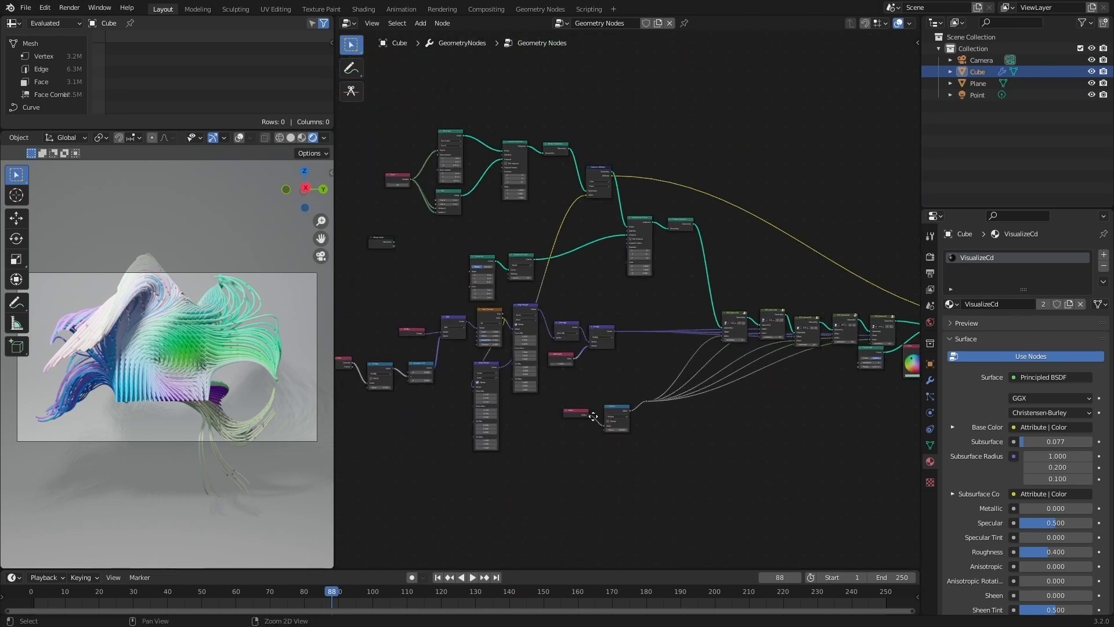
middle_click_drag(647, 381, 649, 431)
scroll(649, 431, "down", 1)
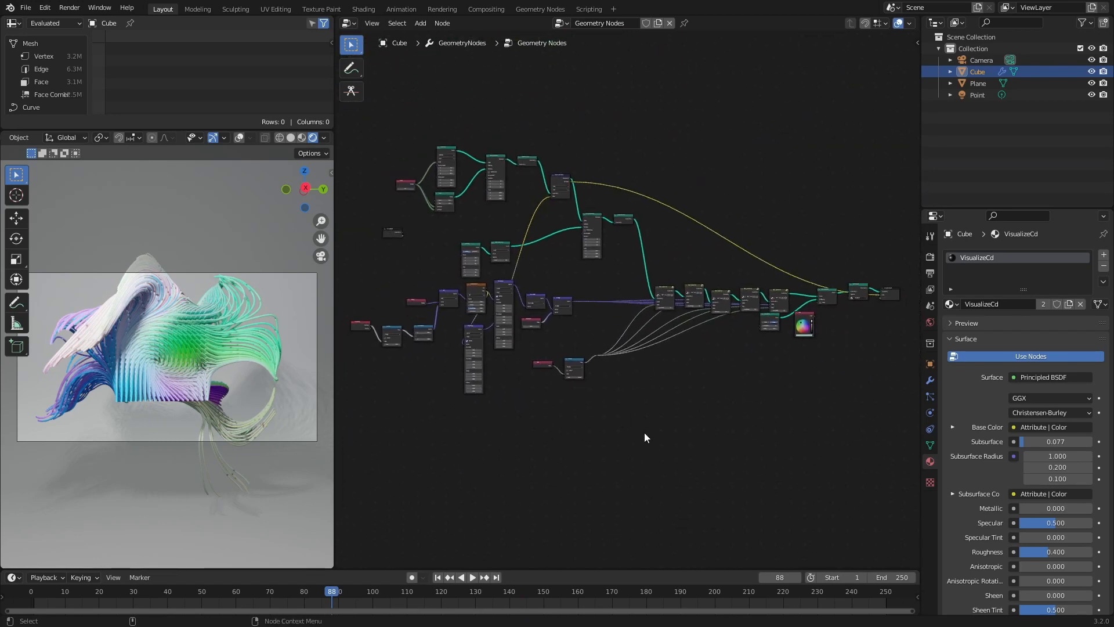